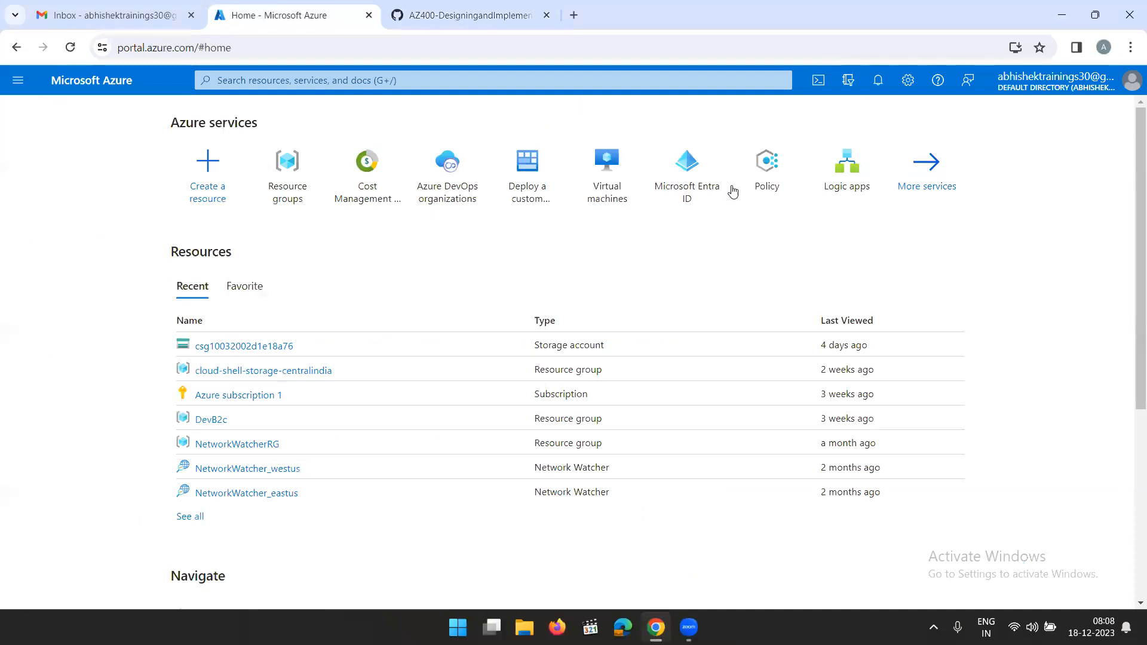
# Open the My Azure DevOps Organizations page from the Azure portal, signing in with the personal Microsoft account
pyautogui.click(426, 177)
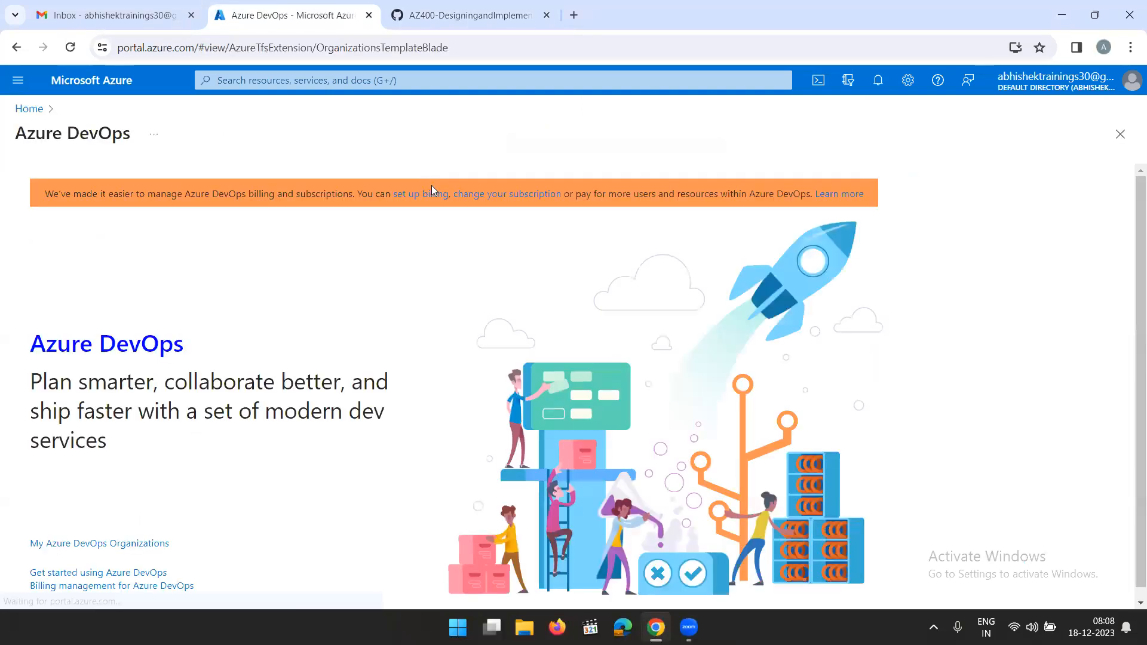
pyautogui.click(101, 544)
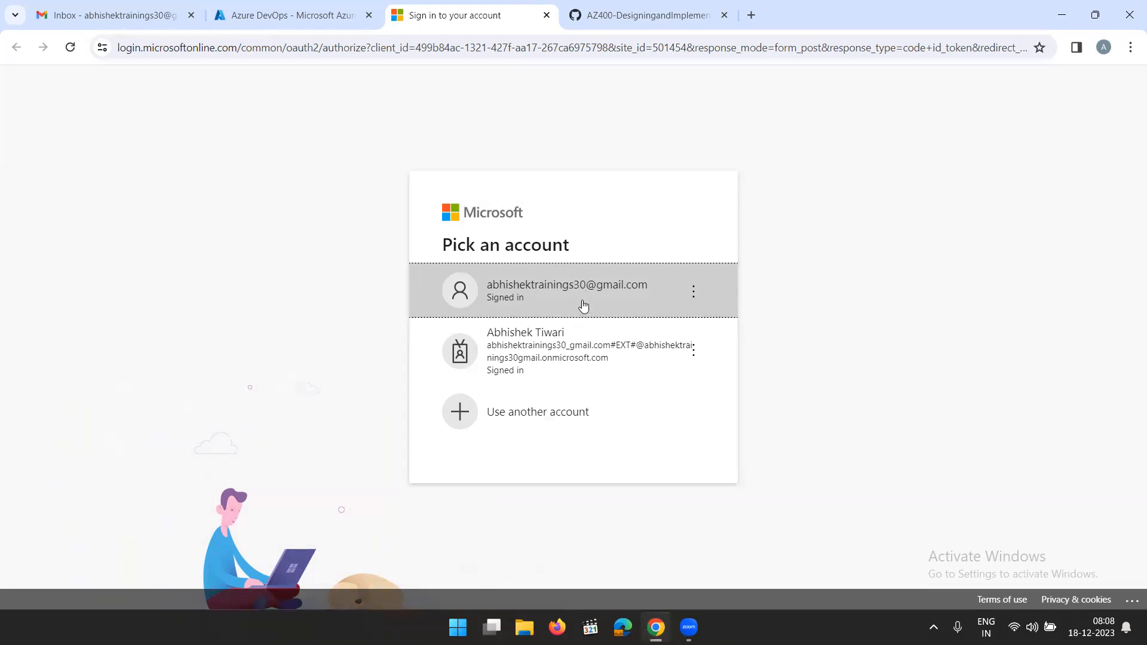
pyautogui.click(594, 288)
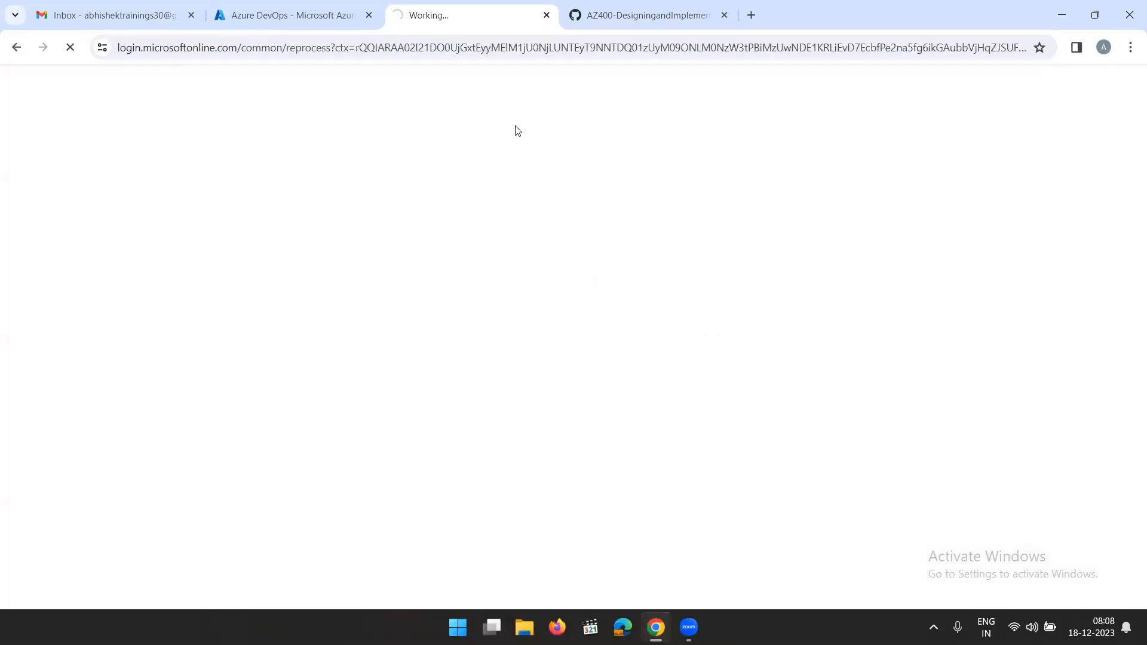
pyautogui.click(546, 15)
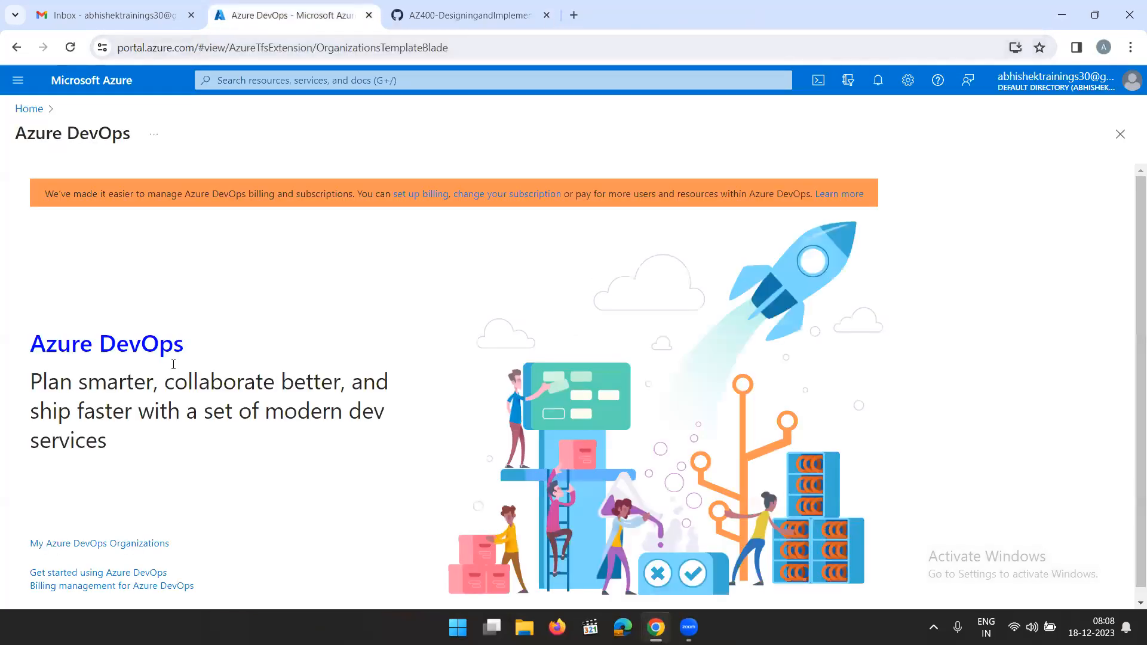
pyautogui.click(90, 544)
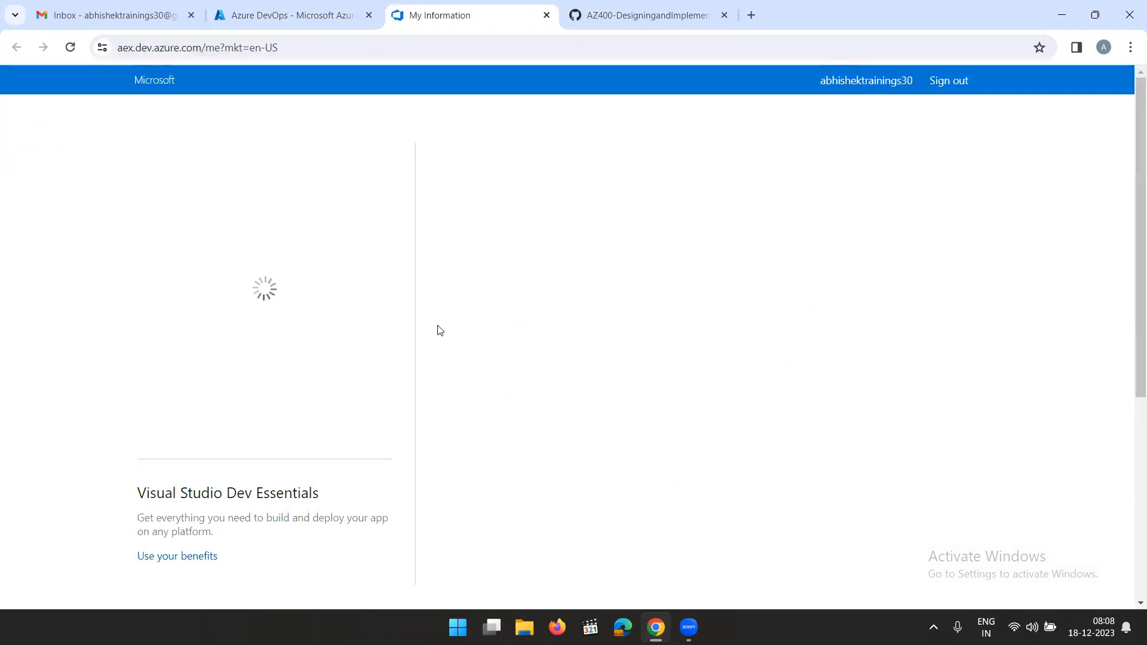
# Switch the profile to Default Directory, sign in with the directory account, and open the owned Azure DevOps organization
pyautogui.click(375, 366)
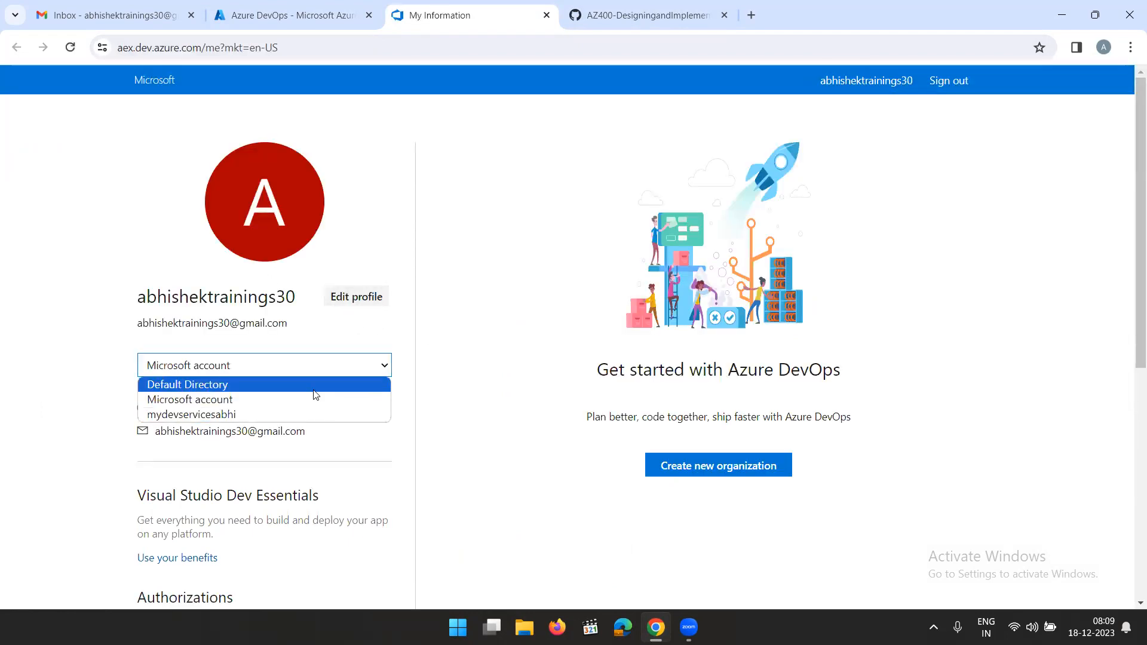
pyautogui.click(313, 387)
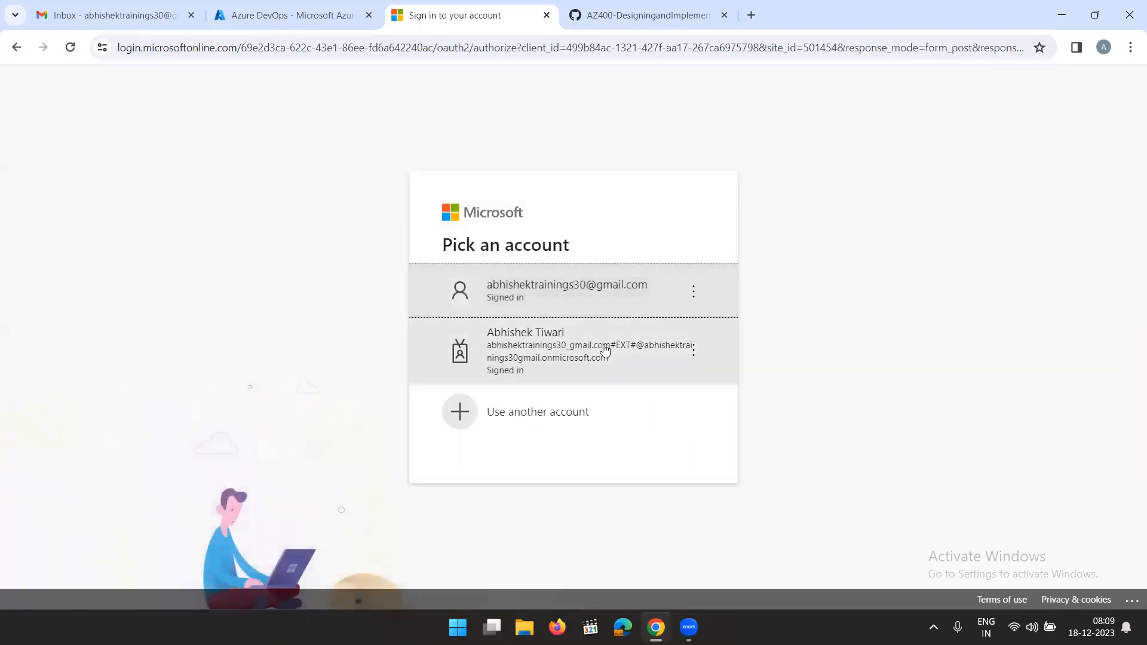
pyautogui.click(583, 348)
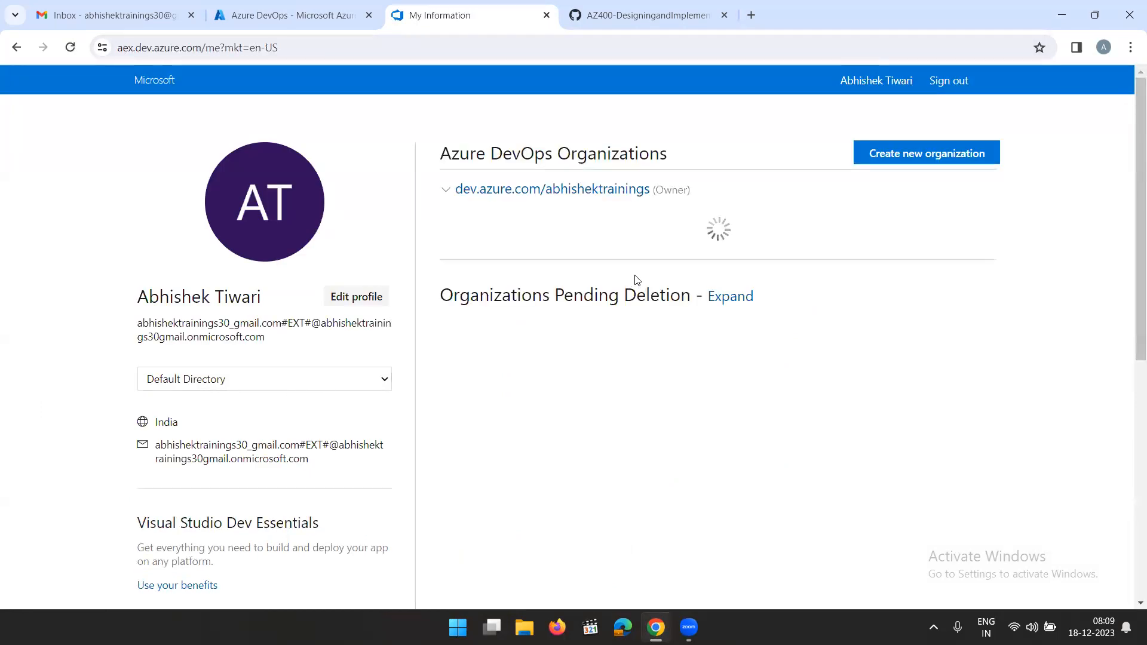
pyautogui.click(567, 193)
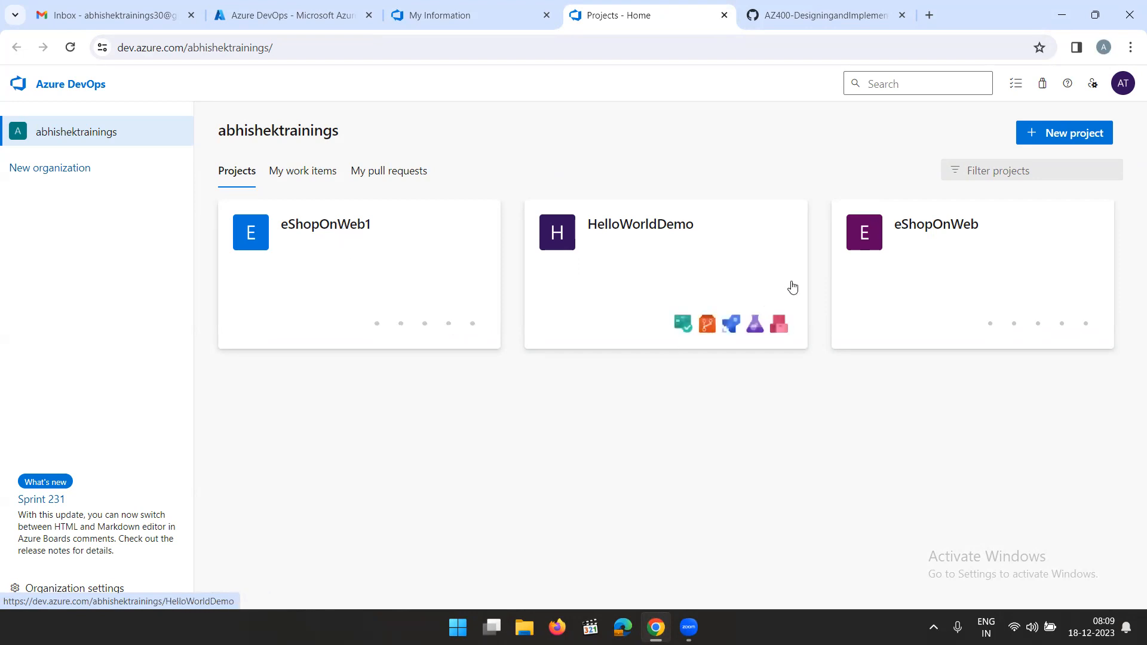
# Open the AZ400_M03_L04 Enabling Continuous Integration with Azure Pipelines lab instructions in the GitHub repository
pyautogui.click(817, 16)
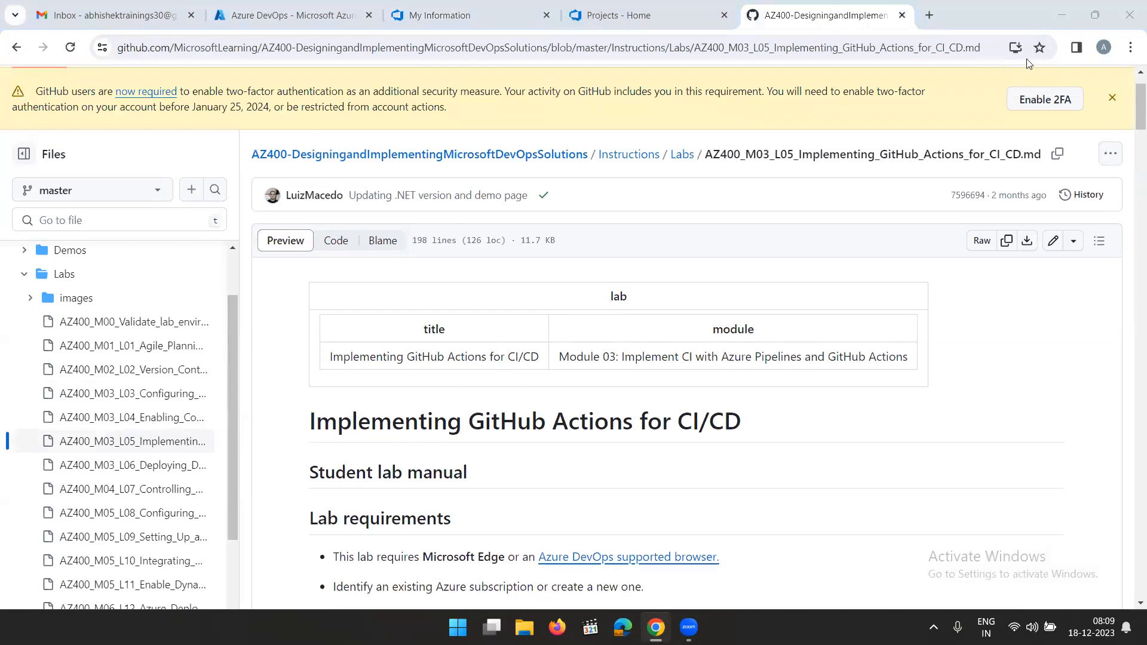
pyautogui.scroll(-1, 763, 232)
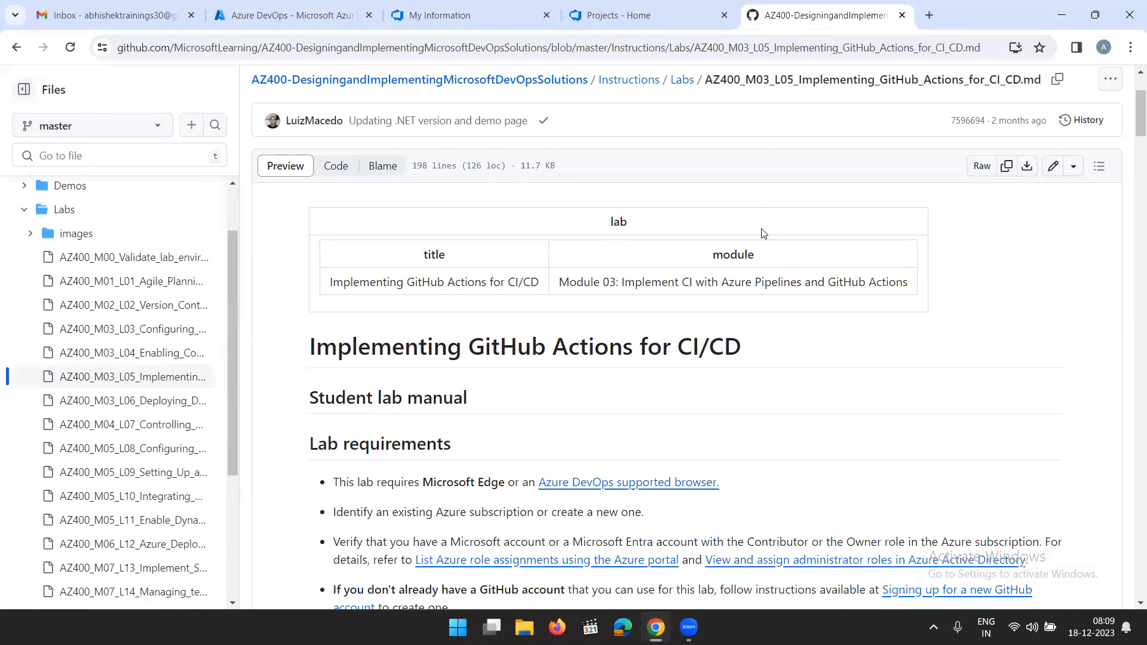
pyautogui.click(131, 352)
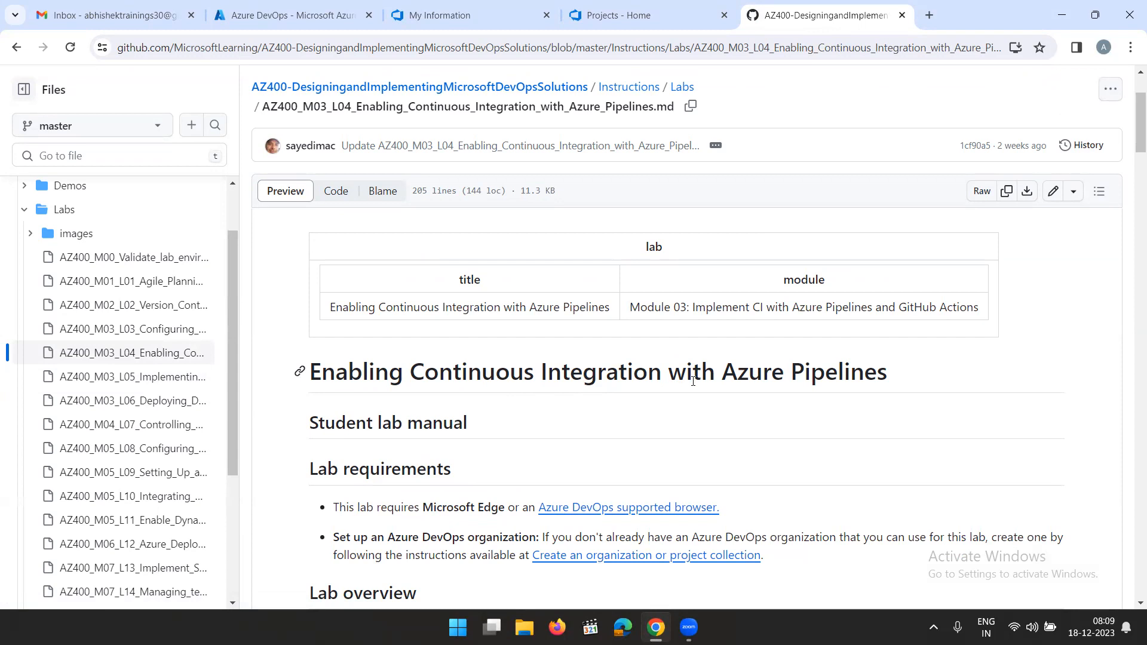
pyautogui.scroll(-5, 693, 381)
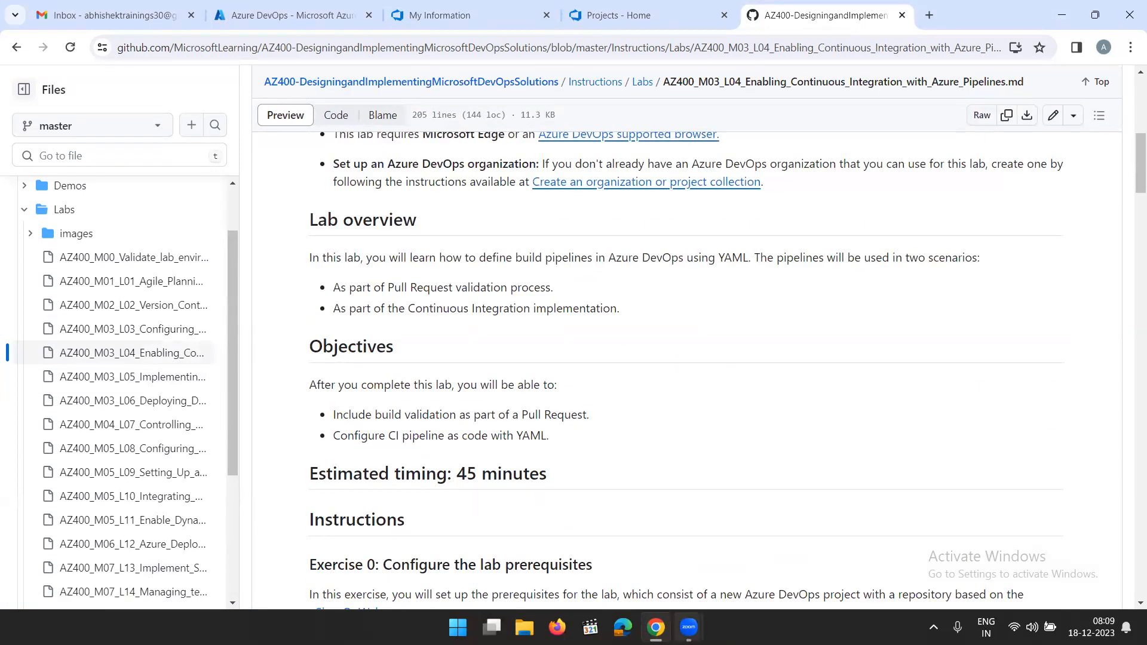
# Open the eShopOnWeb project in Azure DevOps and view the list of all its pipelines
pyautogui.moveTo(655, 628)
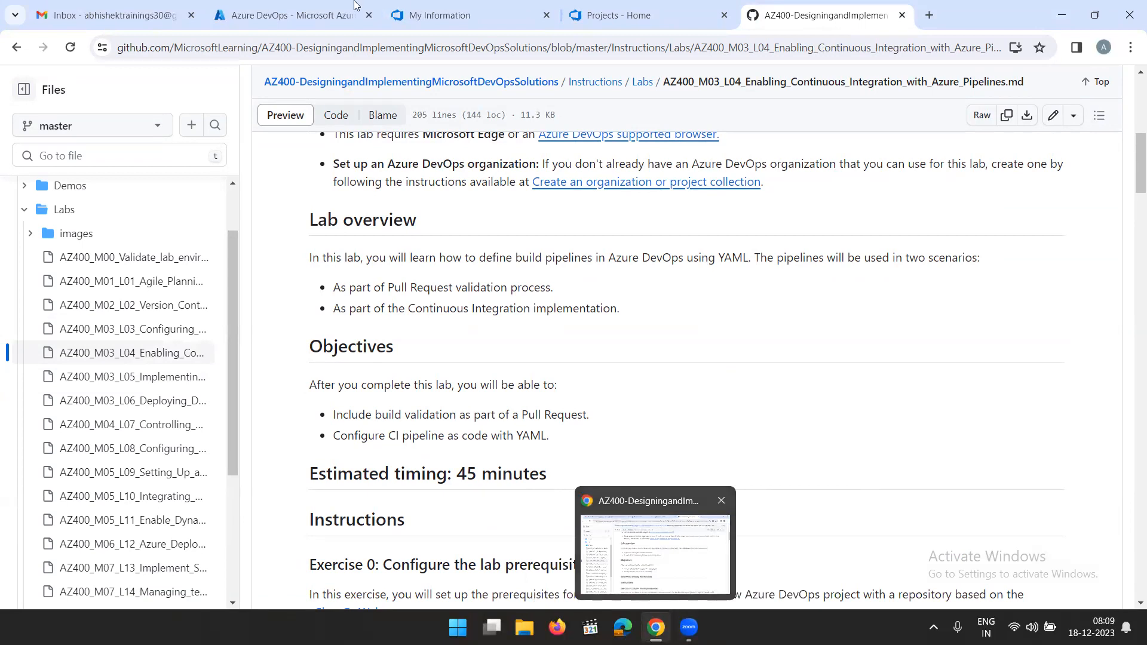
pyautogui.click(648, 14)
pyautogui.click(942, 235)
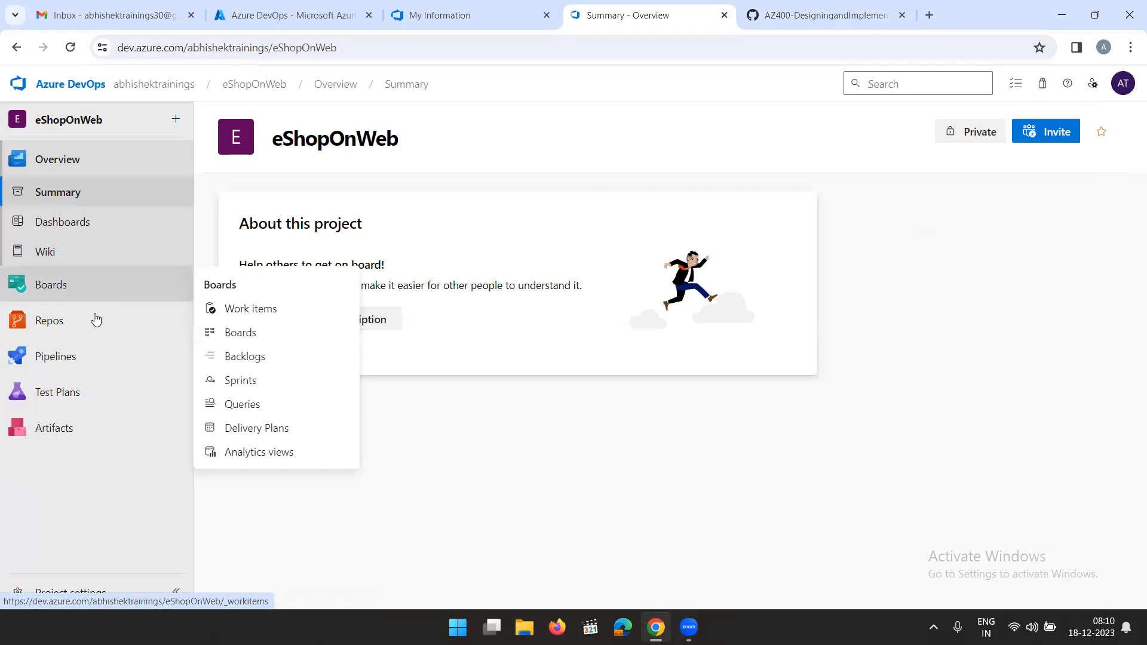
pyautogui.click(67, 357)
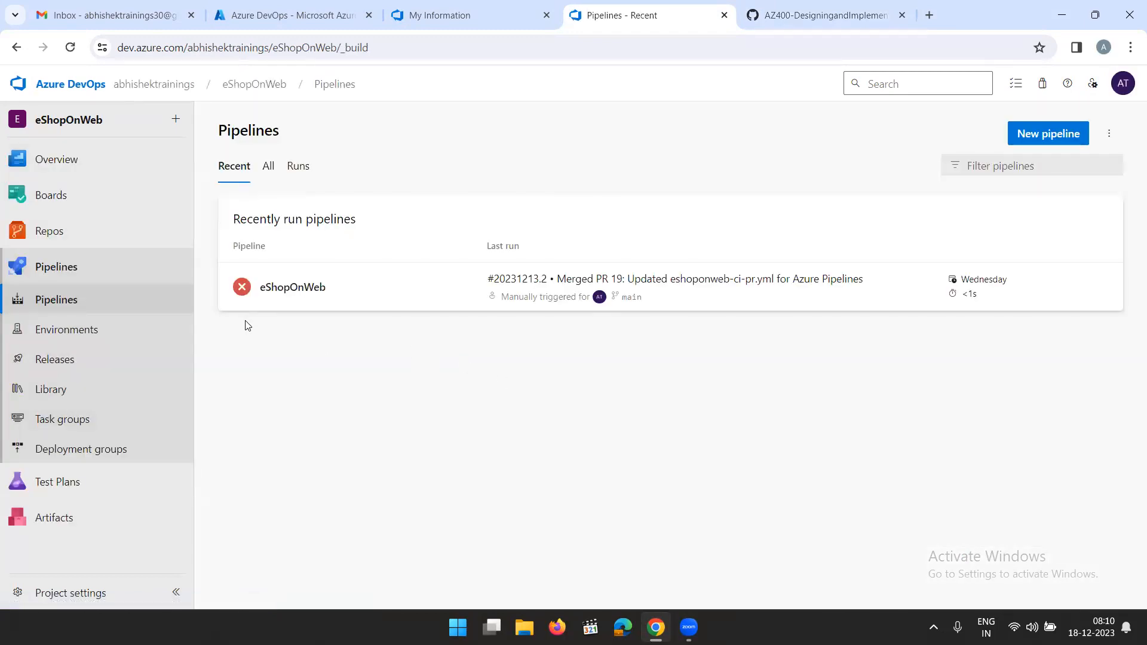
pyautogui.click(269, 166)
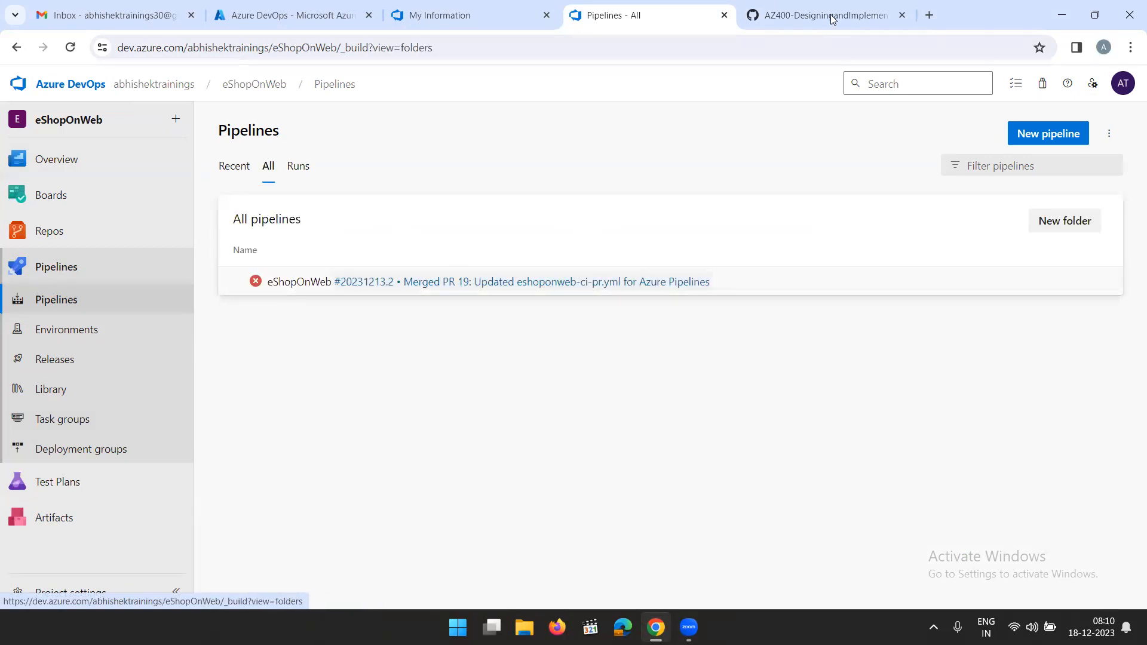
pyautogui.click(492, 19)
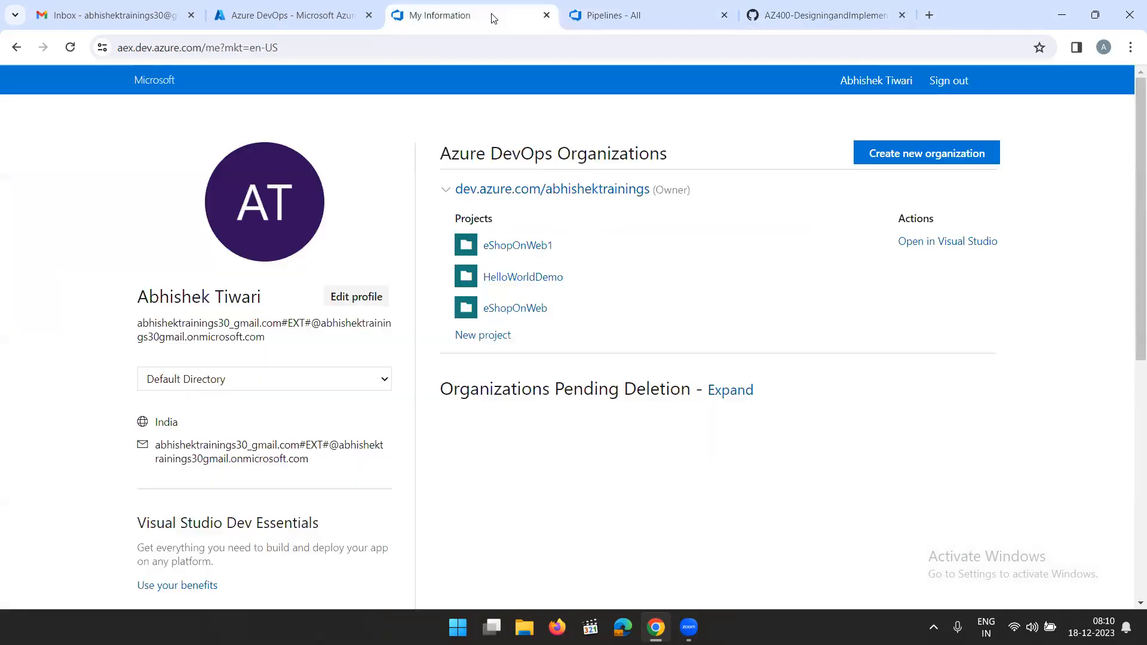
# Return to the lab instructions and review the lab requirements and overview, highlighting the two scenarios for YAML build pipelines
pyautogui.click(854, 17)
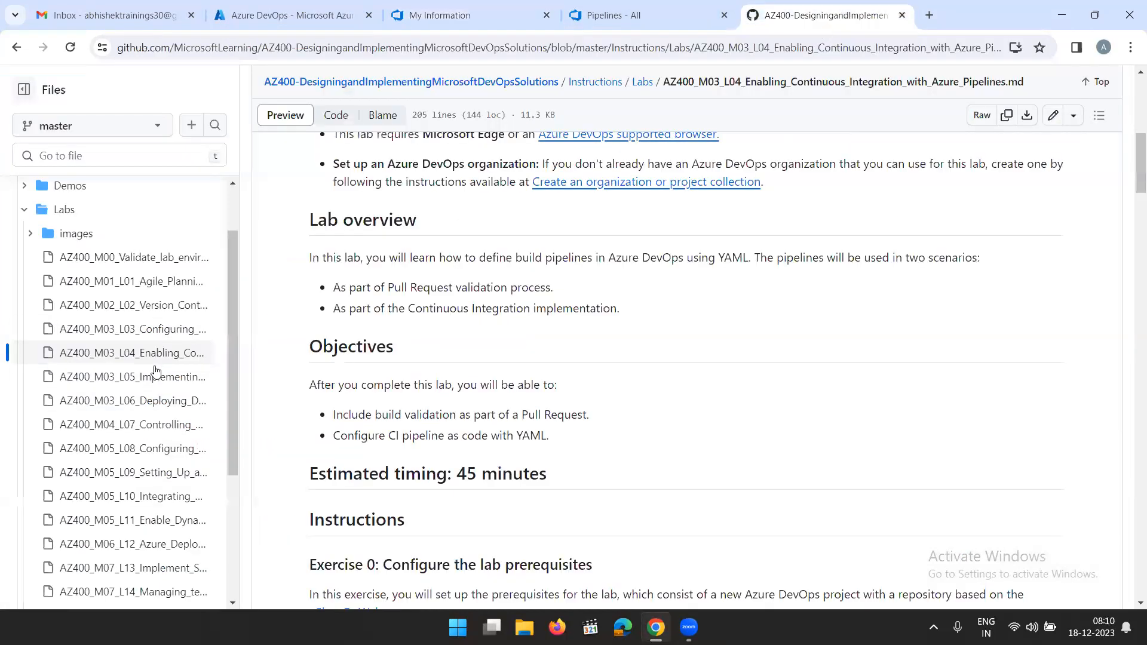
pyautogui.scroll(8, 538, 320)
pyautogui.scroll(-6, 464, 352)
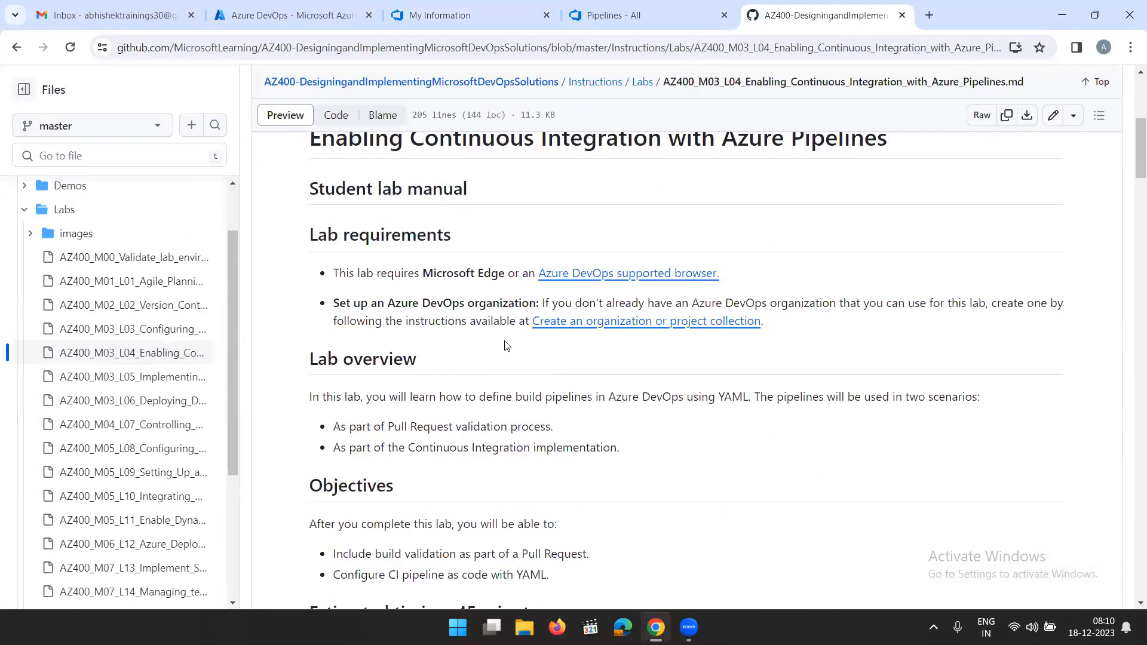
pyautogui.scroll(3, 477, 340)
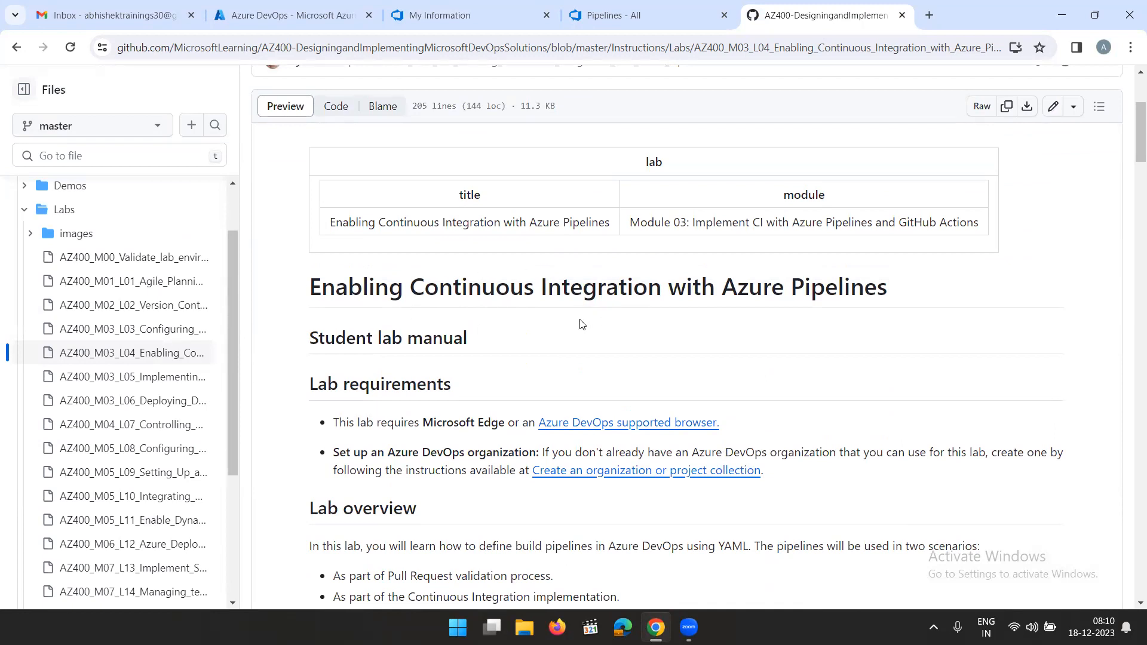
pyautogui.scroll(-3, 632, 320)
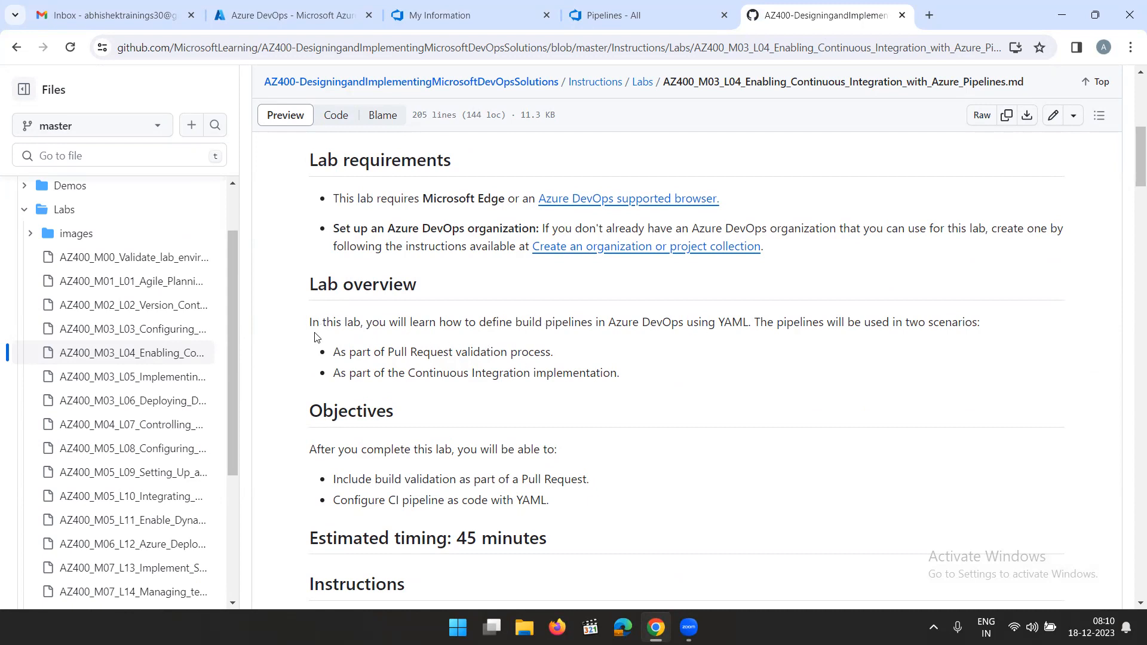
pyautogui.moveTo(308, 322); pyautogui.dragTo(888, 328)
pyautogui.click(790, 341)
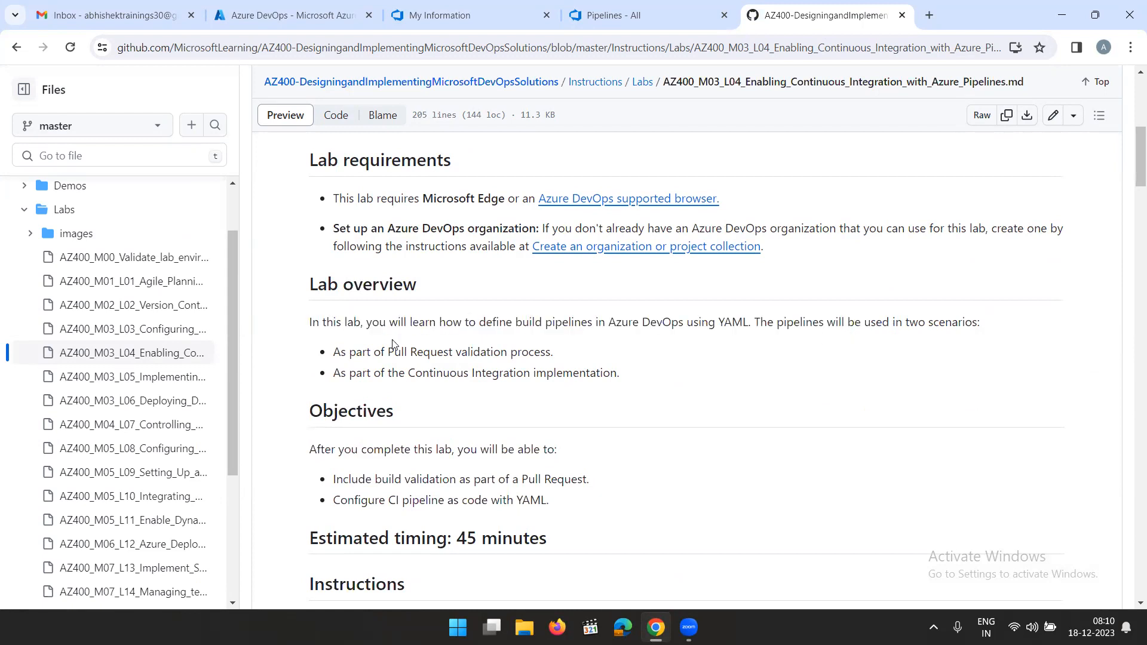
pyautogui.moveTo(565, 355); pyautogui.dragTo(338, 362)
pyautogui.moveTo(521, 352); pyautogui.dragTo(528, 353)
pyautogui.moveTo(634, 380); pyautogui.dragTo(349, 373)
pyautogui.click(546, 414)
# Read the lab objectives and Exercise 0 prerequisites, and check the eShopOnWeb project's summary page in Azure DevOps
pyautogui.scroll(-2, 545, 410)
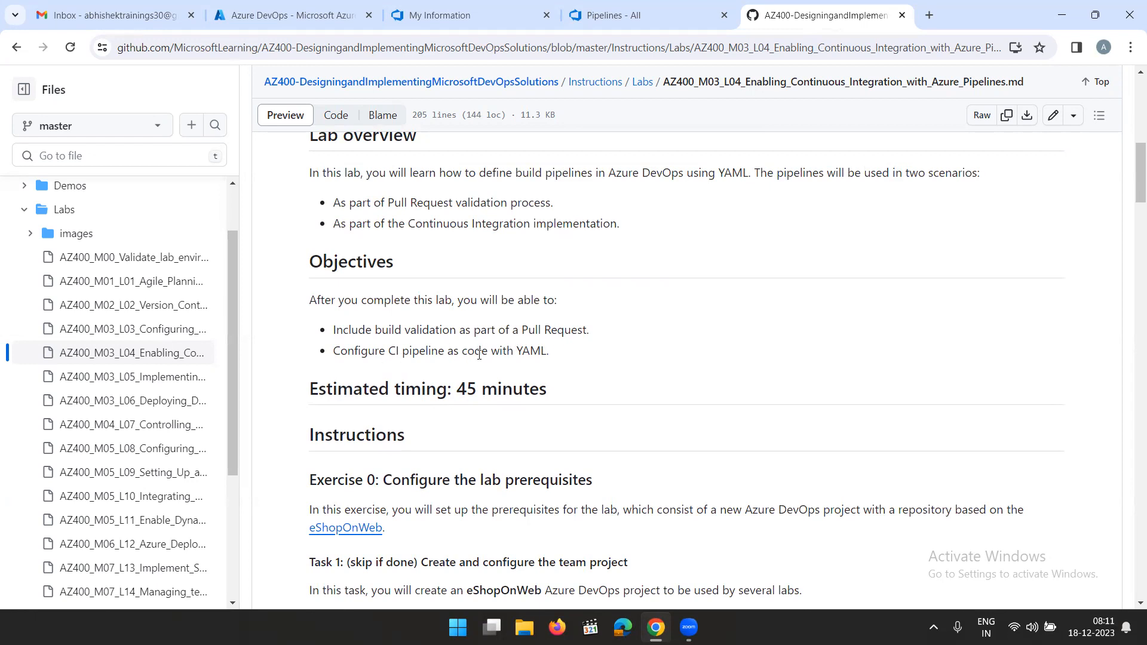
pyautogui.scroll(-1, 533, 365)
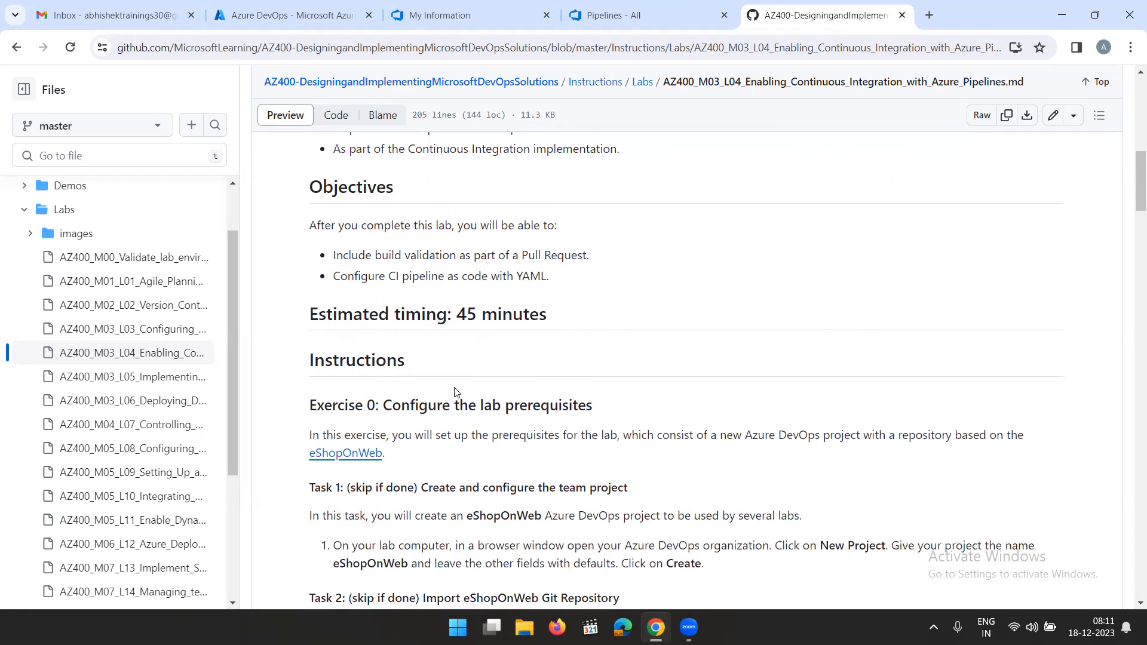
pyautogui.scroll(-2, 493, 405)
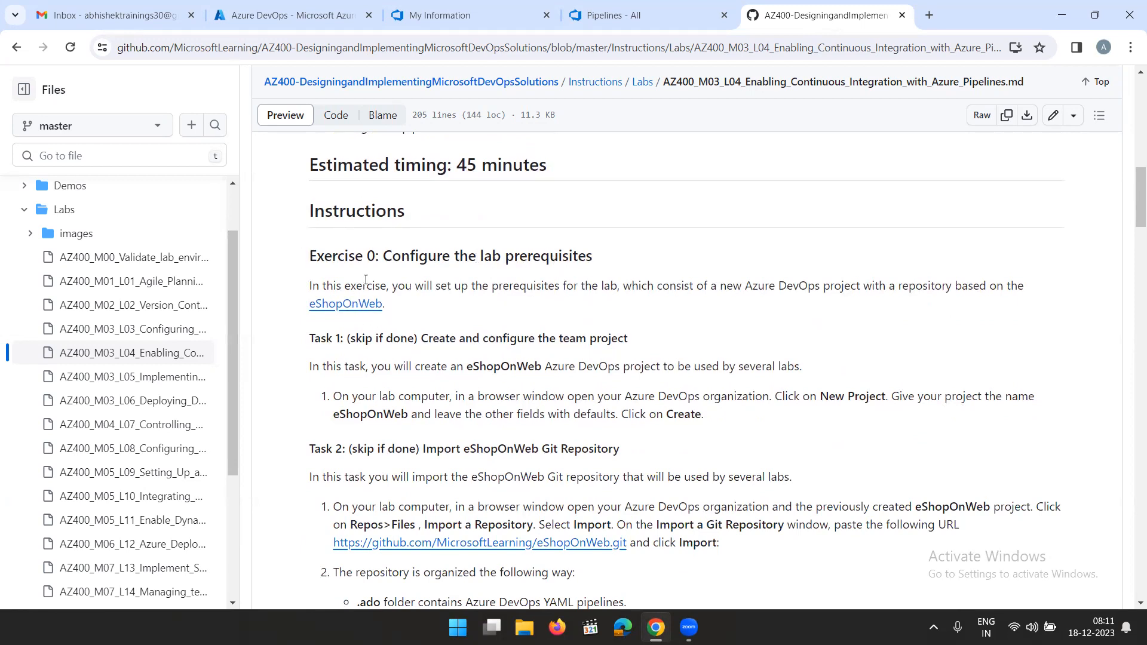
pyautogui.click(658, 20)
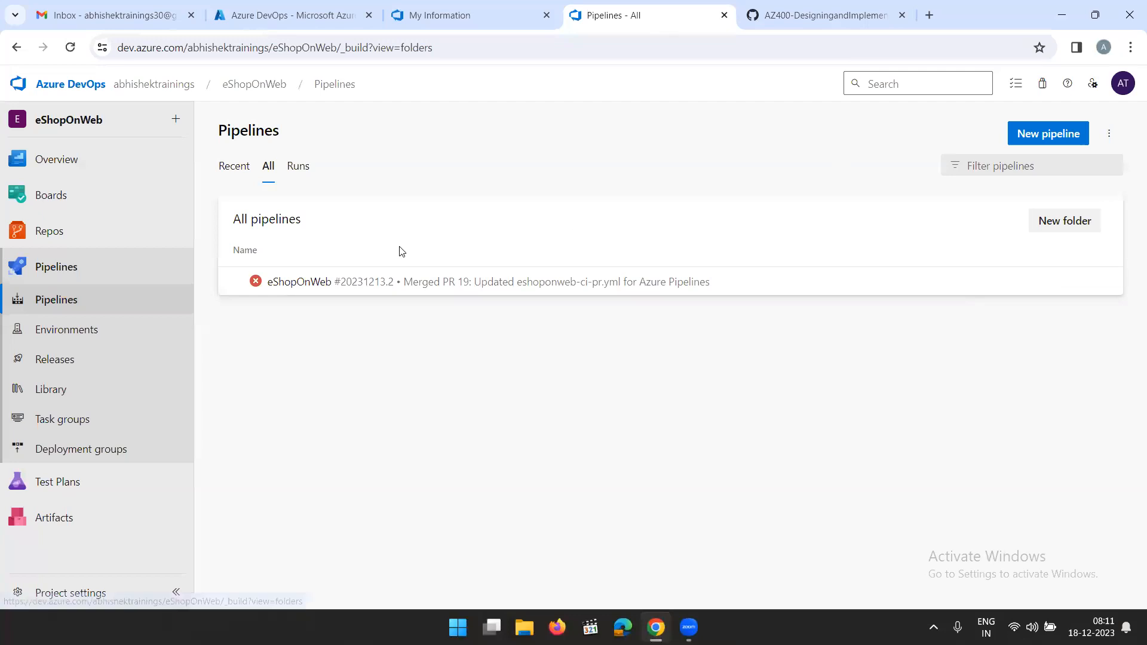
pyautogui.click(56, 170)
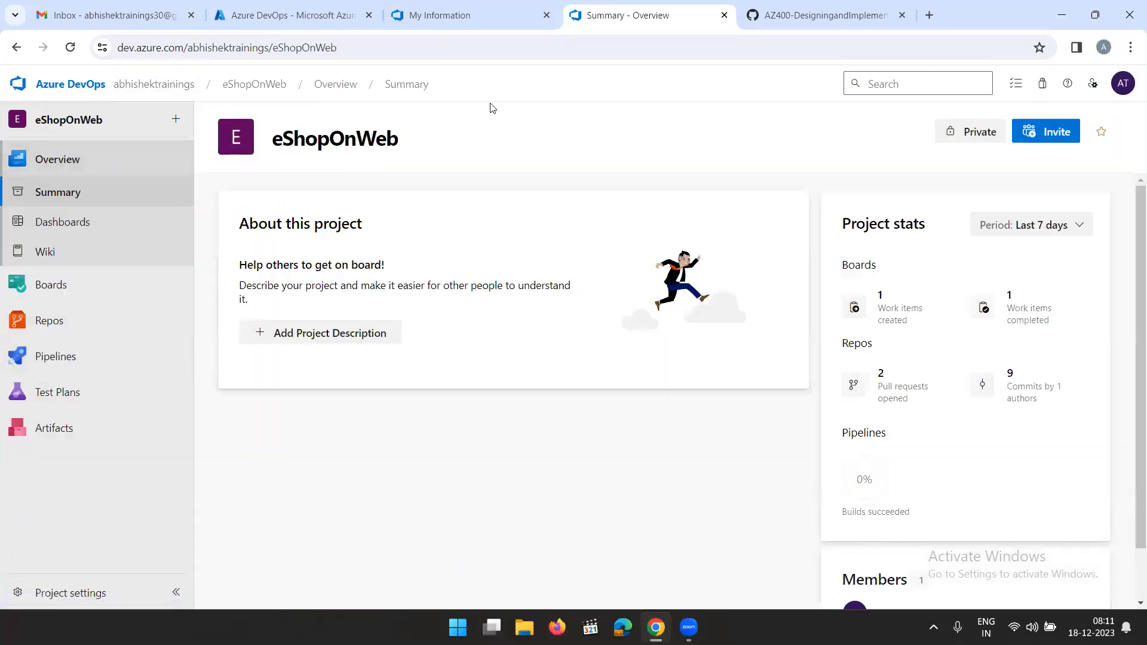
# Read the lab's repository import task and the start of Exercise 1 on build validation for pull requests
pyautogui.click(821, 16)
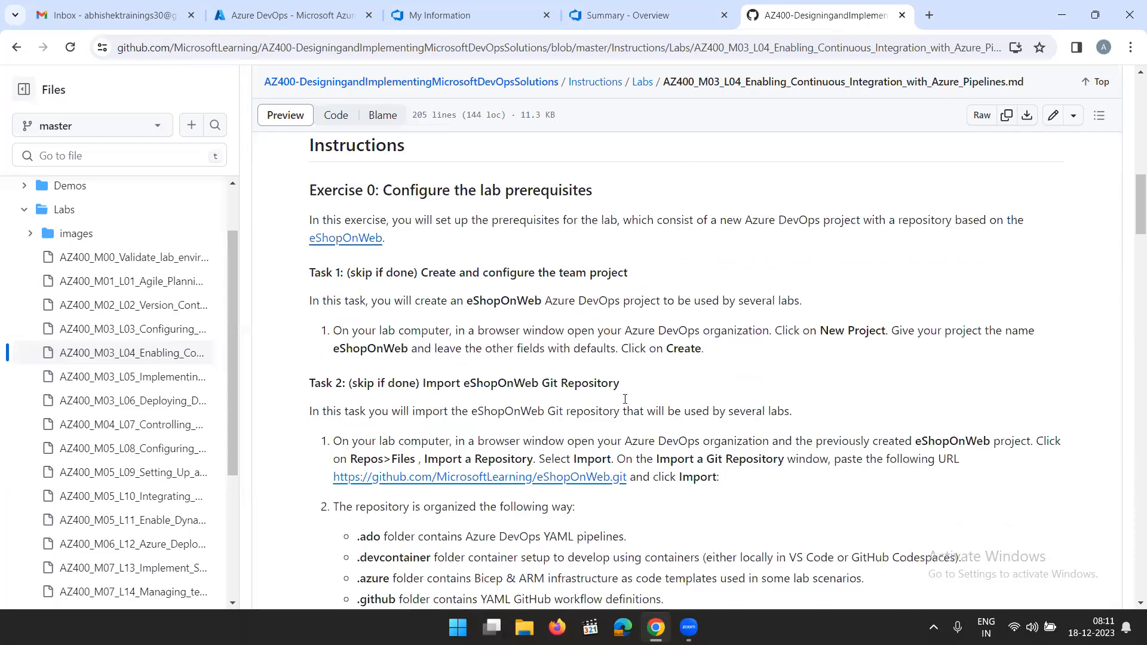
pyautogui.scroll(-1, 625, 399)
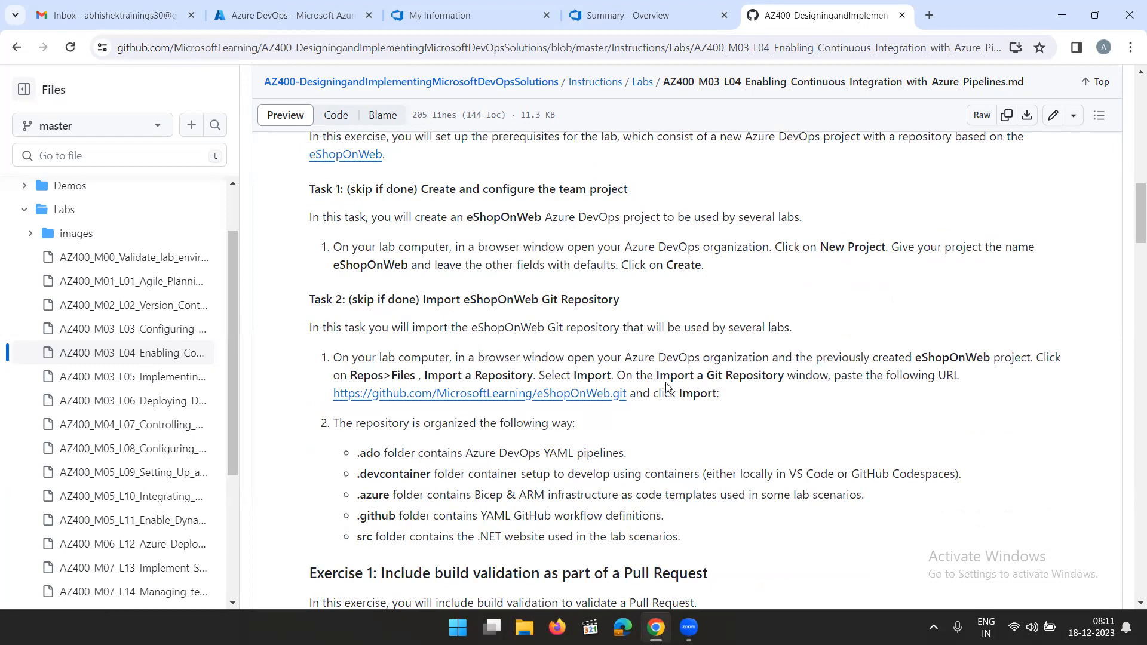
pyautogui.scroll(-2, 666, 383)
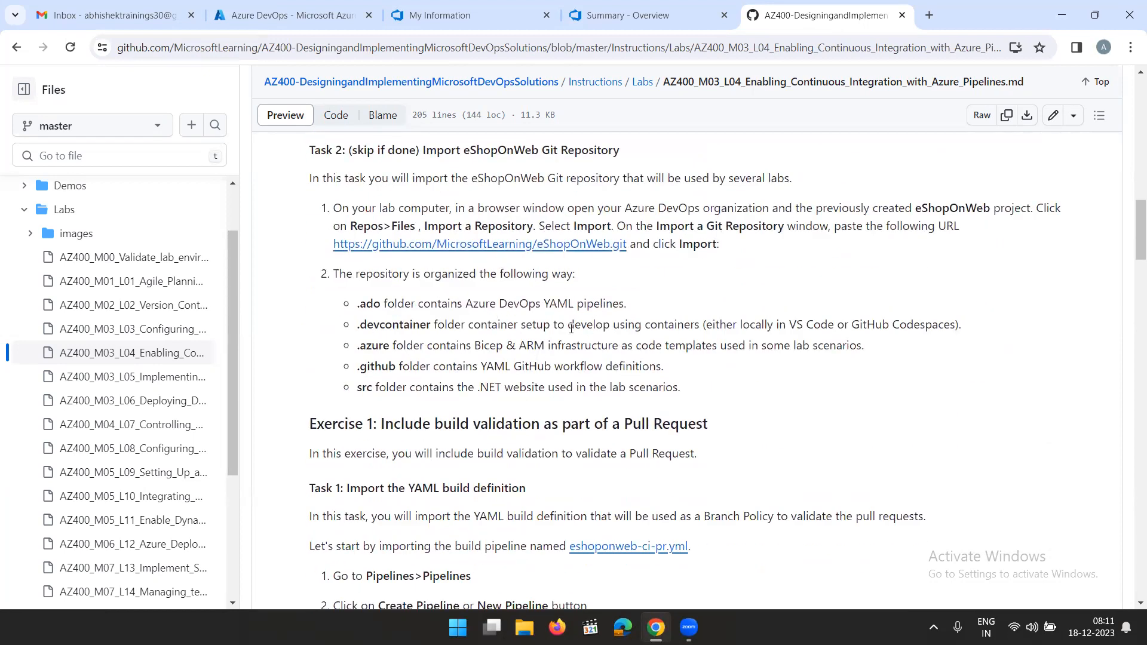
pyautogui.scroll(-2, 511, 339)
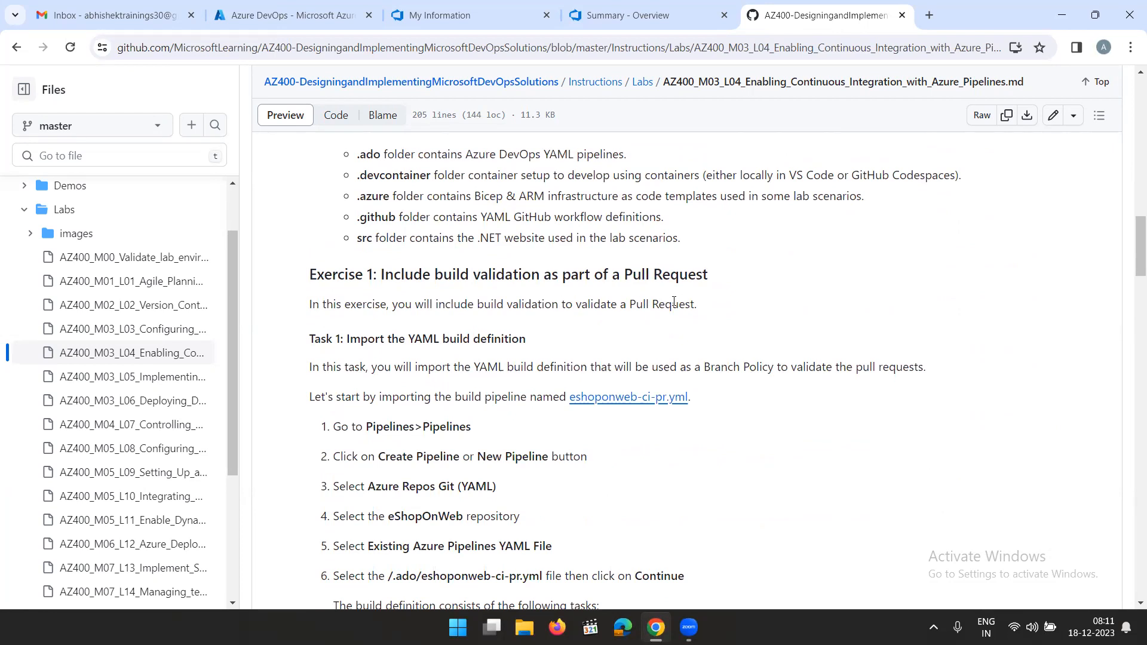
pyautogui.scroll(2, 674, 302)
pyautogui.moveTo(328, 246); pyautogui.dragTo(624, 246)
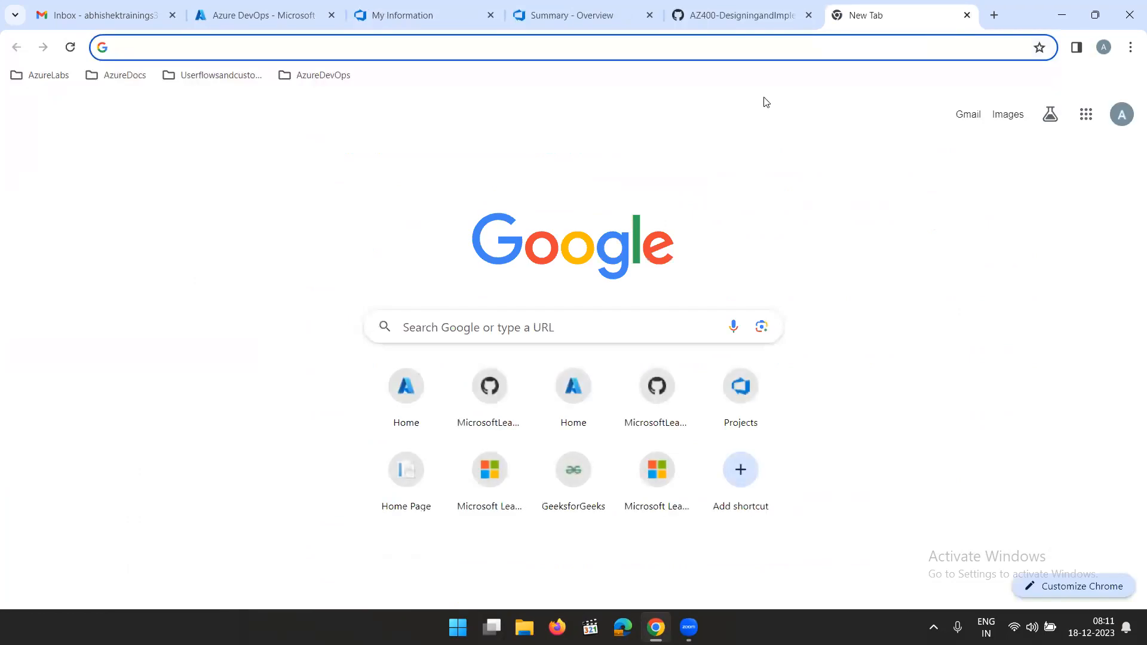
pyautogui.write('https://github.com/MicrosoftLearning/eShopOnWeb.git')
pyautogui.press('Return')
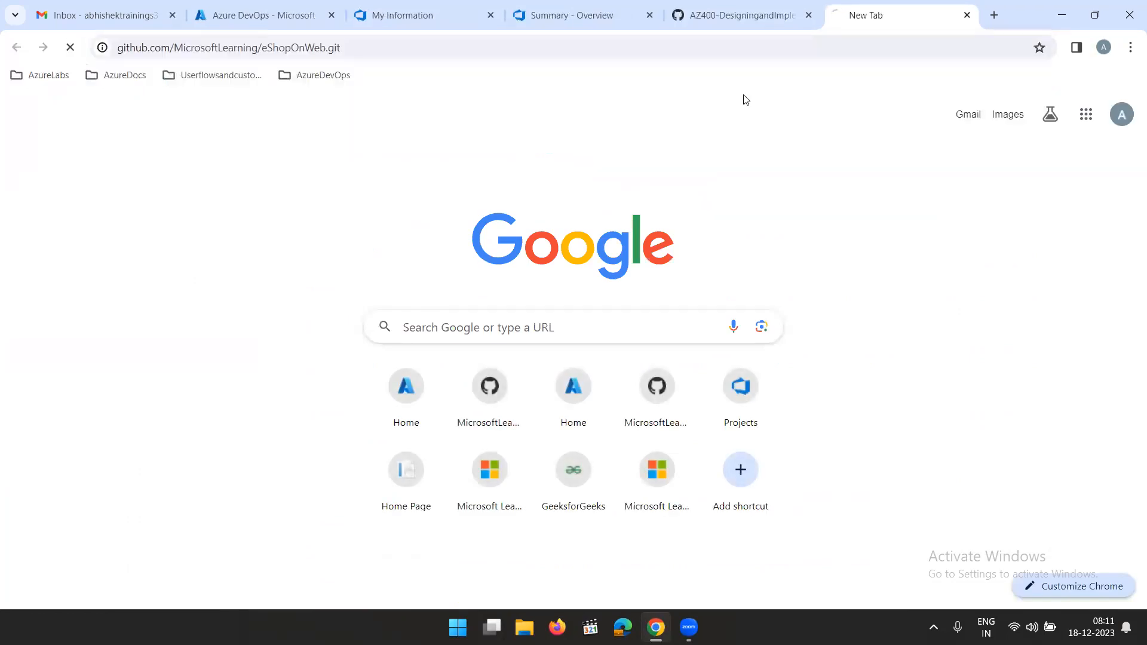
pyautogui.moveTo(857, 18); pyautogui.dragTo(739, 20)
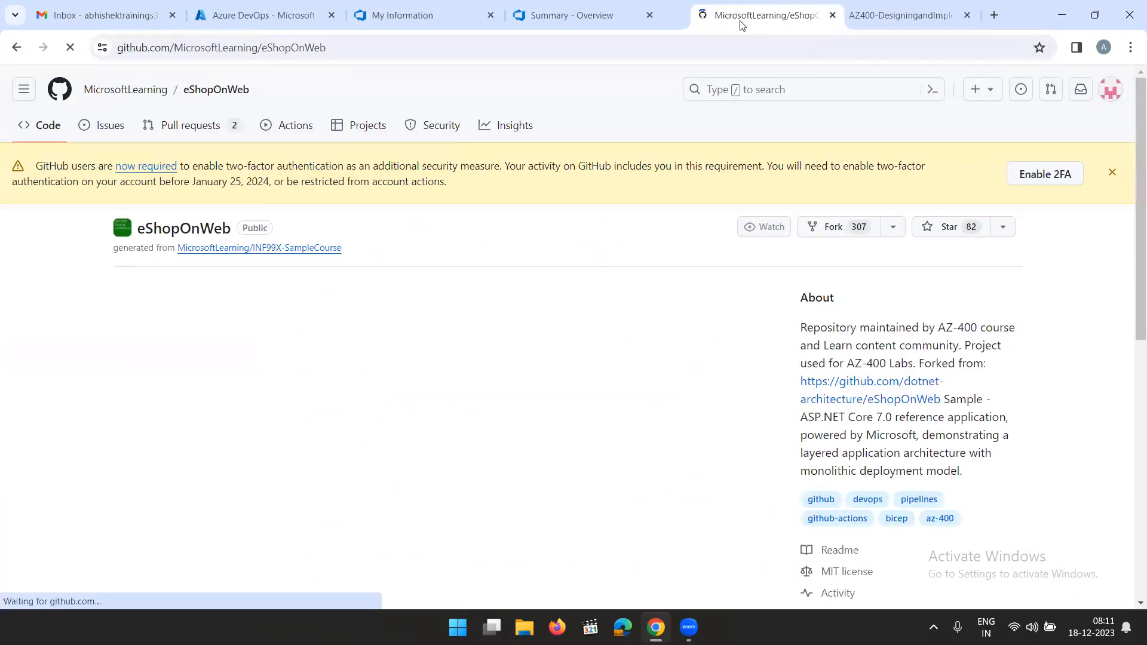
# Read Exercise 1's task on importing the YAML build definition, and open the eShopOnWeb project's pipelines list in Azure DevOps
pyautogui.click(867, 18)
pyautogui.click(519, 318)
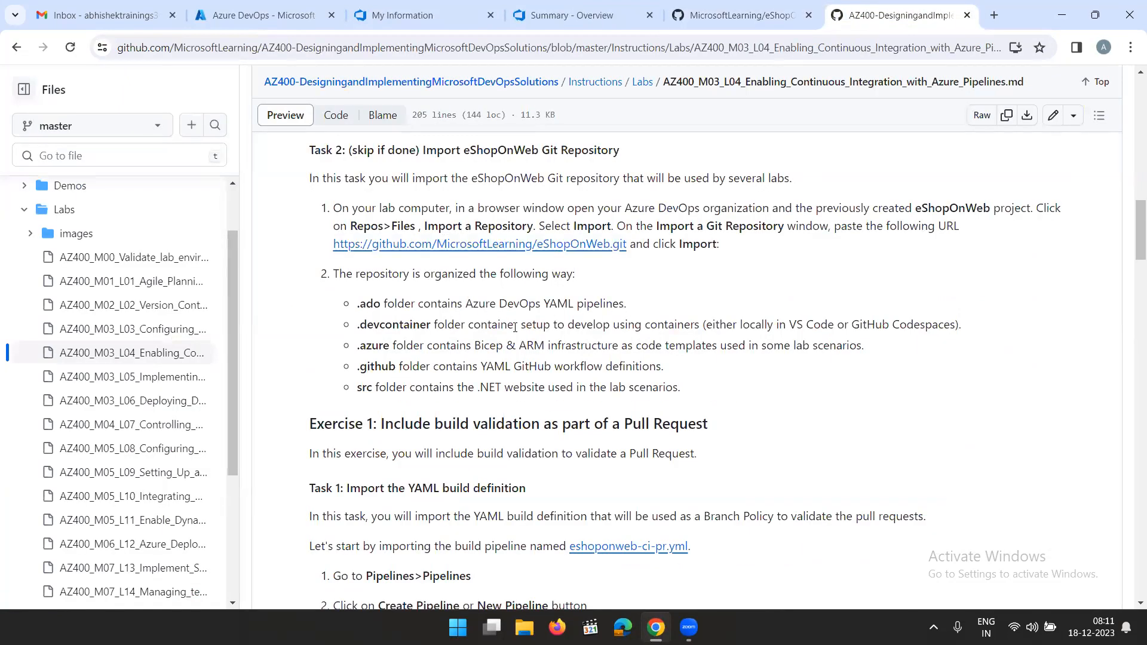
pyautogui.scroll(-3, 413, 345)
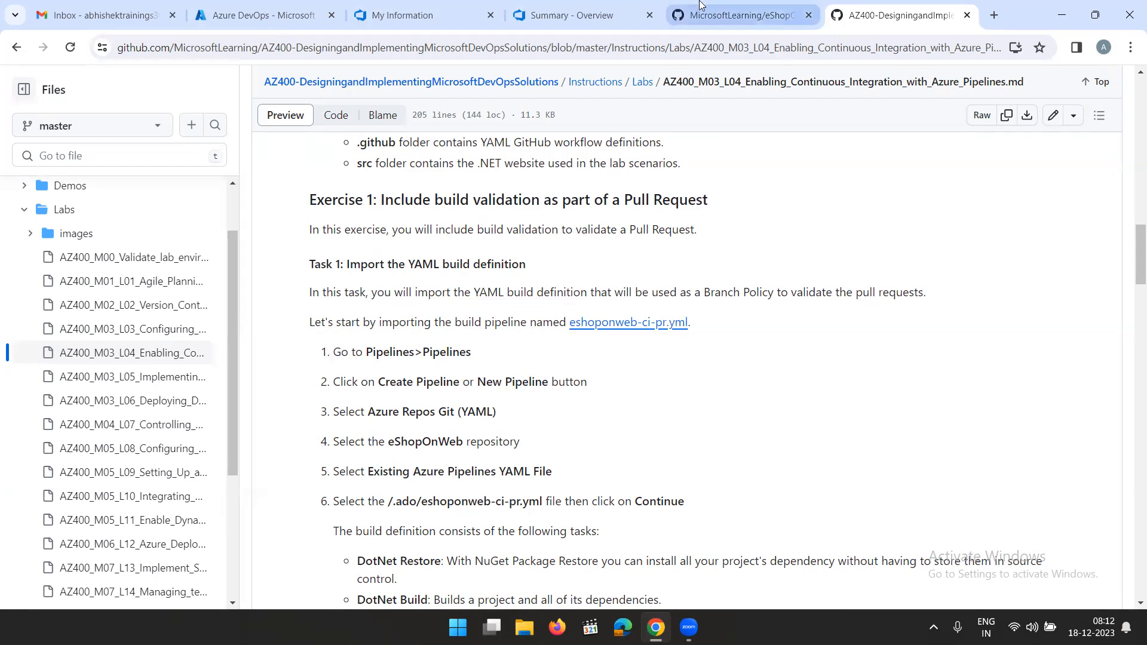
pyautogui.click(710, 15)
pyautogui.click(555, 17)
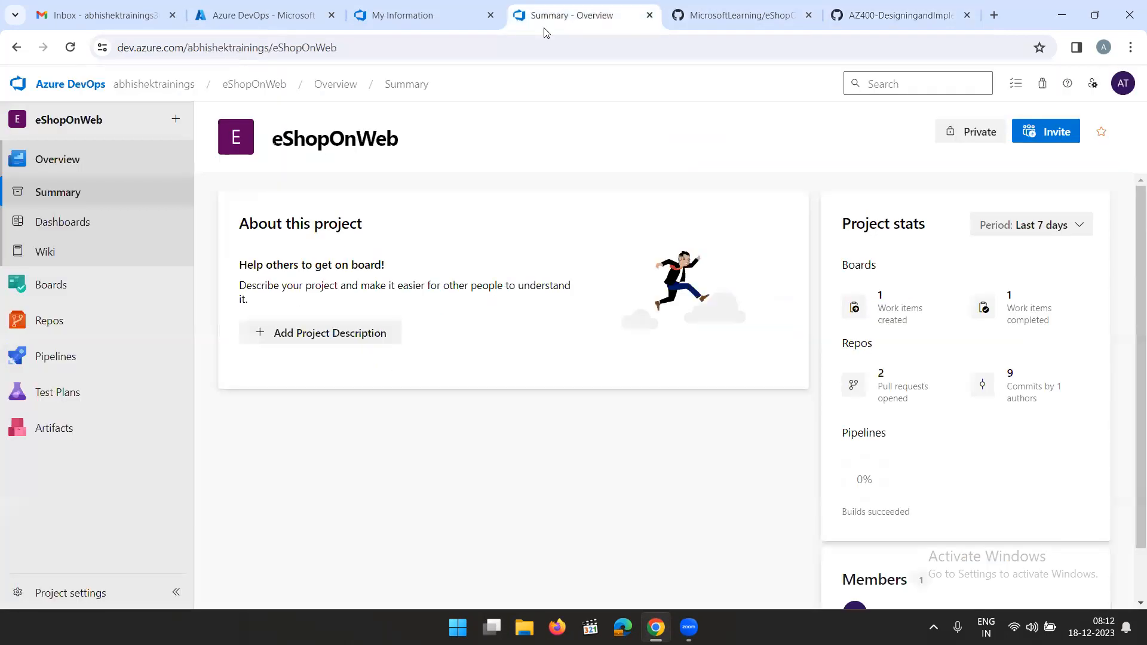
pyautogui.click(66, 356)
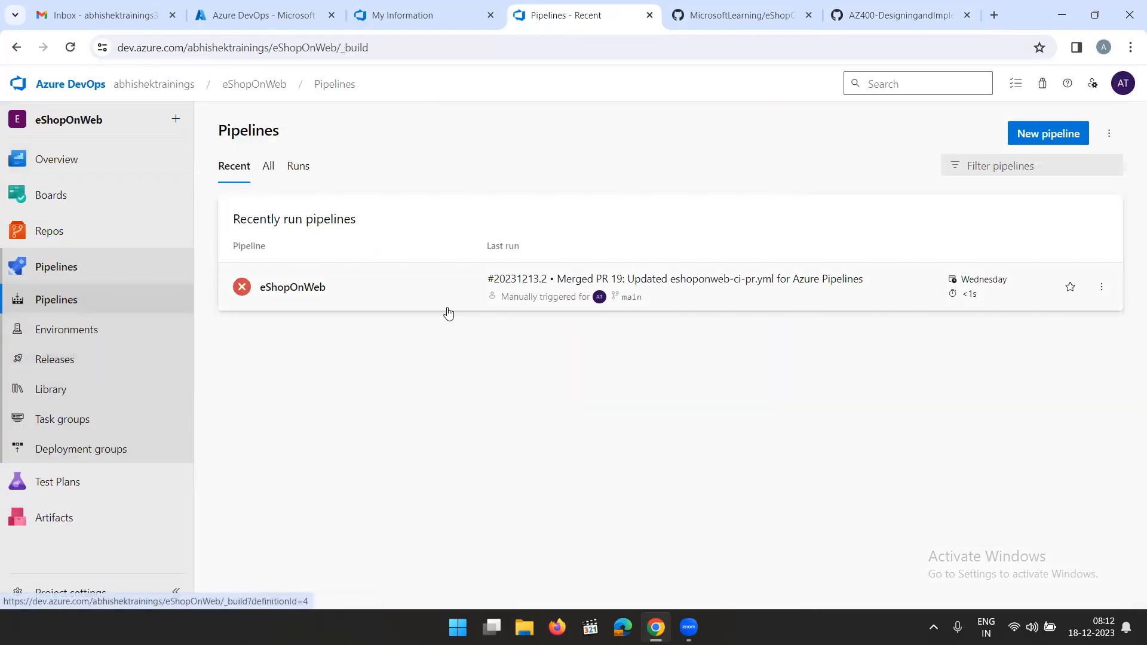
# Read the pipeline import steps and build tasks in the lab instructions, checking the eShopOnWeb GitHub repository and the project's pipelines list
pyautogui.click(875, 15)
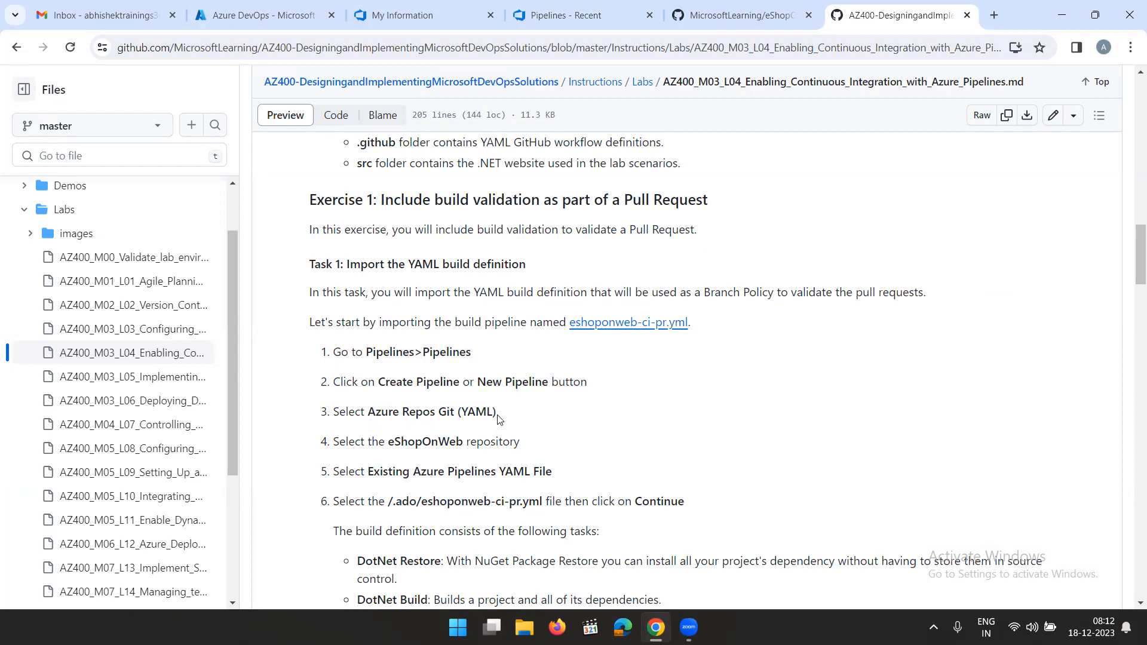
pyautogui.scroll(-1, 500, 416)
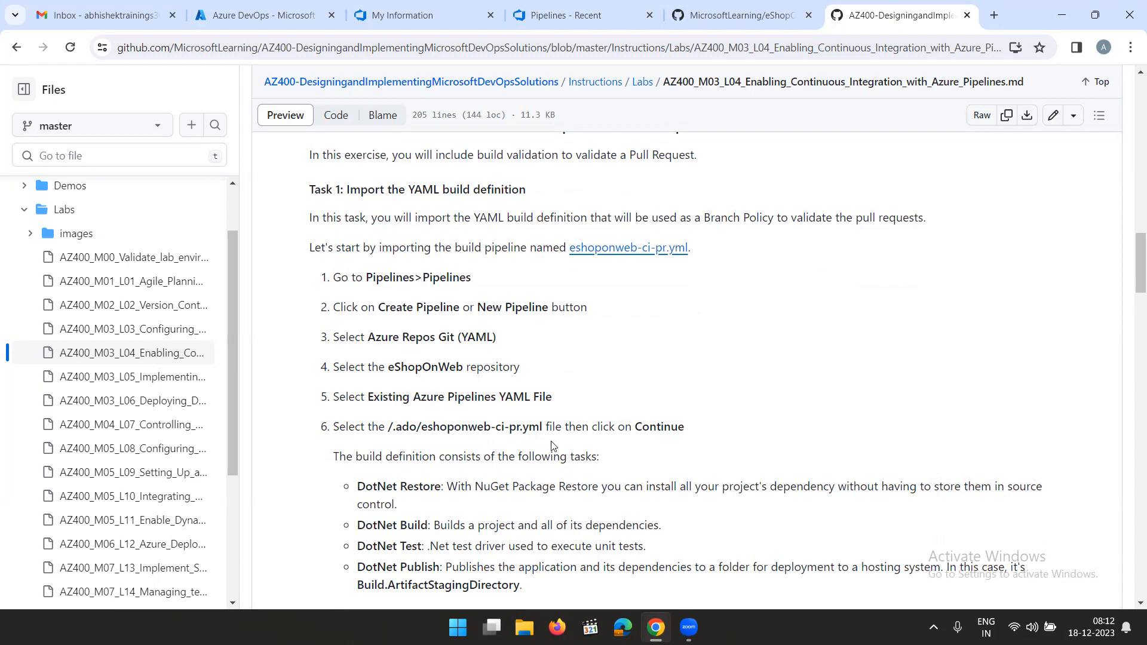
pyautogui.click(738, 14)
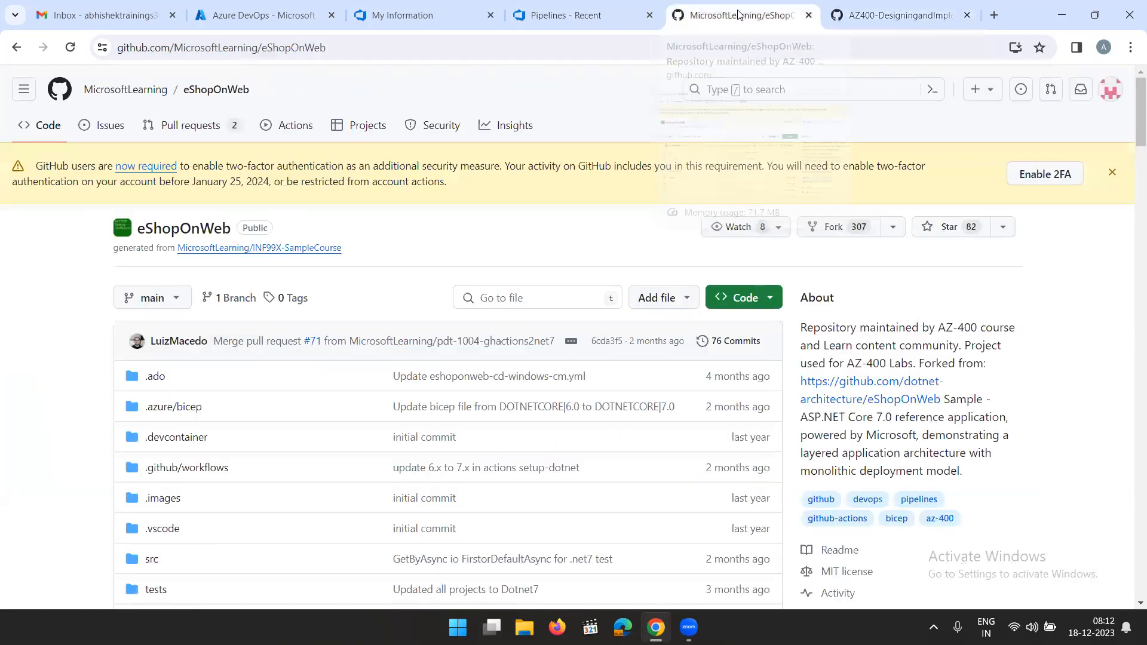
pyautogui.click(566, 16)
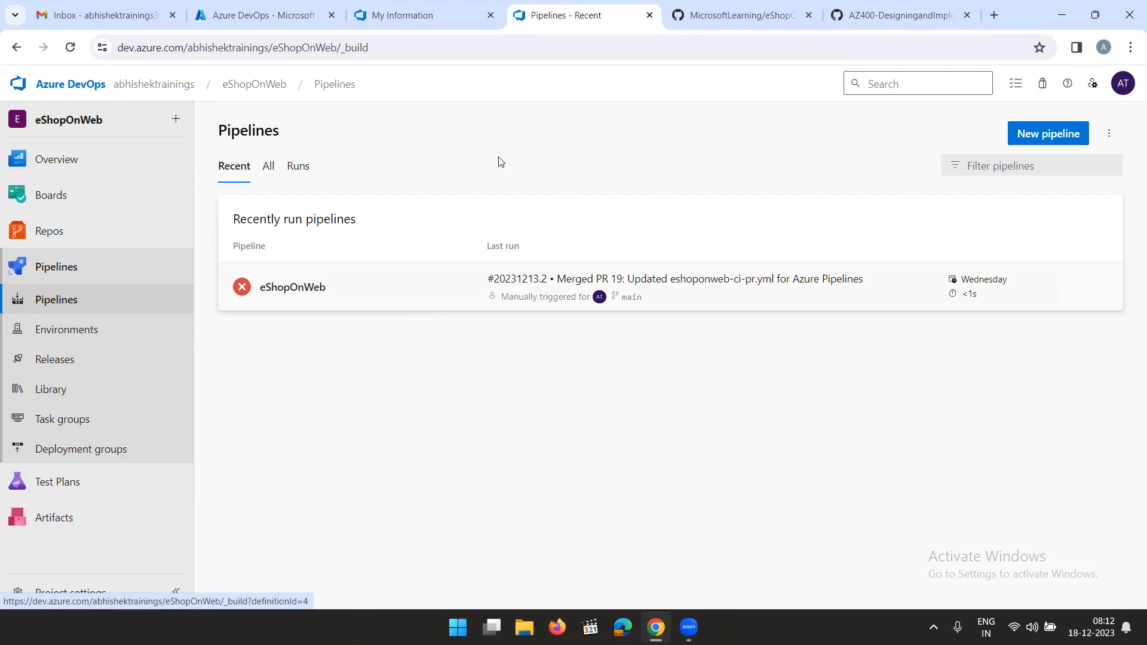
pyautogui.click(884, 15)
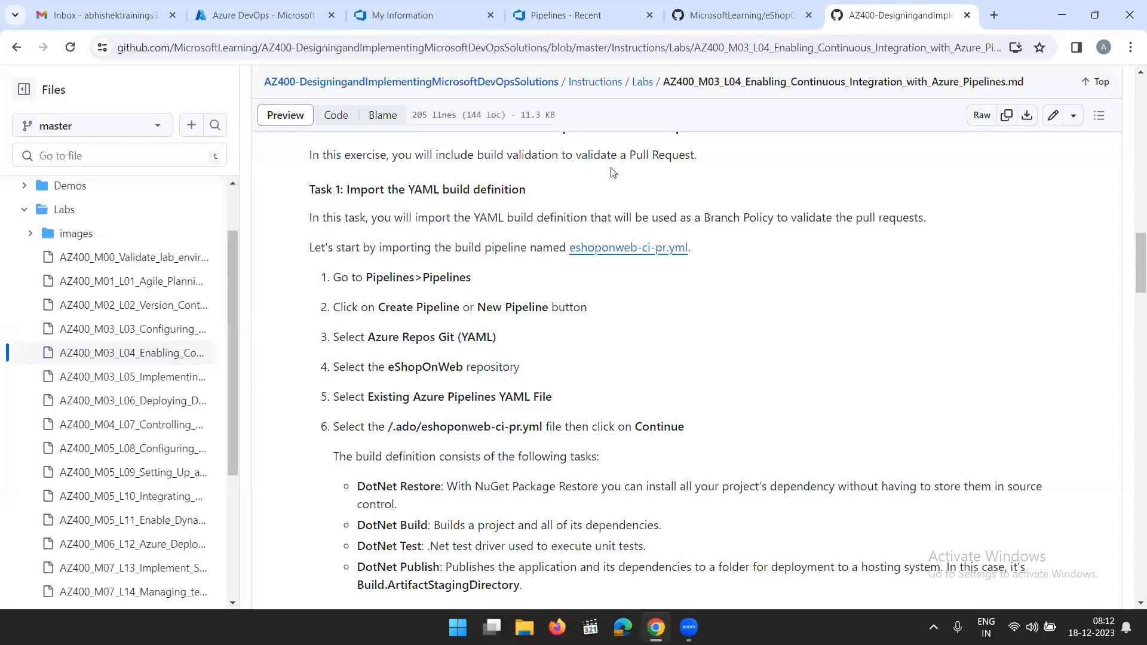
# Review the overview and objectives of lab AZ400_M03_L03 on agent pools and pipeline styles, highlighting "Implement YAML-based pipelines."
pyautogui.click(133, 335)
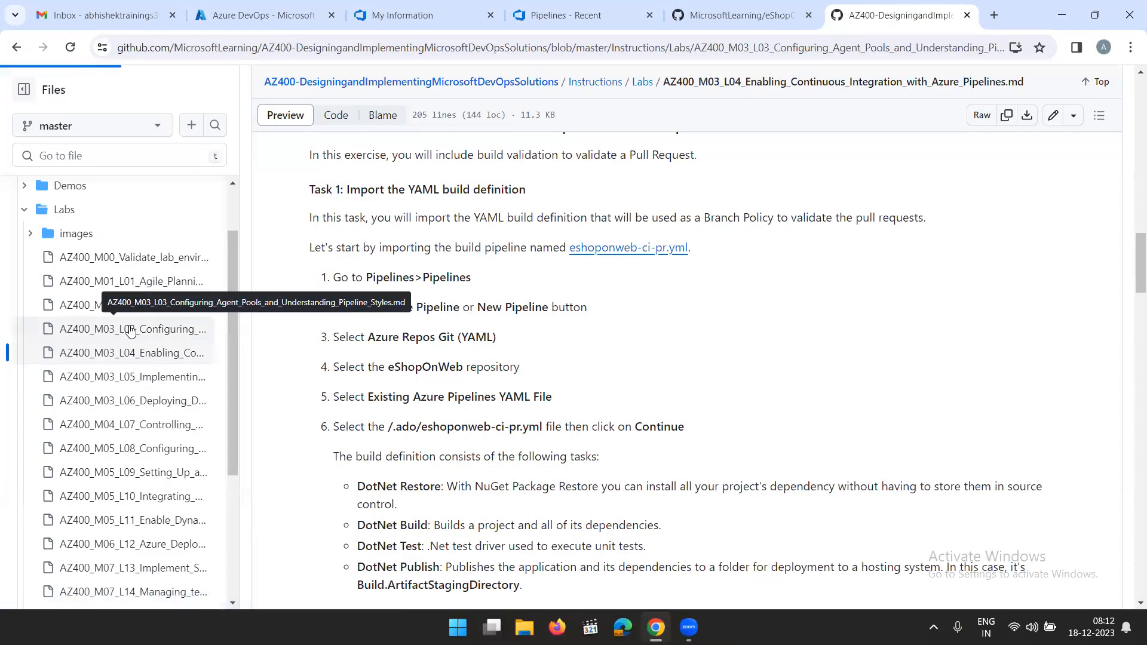
pyautogui.scroll(-10, 617, 381)
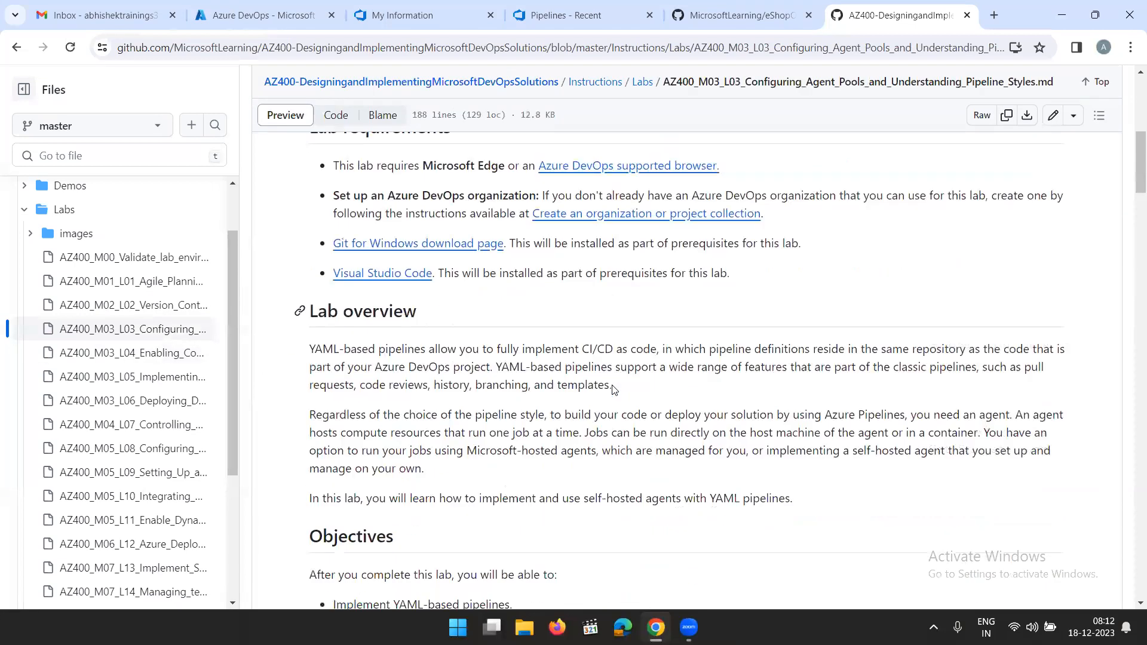
pyautogui.moveTo(339, 351); pyautogui.dragTo(524, 353)
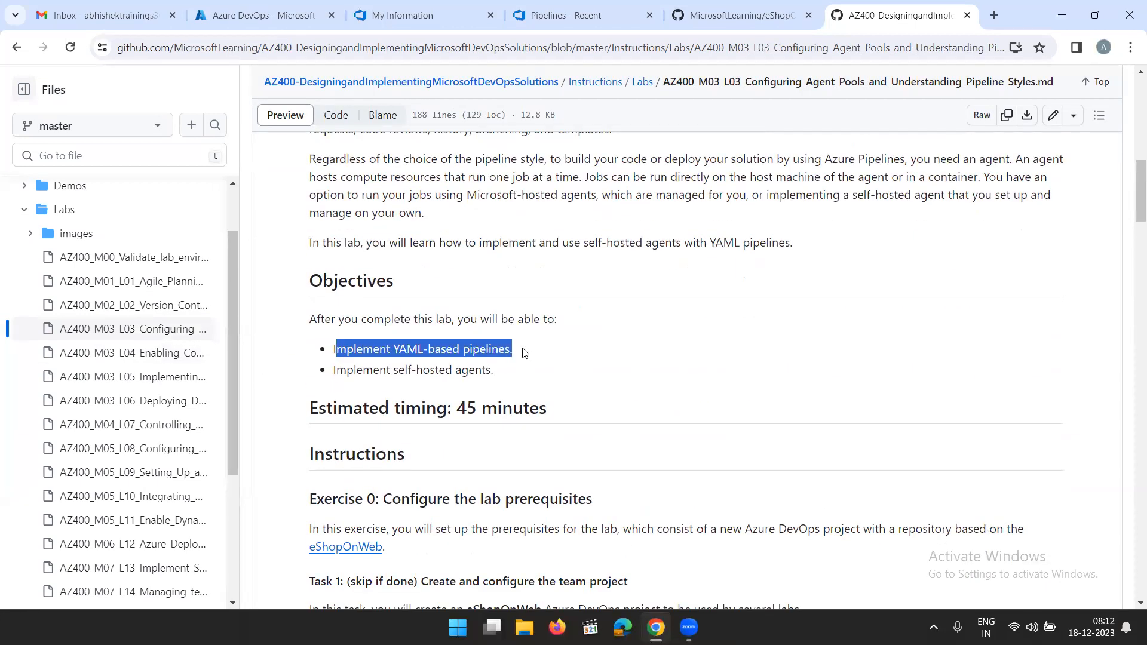
# Return to lab AZ400_M03_L04 and read Exercise 1's steps for importing eshoponweb-ci-pr.yml and its build tasks
pyautogui.click(168, 357)
pyautogui.scroll(-15, 623, 407)
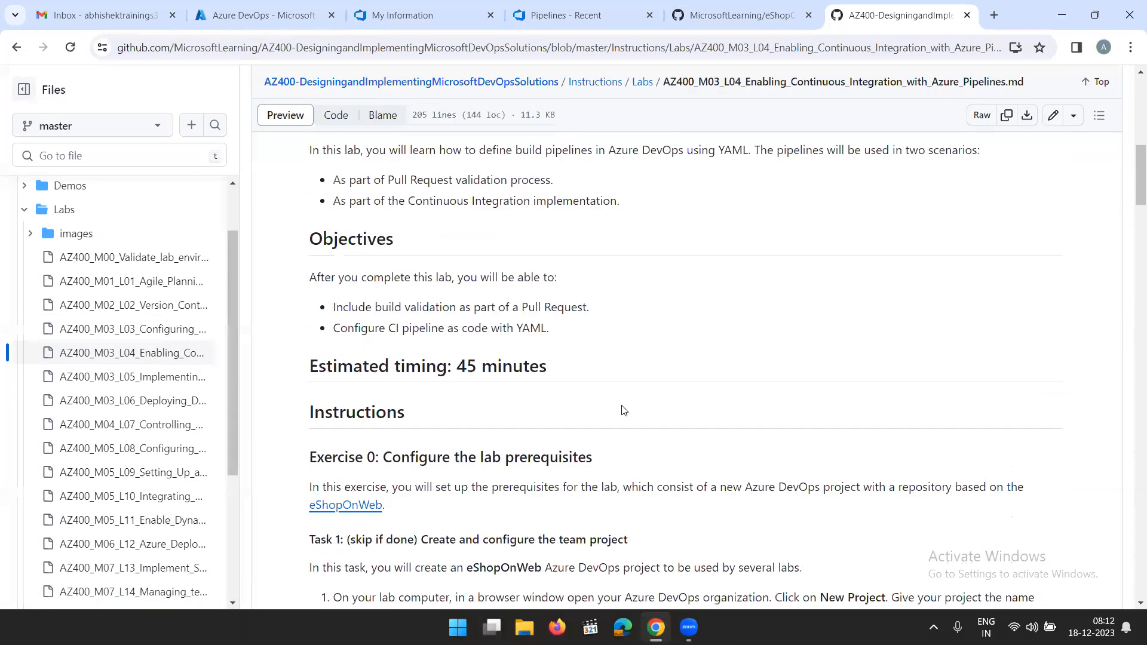
pyautogui.scroll(-4, 627, 419)
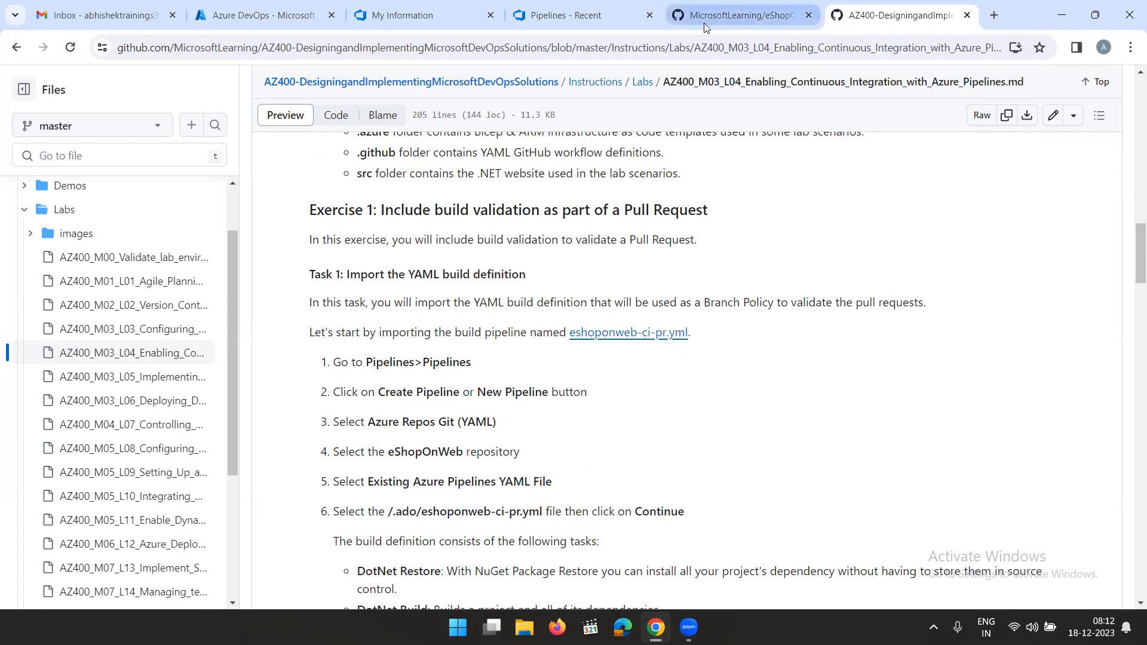
pyautogui.scroll(-3, 474, 391)
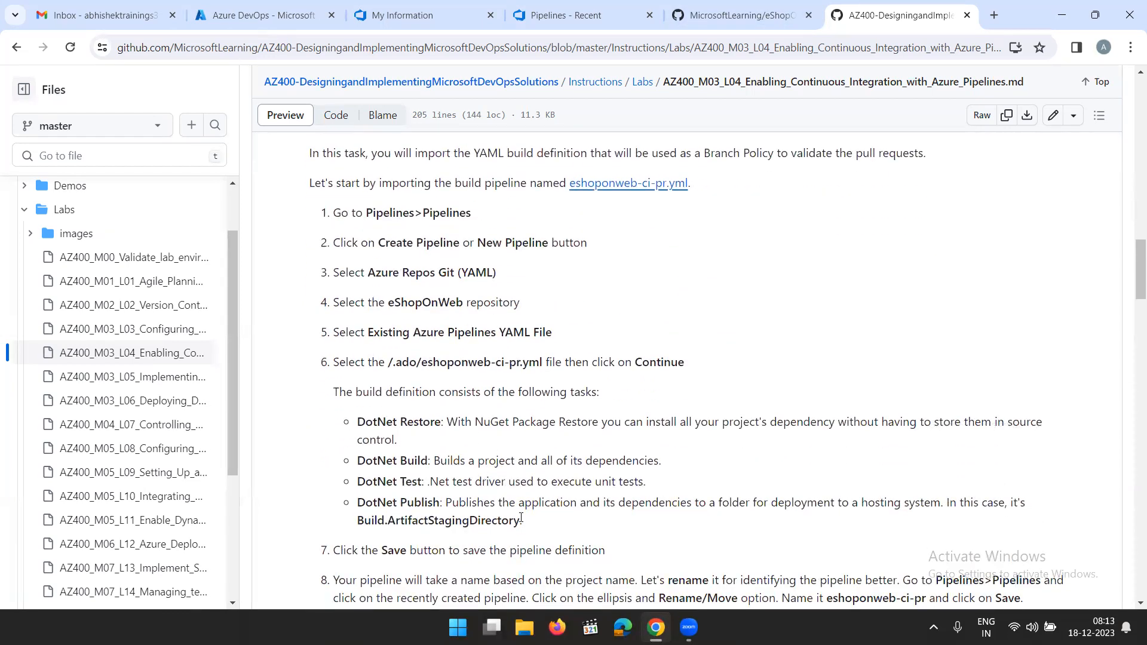
# Open the existing eShopOnWeb pipeline in Azure DevOps for YAML editing
pyautogui.click(563, 15)
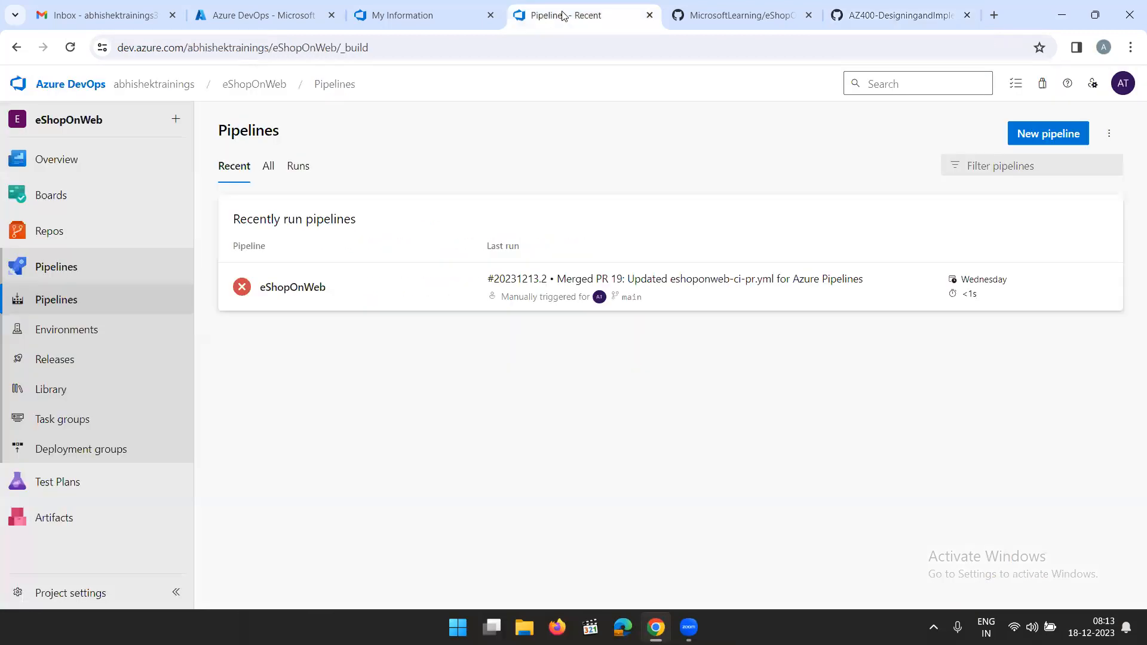
pyautogui.click(430, 291)
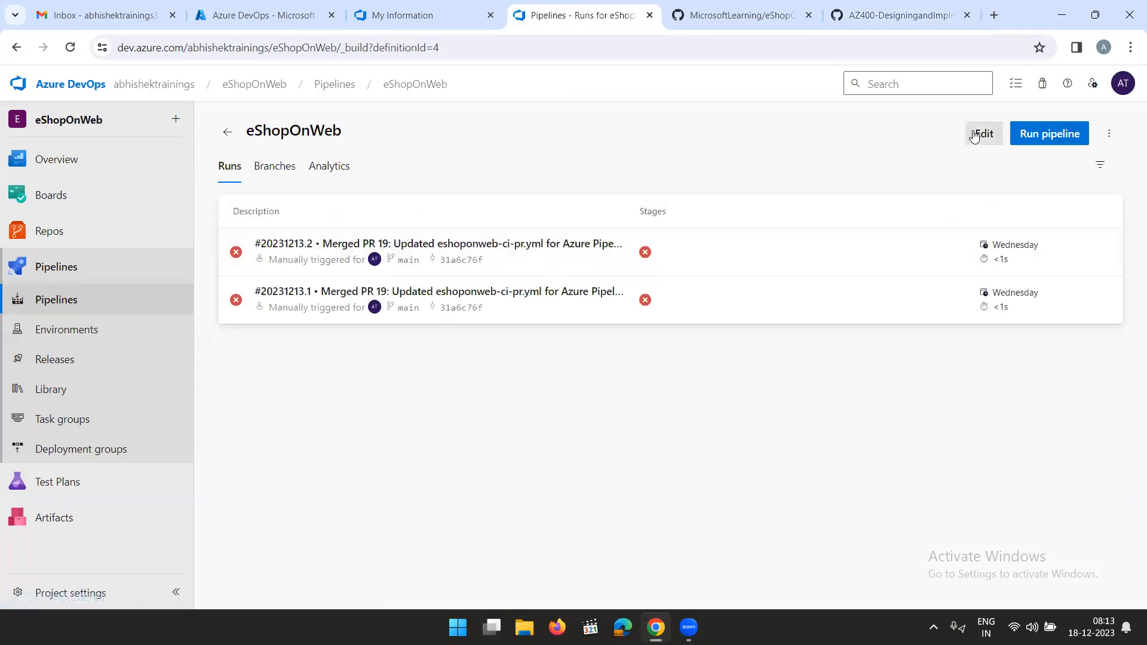
pyautogui.click(975, 135)
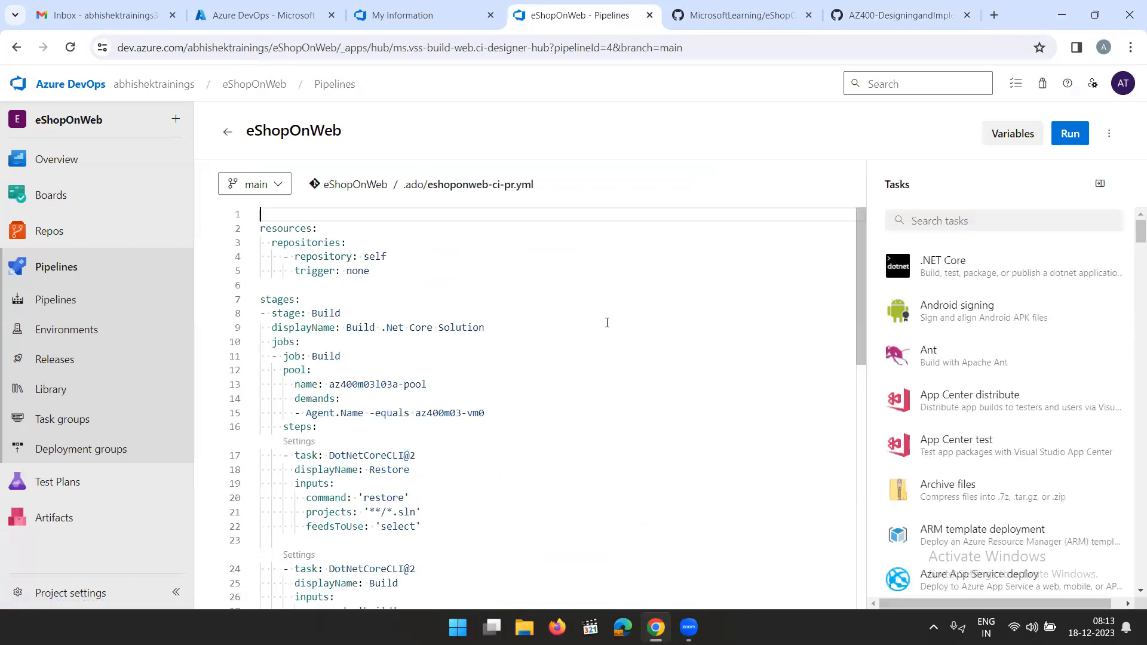
# Examine the build job's agent pool and demands lines in eshoponweb-ci-pr.yml
pyautogui.scroll(-1, 448, 433)
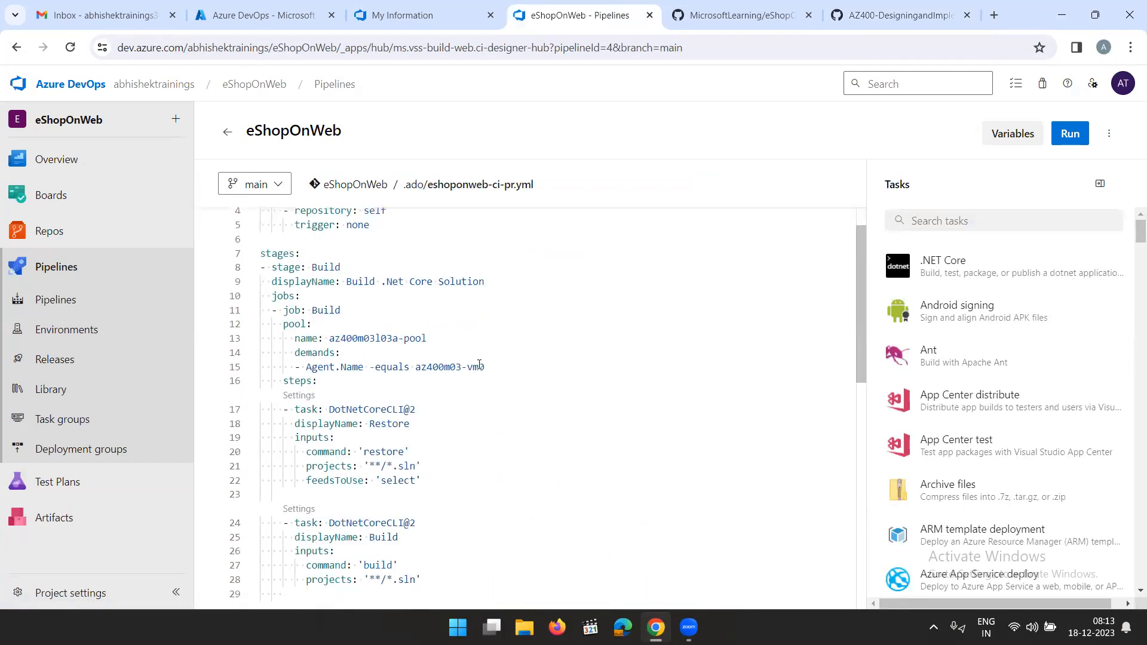
pyautogui.moveTo(489, 367); pyautogui.dragTo(240, 330)
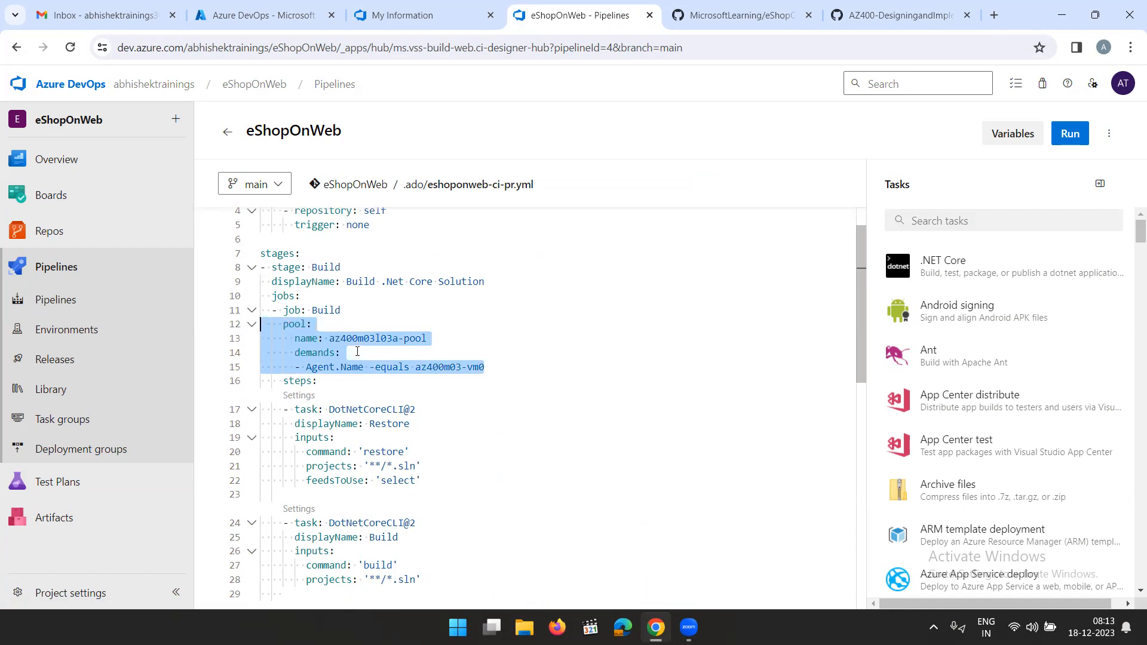
pyautogui.click(442, 338)
pyautogui.click(509, 370)
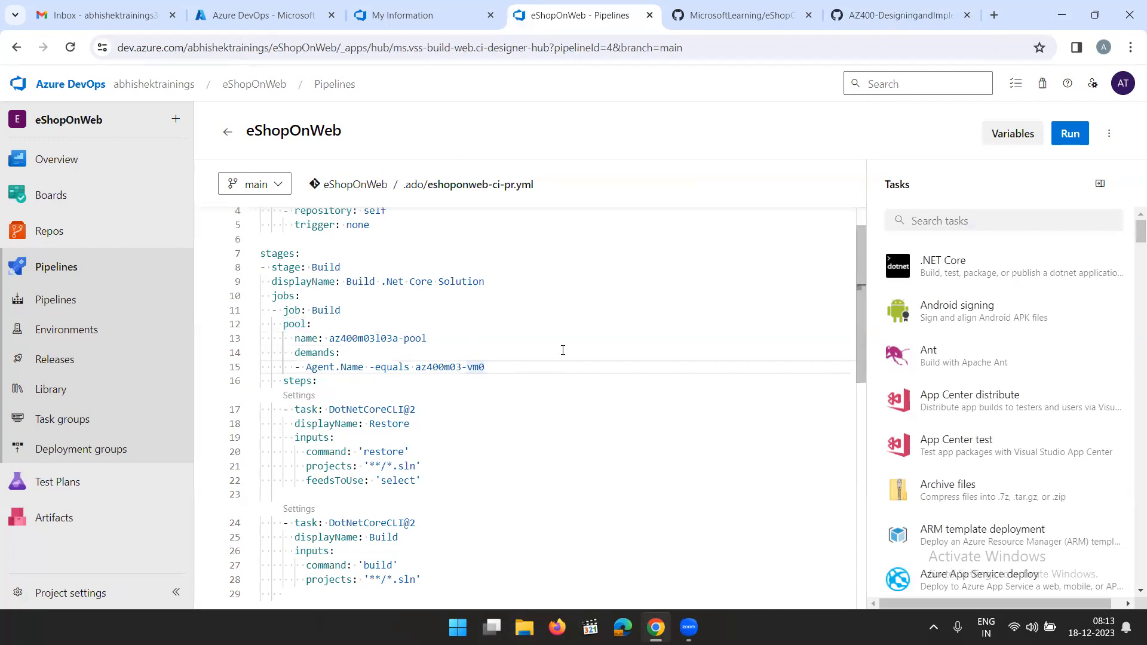
# Look up the hosted agent setting in the lab instructions and copy "vmImage: ubuntu-latest" from step 21 of lab AZ400_M03_L03
pyautogui.click(870, 17)
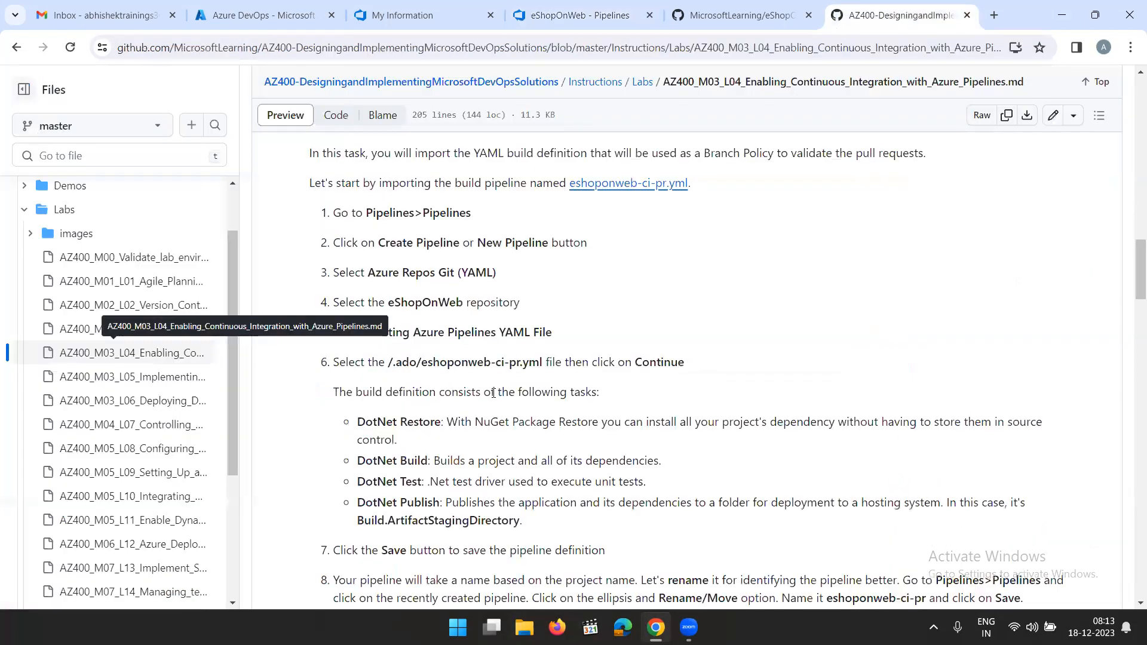
pyautogui.scroll(-5, 496, 390)
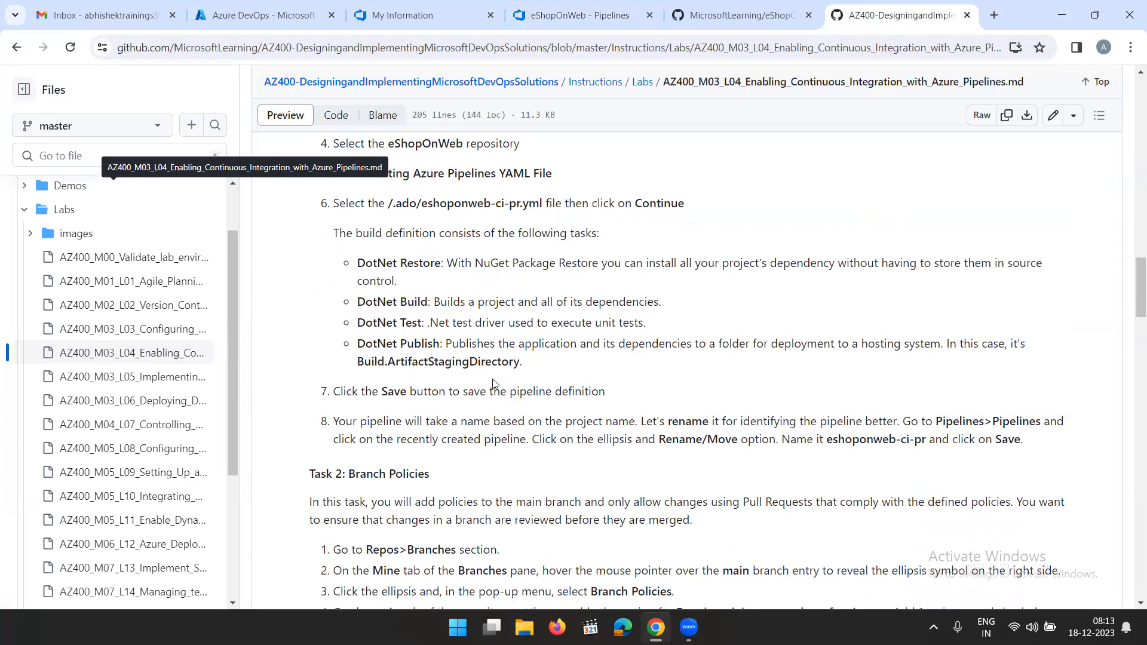
pyautogui.scroll(6, 492, 365)
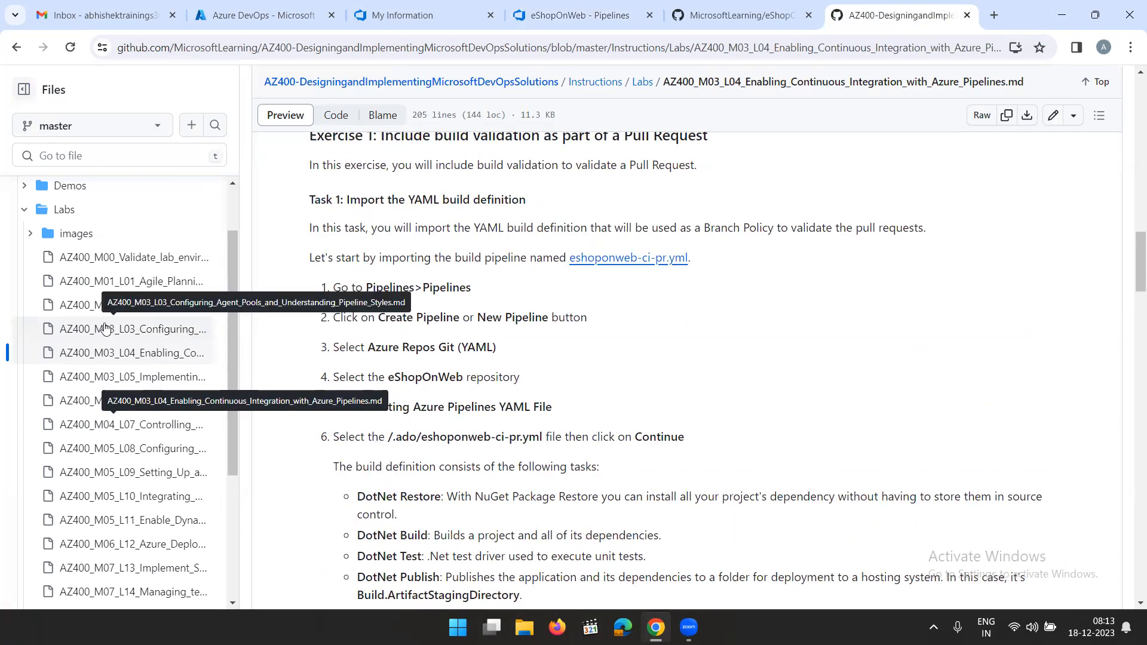
pyautogui.click(179, 328)
pyautogui.scroll(-10, 663, 358)
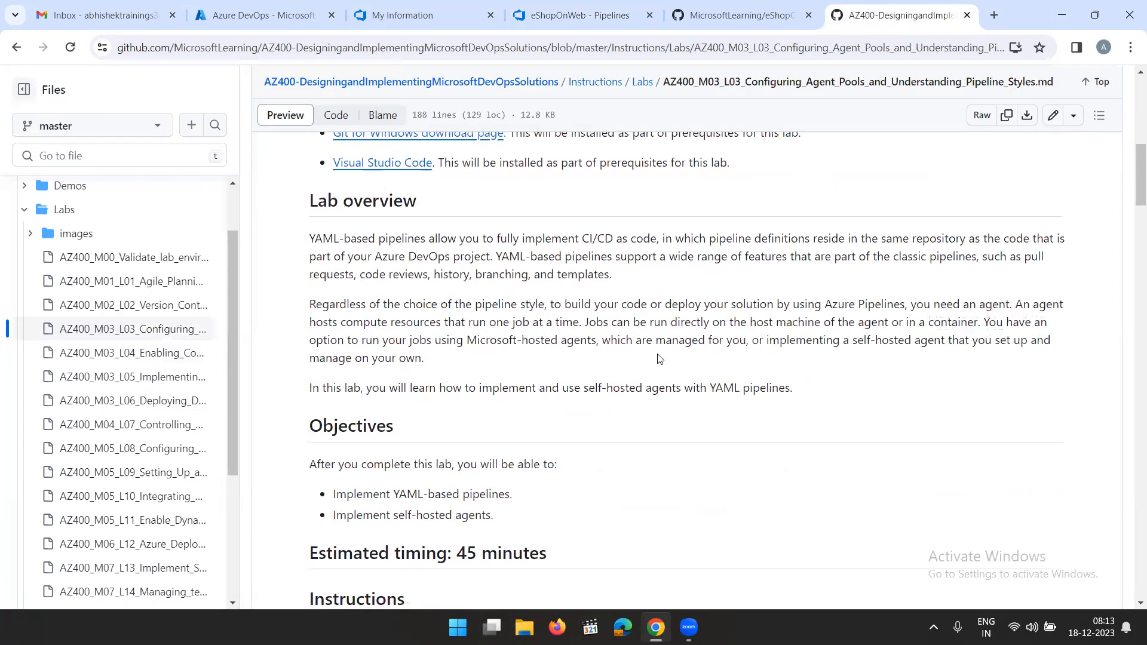
pyautogui.scroll(-20, 665, 361)
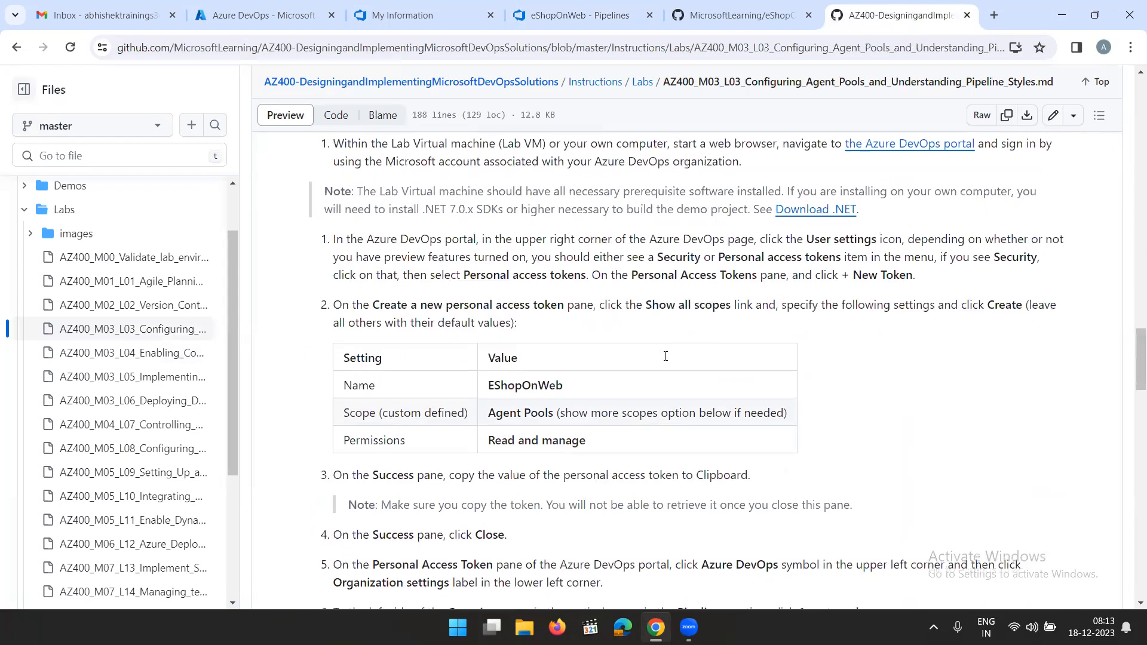
pyautogui.scroll(-9, 668, 361)
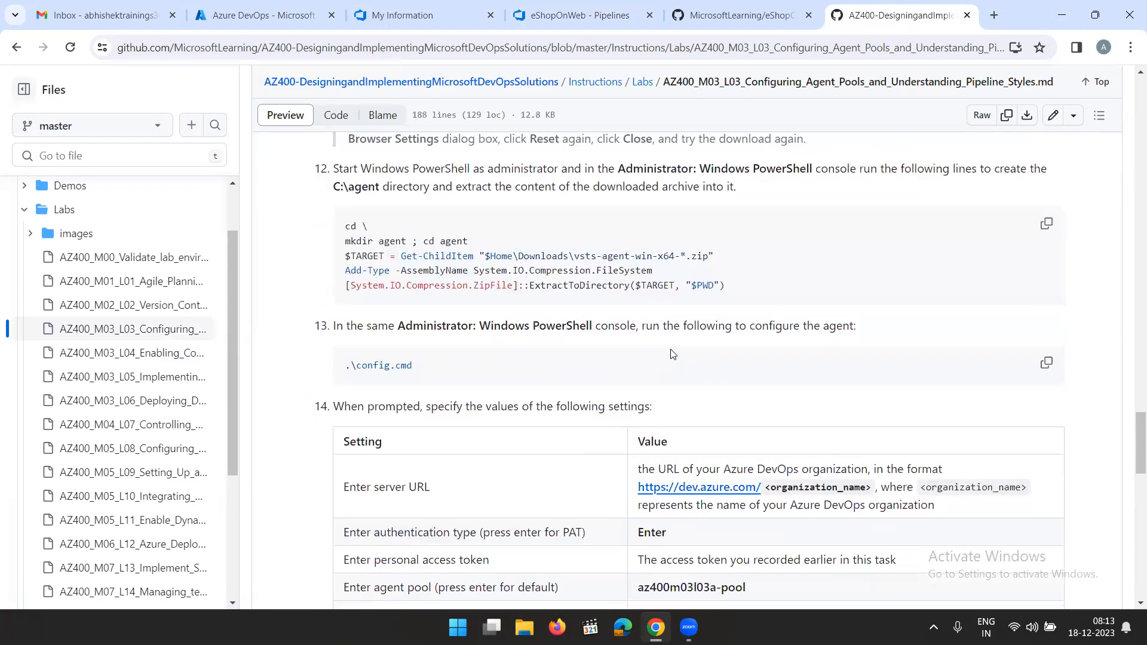
pyautogui.scroll(-12, 673, 352)
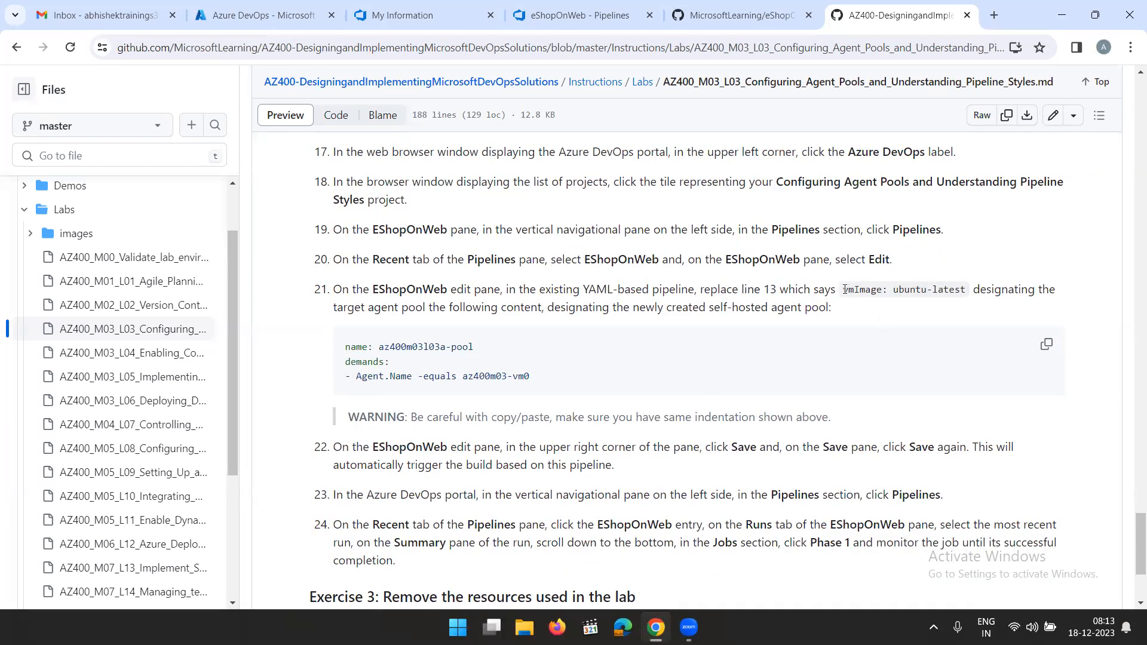
pyautogui.moveTo(845, 290); pyautogui.dragTo(970, 311)
pyautogui.hotkey('ctrl', 'c')
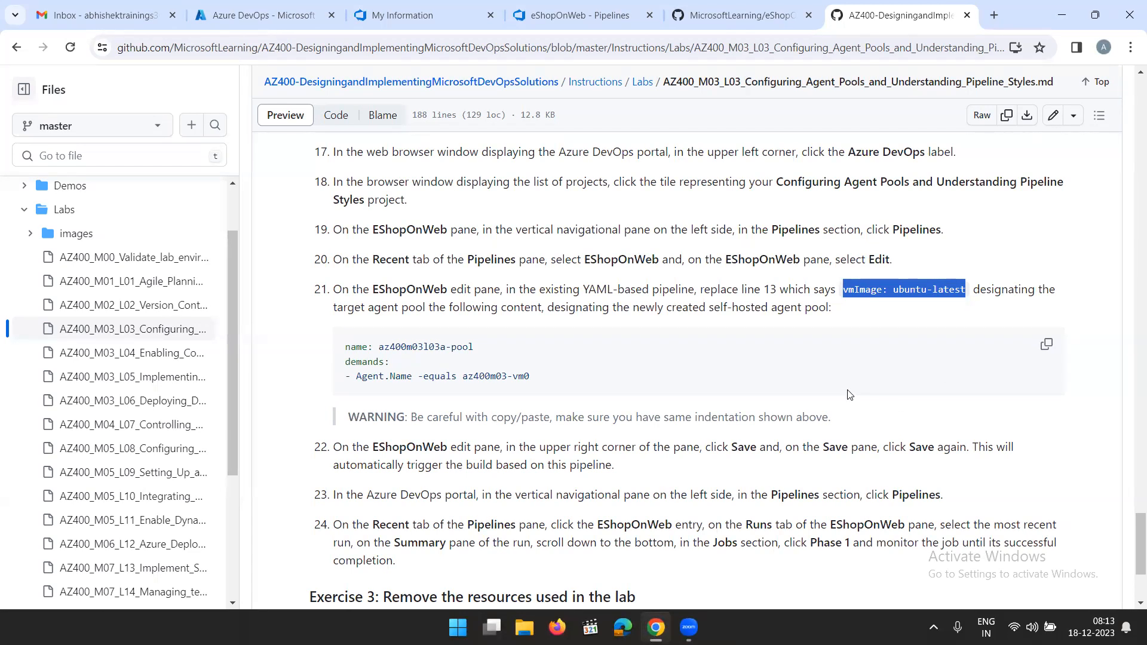
# Replace the pool's name and demands lines in the eShopOnWeb pipeline YAML with "vmImage: ubuntu-latest"
pyautogui.click(755, 18)
pyautogui.click(607, 17)
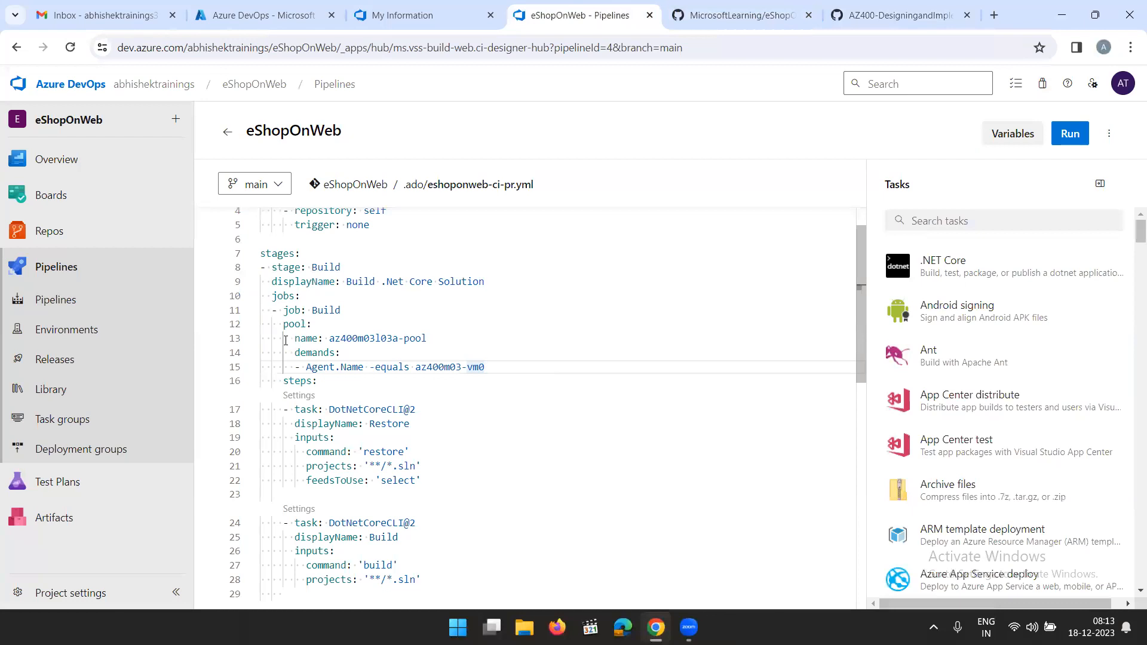
pyautogui.moveTo(489, 371); pyautogui.dragTo(251, 344)
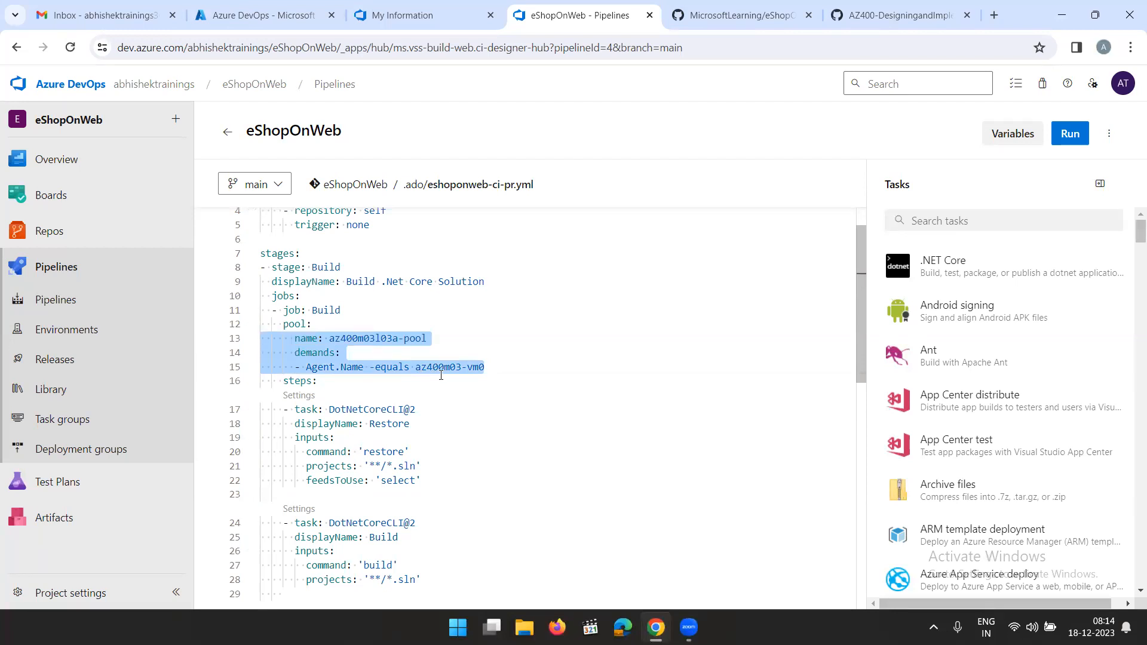
pyautogui.press('Delete')
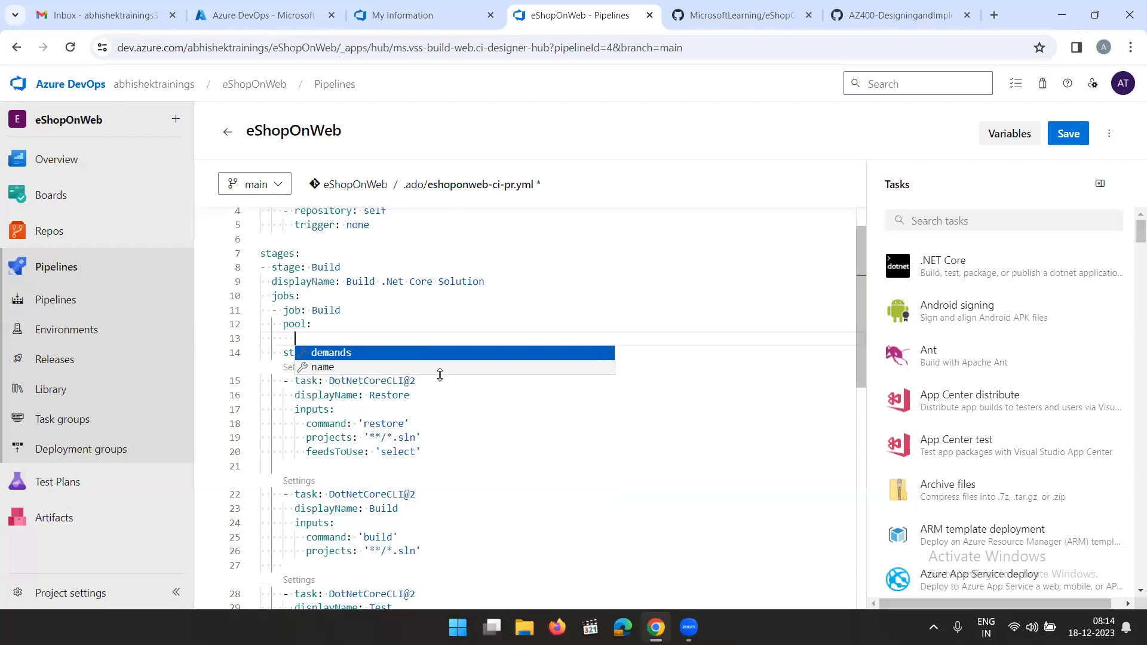
pyautogui.hotkey('ctrl', 'v')
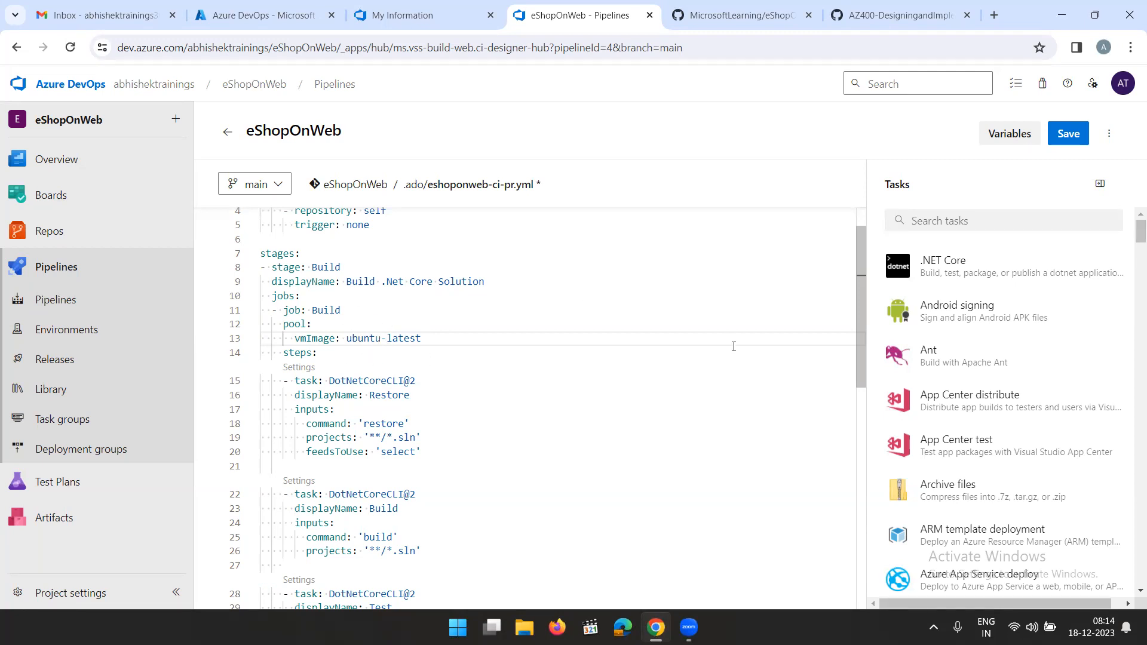
# Try to commit the pipeline change directly to the main branch with the message "Update eshoponweb-ci-pr.yml for Azure Pipelines"
pyautogui.click(1069, 134)
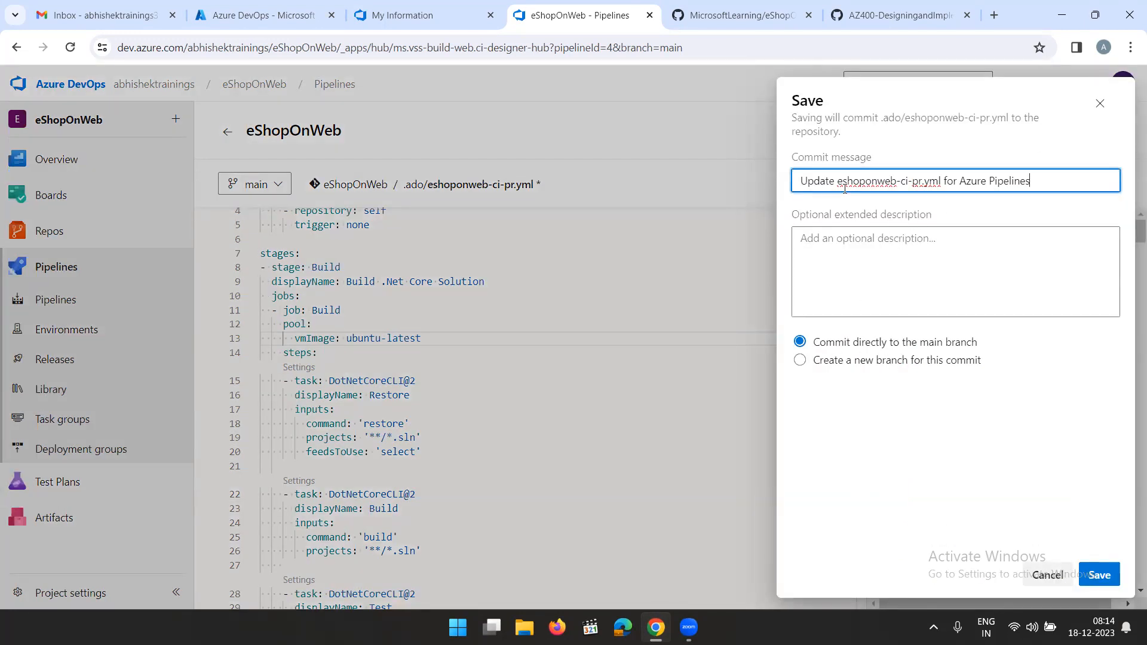
pyautogui.click(1096, 575)
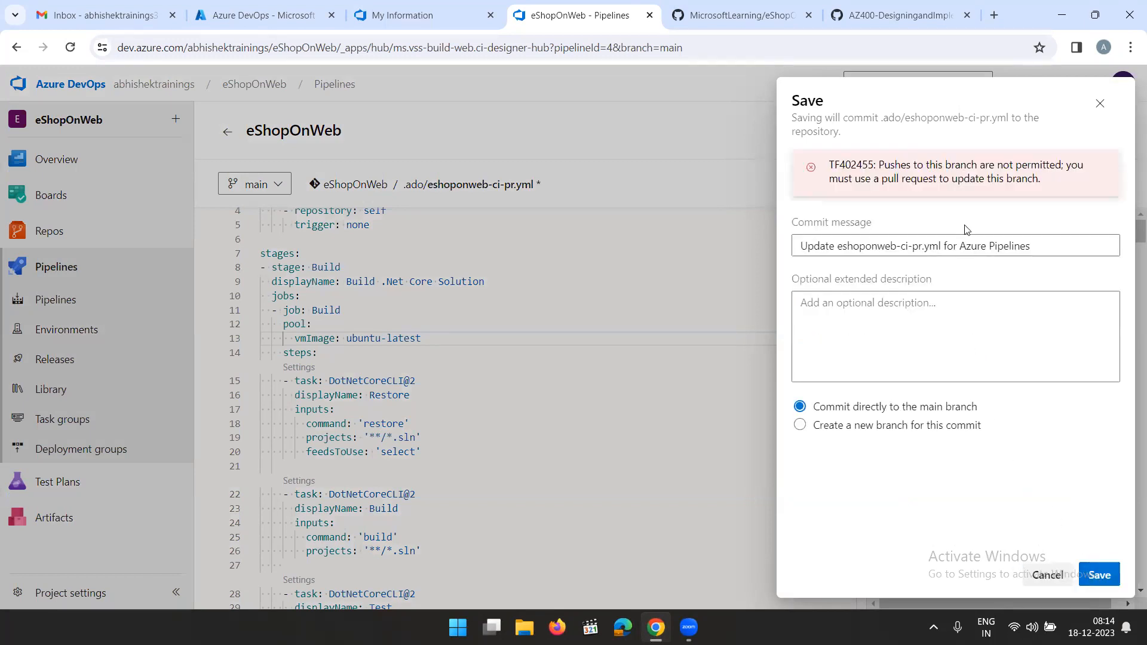
# Cancel the save and leave the pipeline editor for the eShopOnWeb repository, discarding the unsaved YAML changes
pyautogui.click(1099, 106)
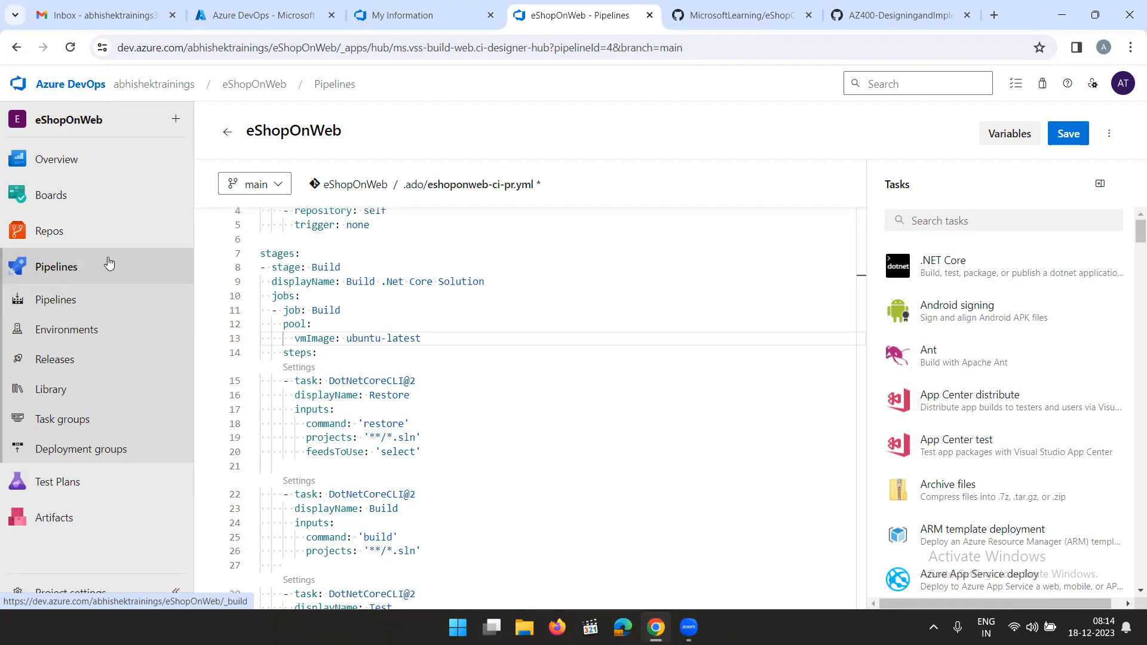
pyautogui.click(58, 238)
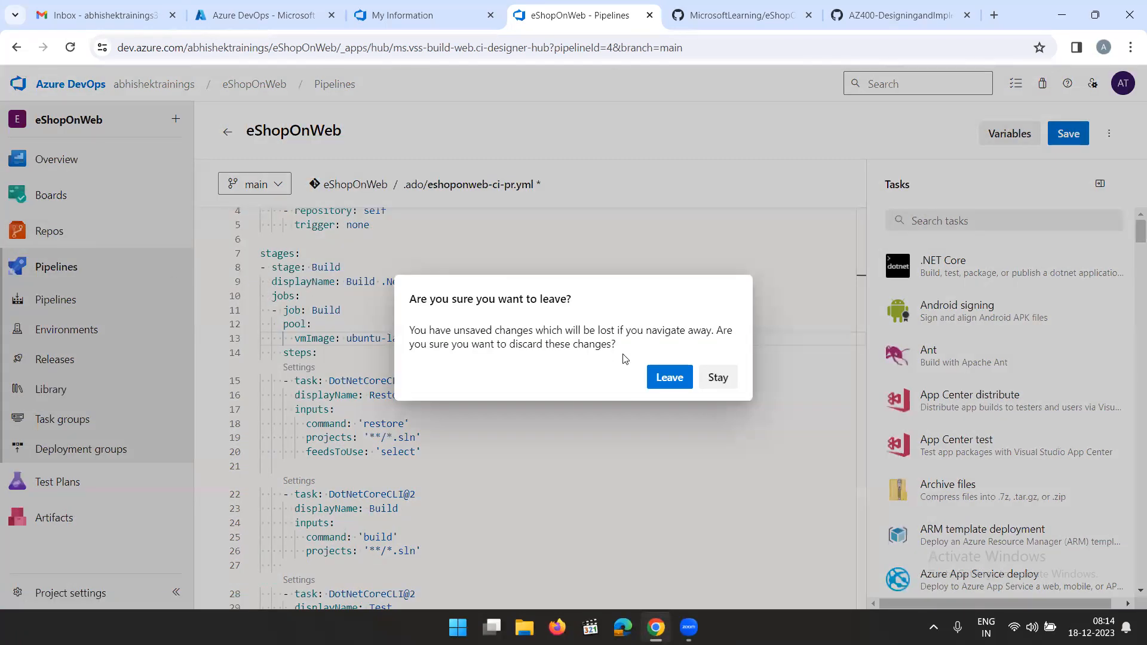
pyautogui.click(667, 377)
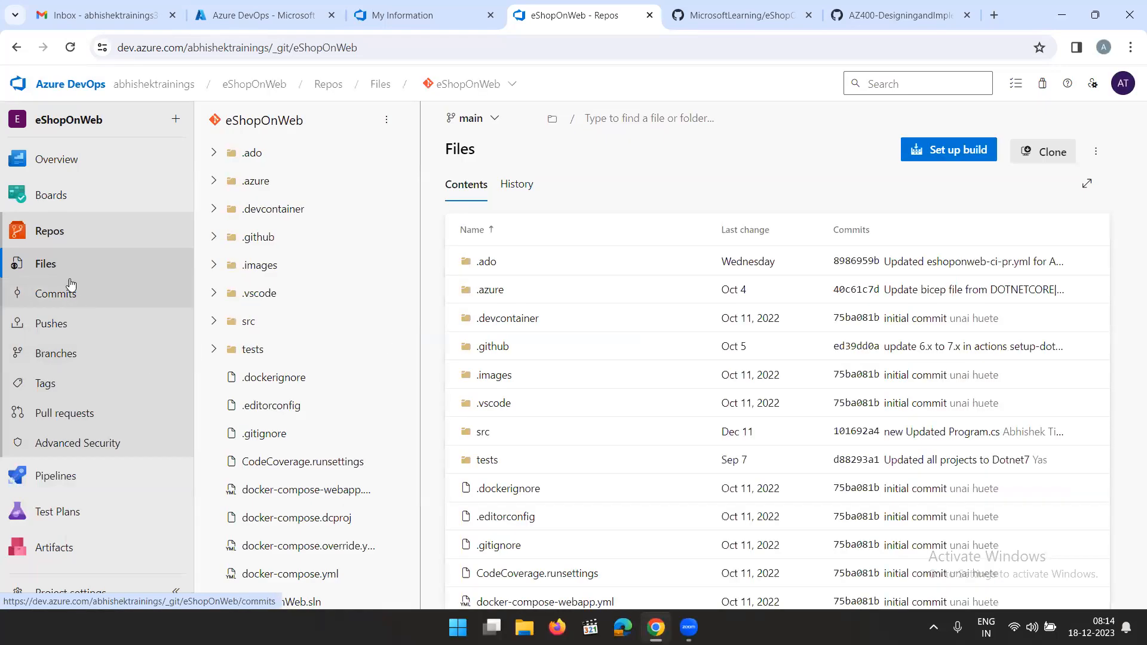
# Turn off the main branch's policies requiring a minimum number of reviewers and checking for linked work items
pyautogui.click(62, 352)
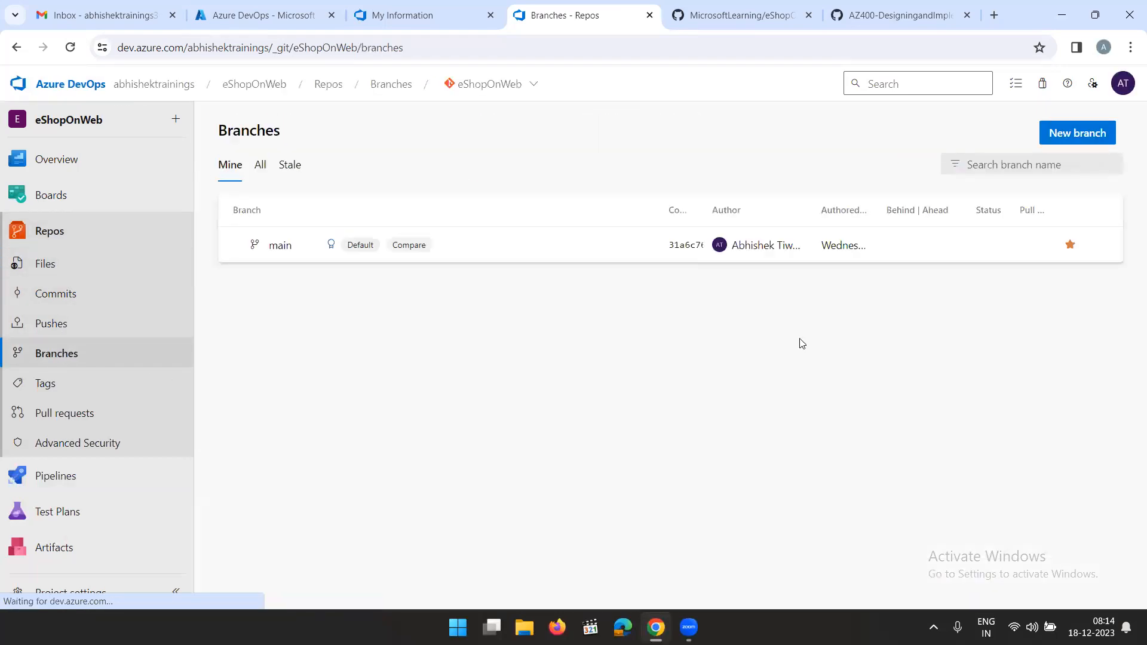
pyautogui.click(1101, 244)
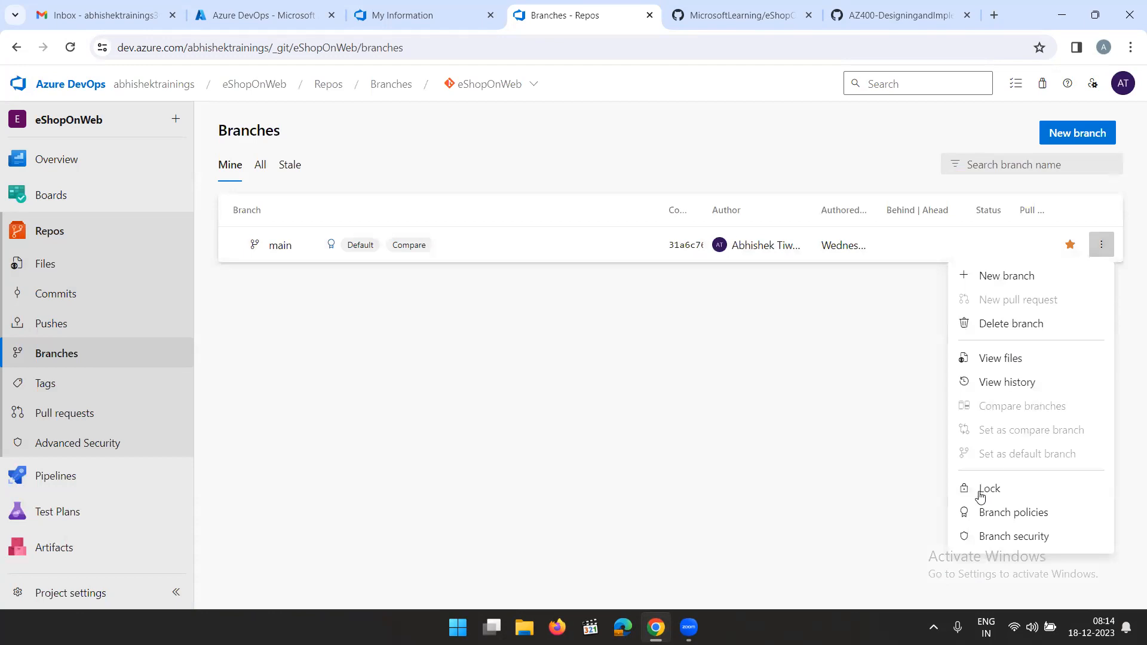
pyautogui.click(991, 513)
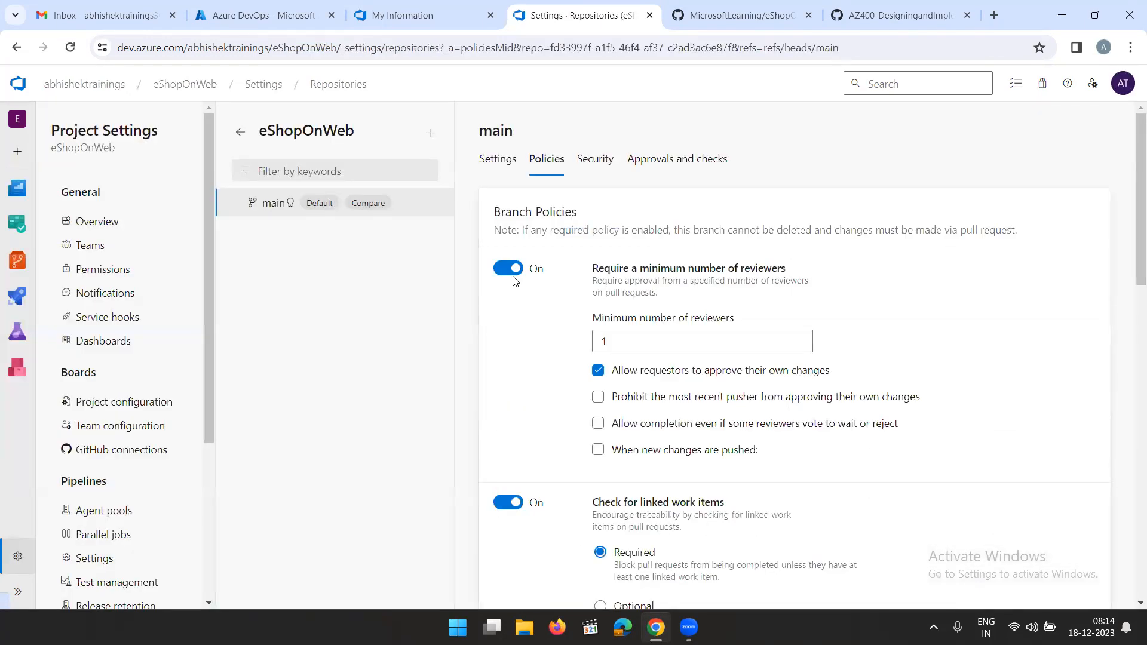
pyautogui.click(511, 272)
pyautogui.click(509, 330)
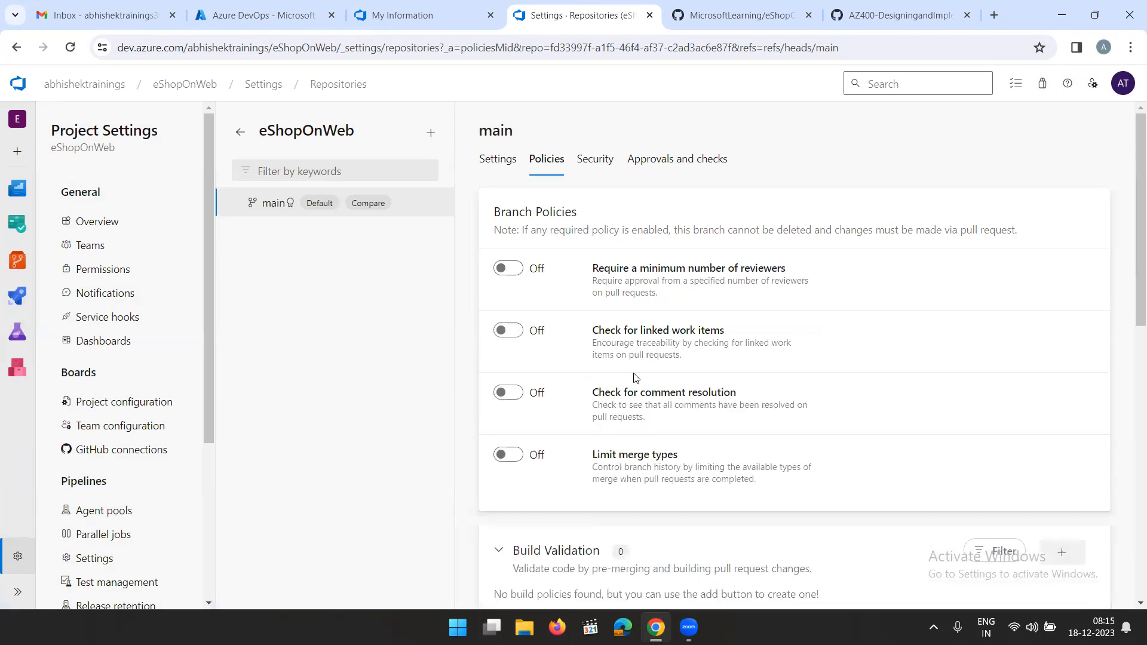
pyautogui.scroll(-5, 687, 418)
pyautogui.scroll(4, 648, 411)
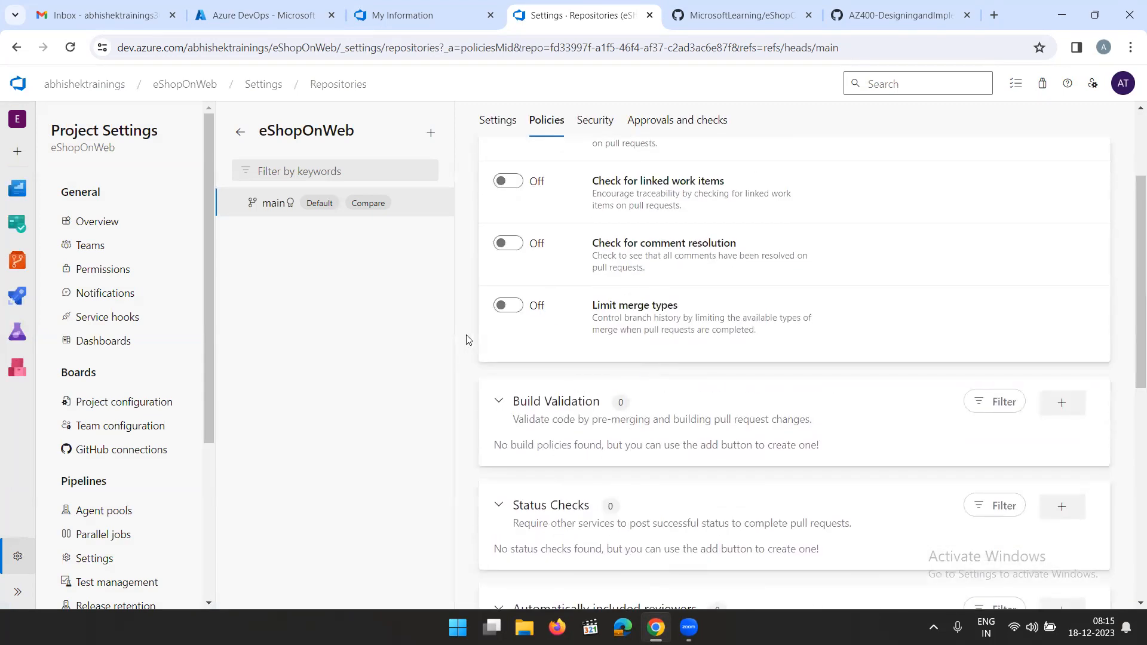
# Reopen the eShopOnWeb pipeline's YAML and replace the build pool's name and demands lines with "vmImage: ubuntu-latest"
pyautogui.click(167, 87)
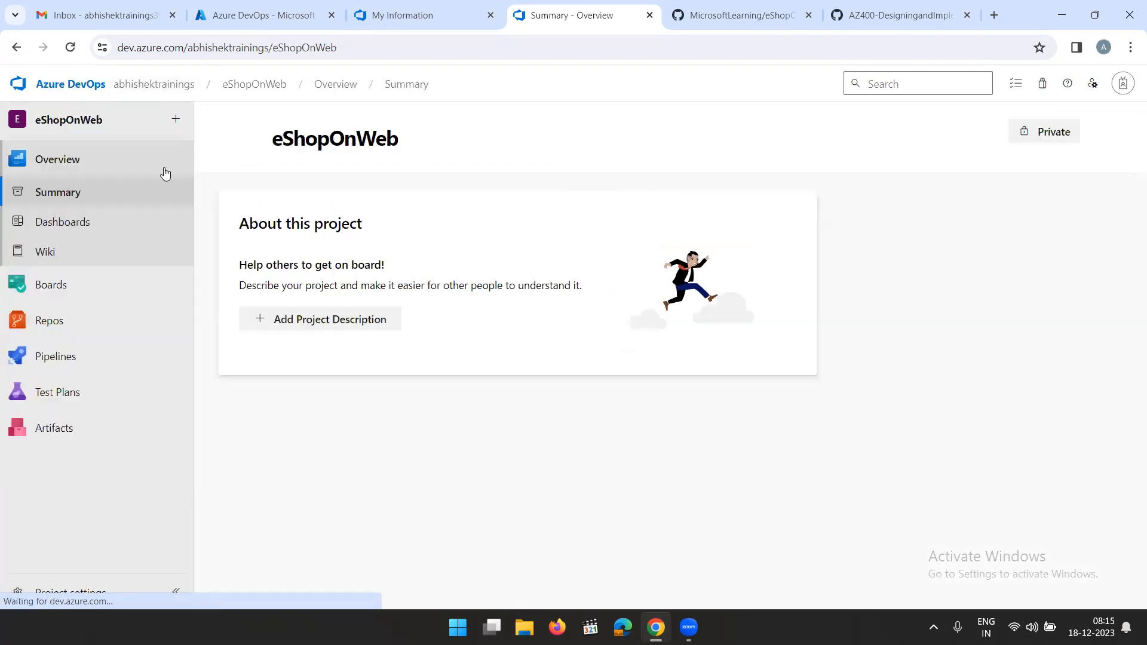
pyautogui.click(58, 356)
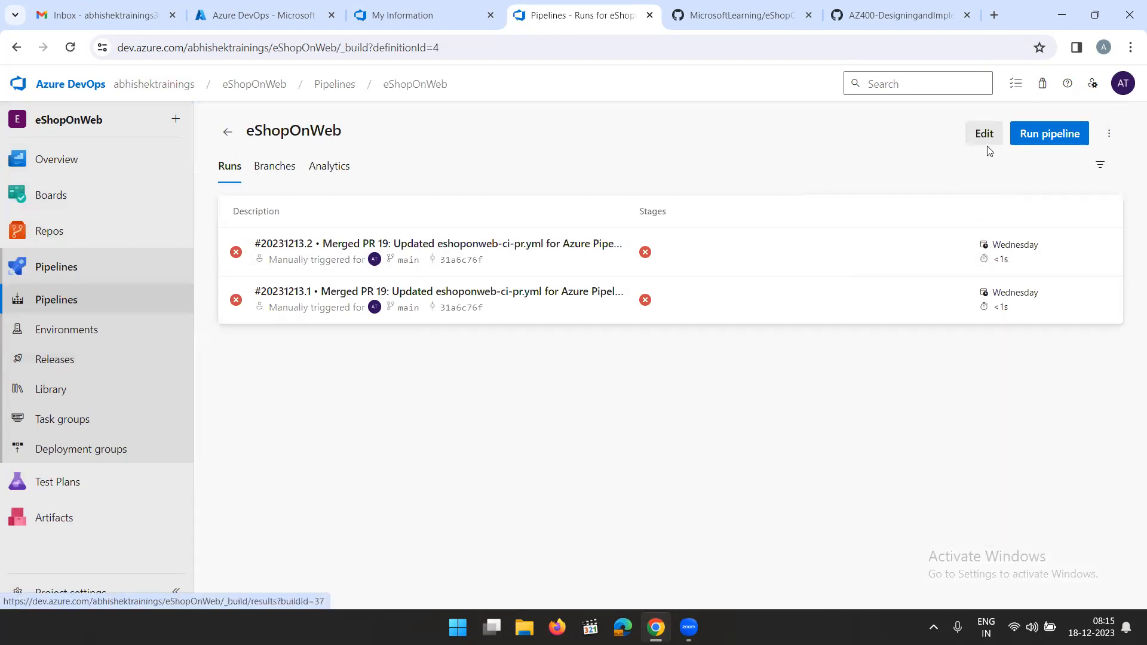
pyautogui.click(985, 137)
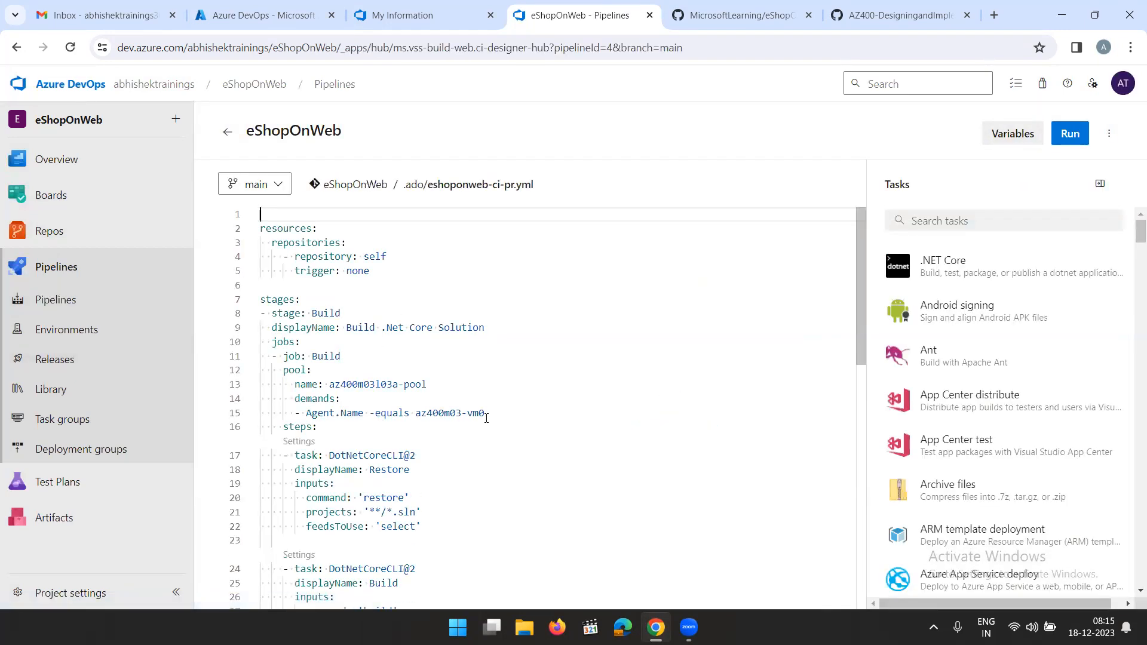
pyautogui.moveTo(486, 414); pyautogui.dragTo(250, 388)
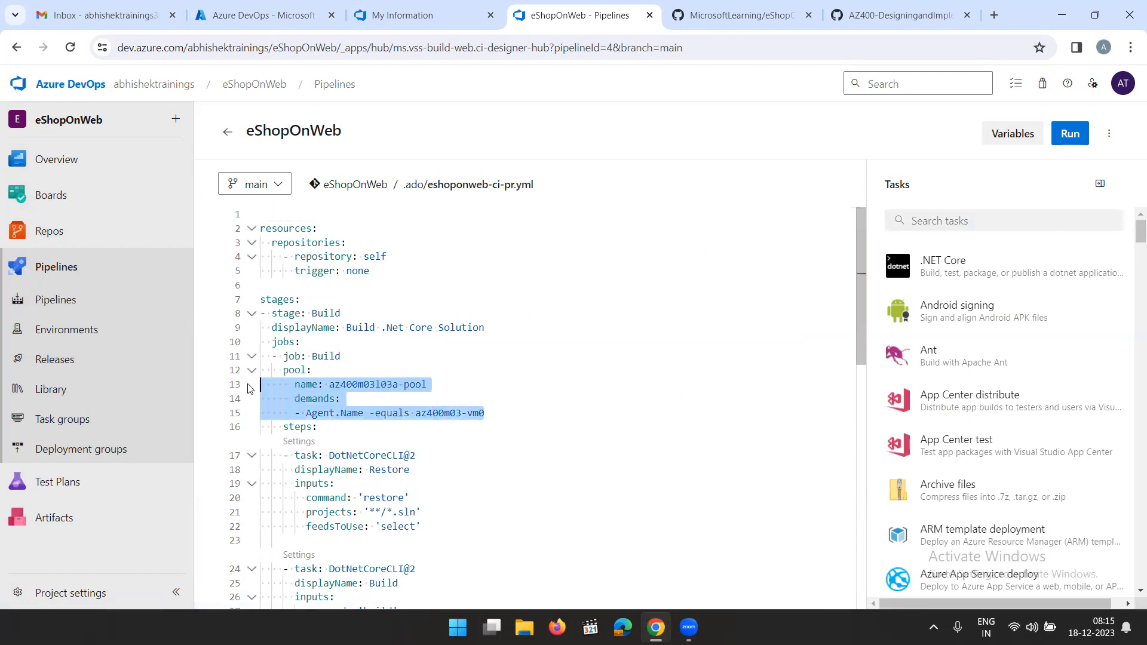
pyautogui.press('Delete')
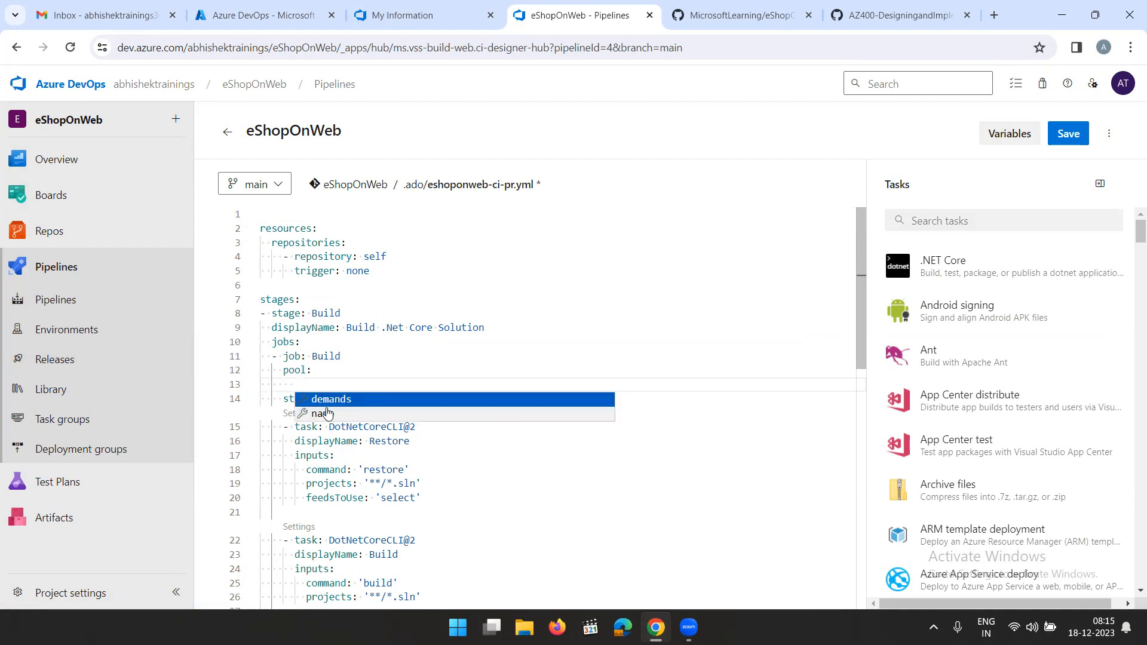
pyautogui.hotkey('ctrl', 'v')
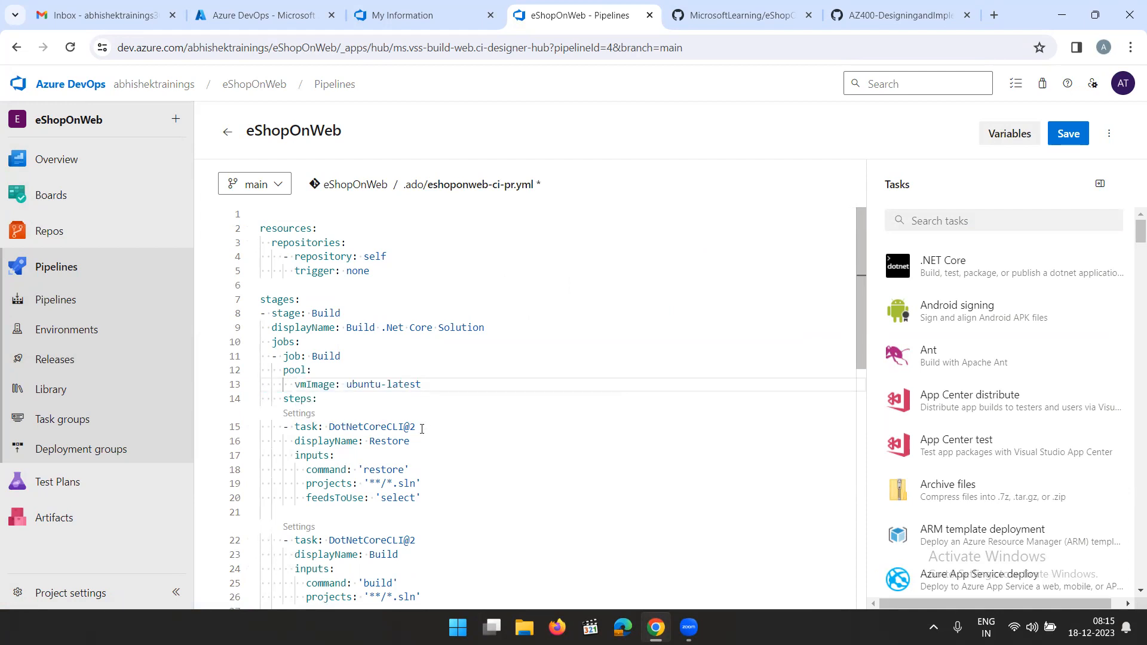
# Save the edited eshoponweb-ci-pr.yml to the main branch and return to the list of pipelines
pyautogui.click(1068, 134)
pyautogui.click(1102, 580)
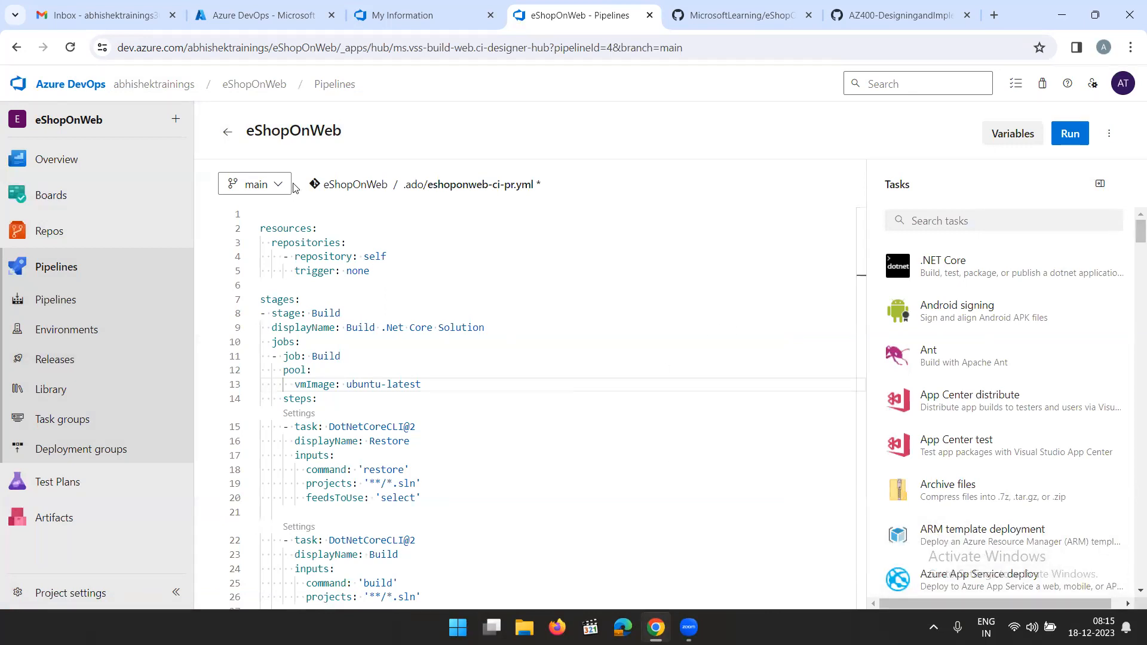
pyautogui.click(65, 269)
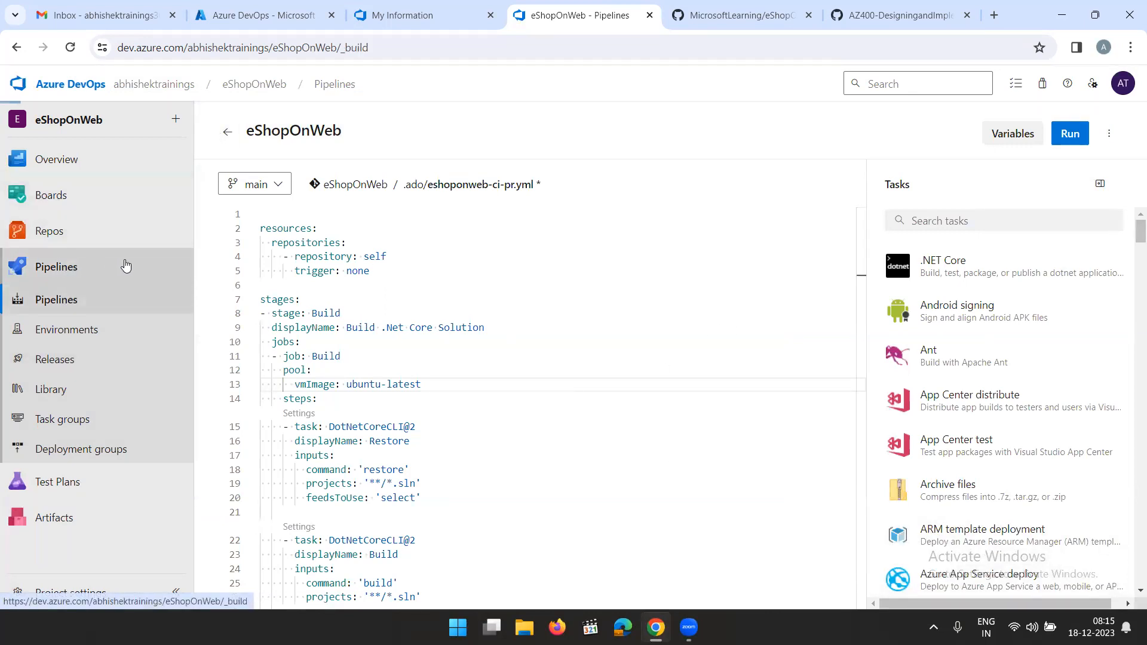
# Open lab AZ400_M03_L04 on GitHub and read the Task 1 instructions for importing the eshoponweb-ci-pr.yml build definition
pyautogui.click(872, 10)
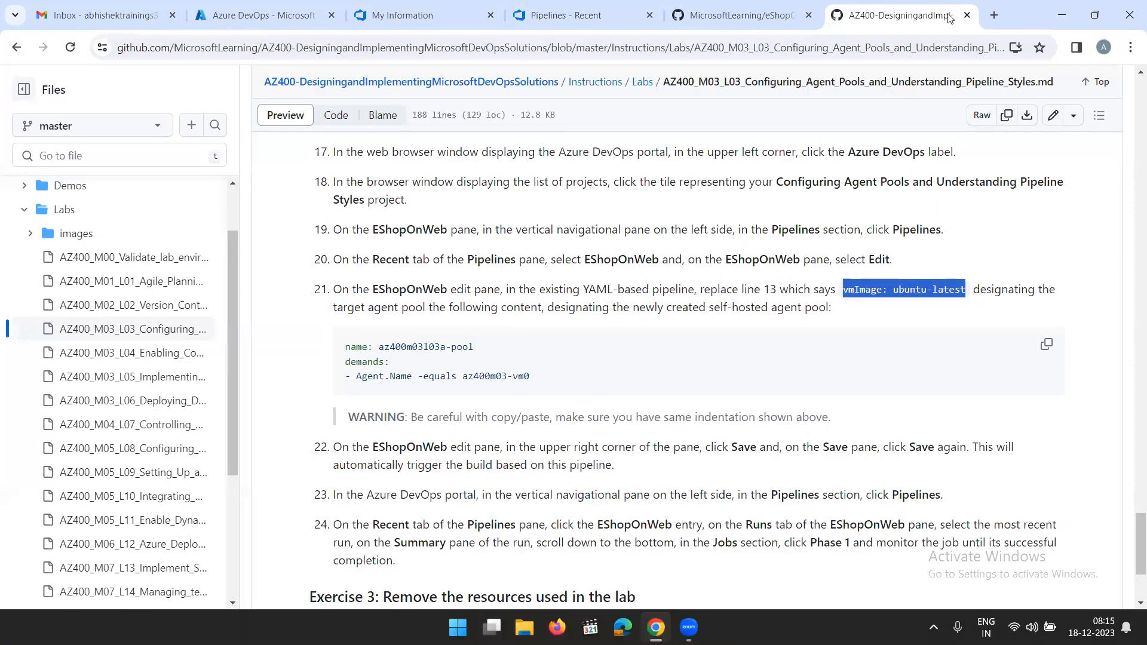
pyautogui.click(136, 353)
pyautogui.scroll(-20, 620, 349)
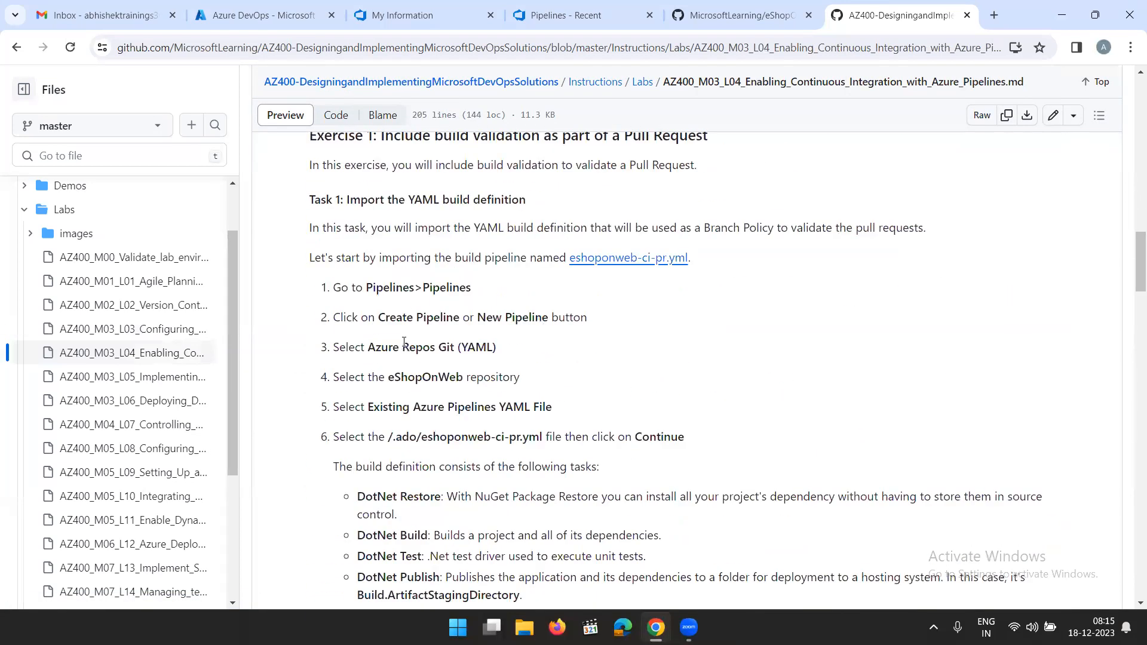
pyautogui.scroll(-1, 404, 342)
pyautogui.moveTo(329, 213); pyautogui.dragTo(549, 331)
pyautogui.click(725, 189)
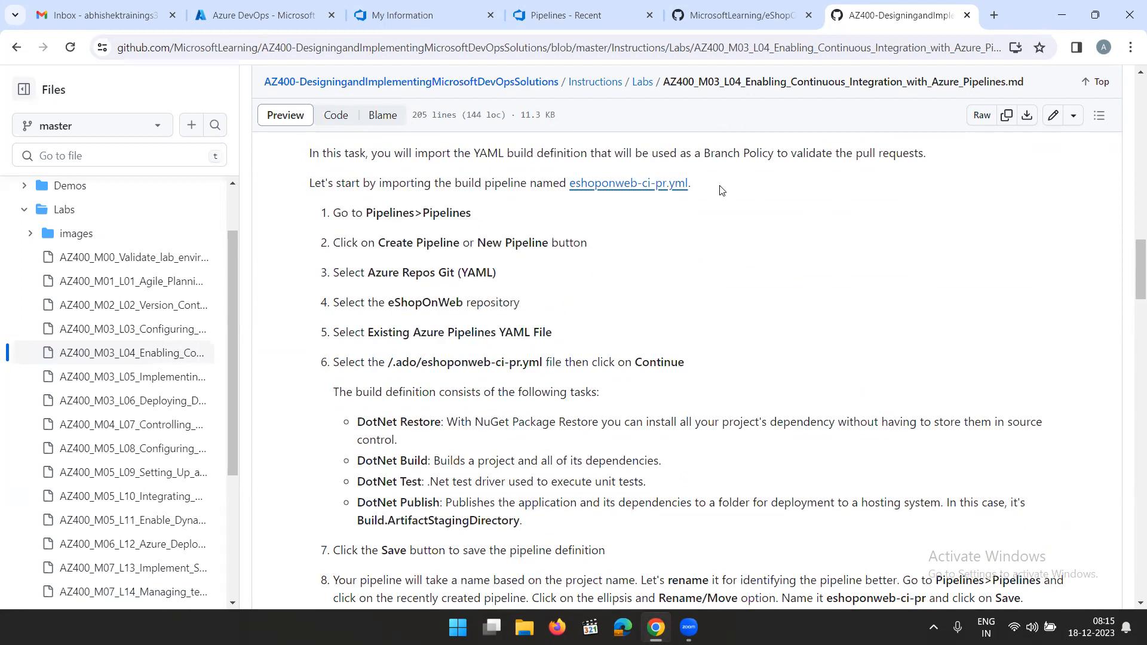
pyautogui.moveTo(691, 185); pyautogui.dragTo(662, 185)
pyautogui.moveTo(585, 202); pyautogui.dragTo(560, 185)
pyautogui.click(785, 263)
pyautogui.scroll(-3, 651, 401)
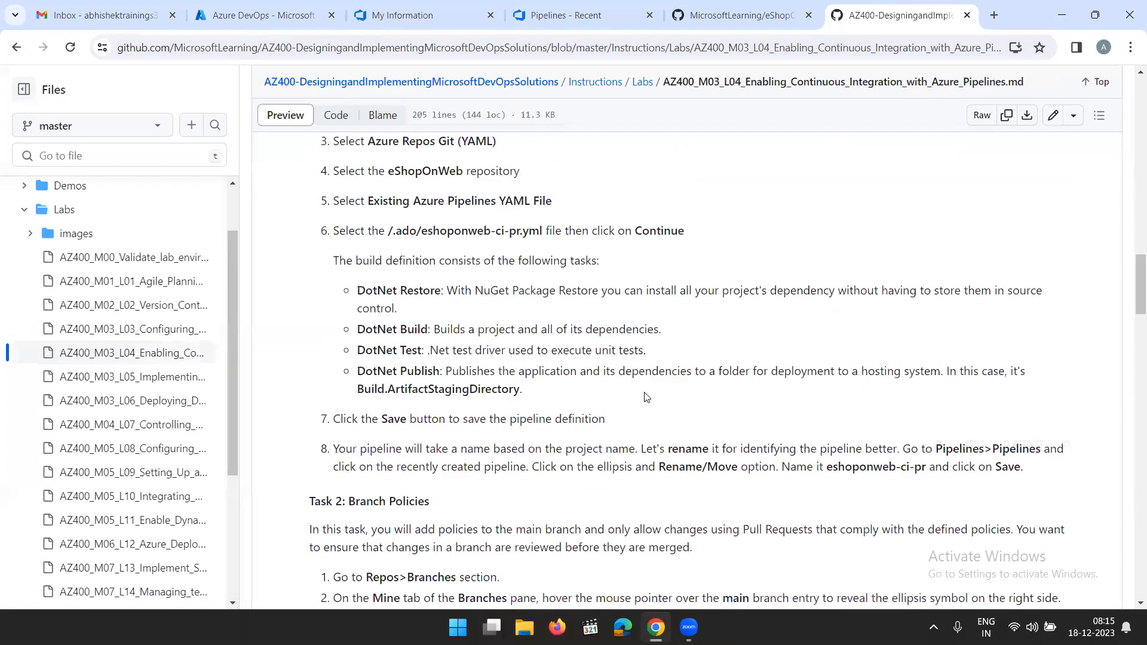
pyautogui.scroll(3, 636, 382)
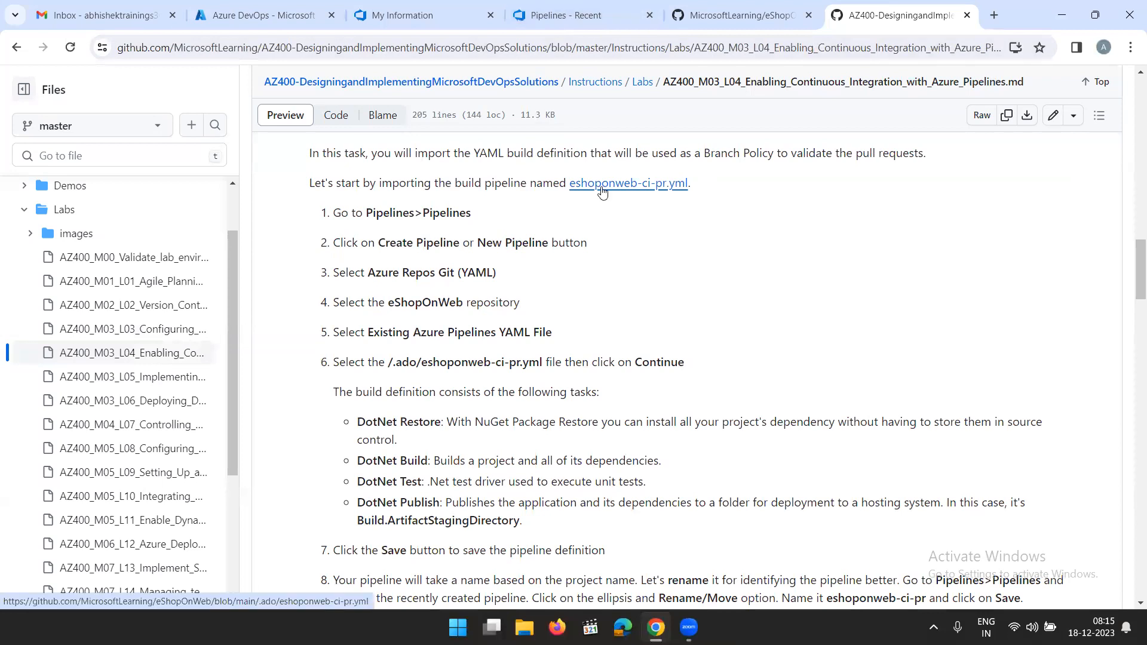
pyautogui.scroll(-3, 430, 311)
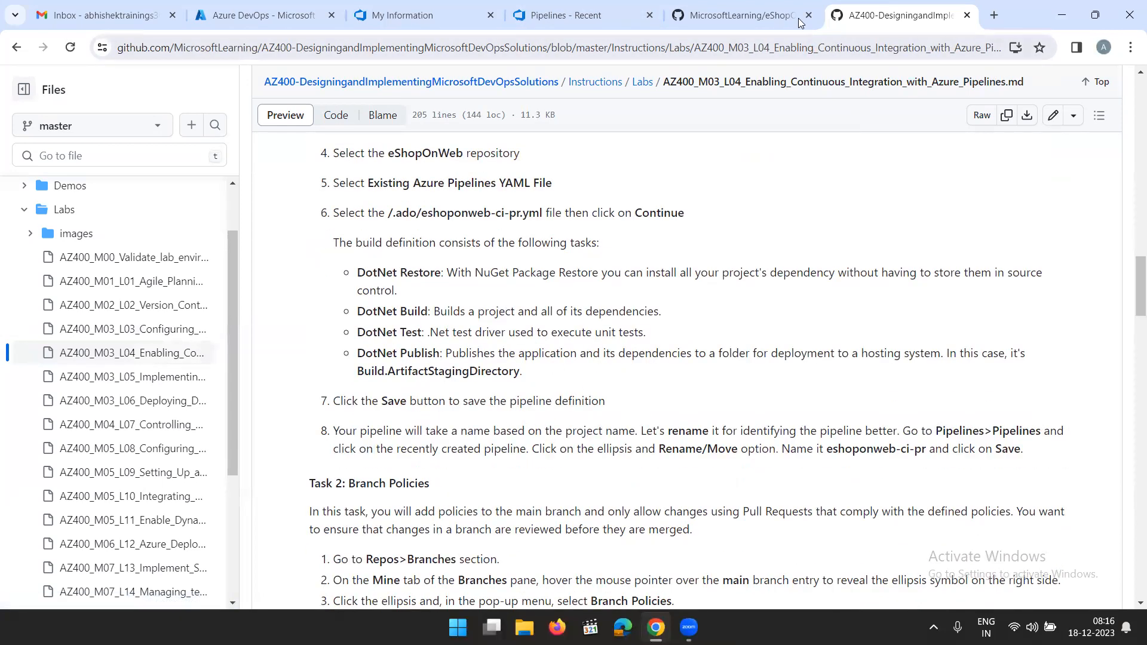
# Open eshoponweb-ci-pr.yml from the .ado folder of the MicrosoftLearning/eShopOnWeb GitHub repository and examine its agent pool setting
pyautogui.click(576, 16)
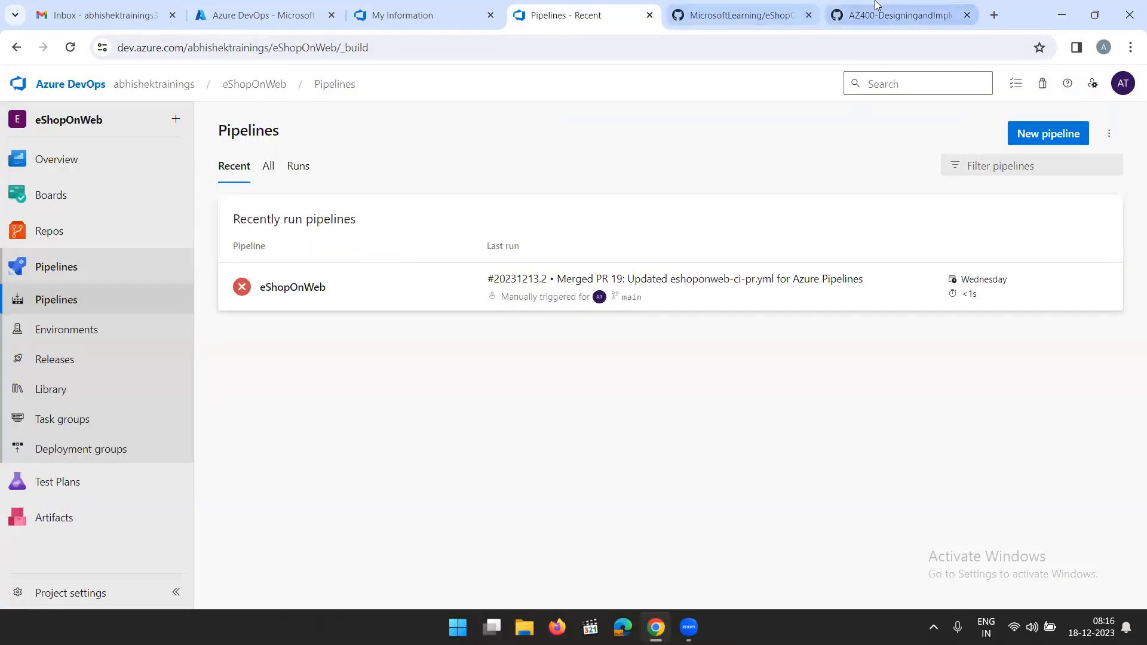
pyautogui.click(898, 15)
pyautogui.click(741, 15)
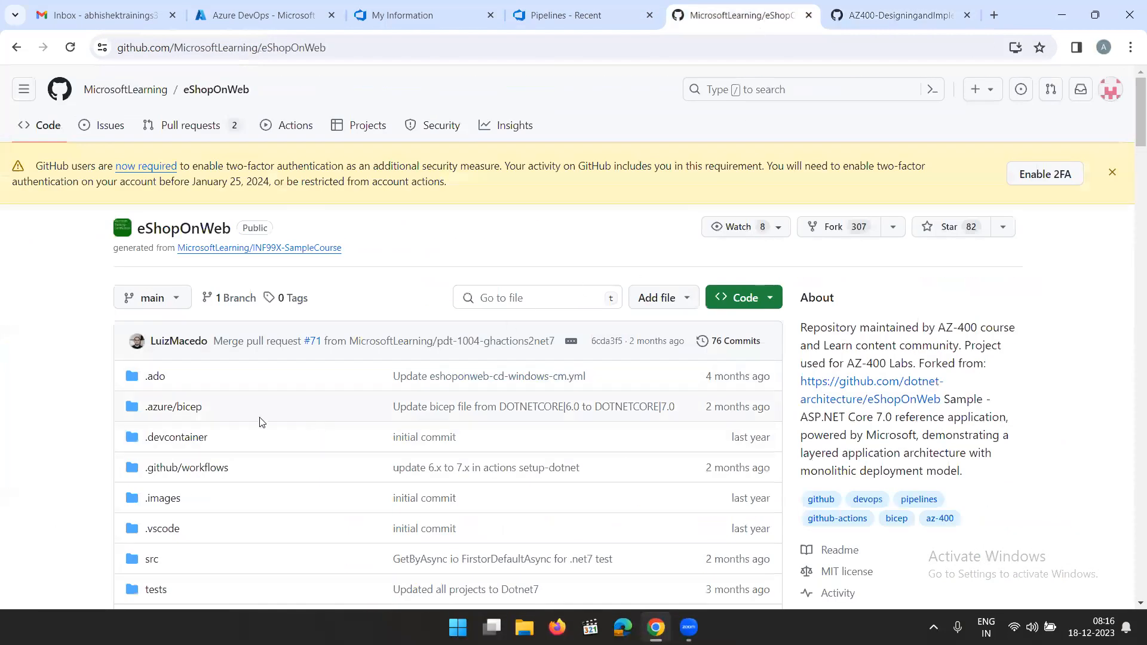
pyautogui.click(165, 383)
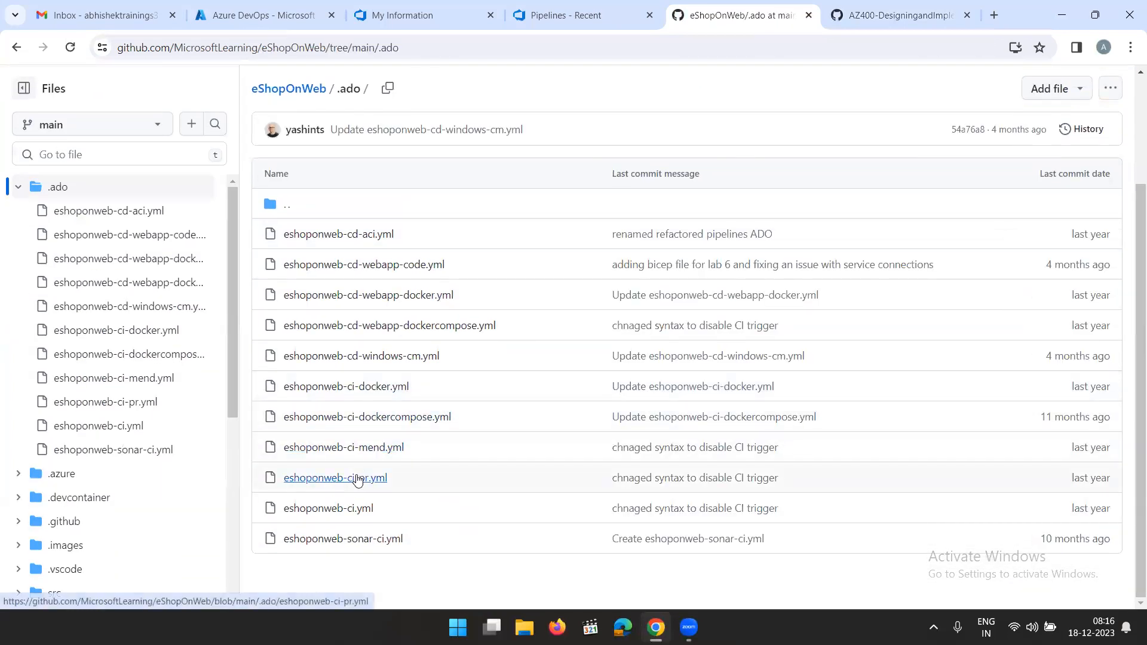
pyautogui.click(352, 478)
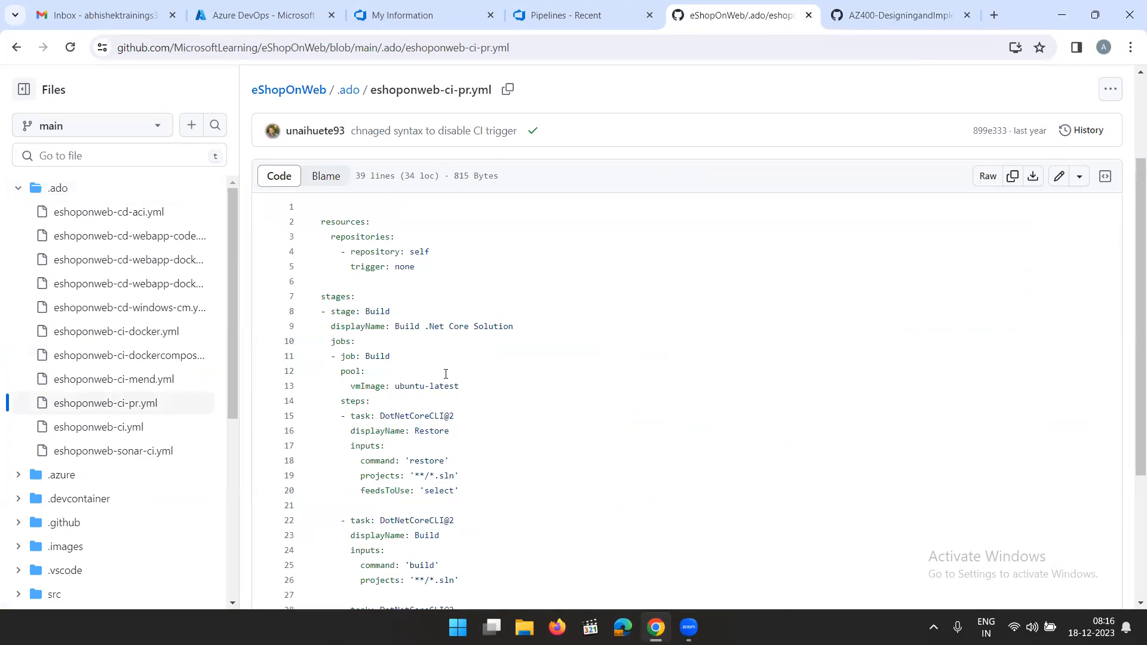
pyautogui.scroll(-1, 454, 400)
pyautogui.moveTo(458, 313); pyautogui.dragTo(319, 316)
pyautogui.click(484, 312)
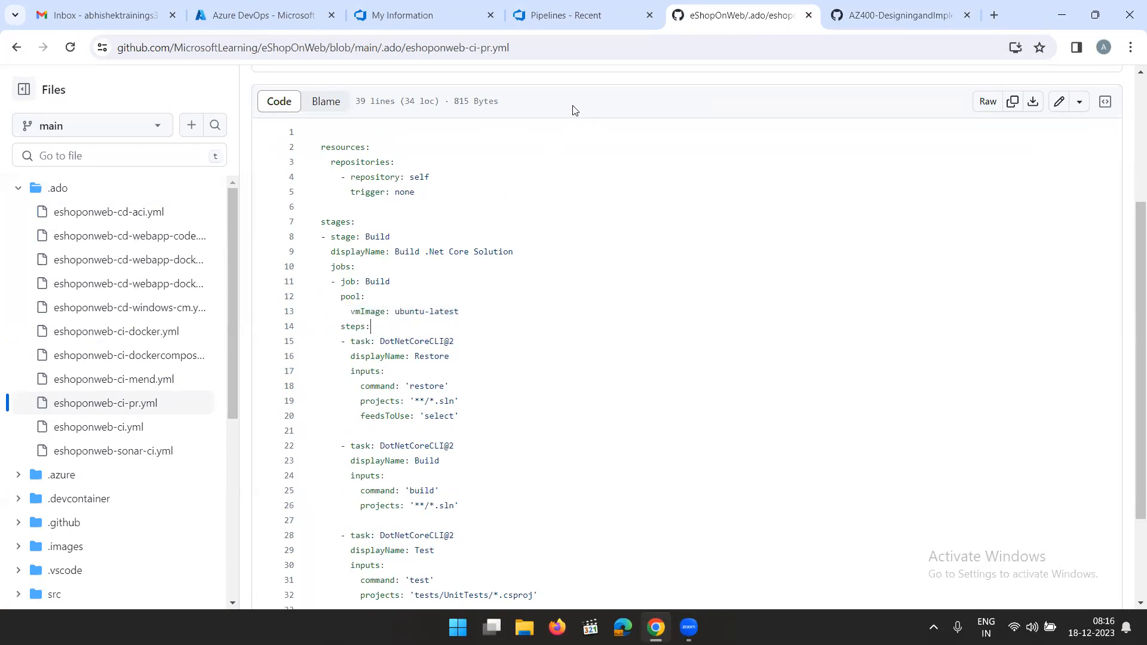
# Read the pipeline renaming step and the Task 2 branch policy instructions in lab AZ400_M03_L04
pyautogui.click(860, 12)
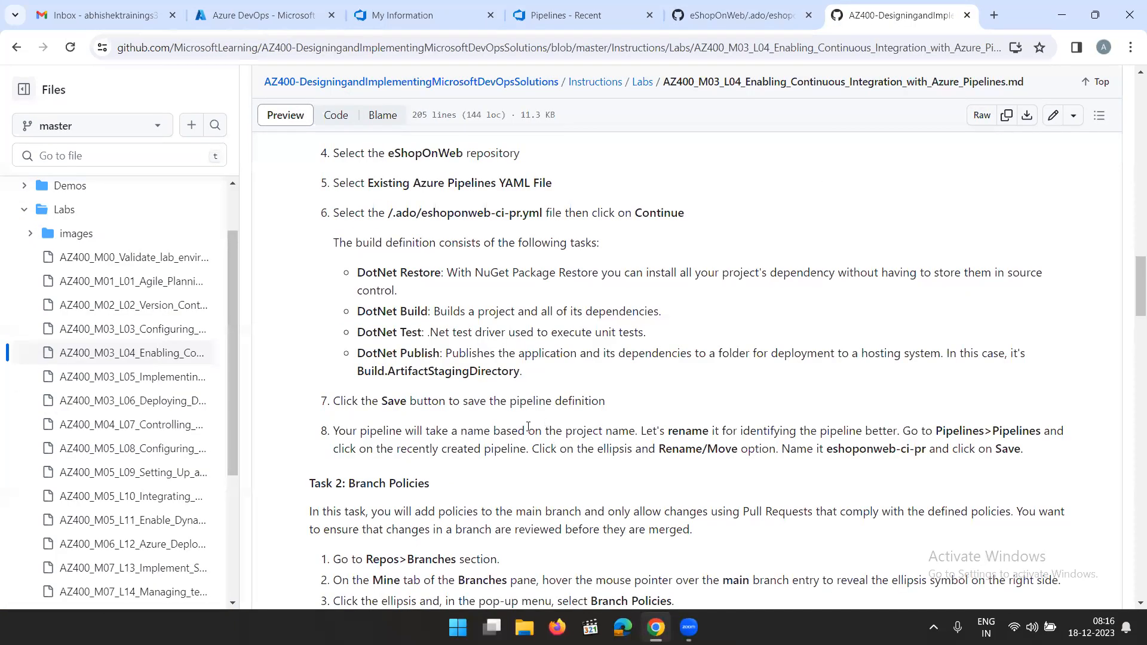
pyautogui.scroll(-1, 528, 428)
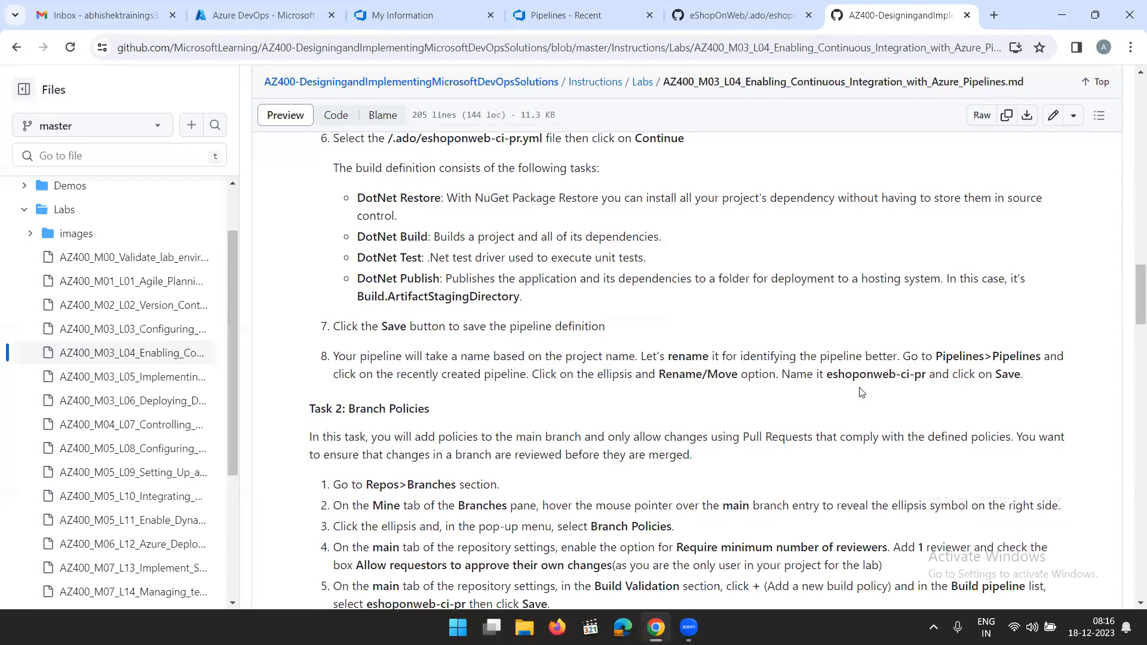
pyautogui.scroll(-1, 708, 400)
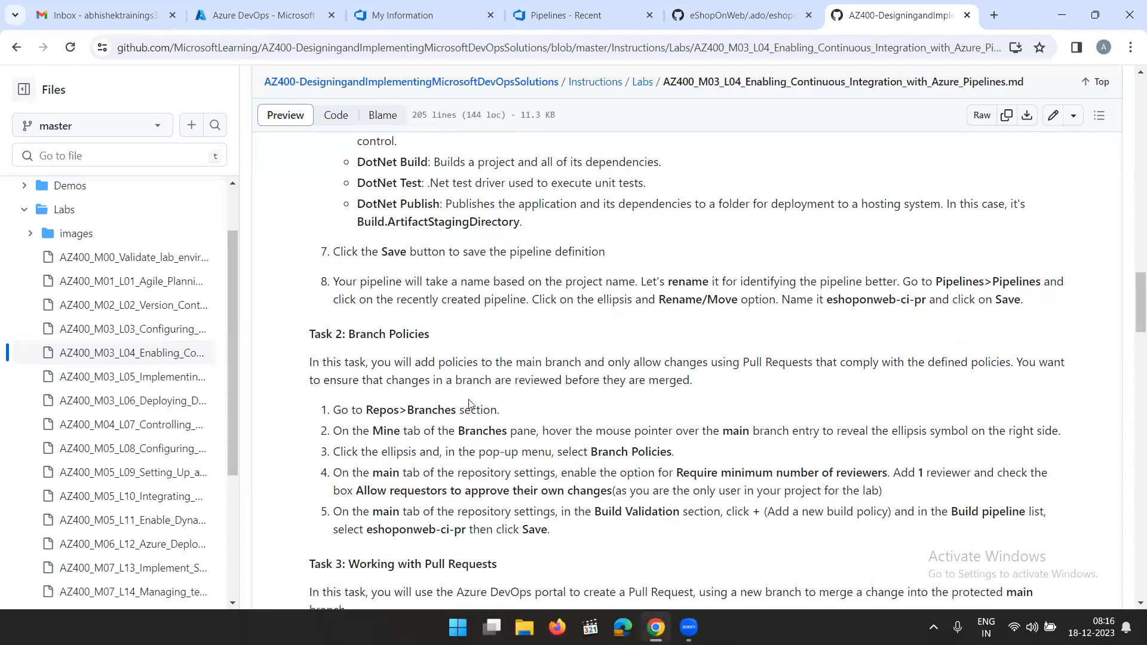
pyautogui.scroll(-1, 469, 405)
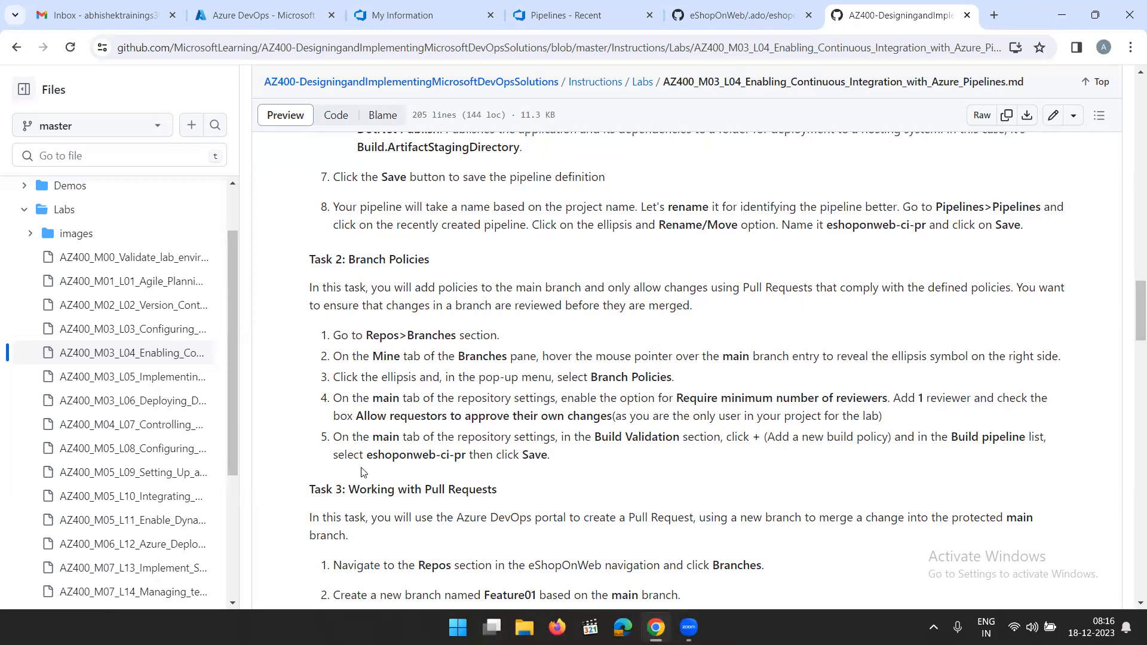
pyautogui.scroll(-1, 391, 462)
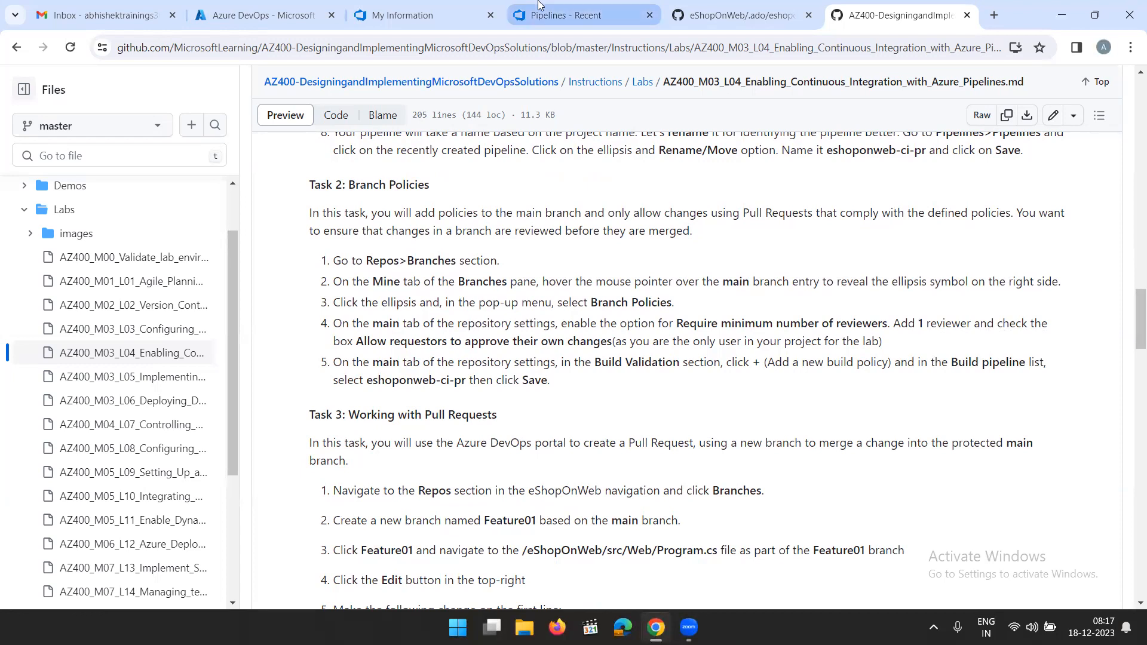
# Open the branch policies of the main branch in the eShopOnWeb repository
pyautogui.click(713, 18)
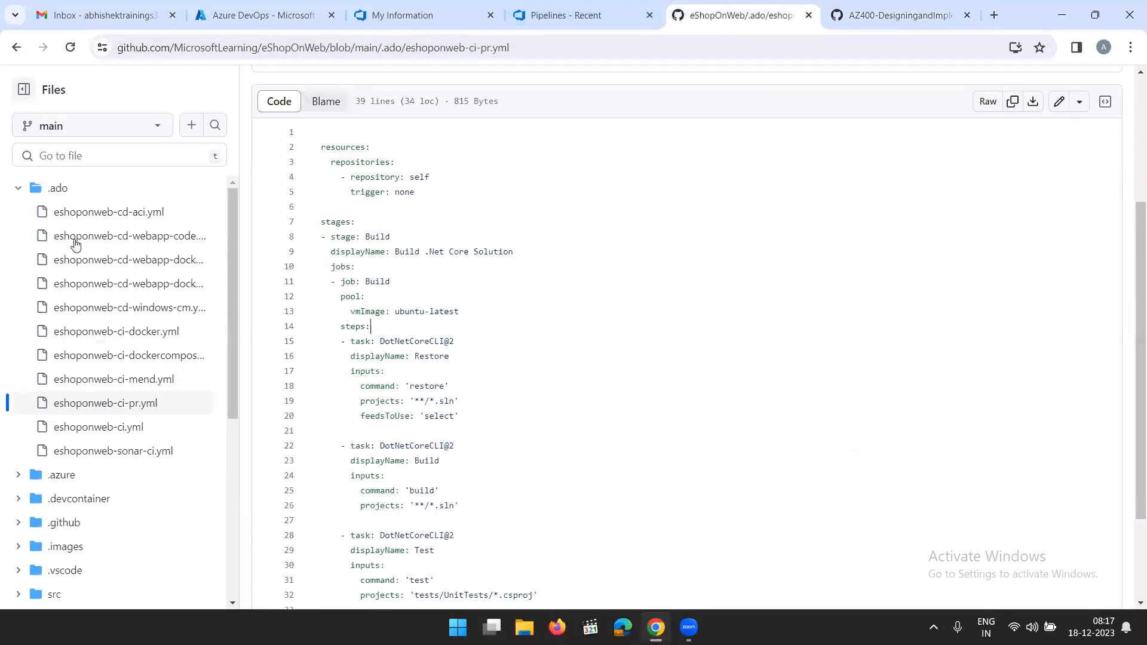
pyautogui.hotkey('ctrl', 'shift', 'Tab')
pyautogui.click(58, 231)
pyautogui.click(65, 353)
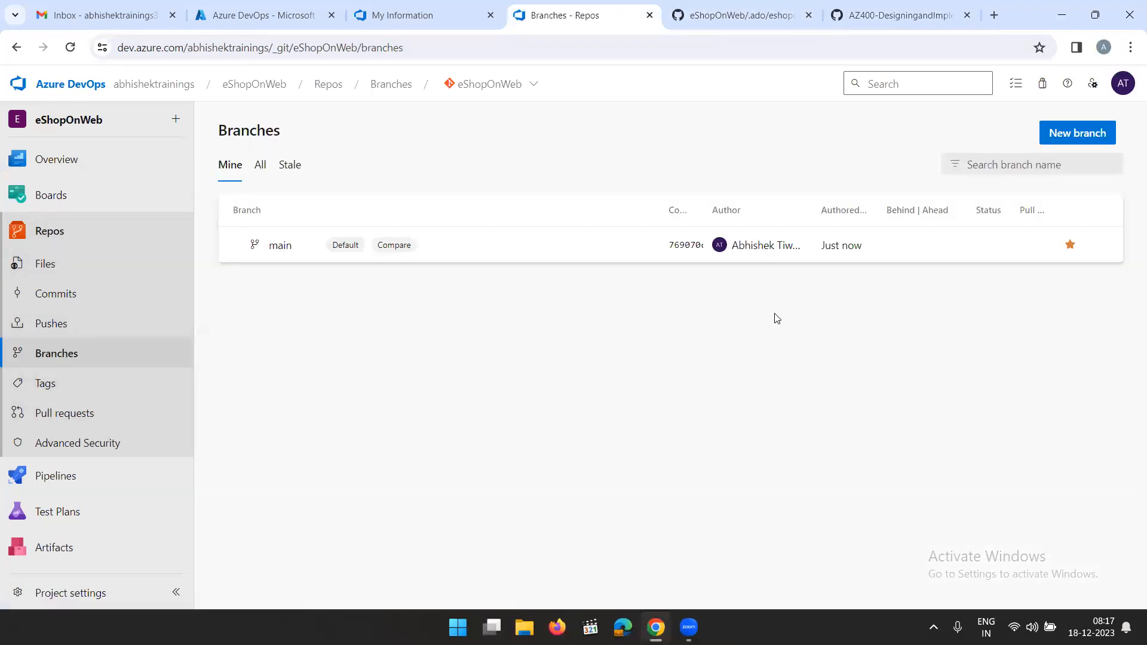
pyautogui.click(1100, 244)
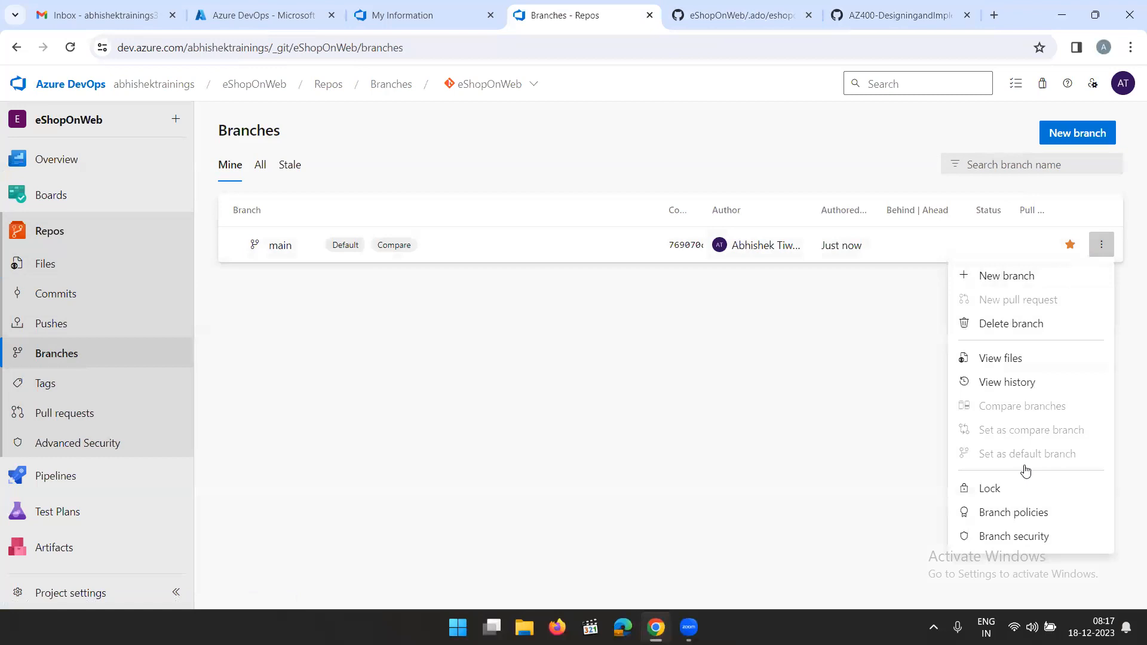
pyautogui.click(1013, 513)
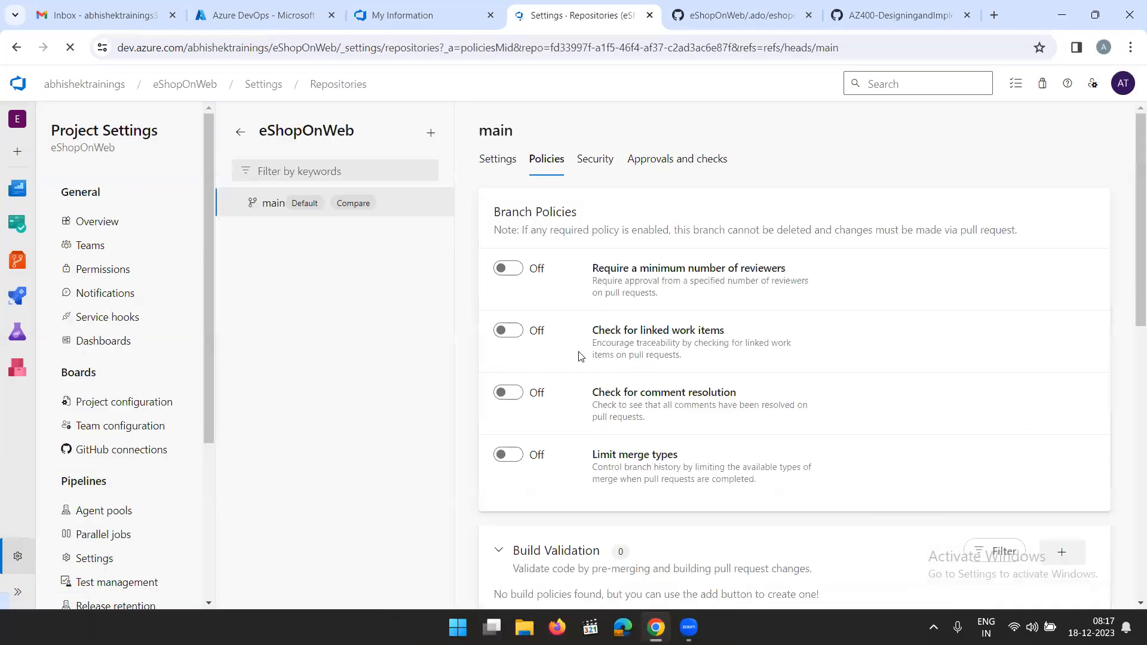
# Require a minimum of 1 reviewer on main and allow requestors to approve their own changes
pyautogui.click(505, 268)
pyautogui.click(640, 345)
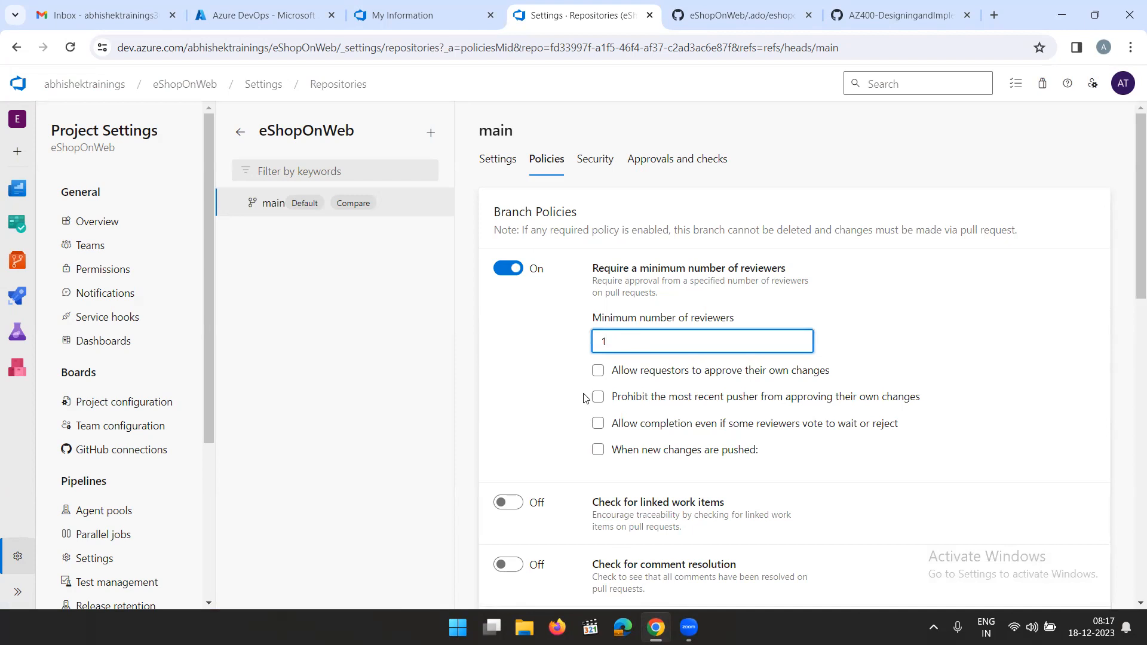
pyautogui.click(596, 371)
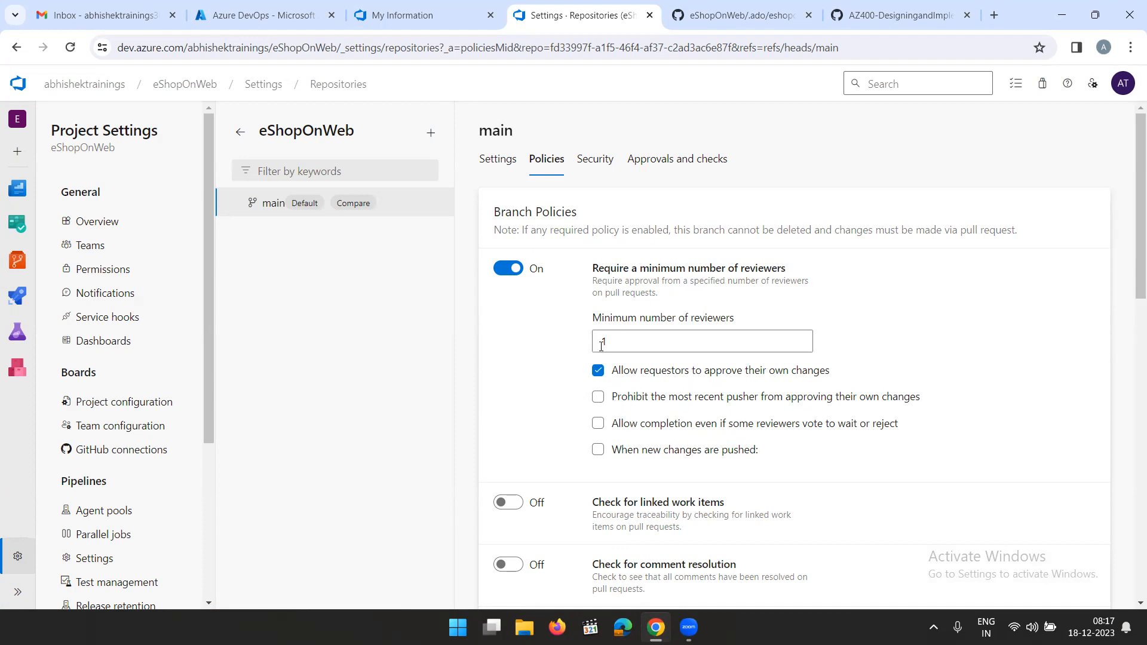
# Check the lab's build validation instruction and add a required, automatically triggered build policy for the eShopOnWeb pipeline, expiring after 12 hours
pyautogui.scroll(-1, 589, 428)
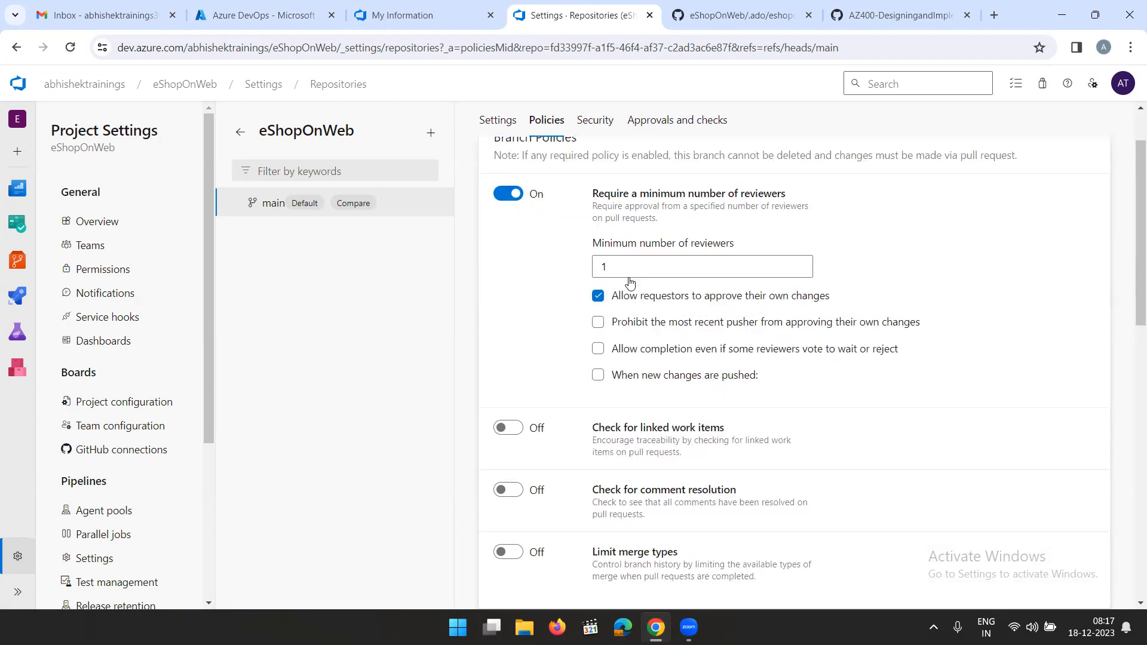
pyautogui.scroll(-3, 631, 344)
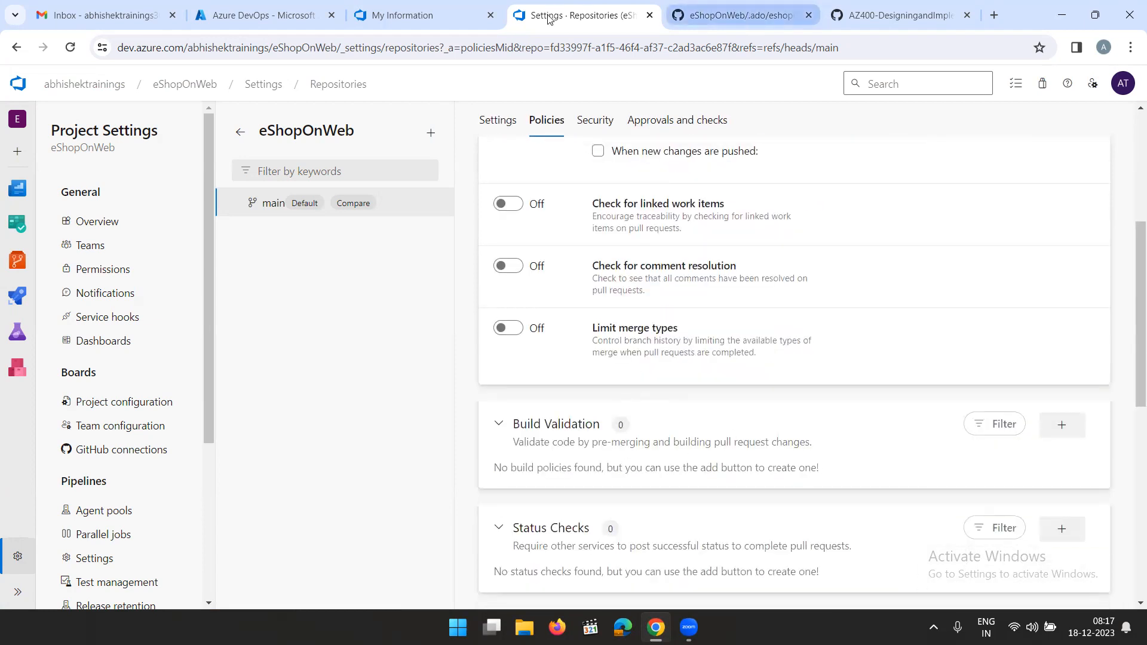
pyautogui.click(869, 20)
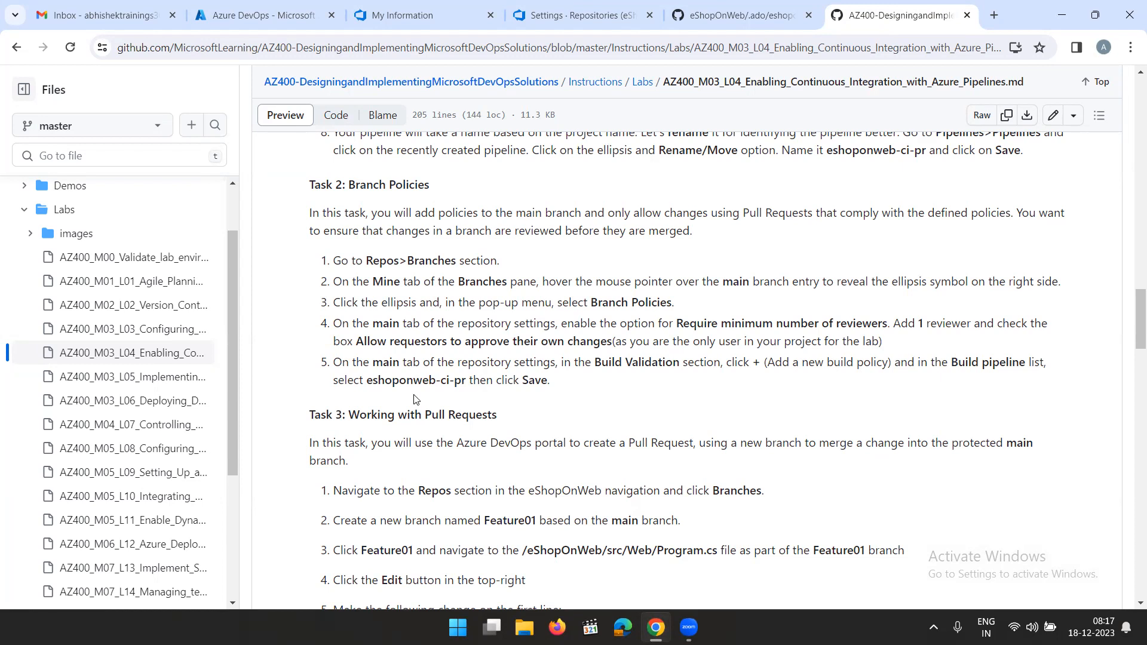
pyautogui.click(772, 22)
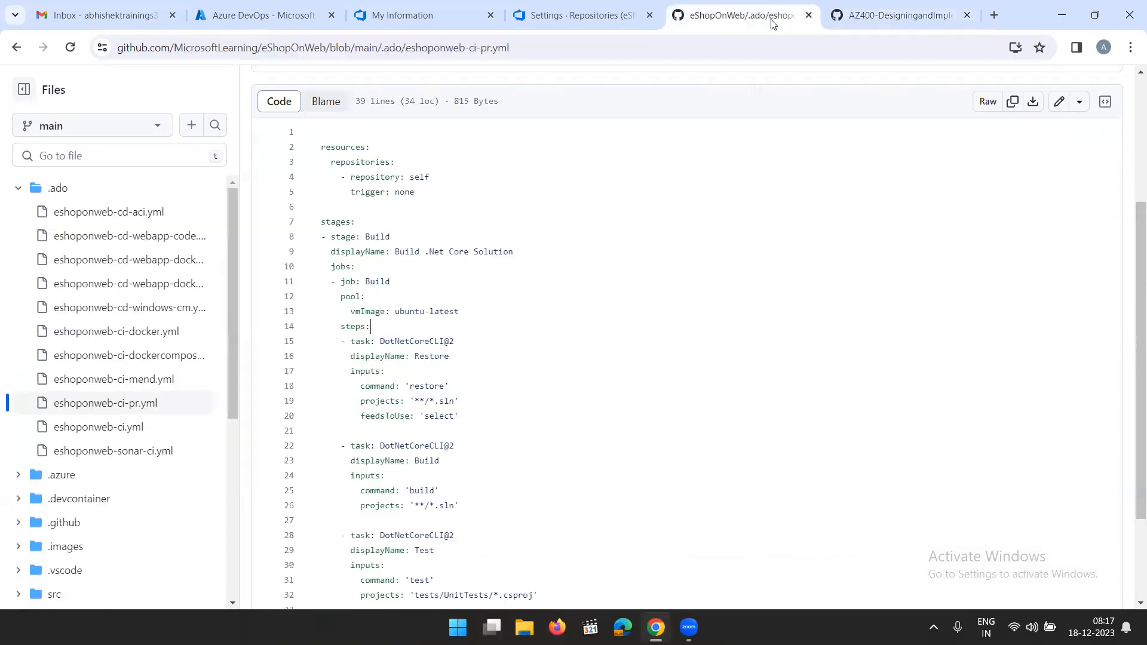
pyautogui.click(605, 18)
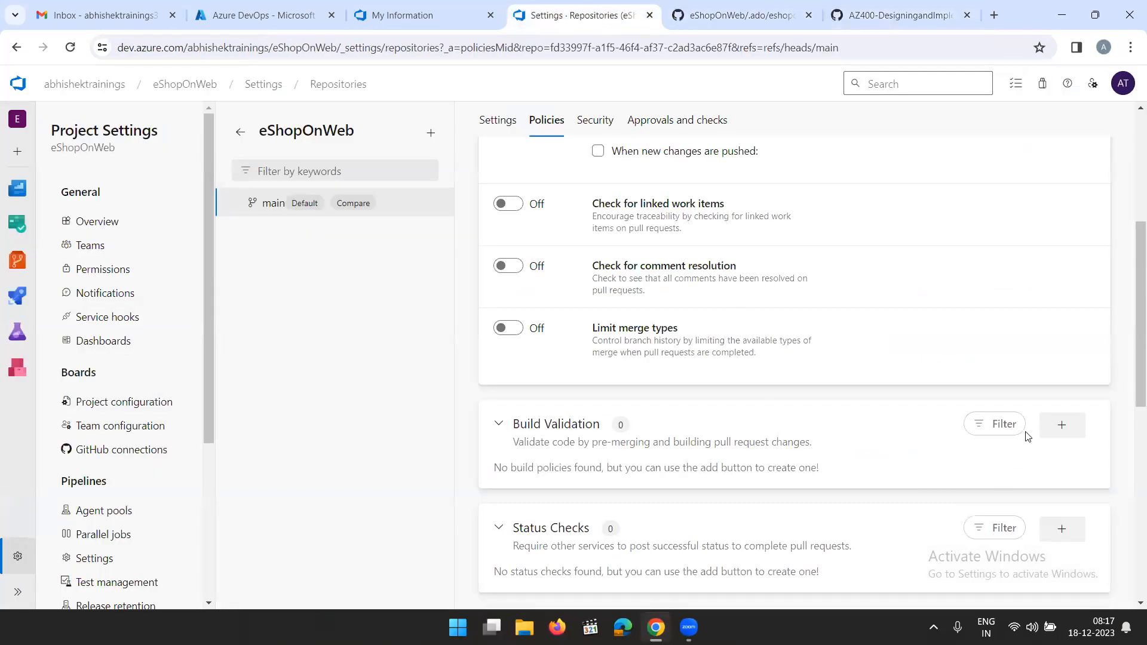
pyautogui.click(1061, 424)
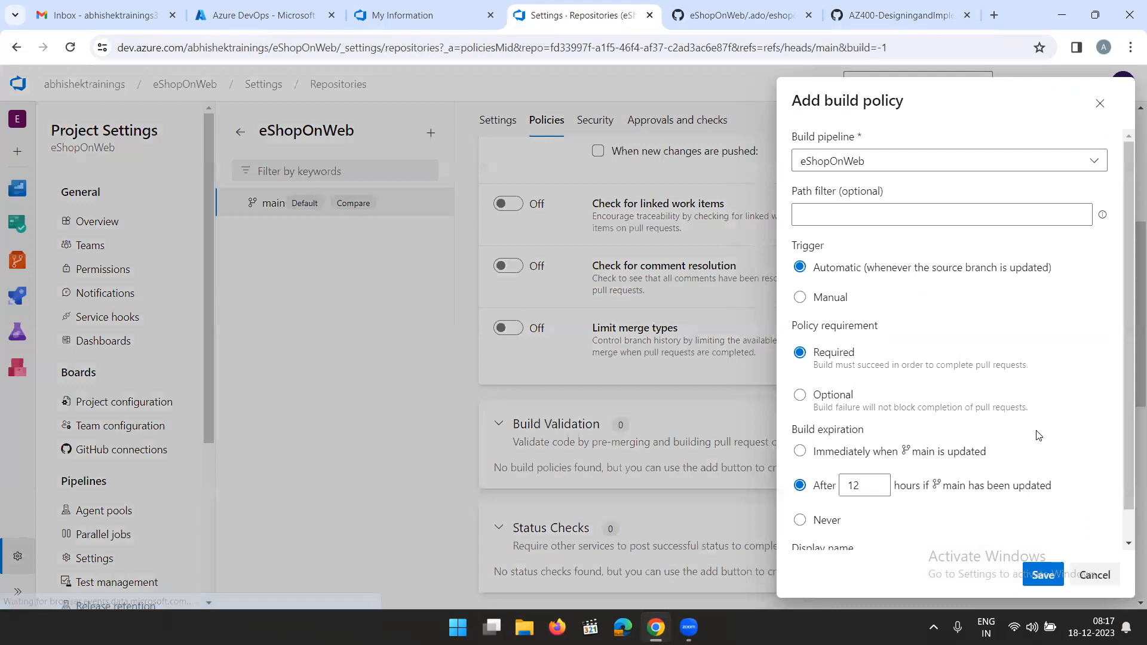
pyautogui.click(880, 163)
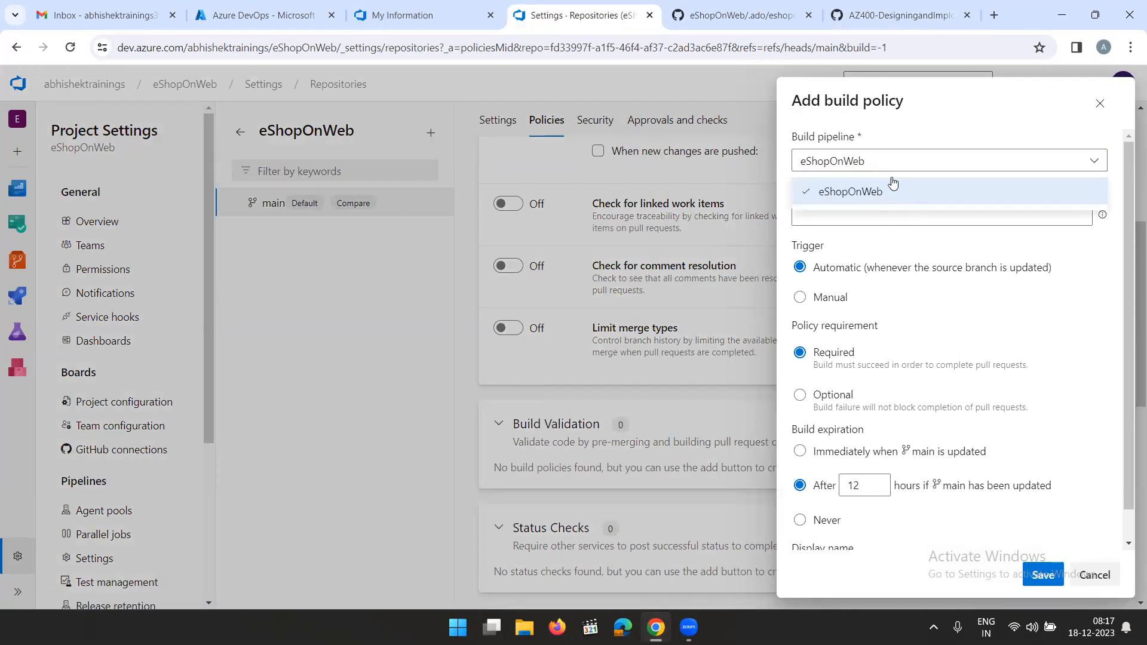
pyautogui.click(891, 170)
pyautogui.click(887, 169)
pyautogui.click(887, 192)
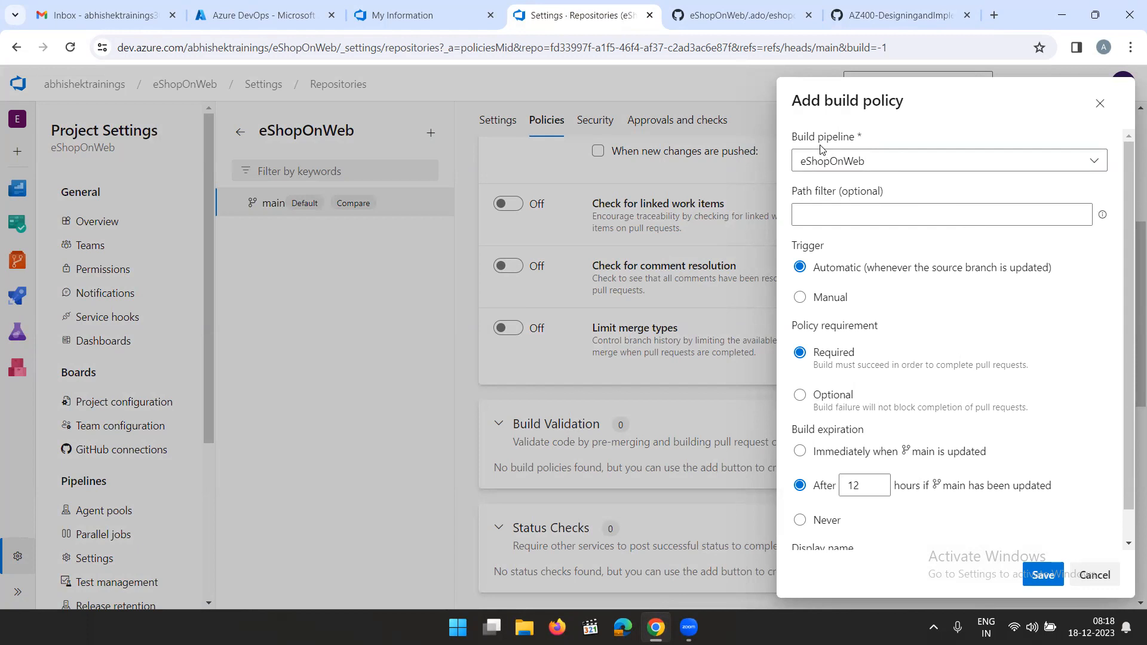
pyautogui.click(867, 215)
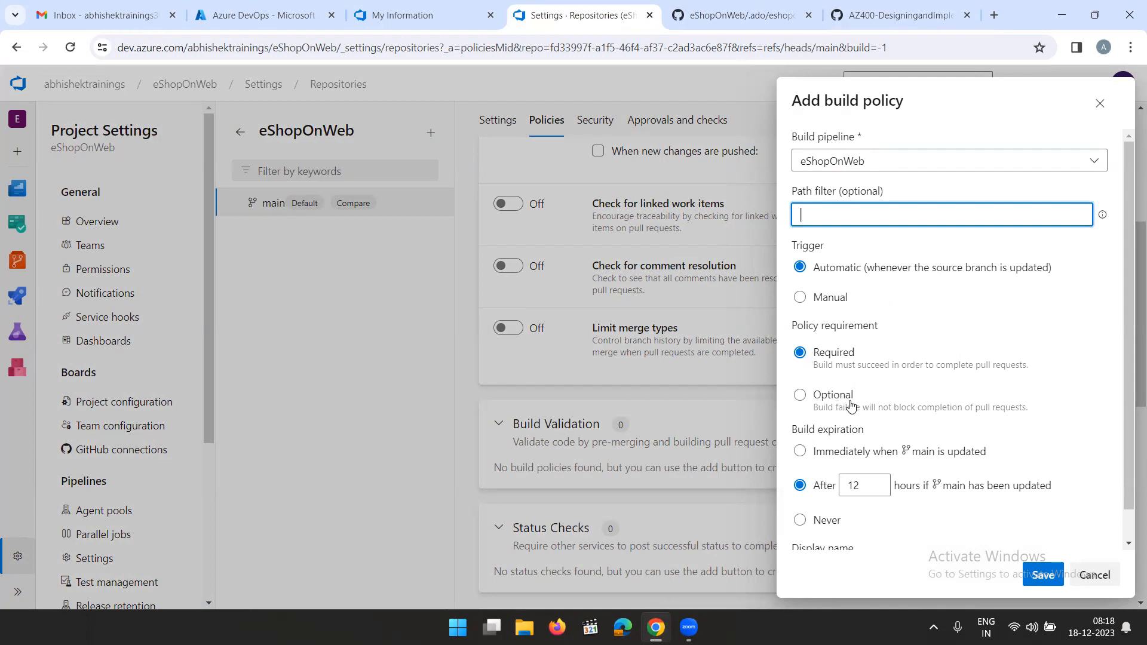
pyautogui.scroll(-1, 855, 406)
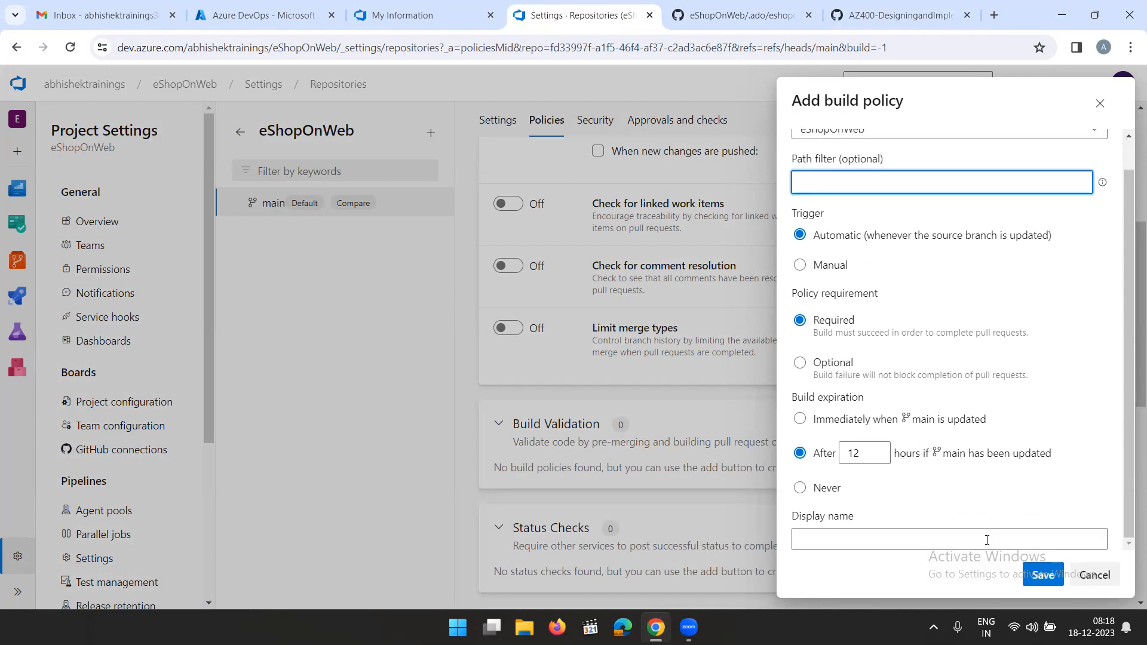
pyautogui.click(1042, 574)
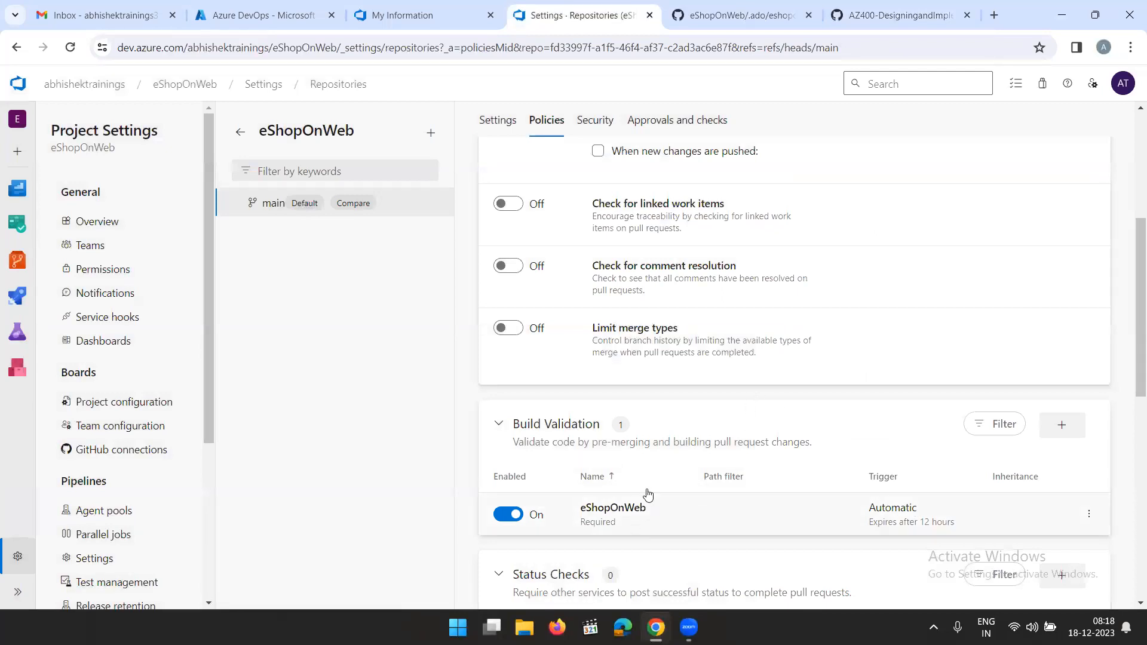
# Reread the pipeline name in the lab's Task 2 and open the eShopOnWeb project's list of pipelines
pyautogui.click(732, 15)
pyautogui.click(848, 17)
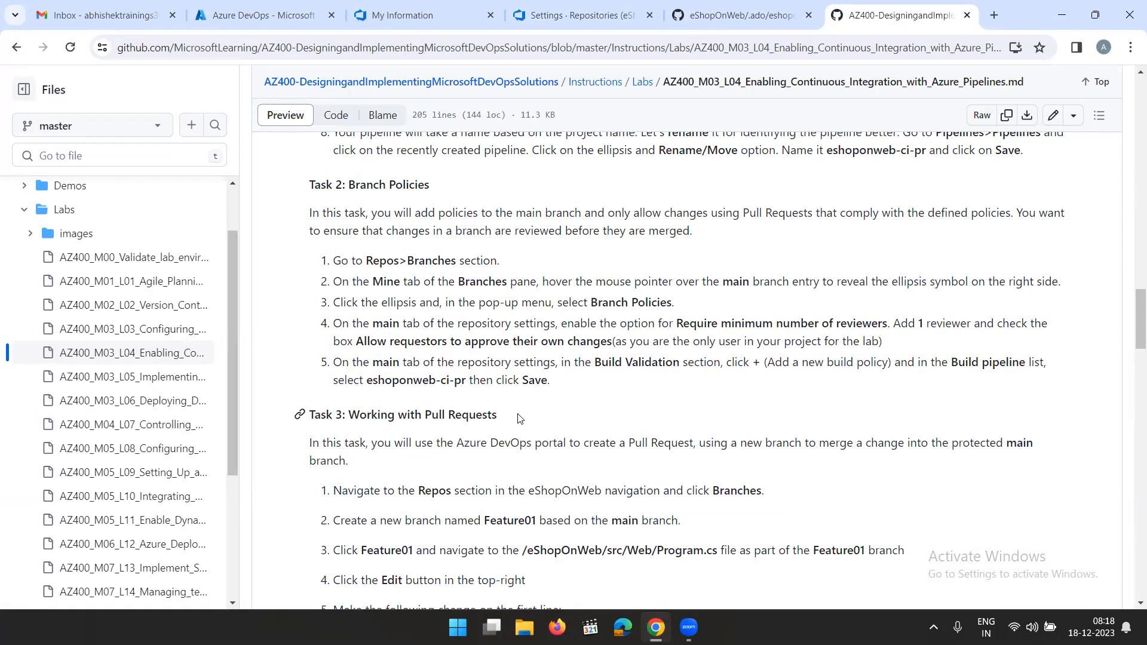
pyautogui.moveTo(366, 380); pyautogui.dragTo(449, 380)
pyautogui.click(603, 429)
pyautogui.scroll(-1, 558, 408)
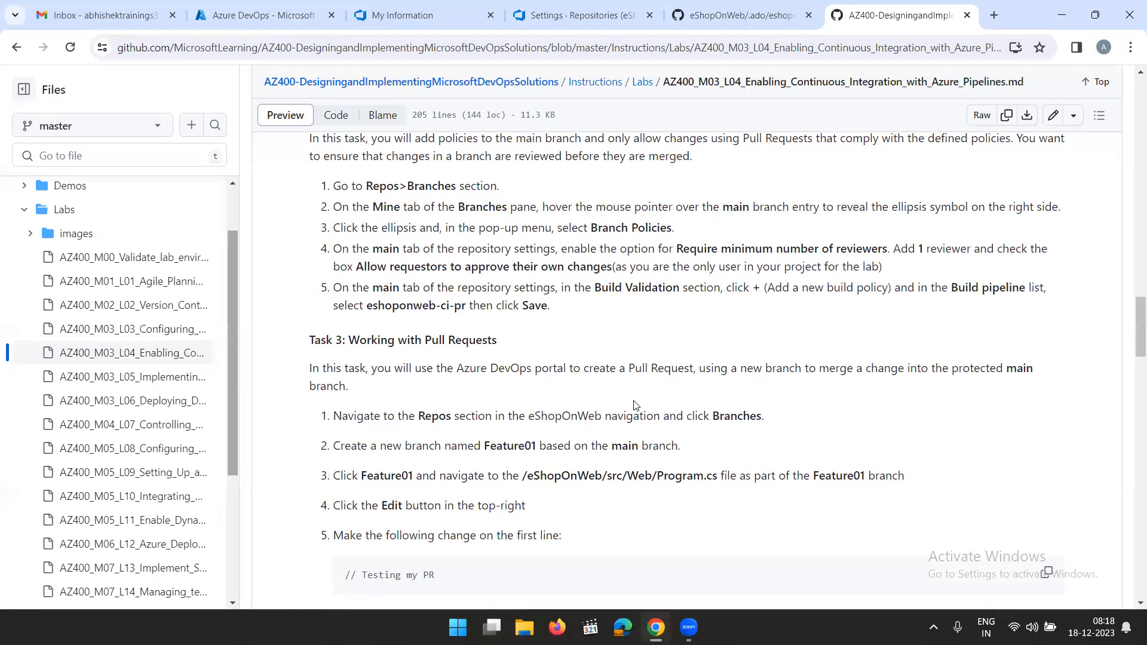
pyautogui.click(587, 22)
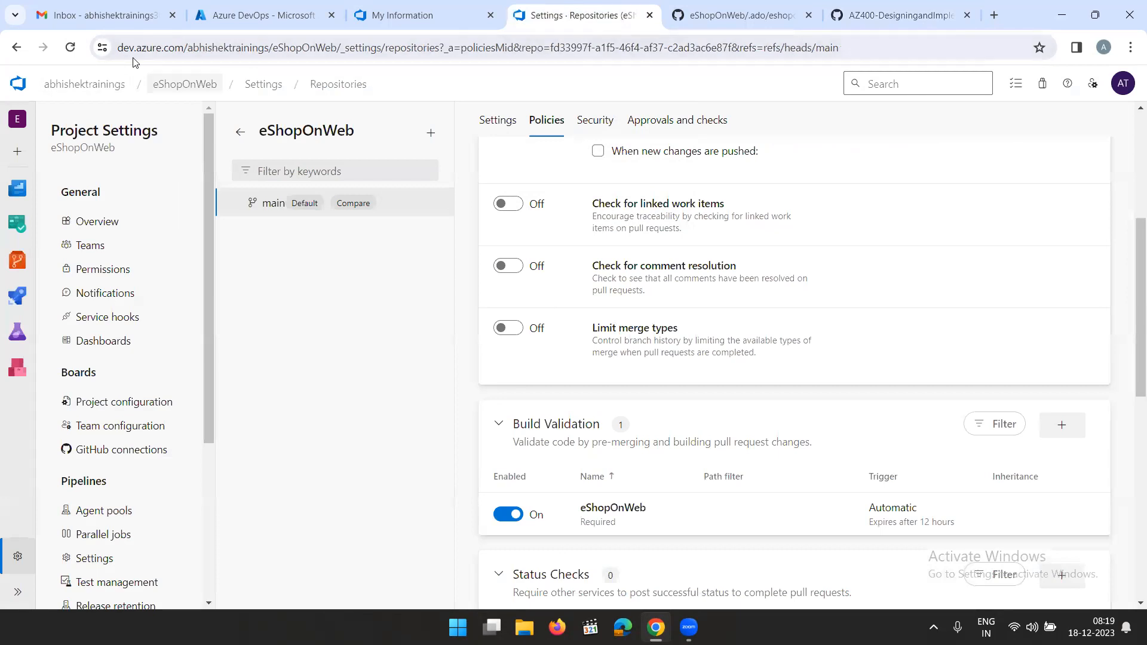
pyautogui.click(179, 85)
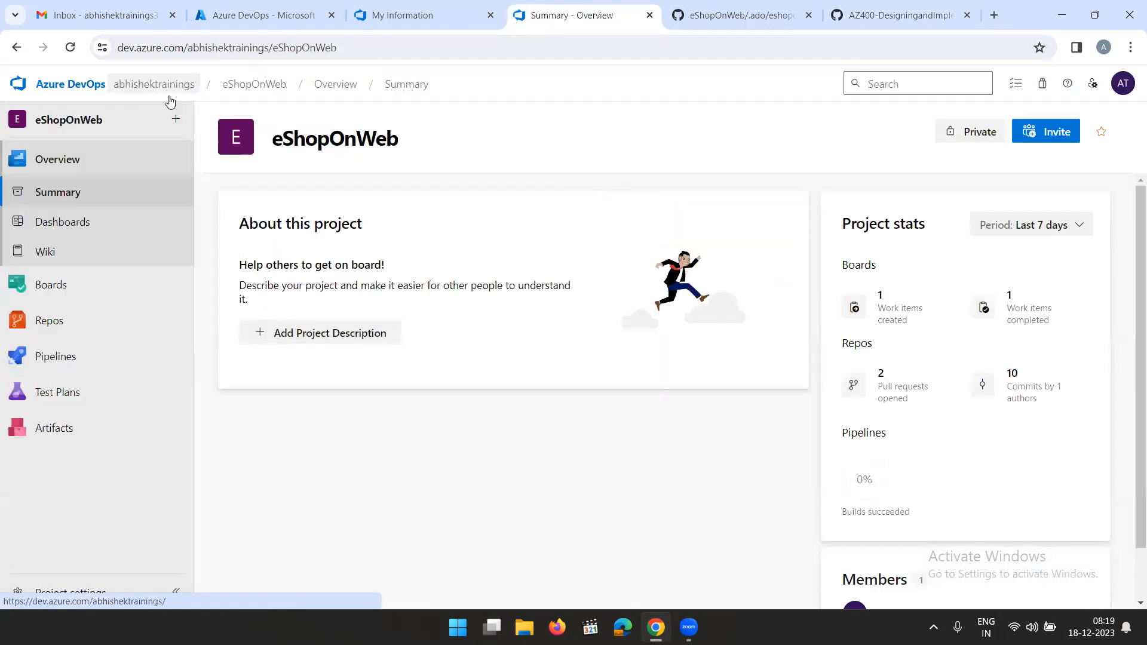
pyautogui.click(67, 321)
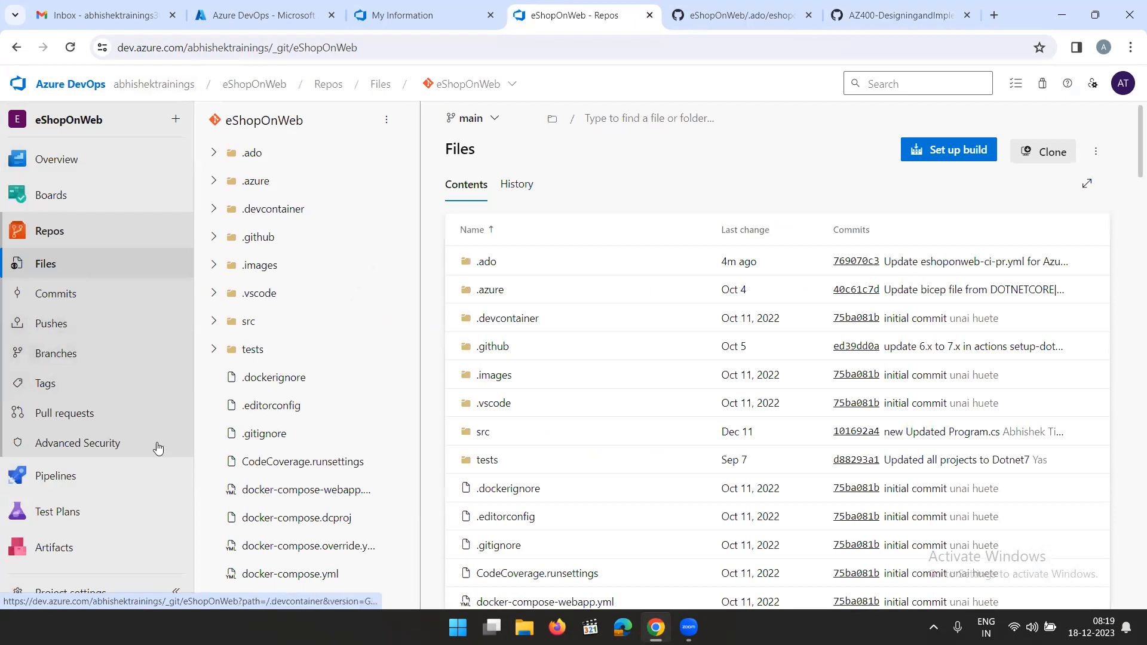
pyautogui.click(71, 476)
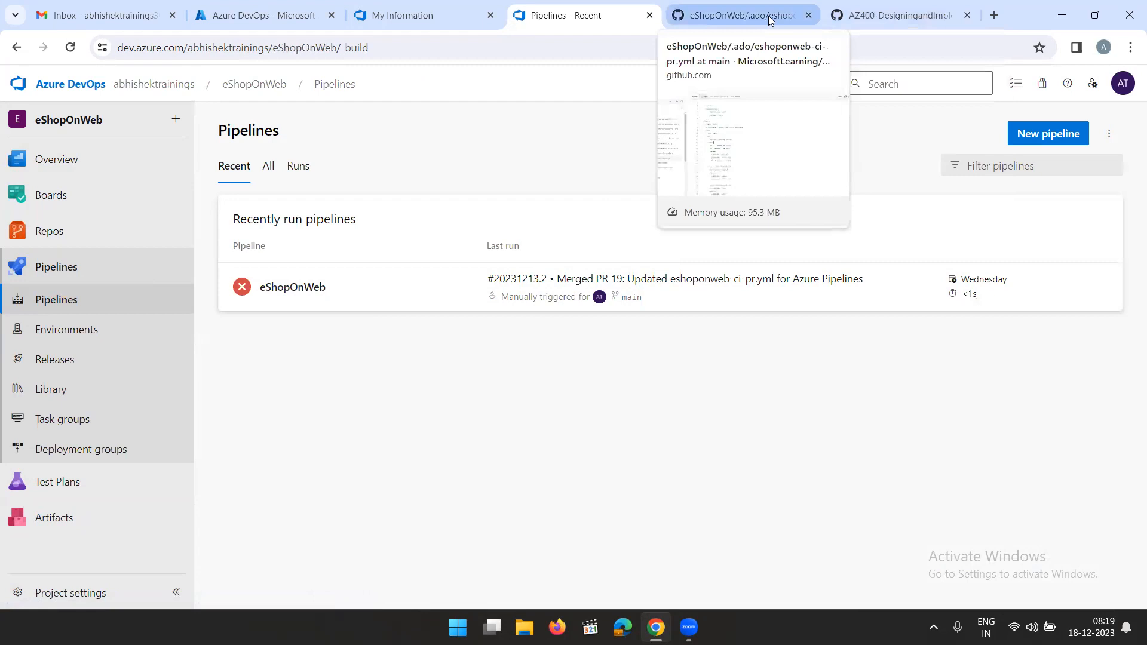
# Copy the pipeline name eshoponweb-ci-pr from the build validation instruction in lab AZ400_M03_L04
pyautogui.click(740, 15)
pyautogui.scroll(3, 648, 238)
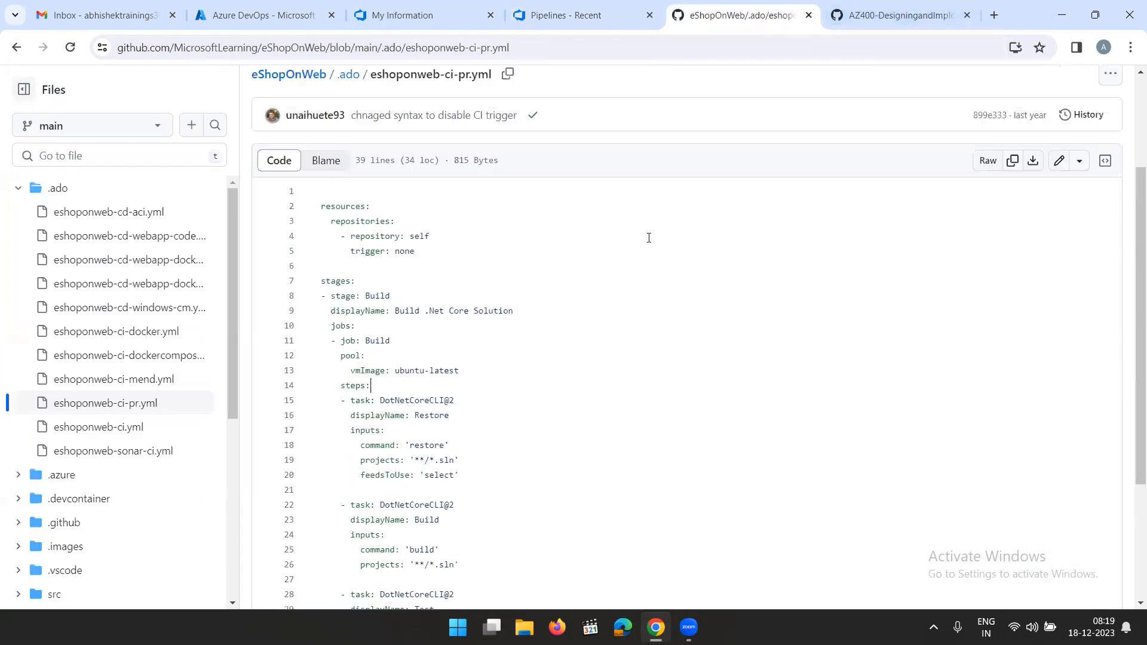
pyautogui.click(885, 21)
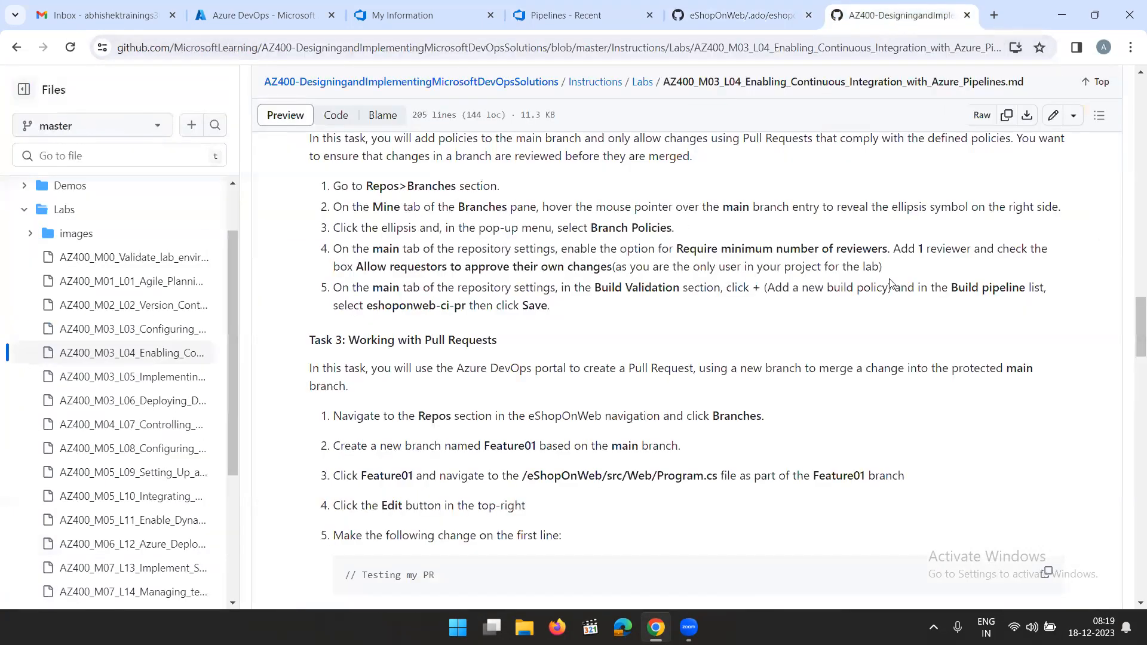
pyautogui.moveTo(367, 307); pyautogui.dragTo(465, 307)
pyautogui.hotkey('ctrl', 'c')
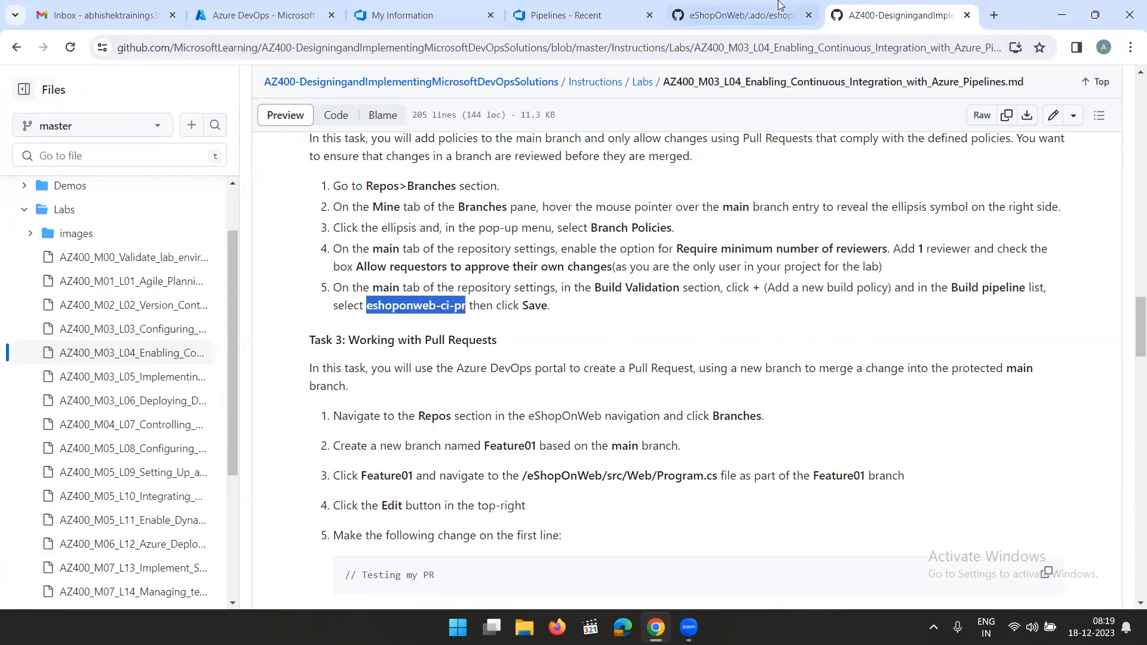
# Rename the eShopOnWeb pipeline to eshoponweb-ci-pr in Azure DevOps and save it
pyautogui.click(603, 21)
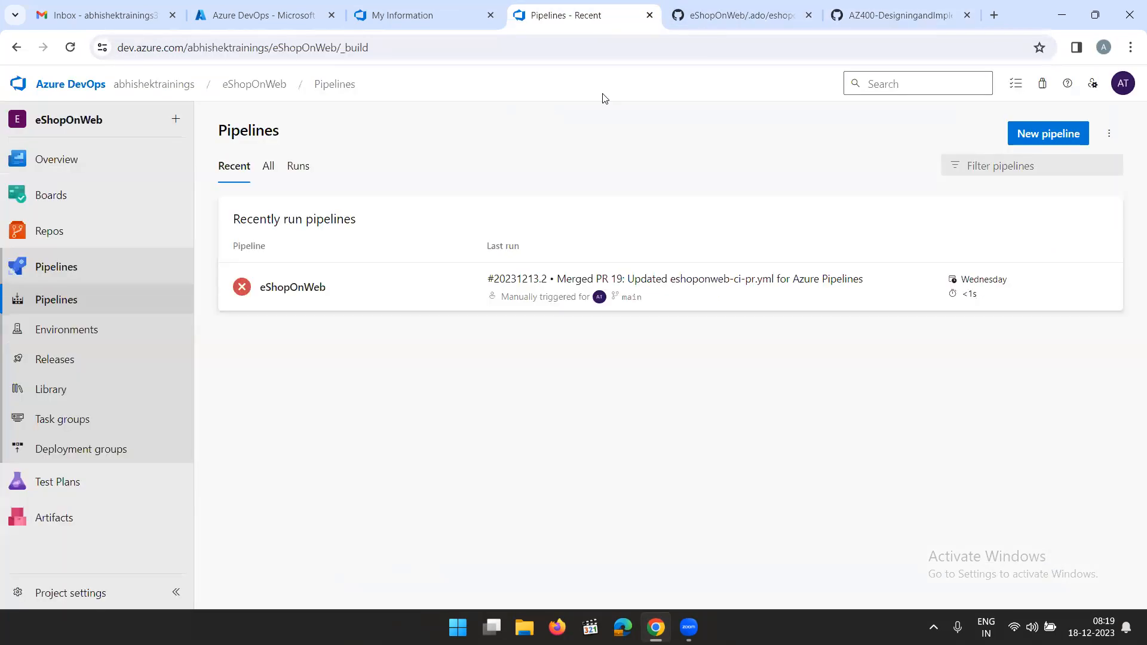
pyautogui.click(1102, 287)
pyautogui.click(1011, 394)
pyautogui.click(466, 319)
pyautogui.hotkey('ctrl', 'a')
pyautogui.hotkey('ctrl', 'v')
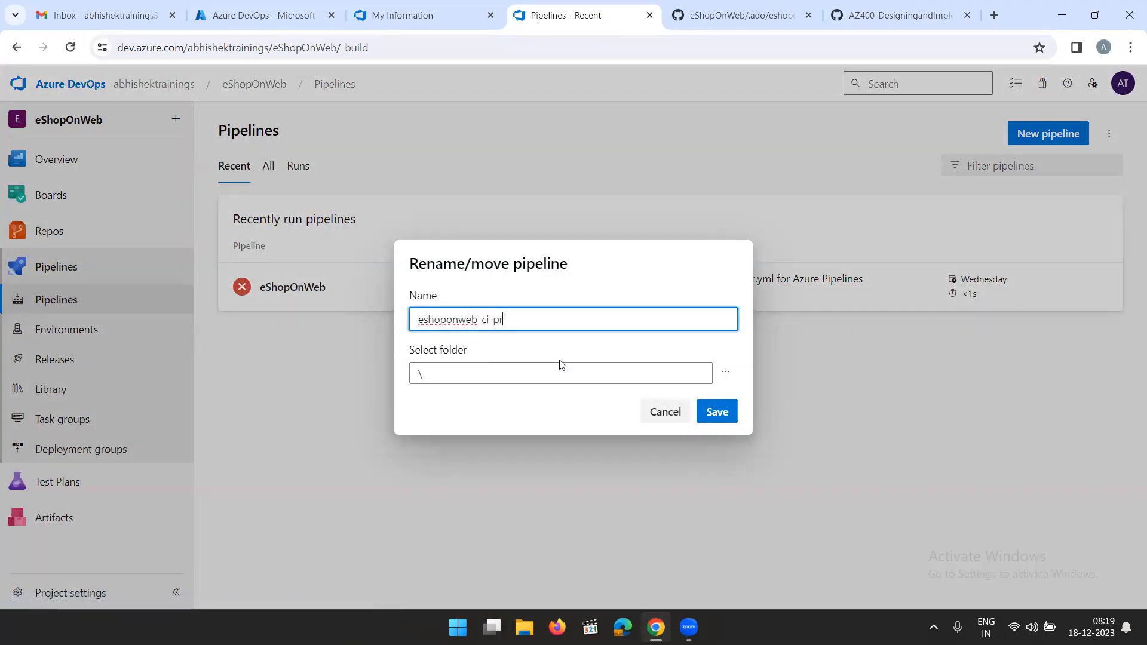
pyautogui.click(723, 416)
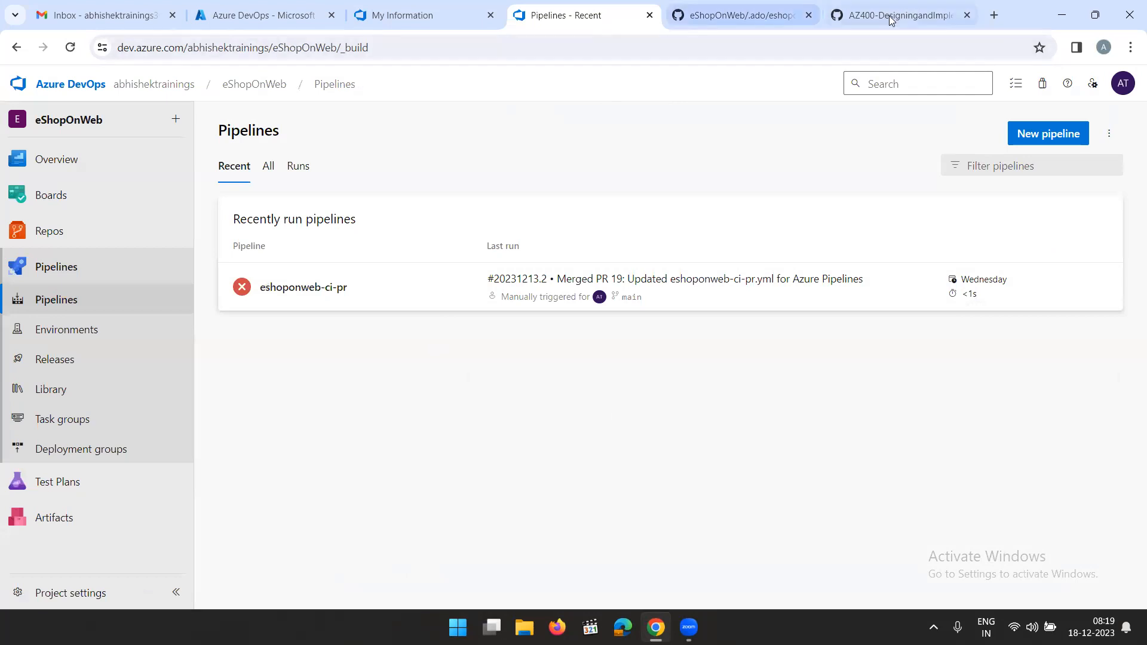
# Reopen main's branch policies and check the pipeline name in the build validation entry
pyautogui.click(71, 233)
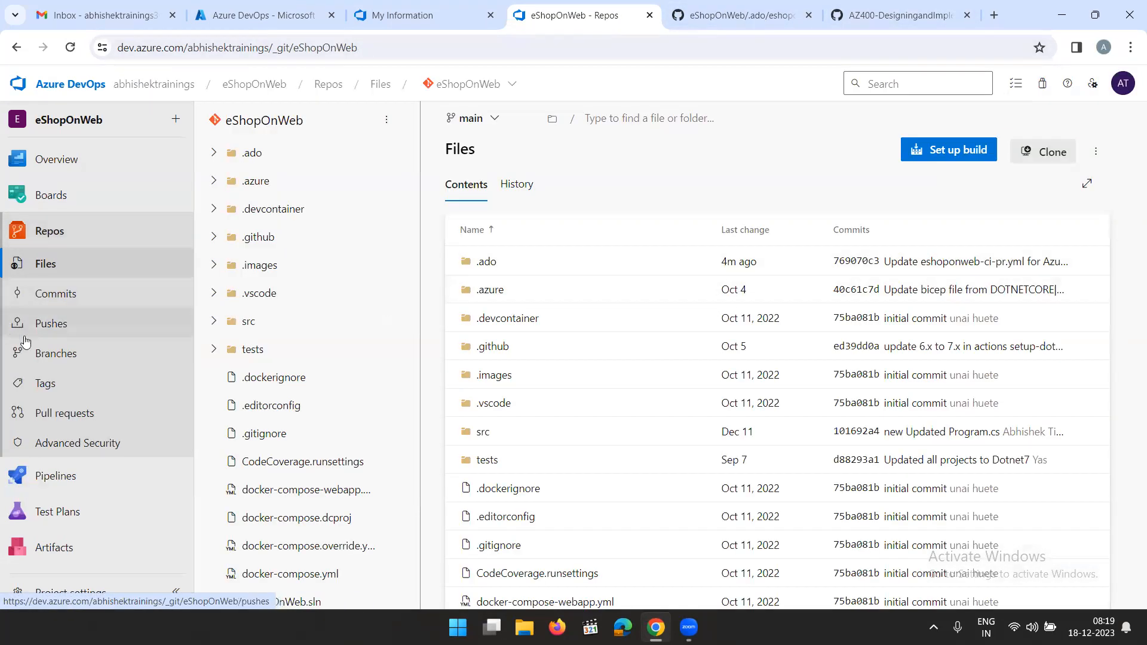
pyautogui.click(57, 353)
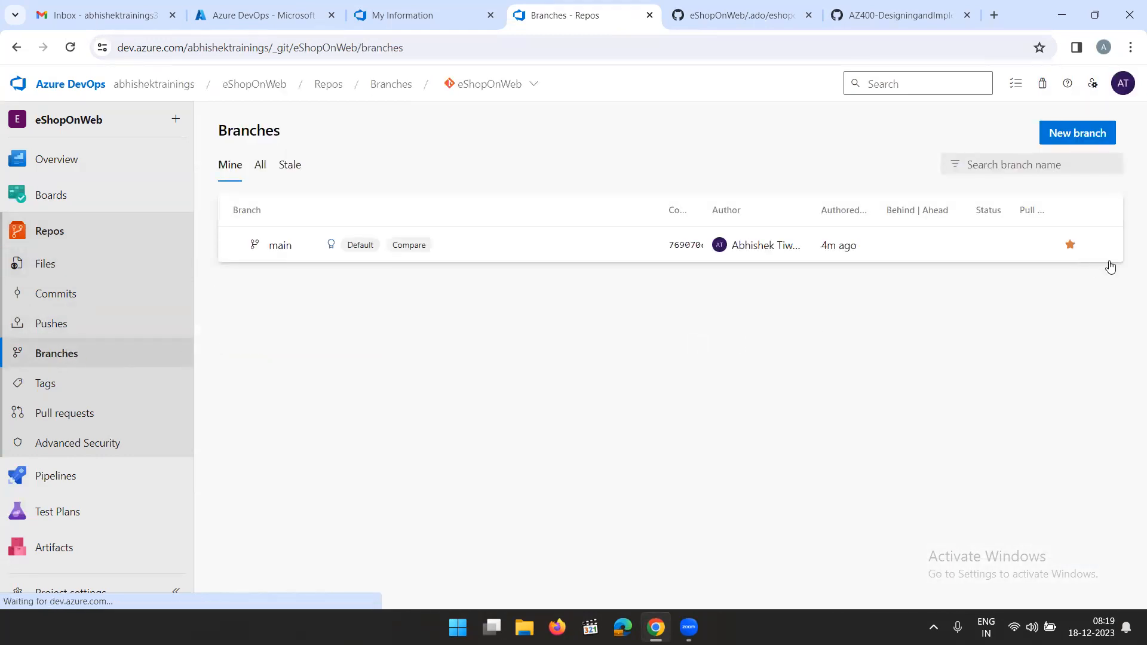
pyautogui.click(1100, 244)
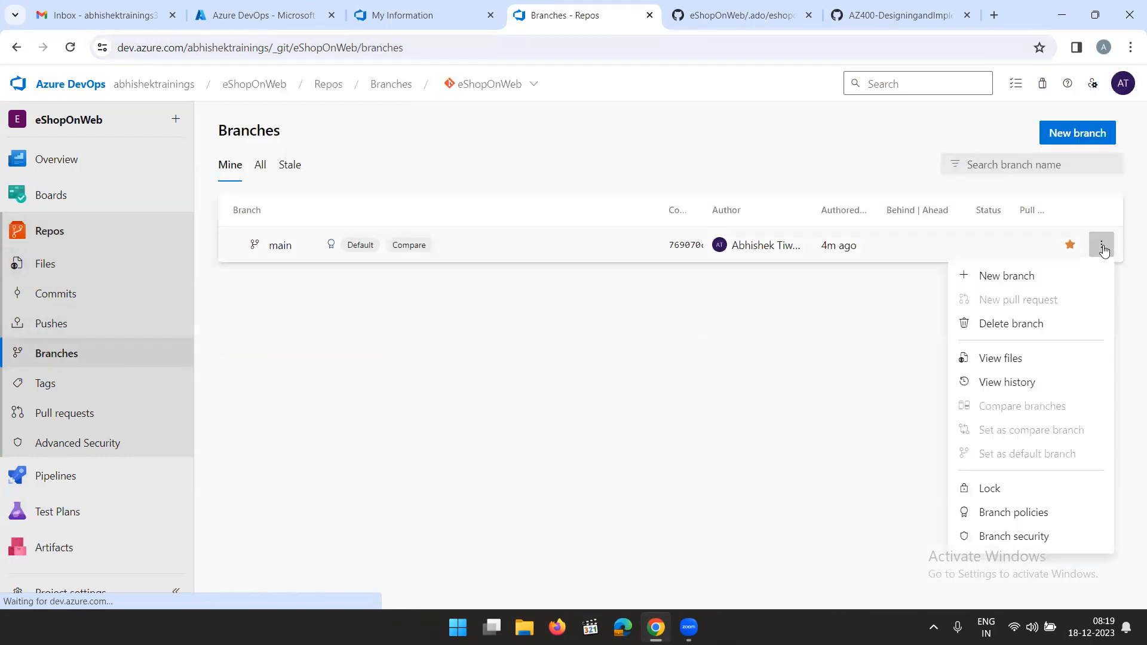
pyautogui.click(1013, 512)
pyautogui.scroll(-9, 864, 430)
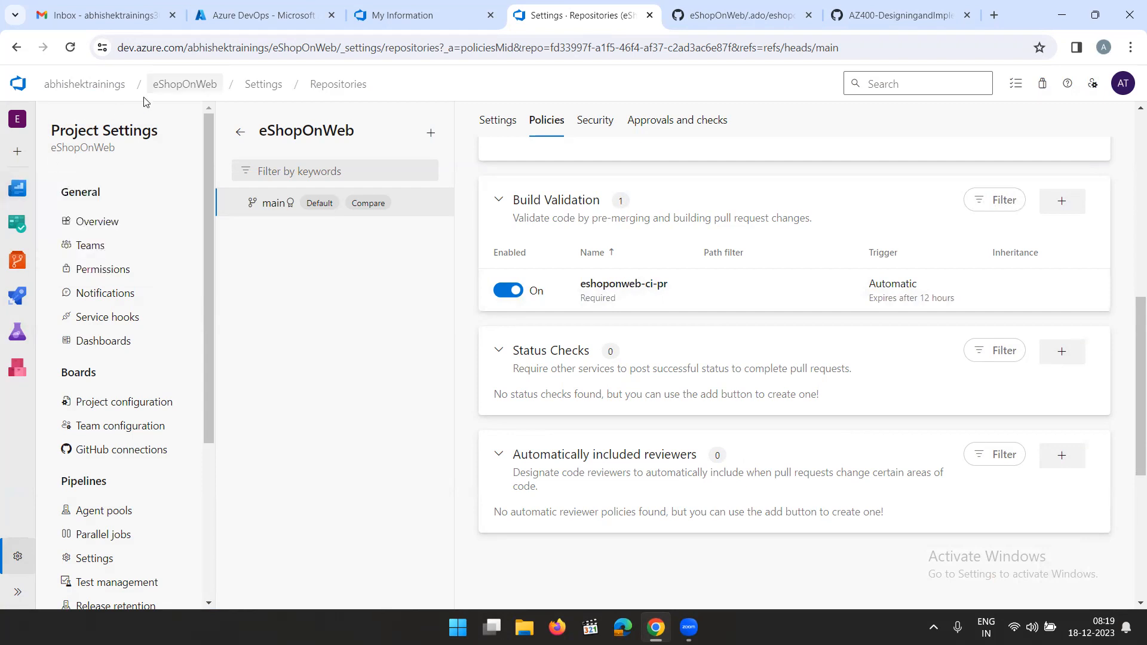
# Return to the eShopOnWeb project summary and read the lab's Task 3 instructions on working with pull requests
pyautogui.click(182, 84)
pyautogui.click(888, 17)
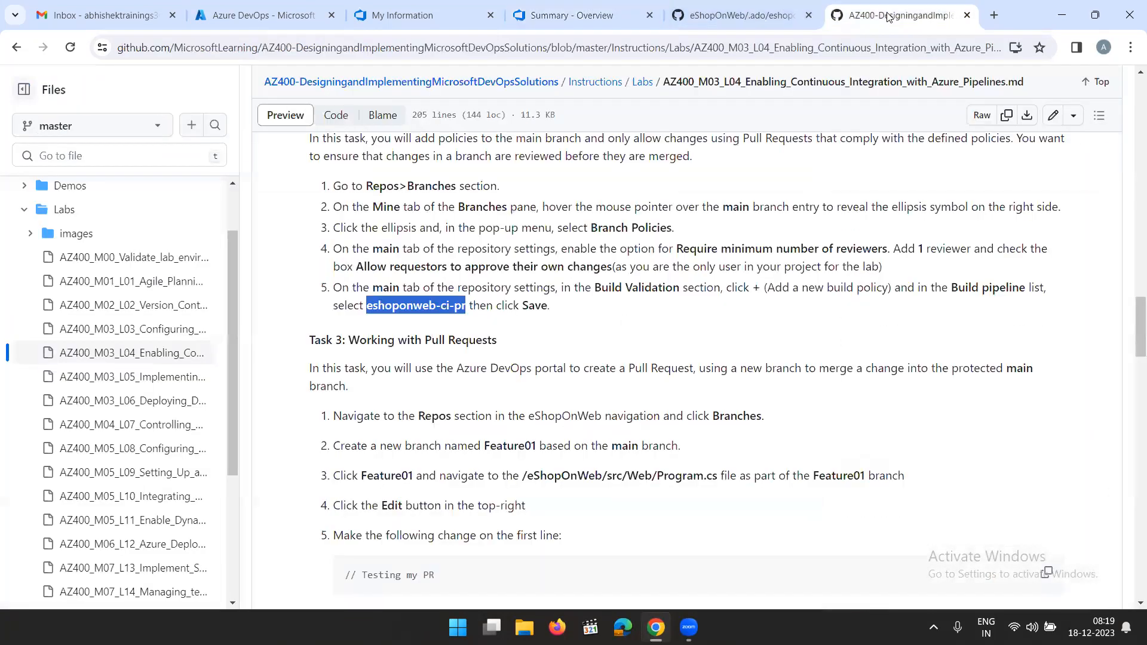
pyautogui.click(398, 360)
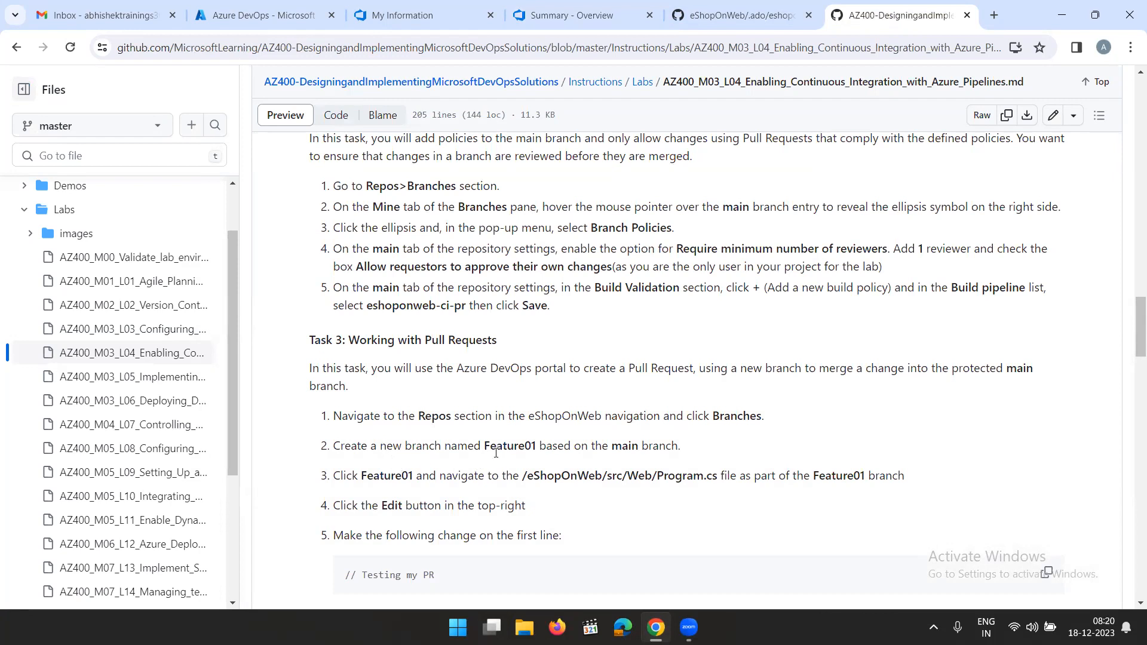
# Copy the branch name Feature01 from the lab instructions and create that branch from main in the eShopOnWeb repository
pyautogui.moveTo(486, 447); pyautogui.dragTo(540, 448)
pyautogui.click(578, 24)
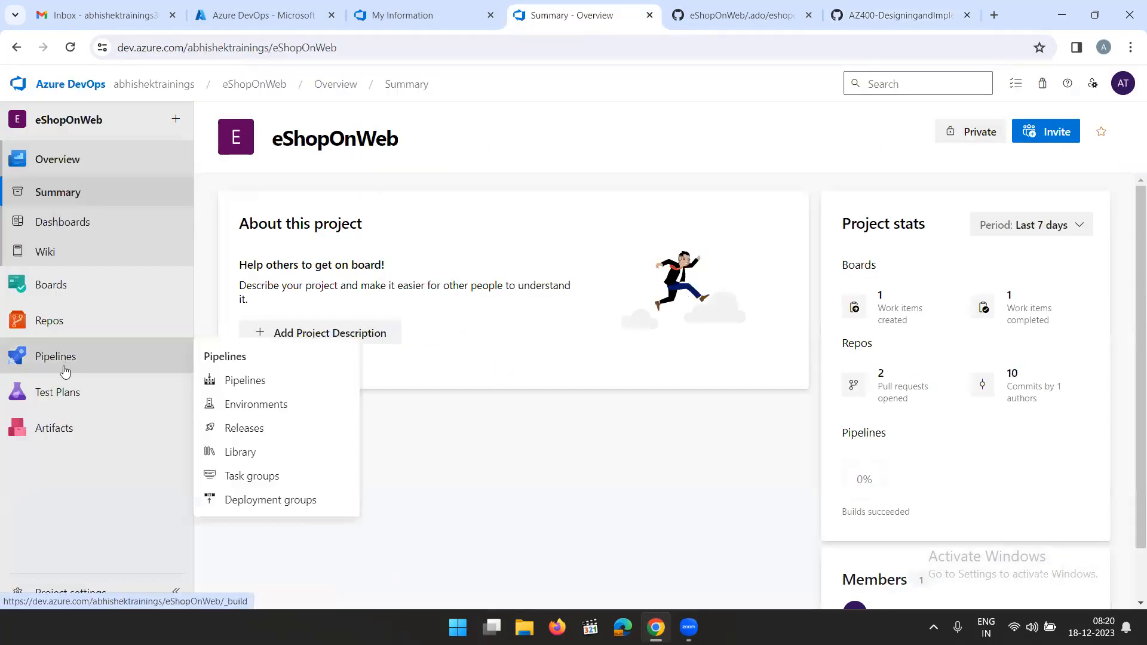
pyautogui.moveTo(81, 327)
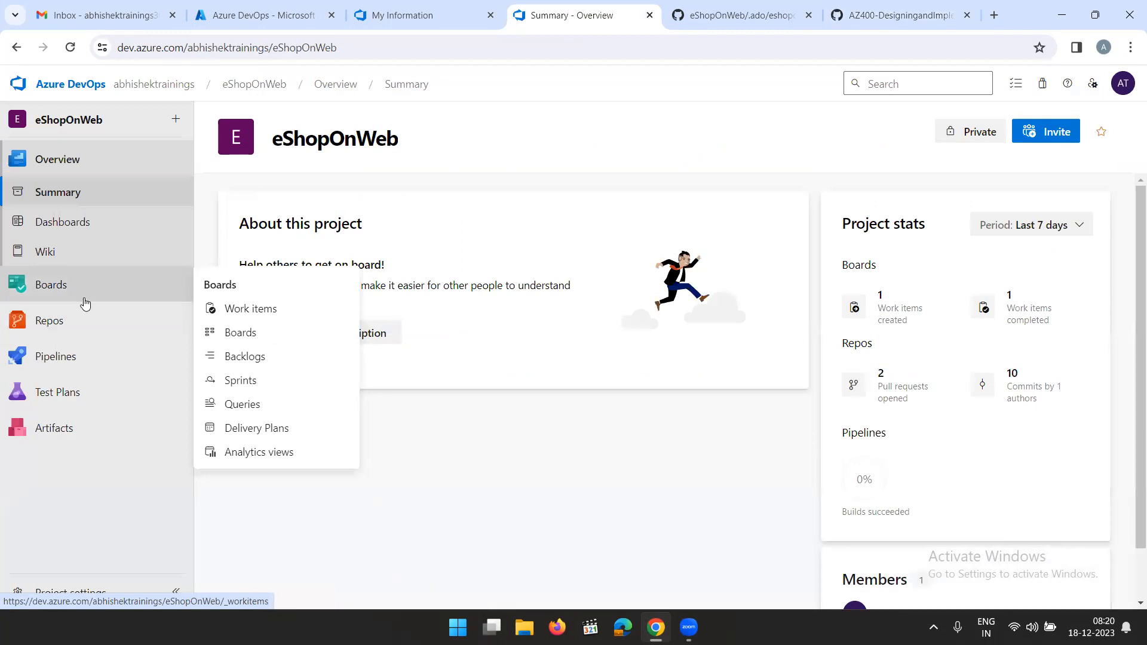
pyautogui.moveTo(88, 369)
pyautogui.click(65, 327)
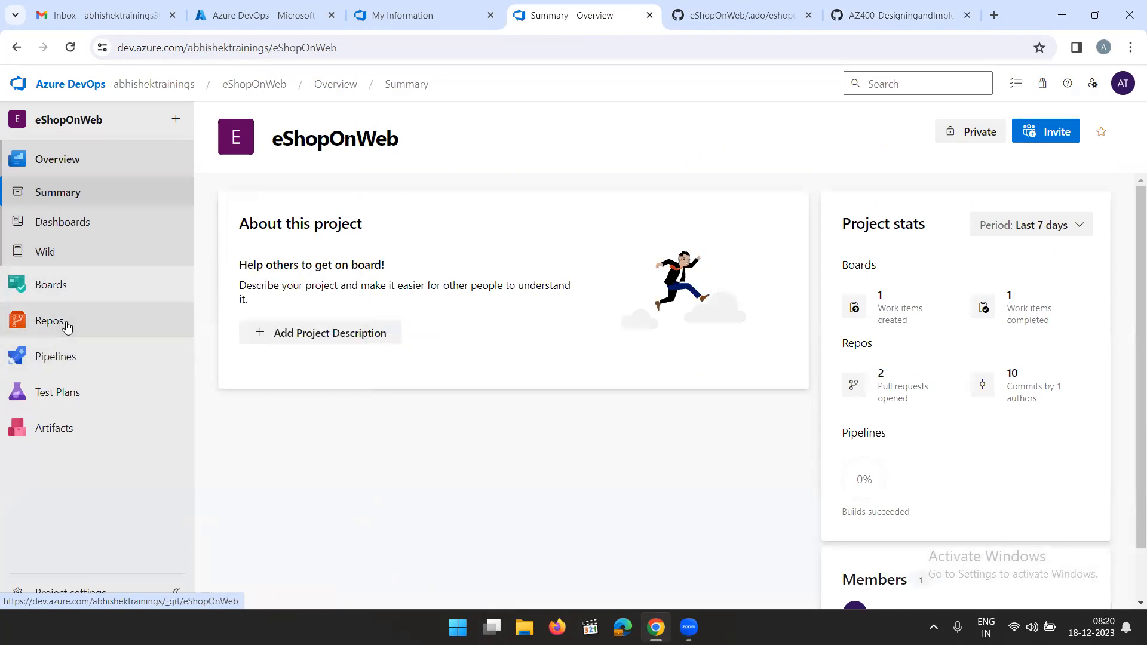
pyautogui.click(496, 118)
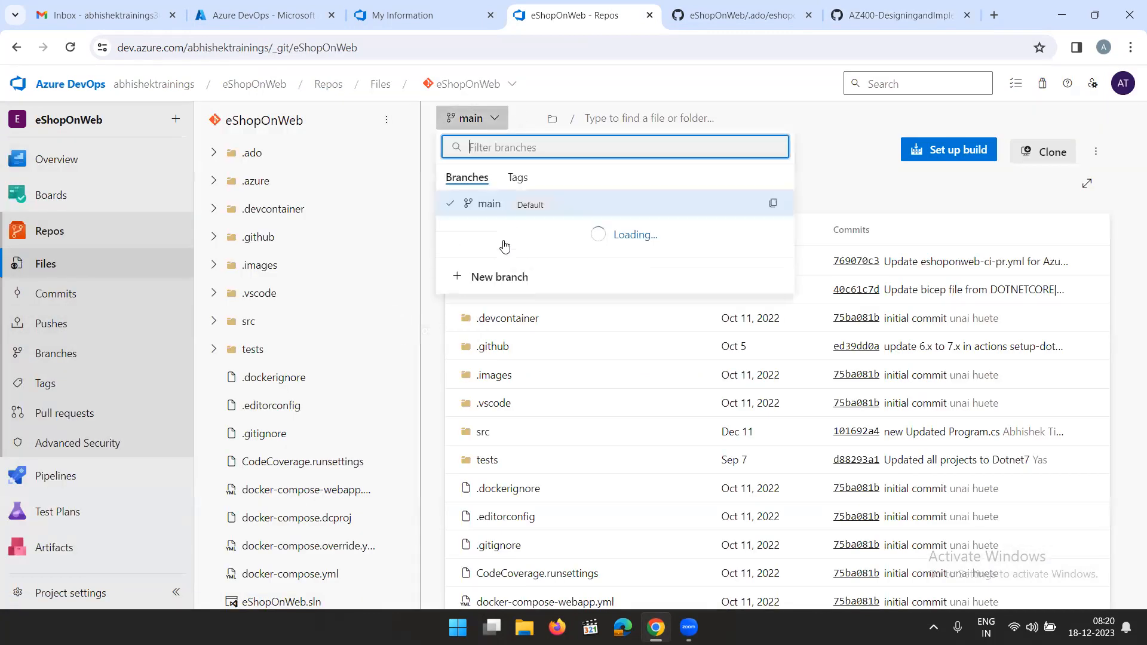
pyautogui.click(501, 240)
pyautogui.write('feature01')
pyautogui.click(710, 442)
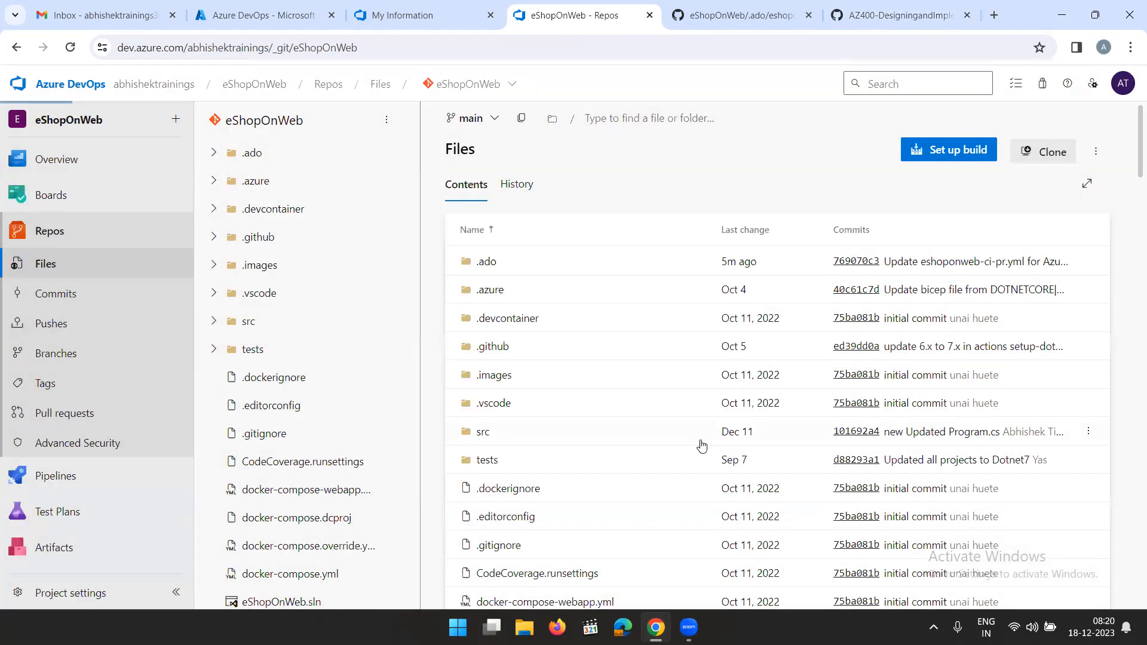
# Copy the comment line "// Testing my PR" from the lab's Task 3 instructions
pyautogui.click(898, 15)
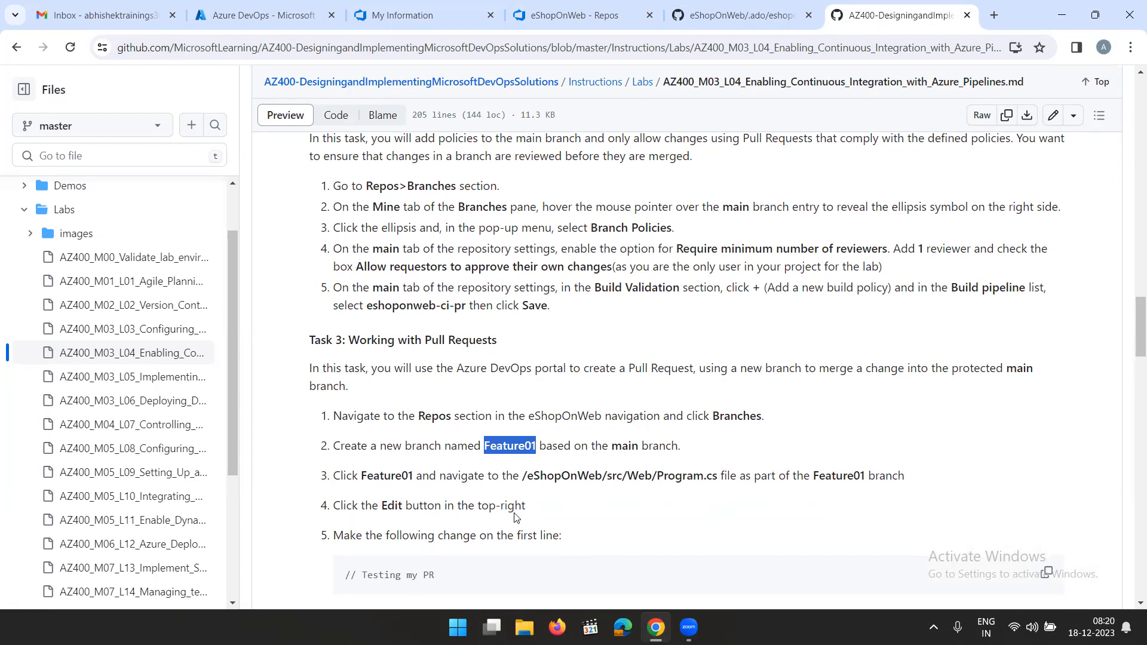
pyautogui.scroll(-1, 516, 517)
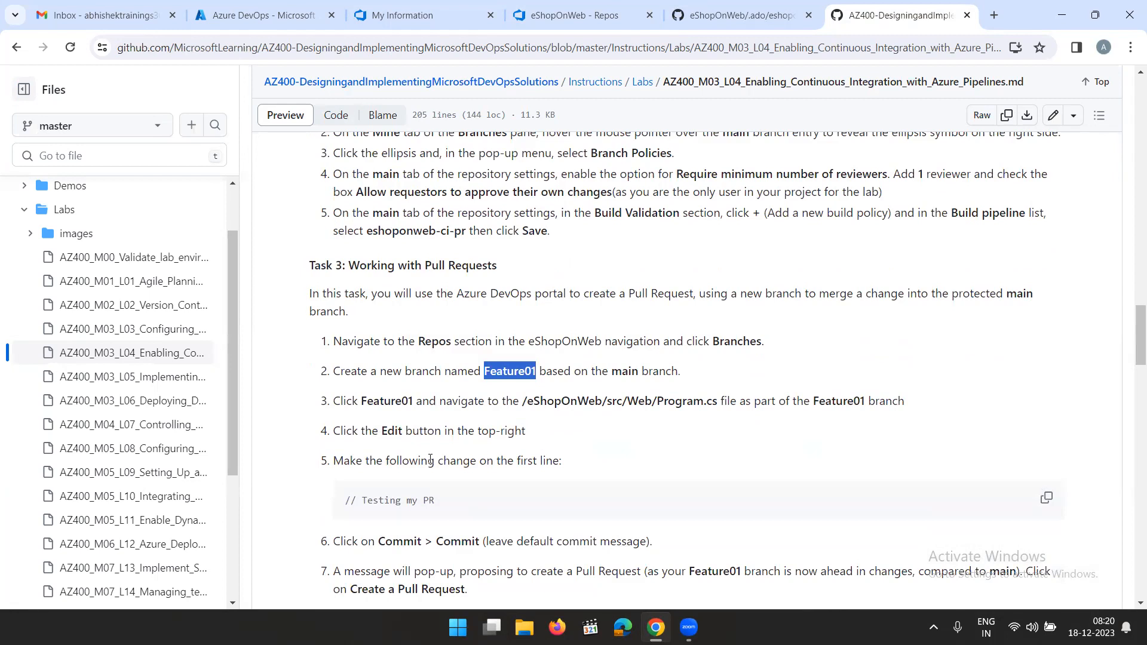
pyautogui.scroll(-2, 756, 478)
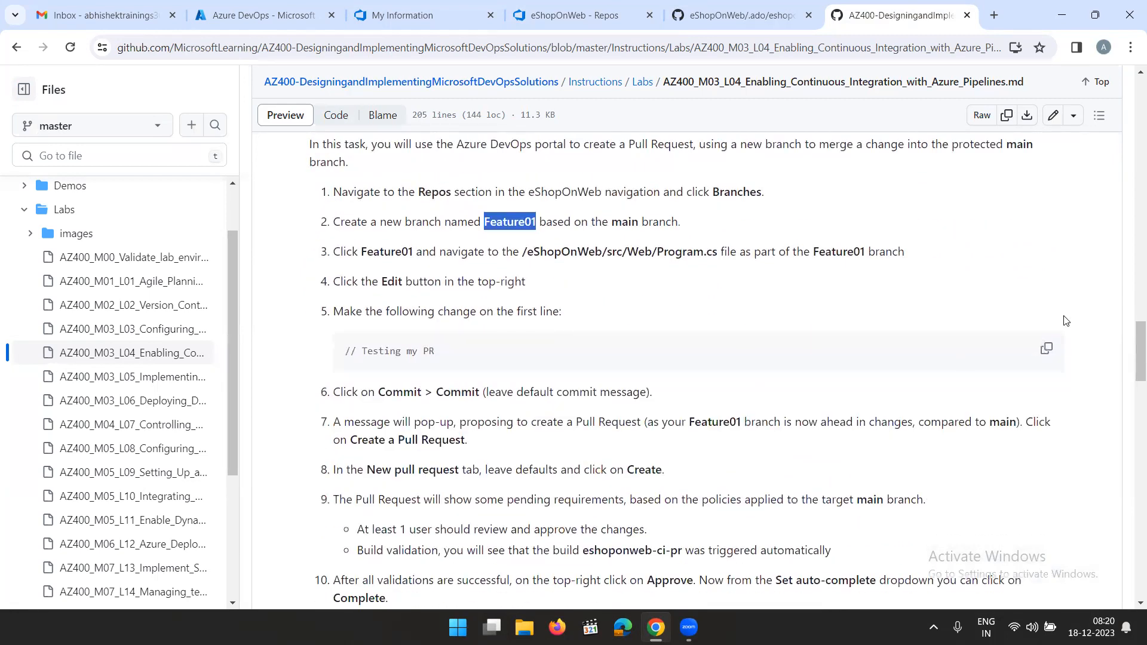
pyautogui.click(1045, 349)
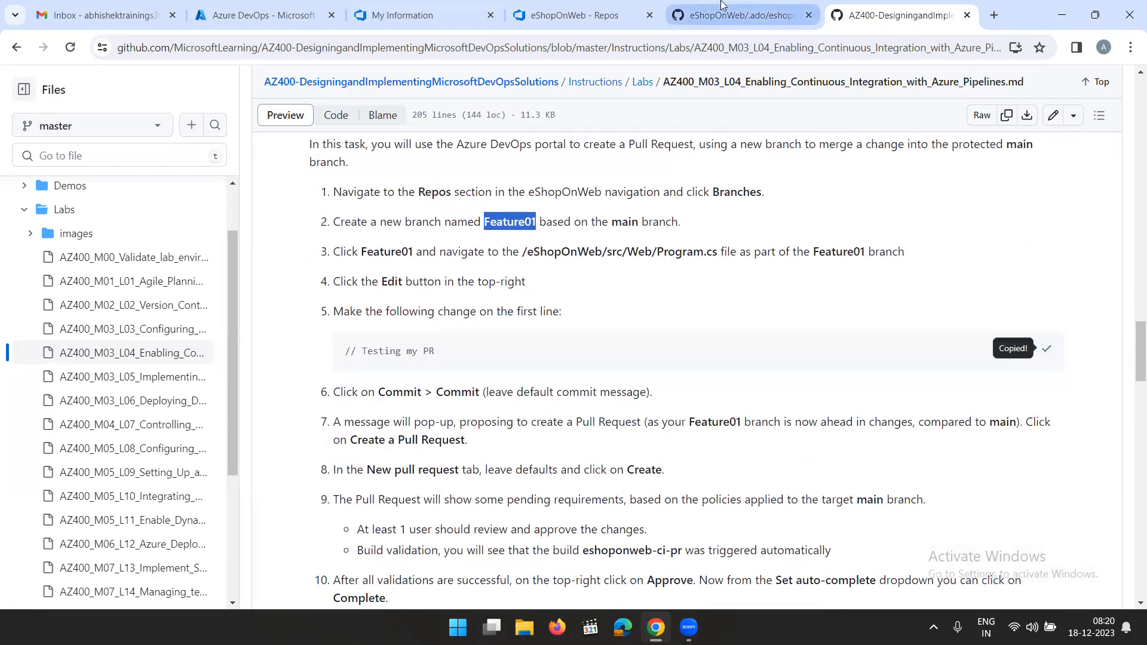
# Open src/Web/Program.cs on the Feature01 branch in Azure DevOps
pyautogui.click(580, 19)
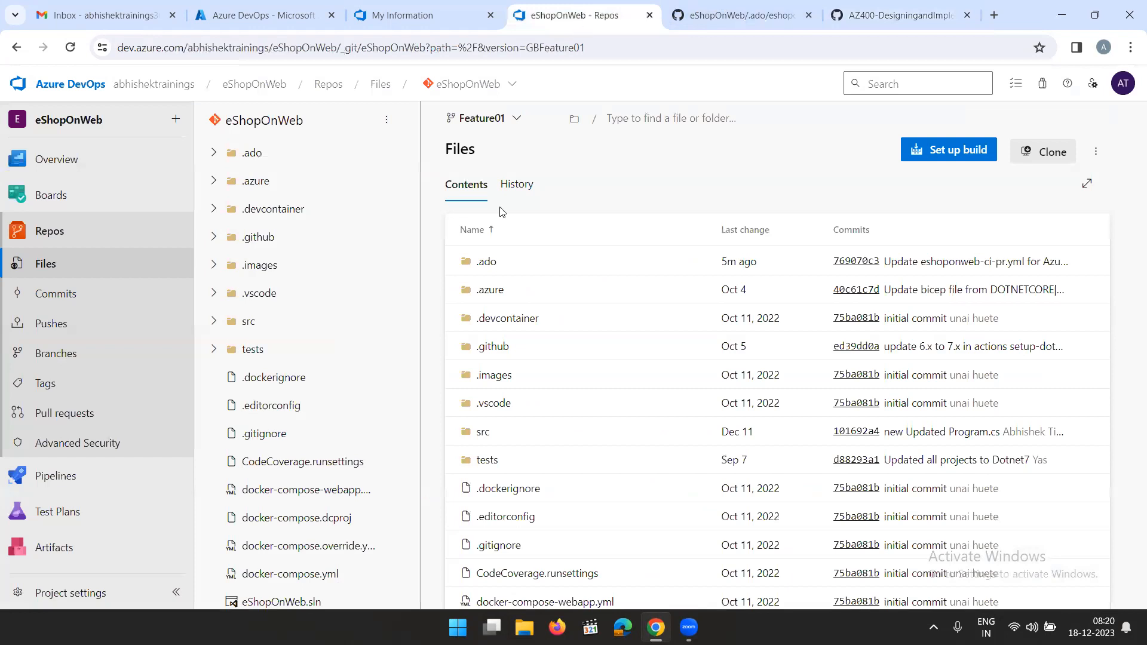
pyautogui.click(213, 321)
pyautogui.click(226, 489)
pyautogui.scroll(-10, 284, 441)
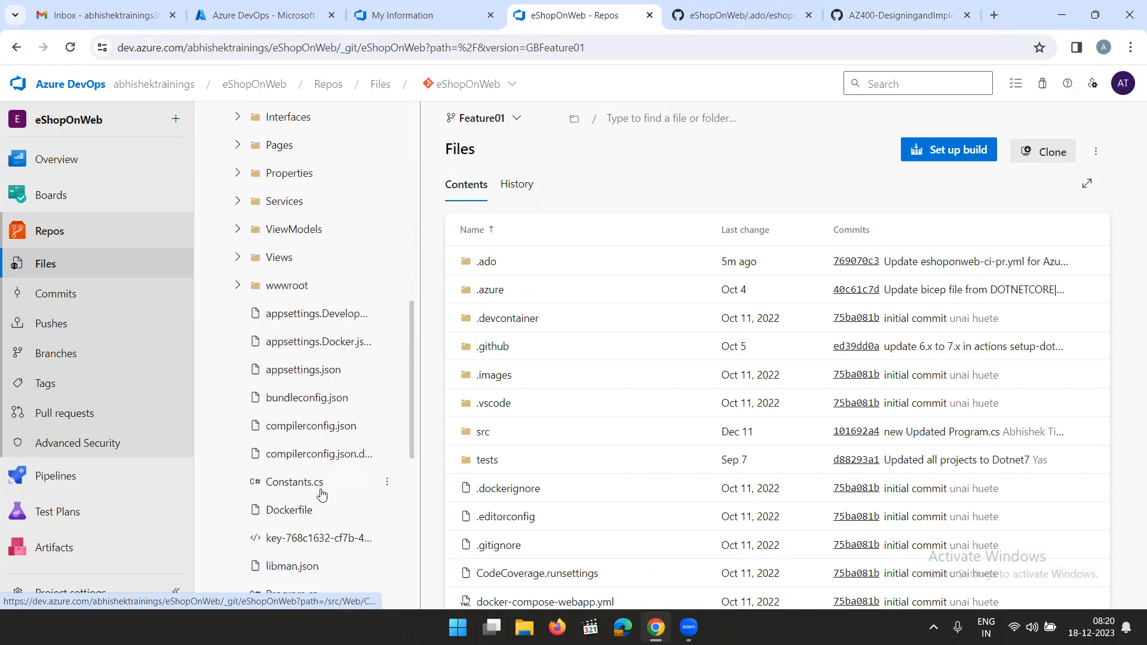
pyautogui.scroll(-3, 323, 478)
pyautogui.click(292, 446)
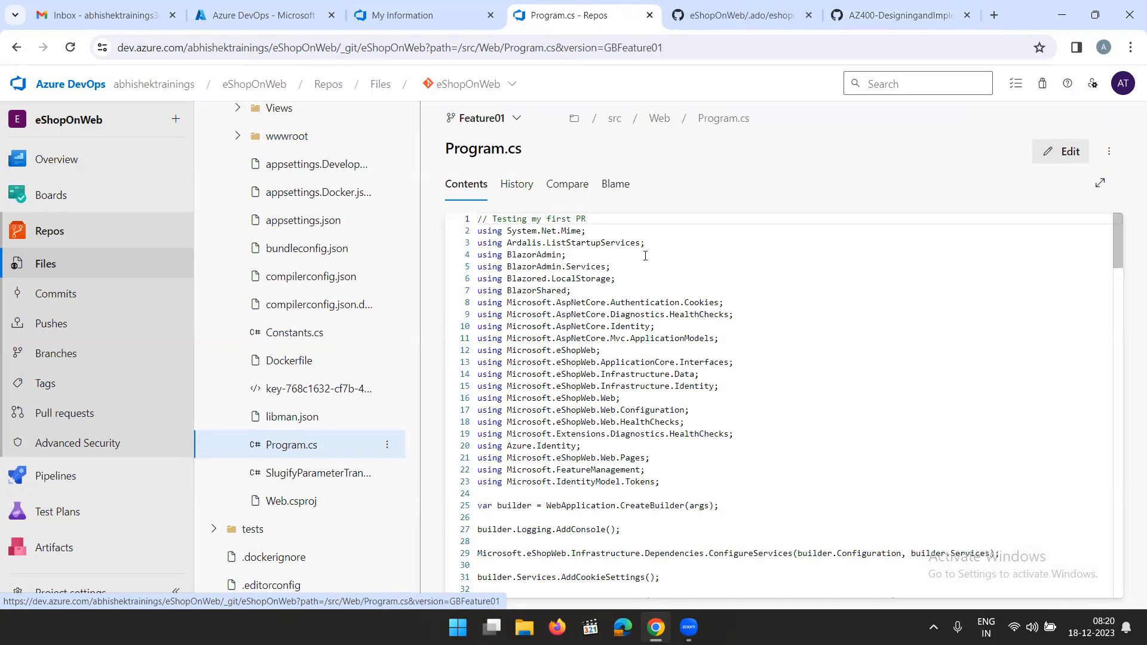
# Edit Program.cs and replace its first line with the copied comment "// Testing my PR"
pyautogui.click(1064, 151)
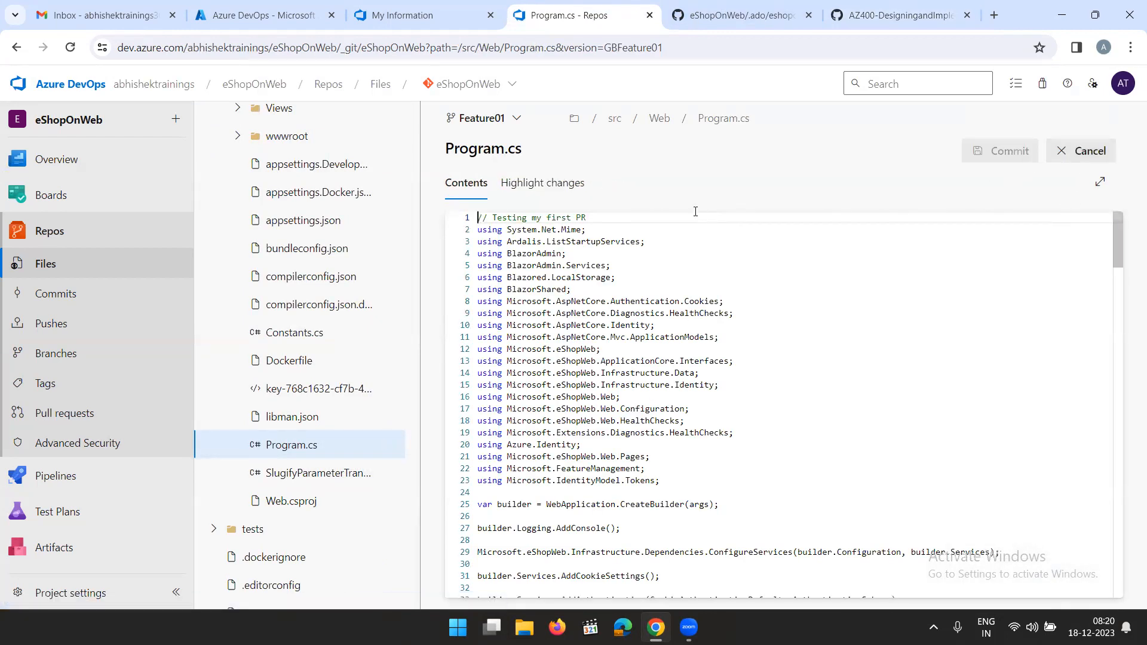
pyautogui.moveTo(577, 224); pyautogui.dragTo(464, 226)
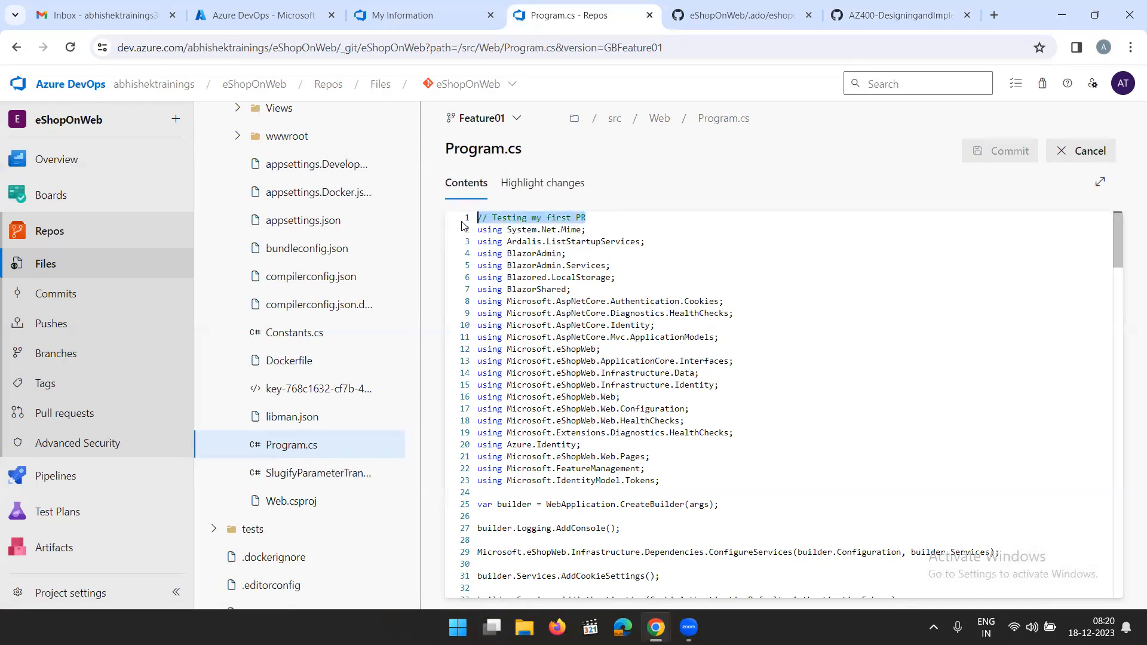
pyautogui.hotkey('ctrl', 'v')
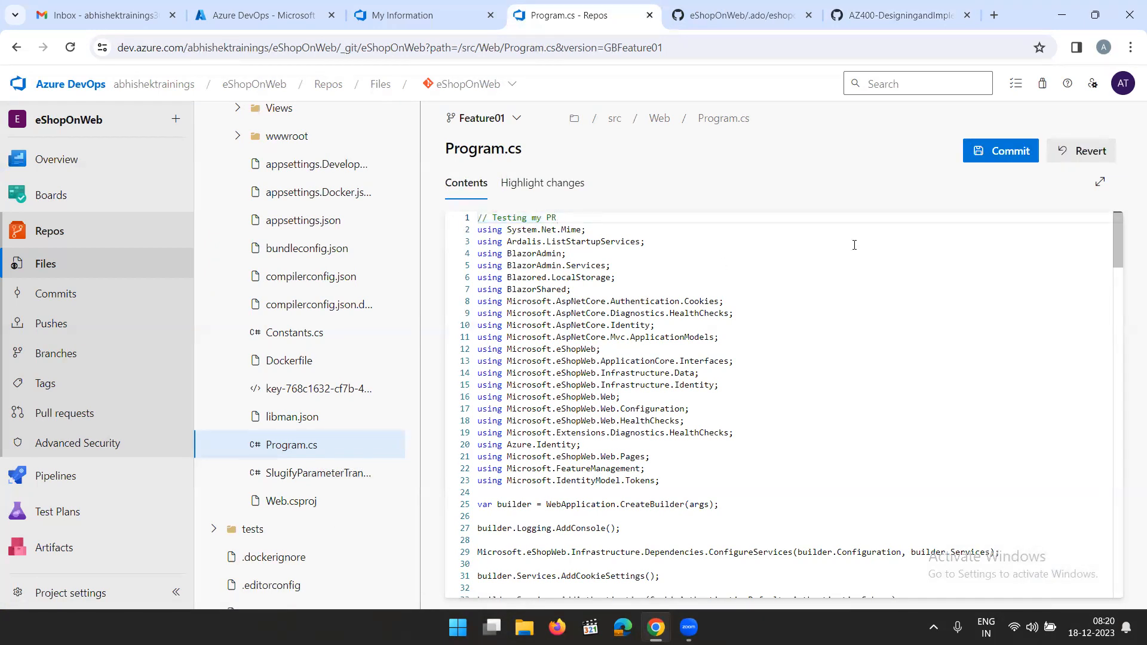
# Commit the Program.cs change to Feature01 with the comment "Testing my PR Updated Program.cs"
pyautogui.click(1015, 157)
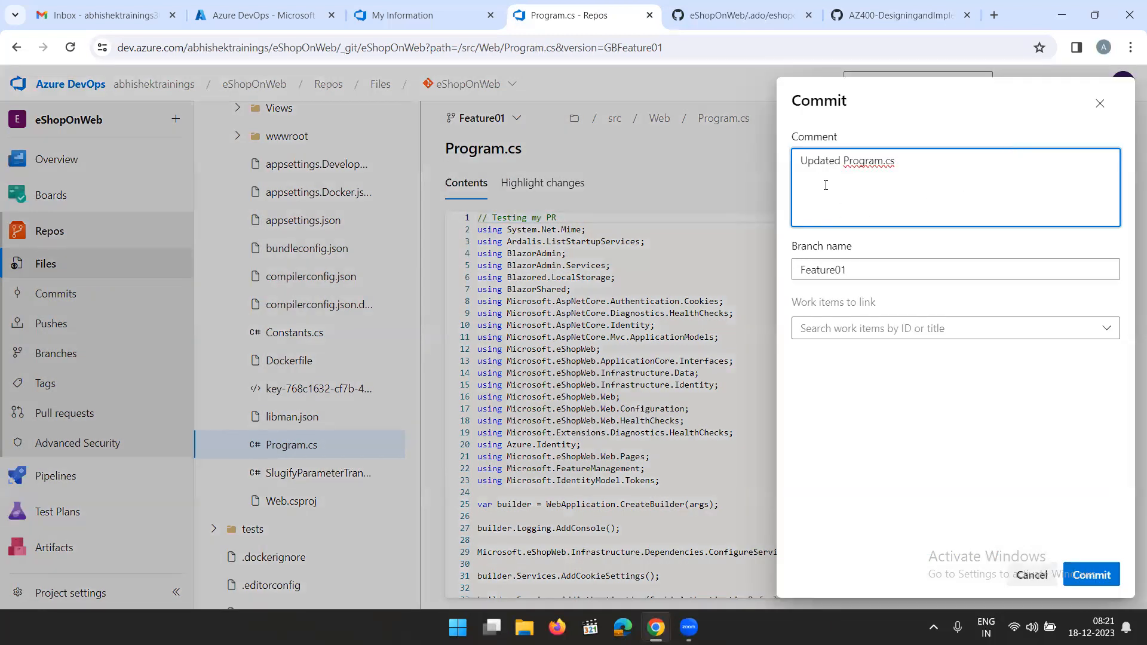
pyautogui.hotkey('ctrl', 'v')
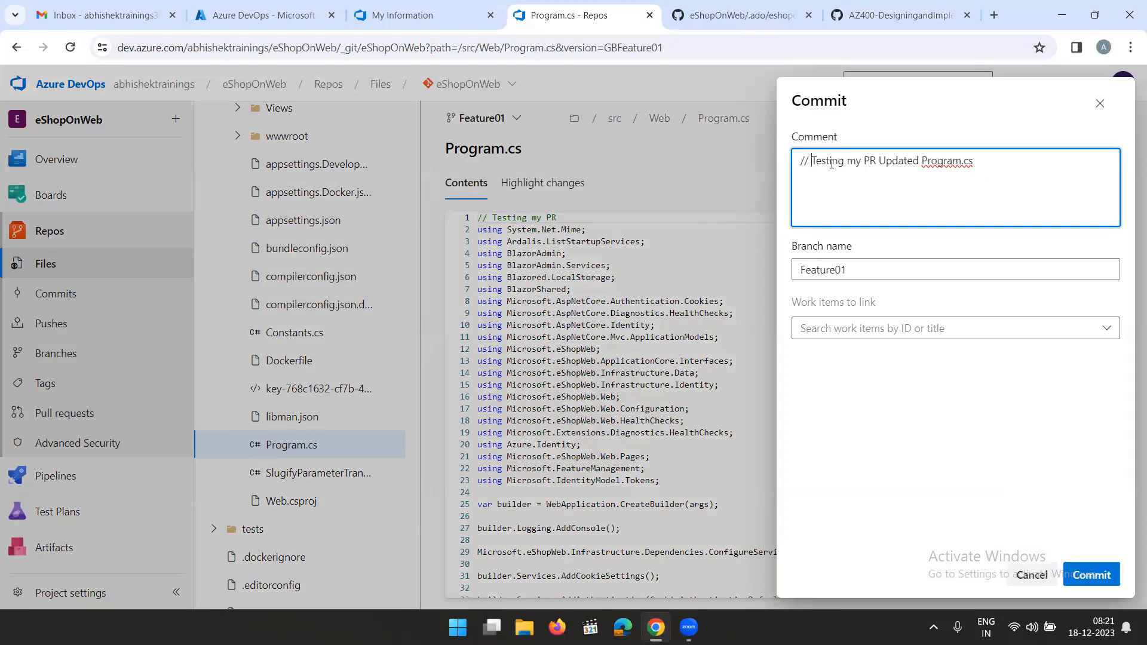
pyautogui.press('BackSpace')
pyautogui.press('BackSpace')
pyautogui.press('BackSpace')
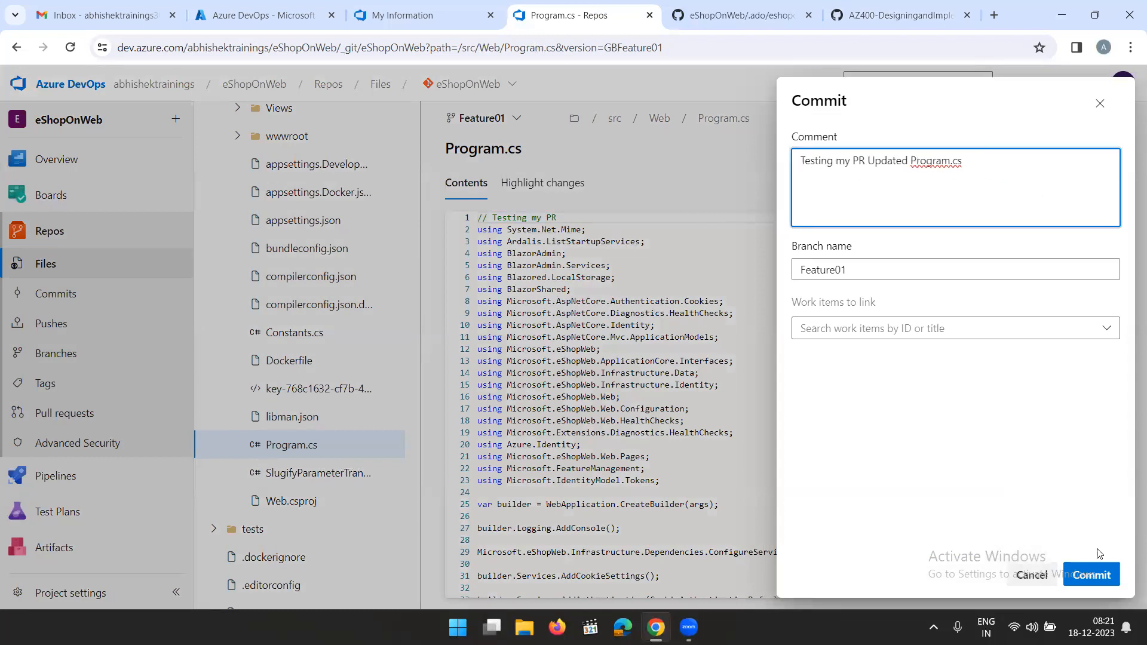
pyautogui.click(1096, 574)
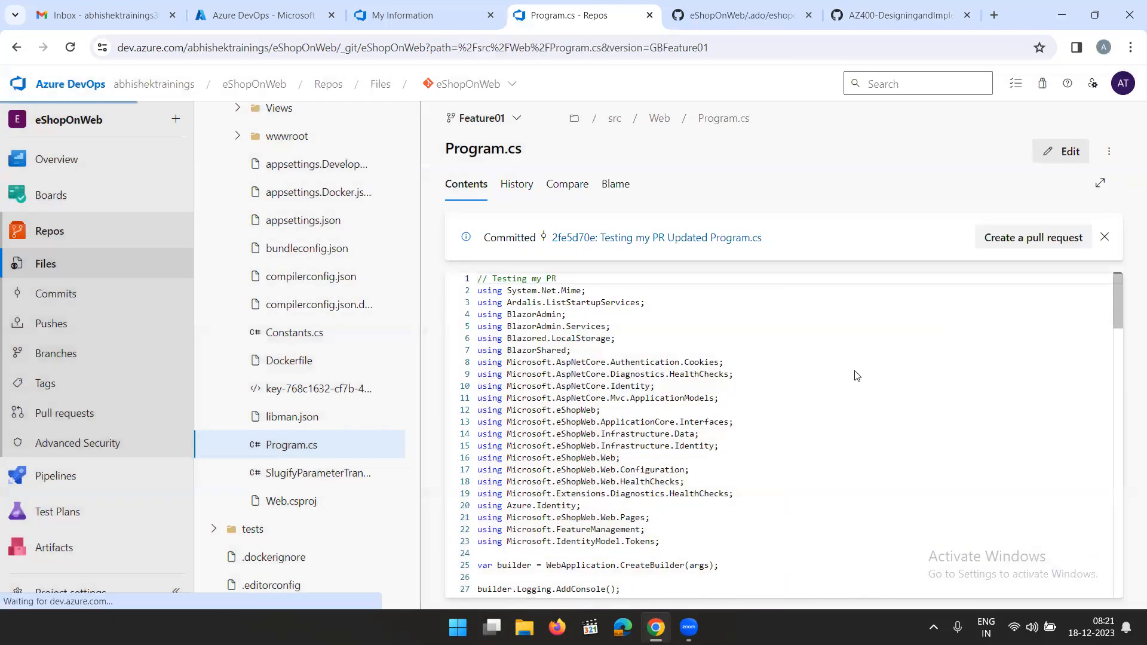
# Check the lab's remaining Task 3 instructions and create a pull request from Feature01 into main with the default title and description
pyautogui.click(865, 19)
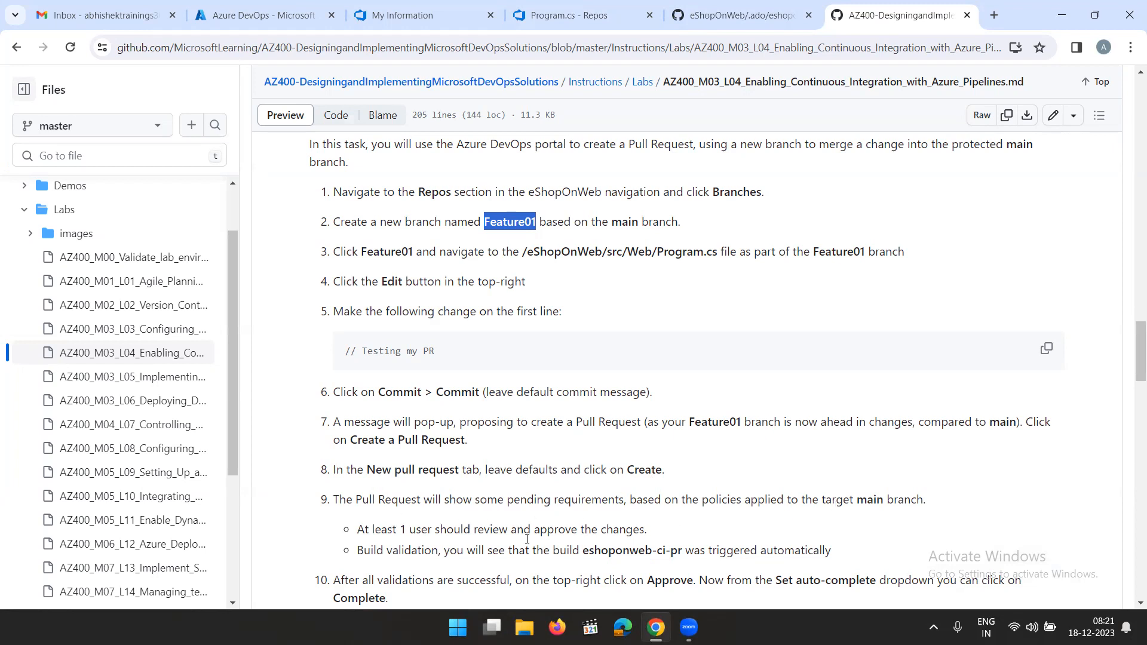
pyautogui.scroll(-1, 370, 518)
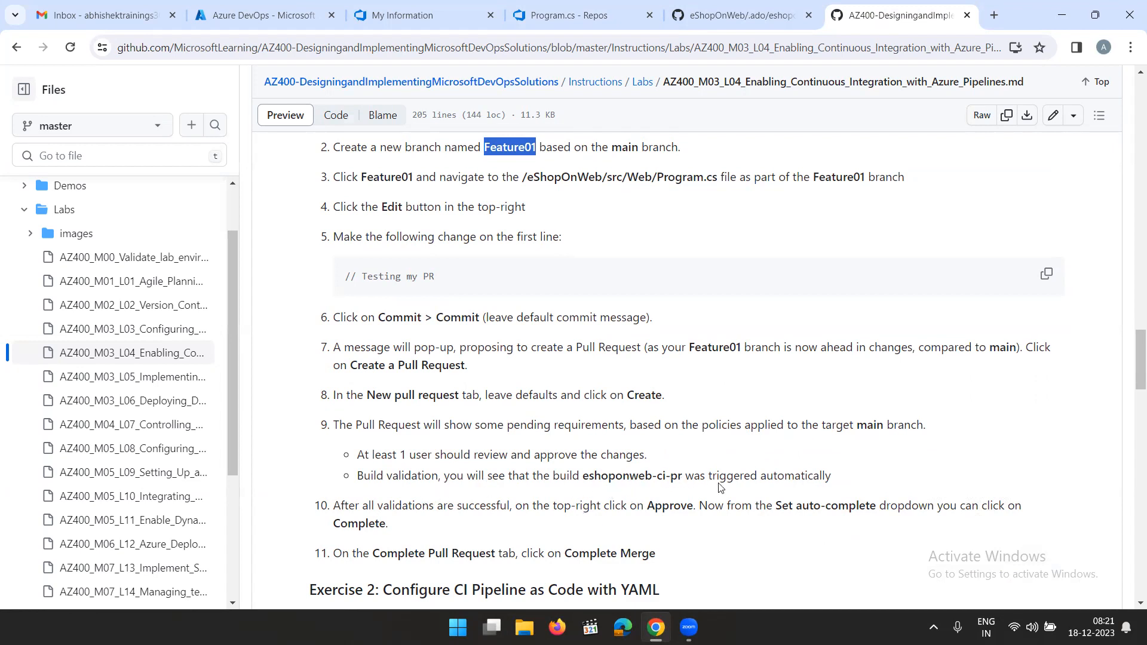
pyautogui.scroll(-1, 776, 484)
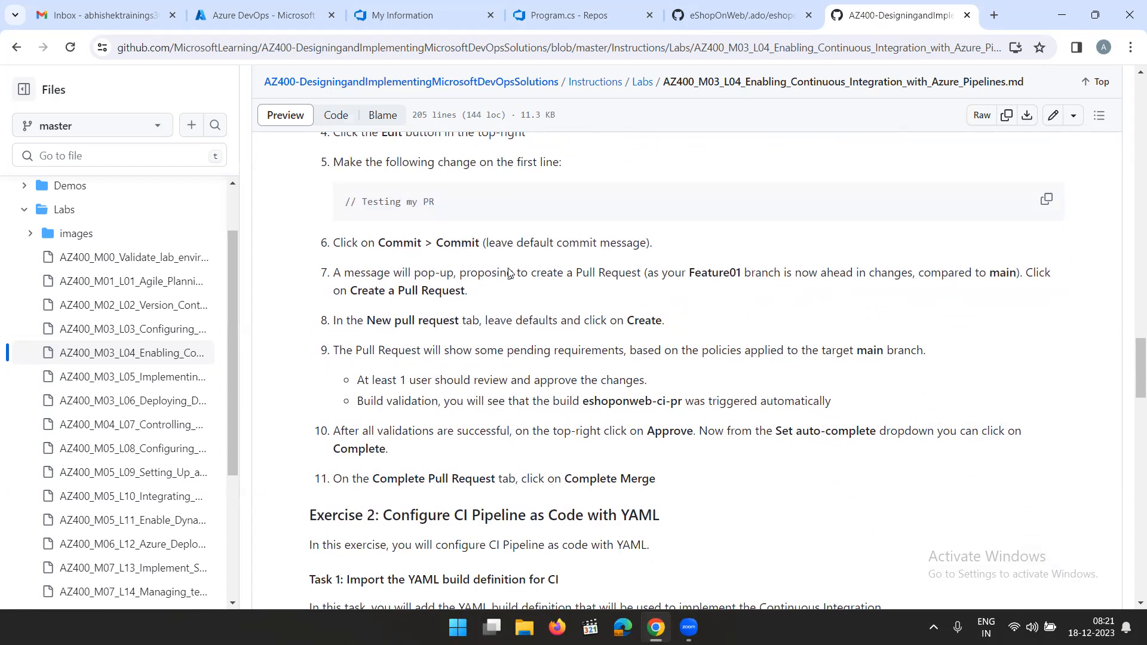
pyautogui.click(582, 22)
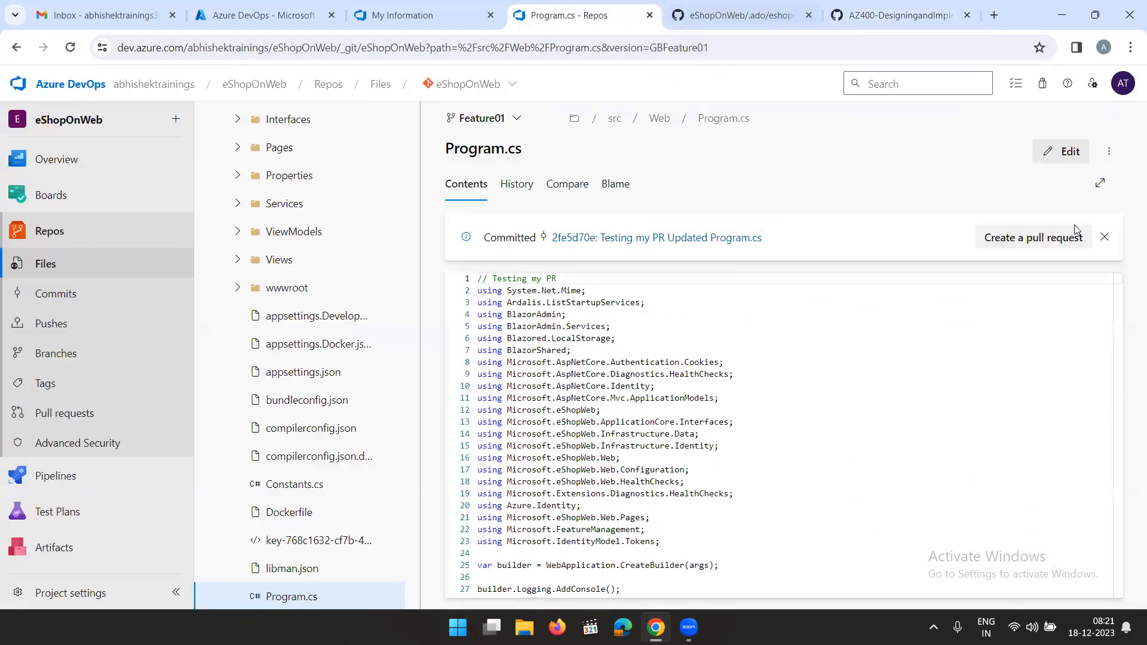
pyautogui.click(1026, 238)
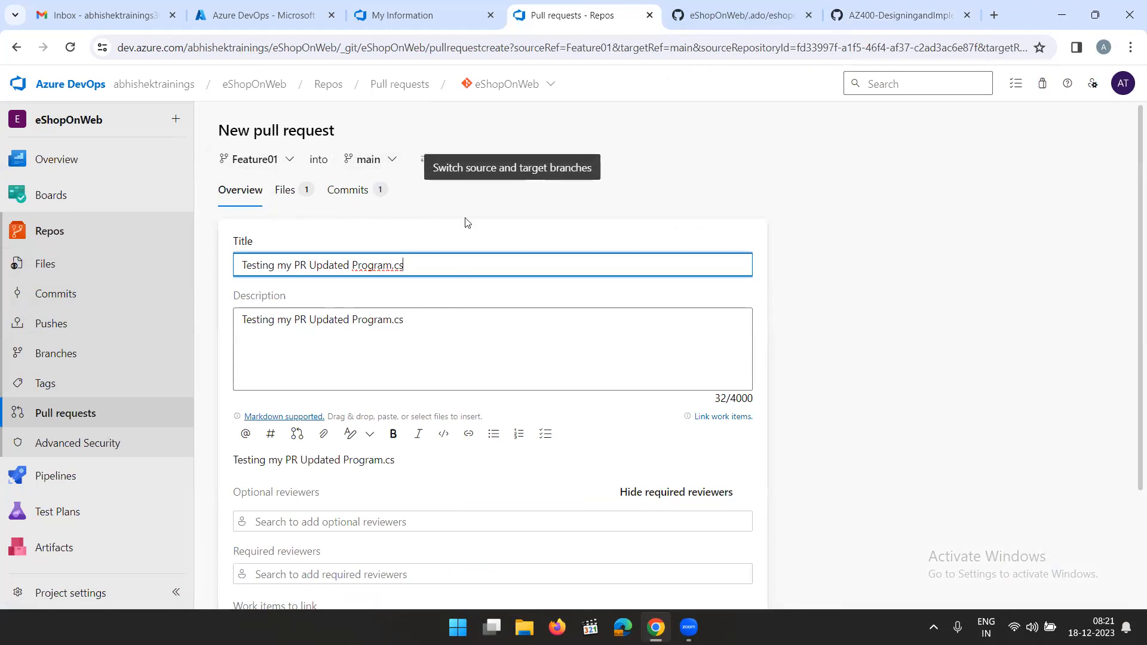
pyautogui.scroll(-3, 561, 335)
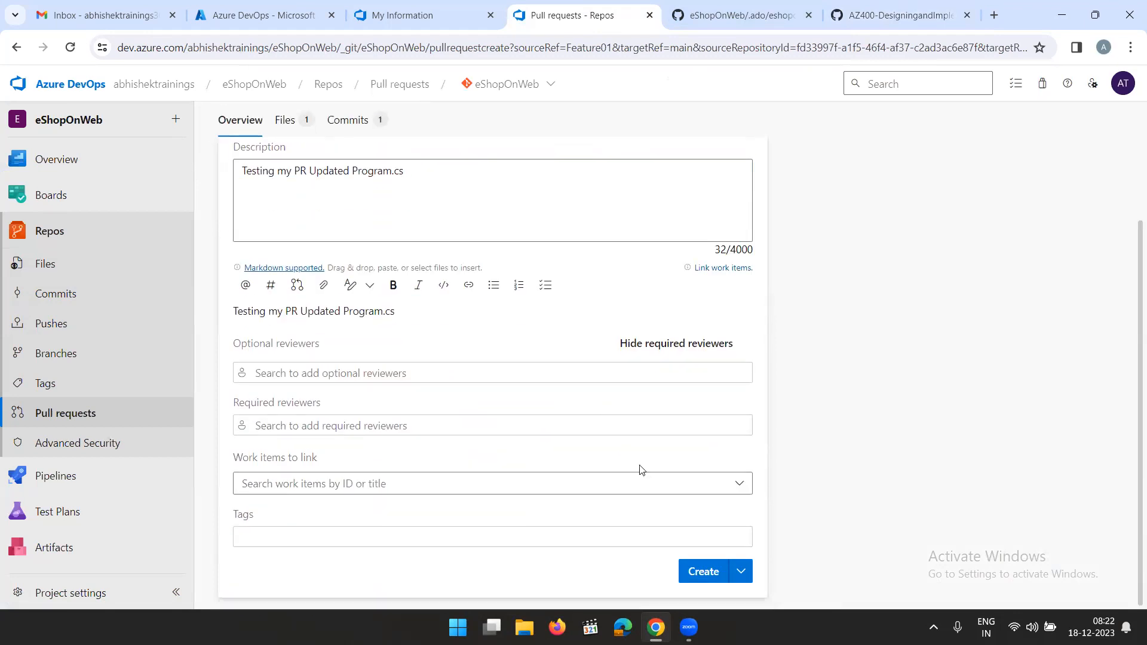
pyautogui.click(705, 572)
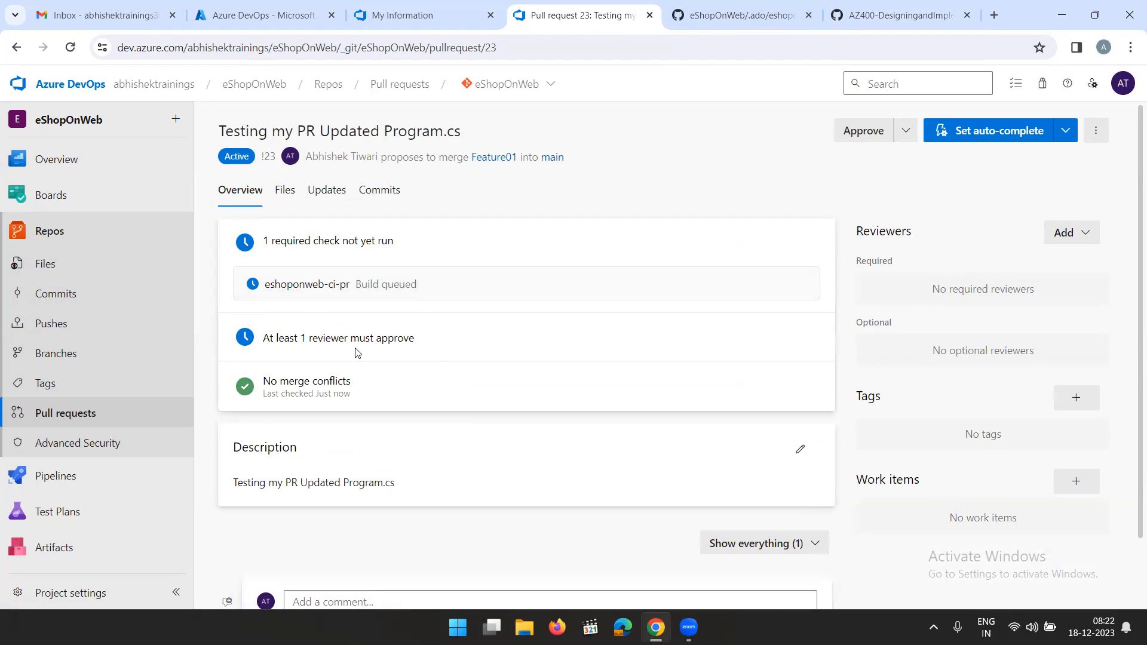
# Open the eshoponweb-ci-pr run from the pull request and follow the Build job's logs
pyautogui.click(366, 293)
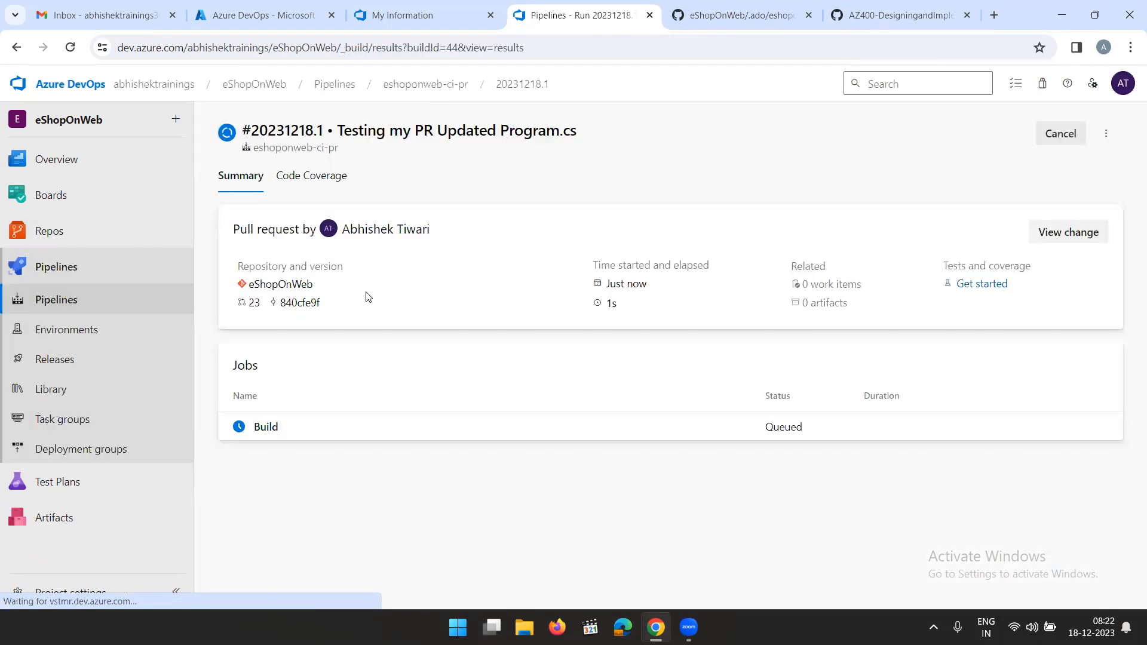
pyautogui.click(346, 428)
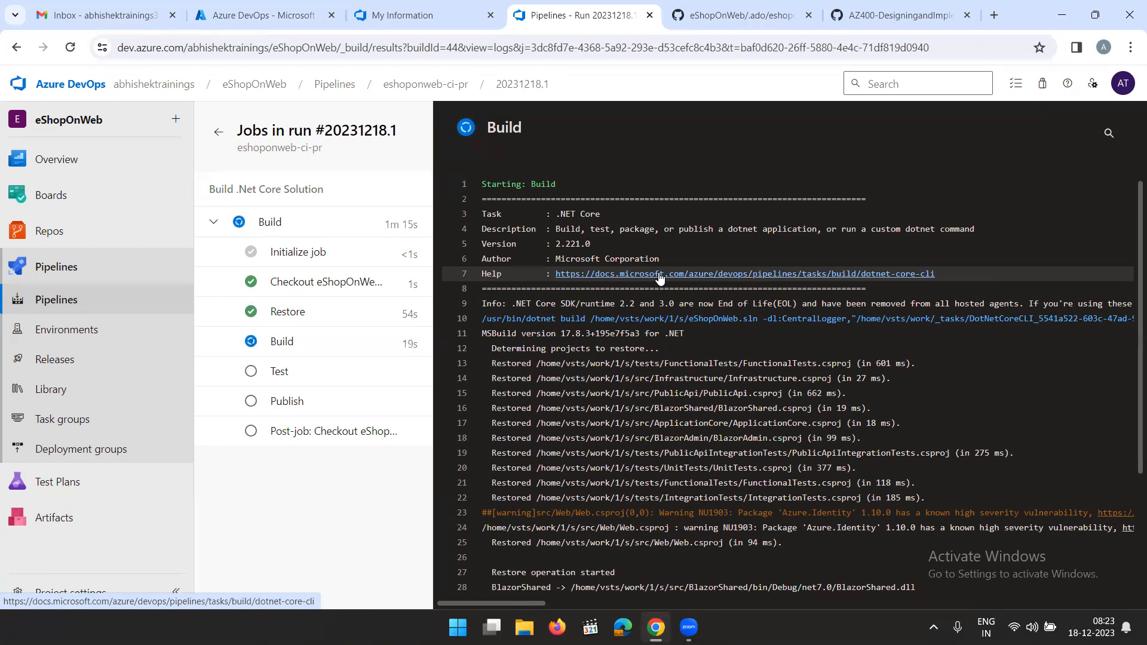
pyautogui.scroll(-5, 659, 276)
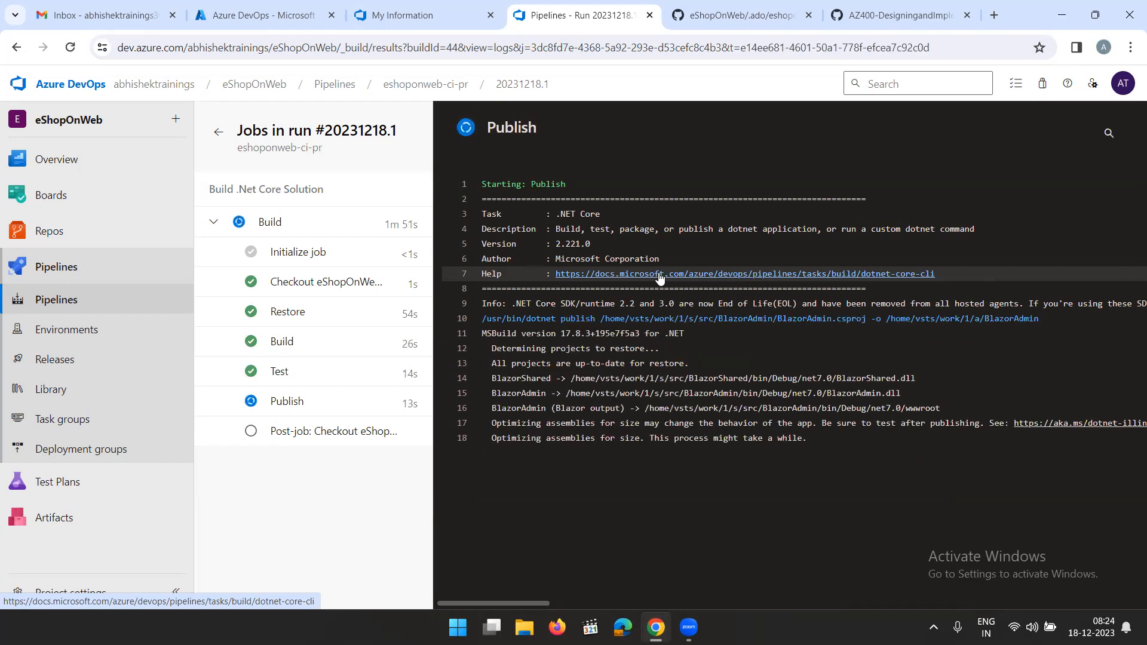
# Reopen the "Testing my PR Updated Program.cs" pull request and add your own account as a required reviewer
pyautogui.click(74, 241)
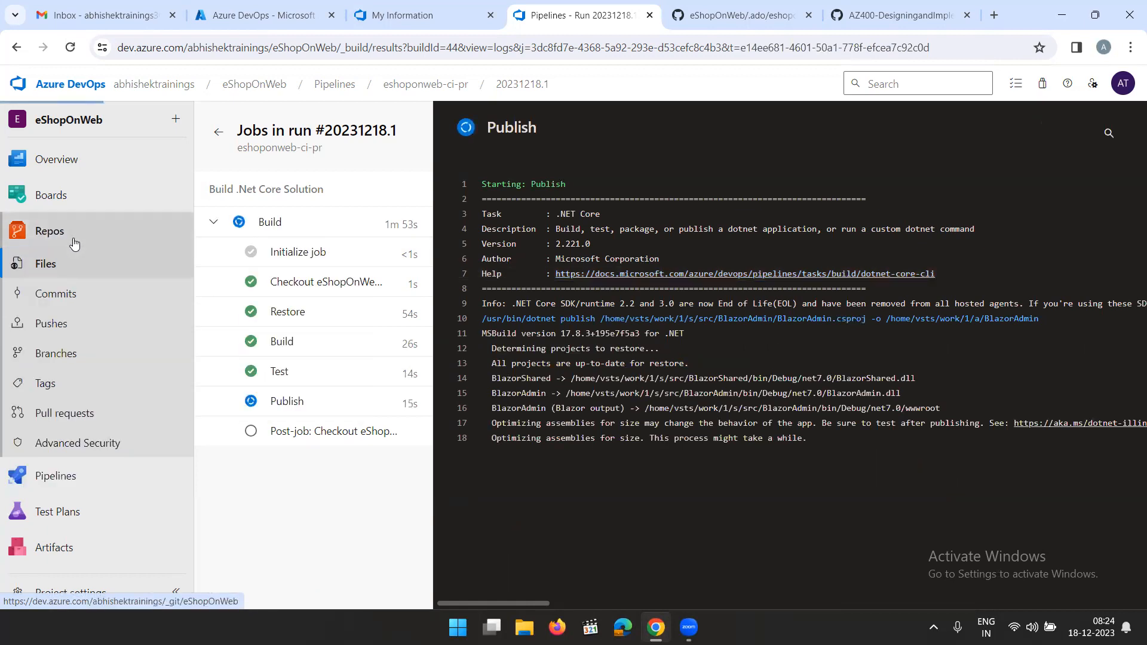
pyautogui.click(62, 413)
pyautogui.click(656, 270)
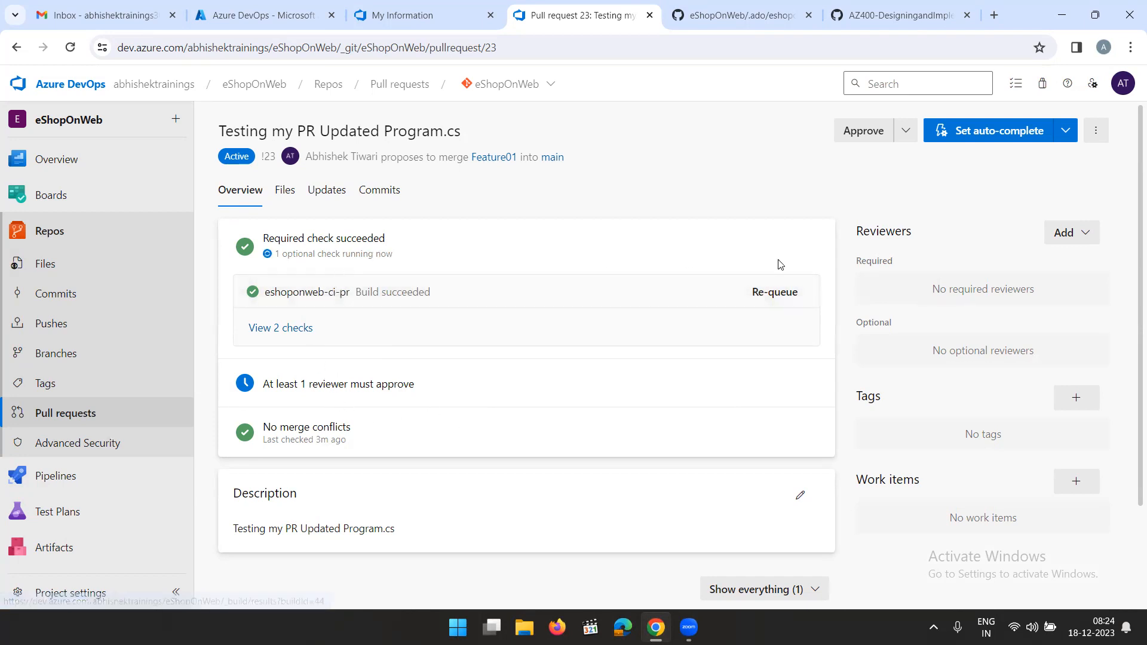
pyautogui.click(959, 290)
pyautogui.write('ab')
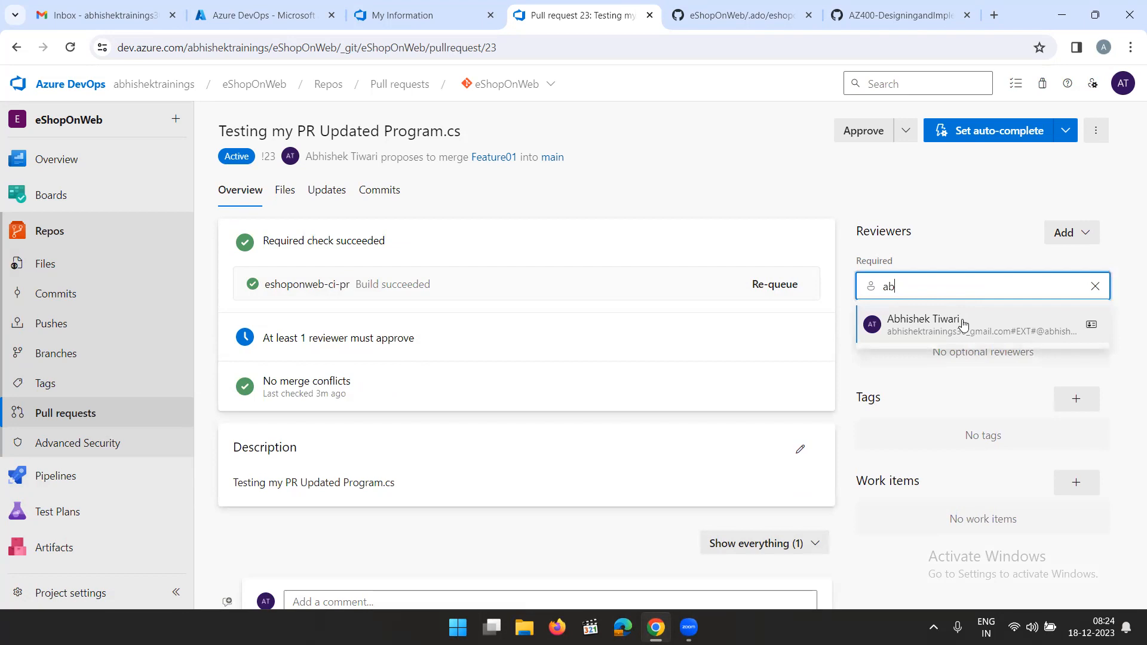
pyautogui.click(962, 325)
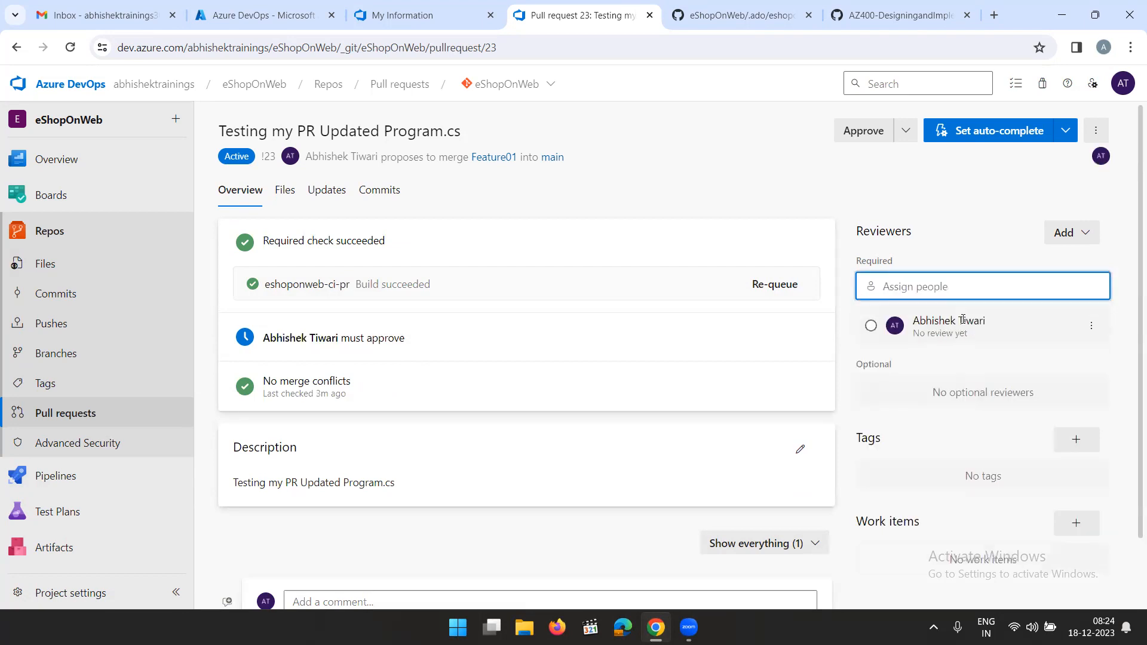
# Approve the pull request, complete it with the default Merge (no fast forward) options, and return to the pull request list
pyautogui.click(861, 133)
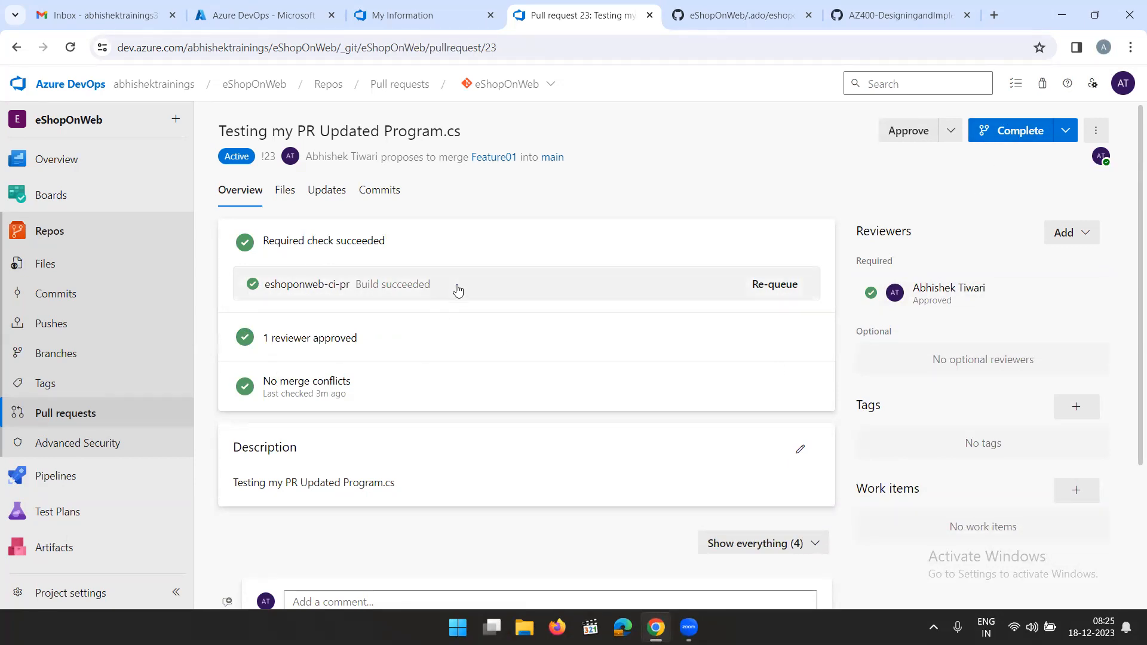
pyautogui.click(998, 135)
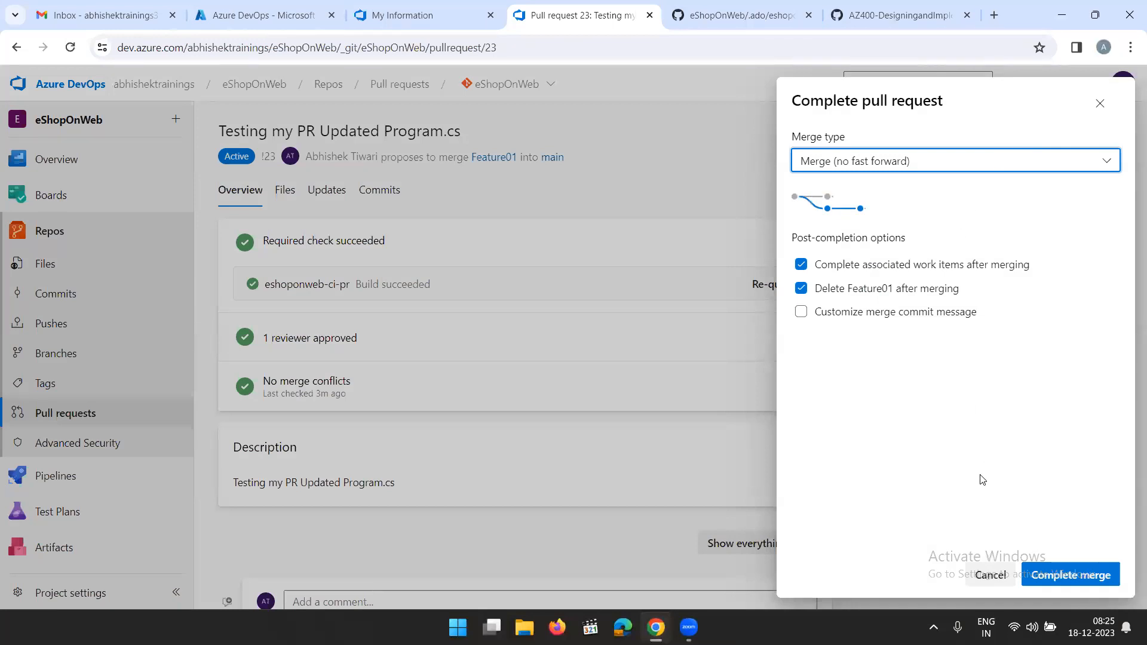
pyautogui.click(1063, 577)
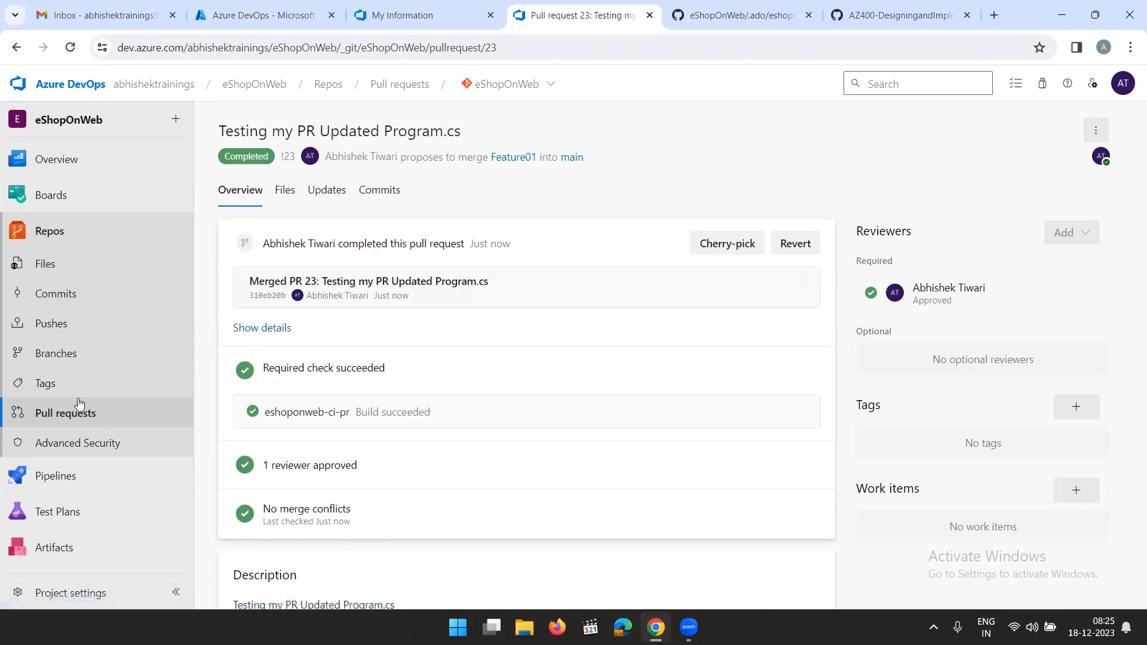
pyautogui.click(60, 413)
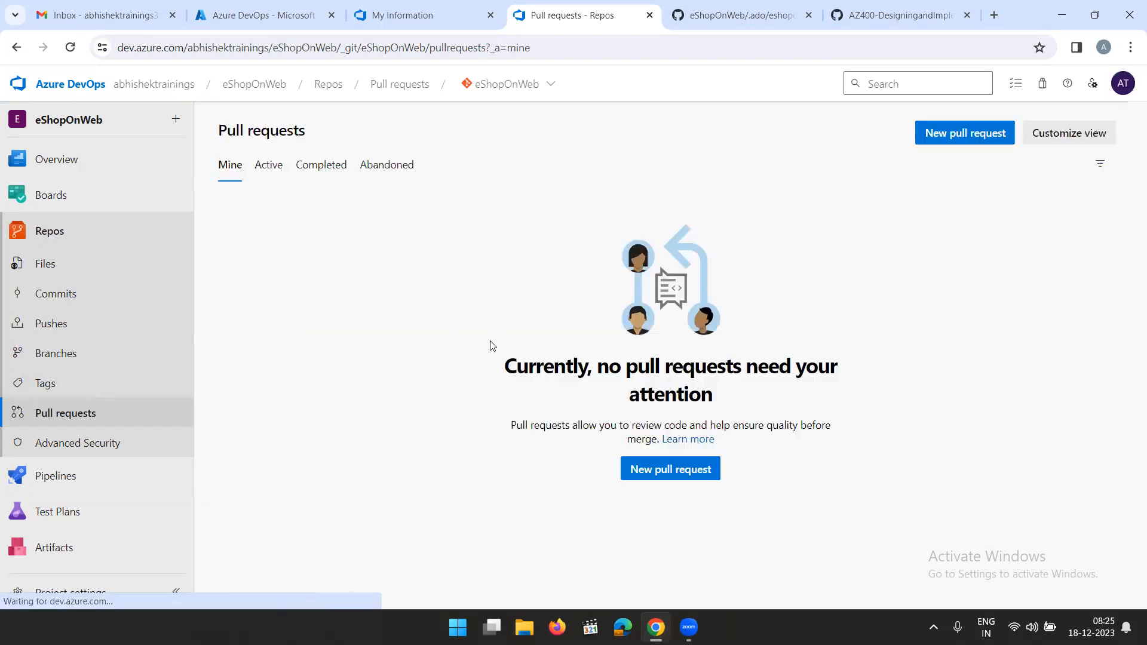
# Read the lab's Exercise 2 Task 1 instructions and start a new Azure Repos Git pipeline for the eShopOnWeb repository
pyautogui.click(872, 17)
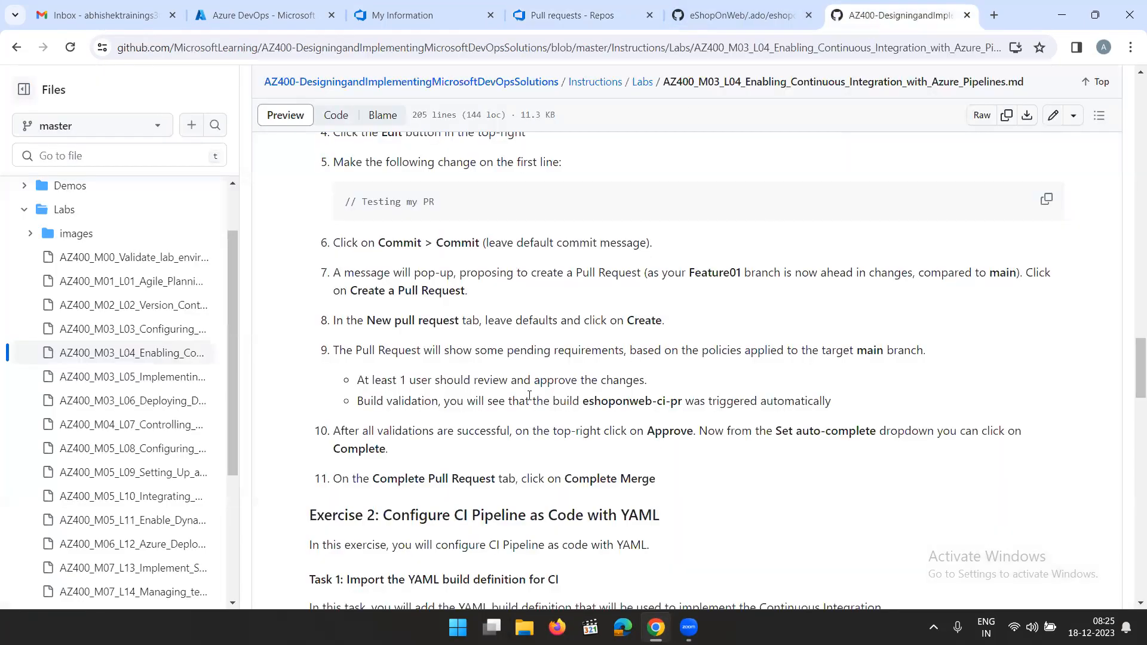
pyautogui.scroll(-2, 537, 385)
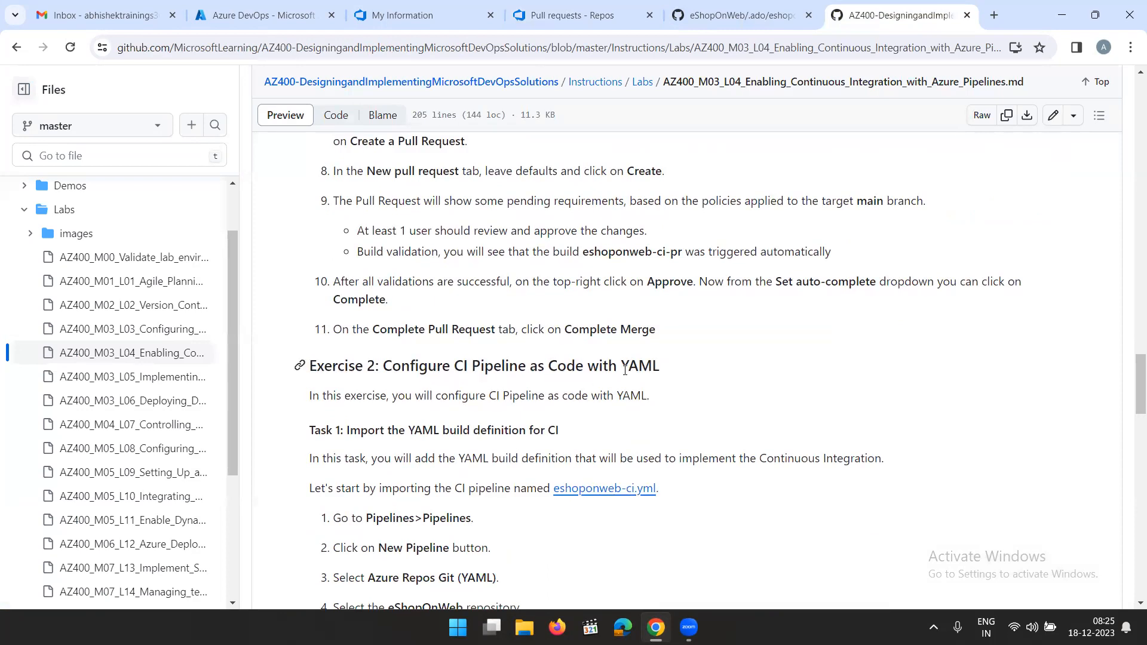
pyautogui.scroll(-1, 641, 372)
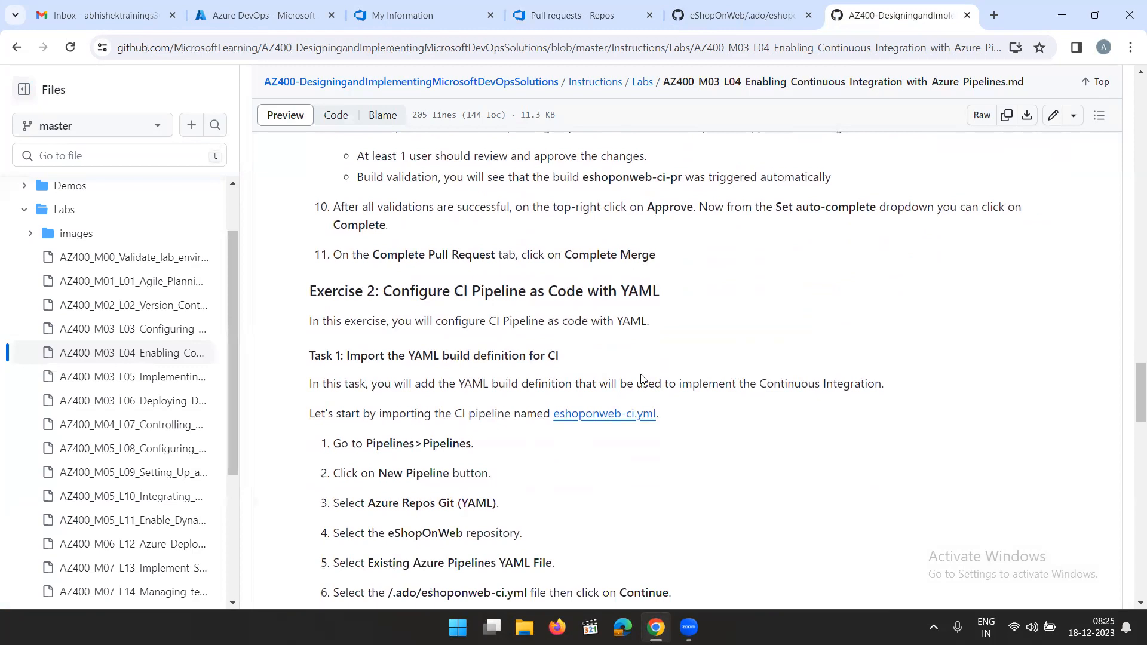
pyautogui.scroll(-2, 641, 380)
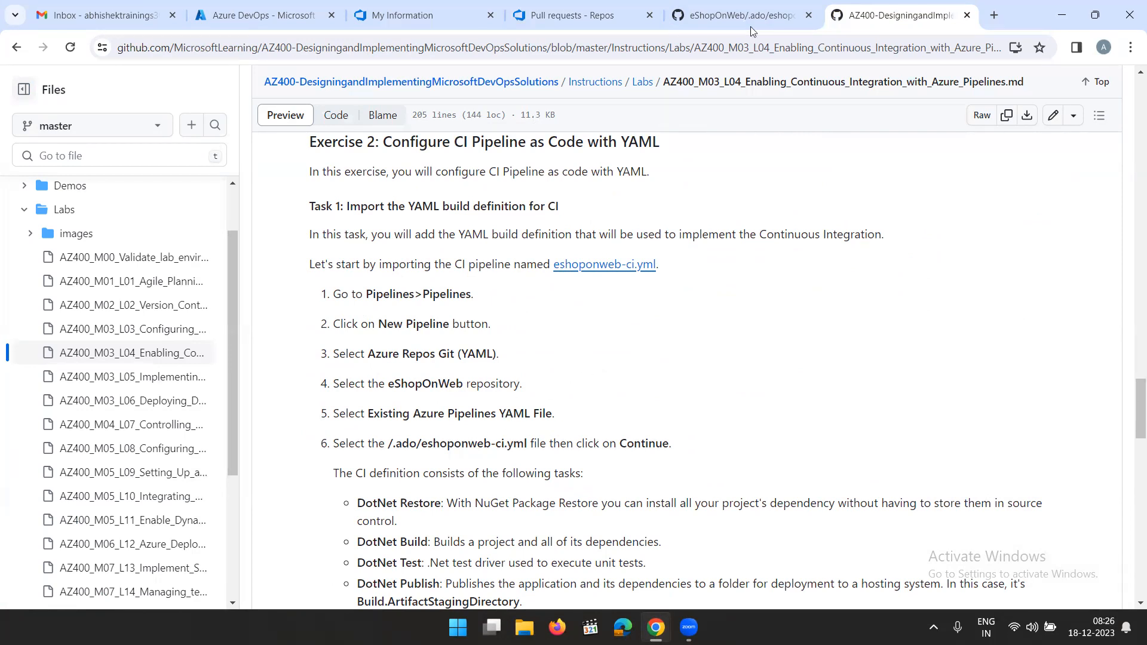
pyautogui.click(577, 15)
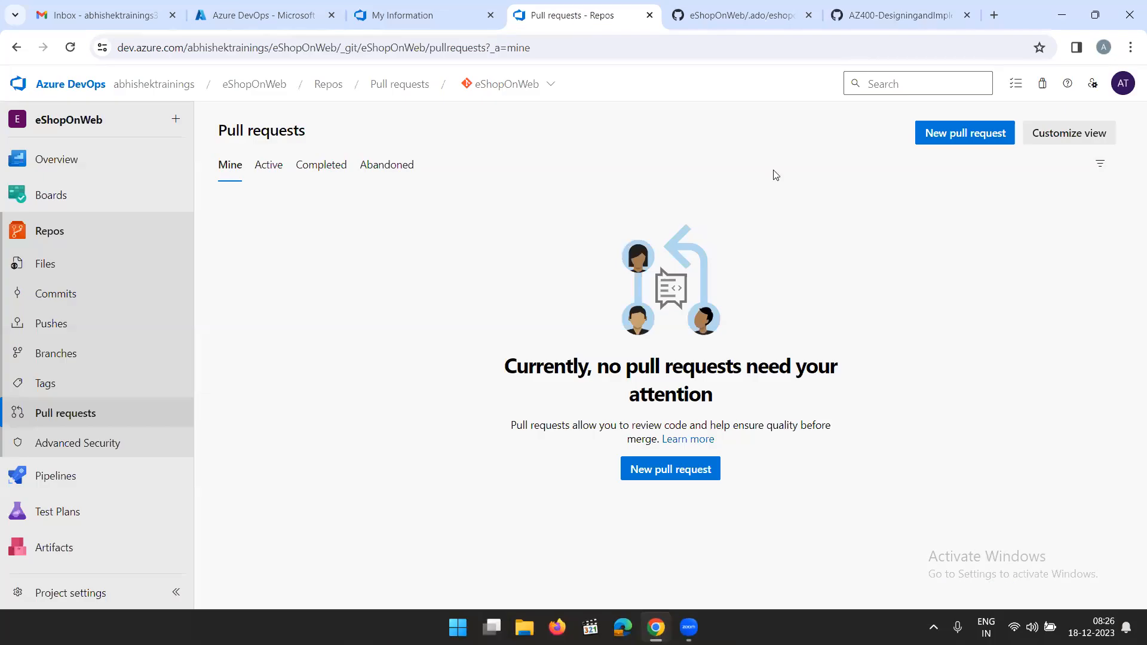
pyautogui.click(68, 481)
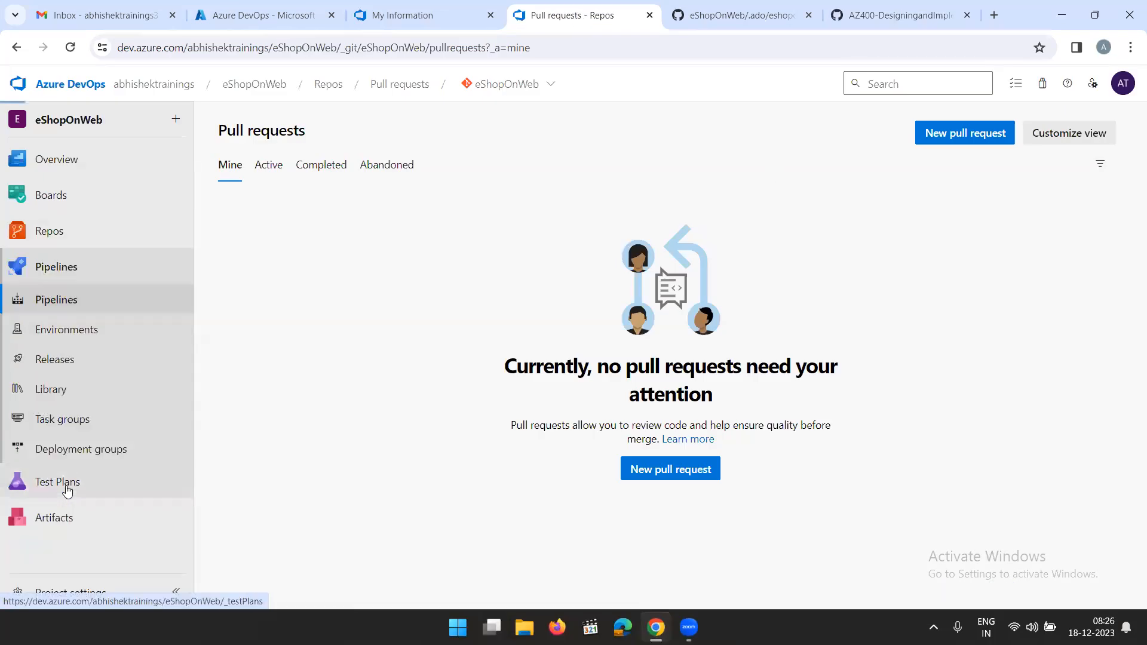
pyautogui.click(1030, 136)
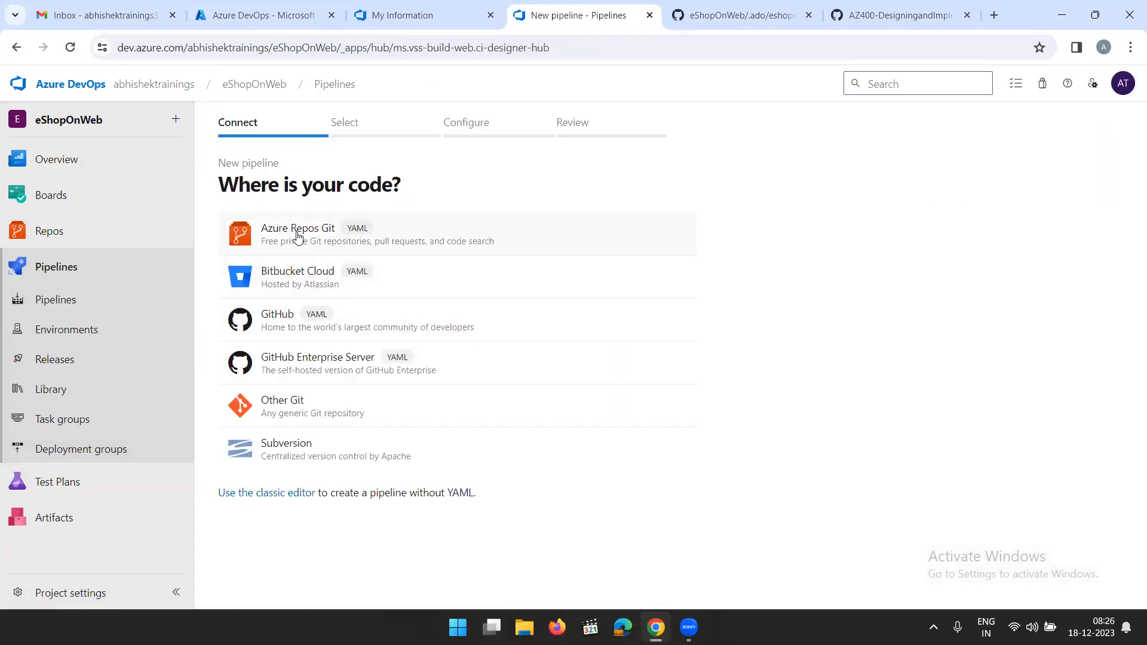
pyautogui.click(298, 237)
pyautogui.click(307, 287)
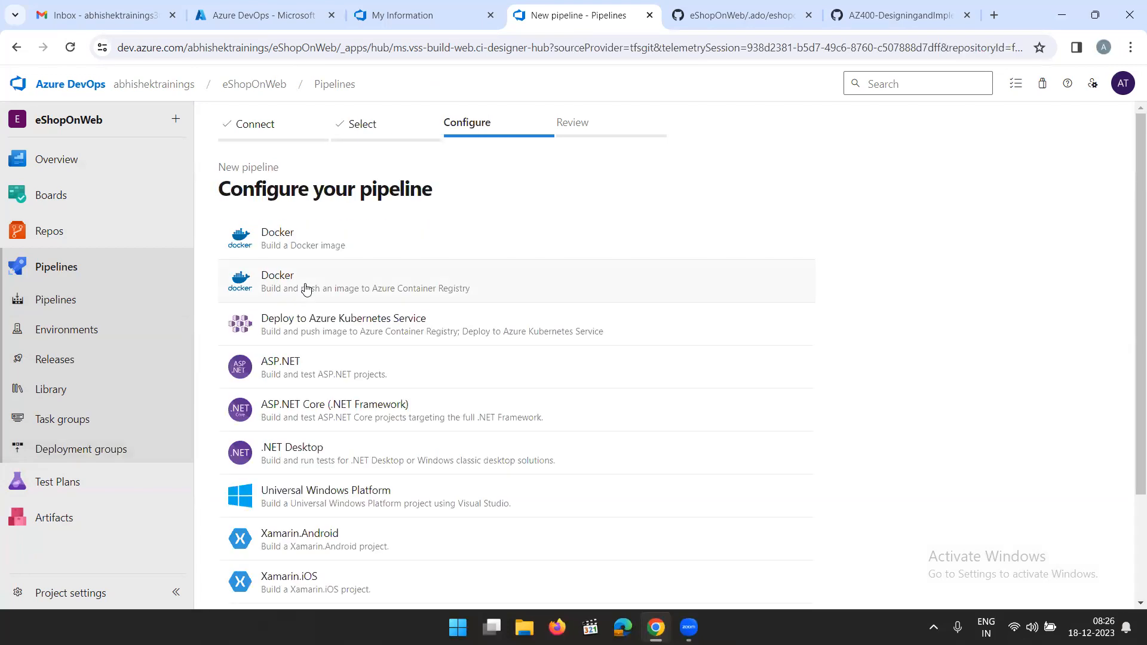
# Configure the pipeline from the existing YAML file /.ado/eshoponweb-ci.yml on the main branch and continue to its review
pyautogui.scroll(-3, 378, 418)
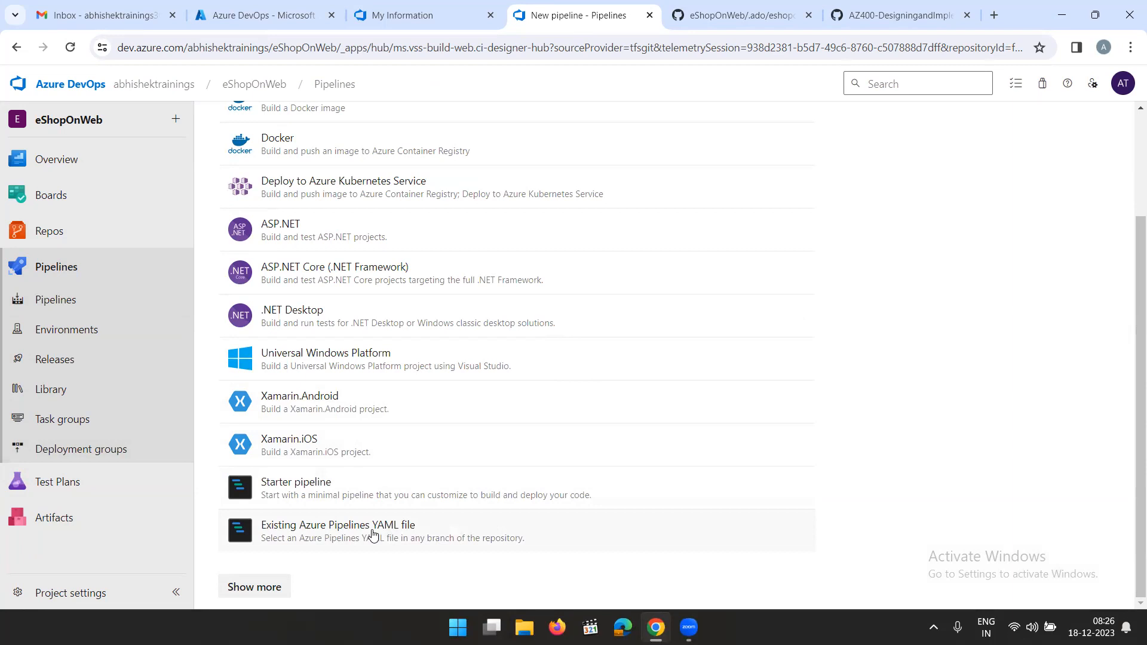
pyautogui.click(373, 533)
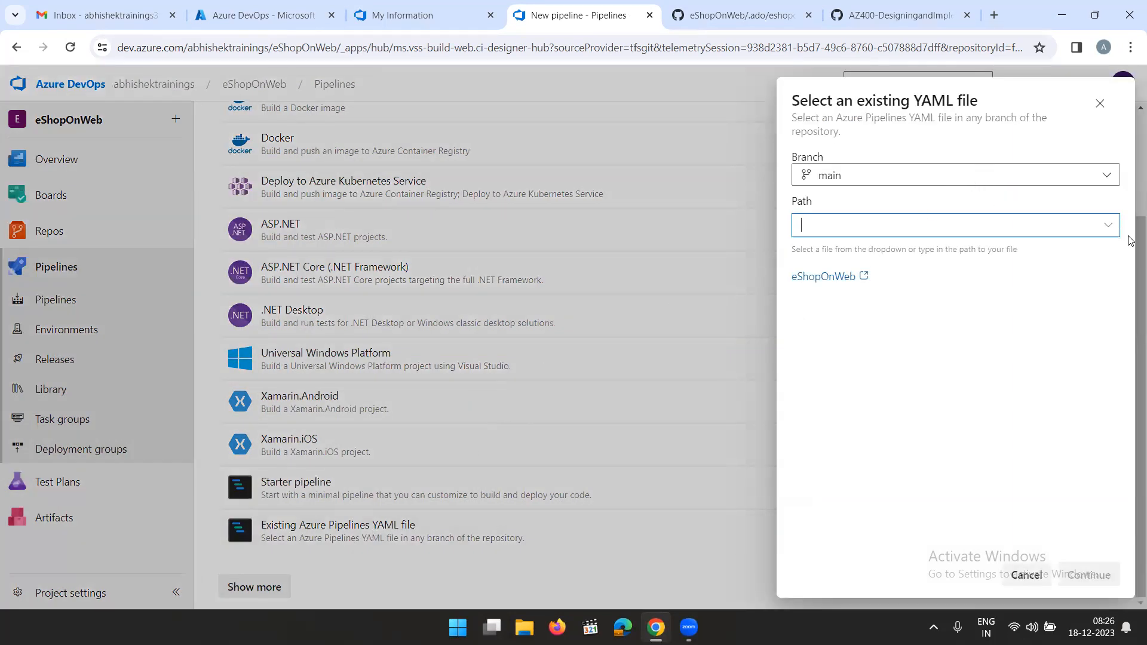
pyautogui.click(1108, 228)
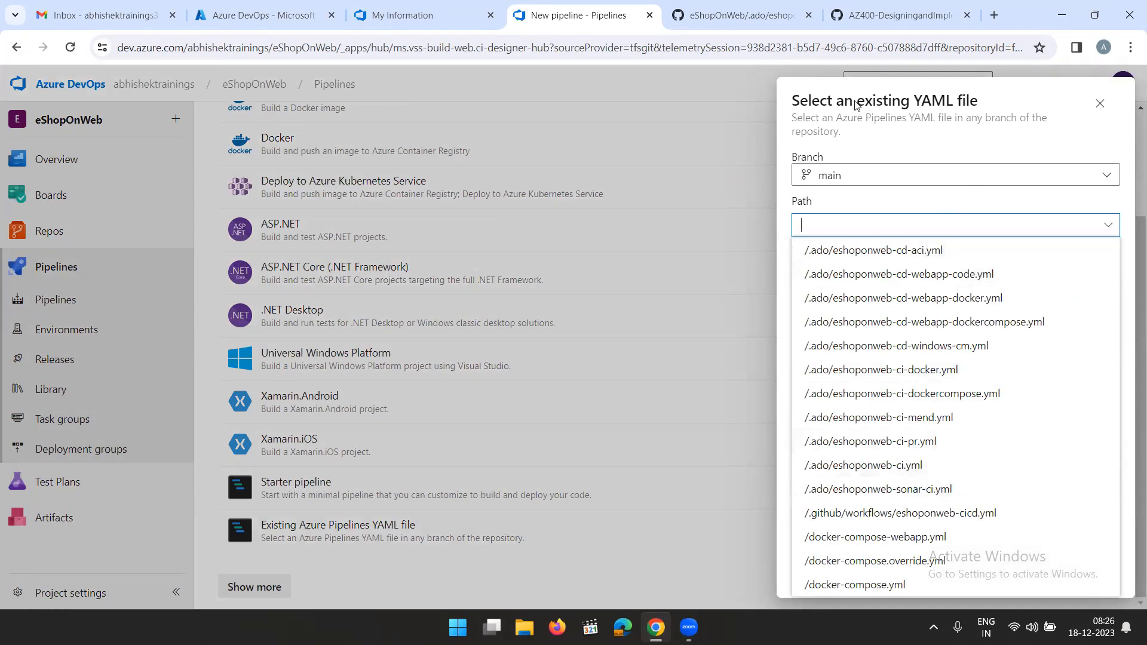
pyautogui.click(891, 7)
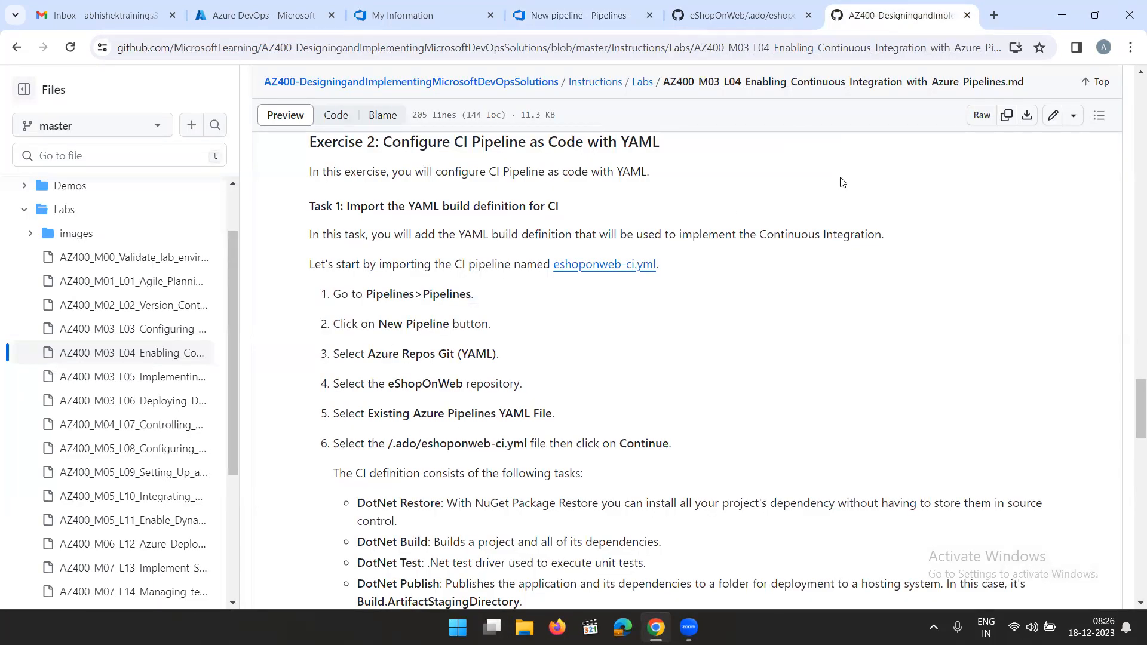
pyautogui.click(740, 14)
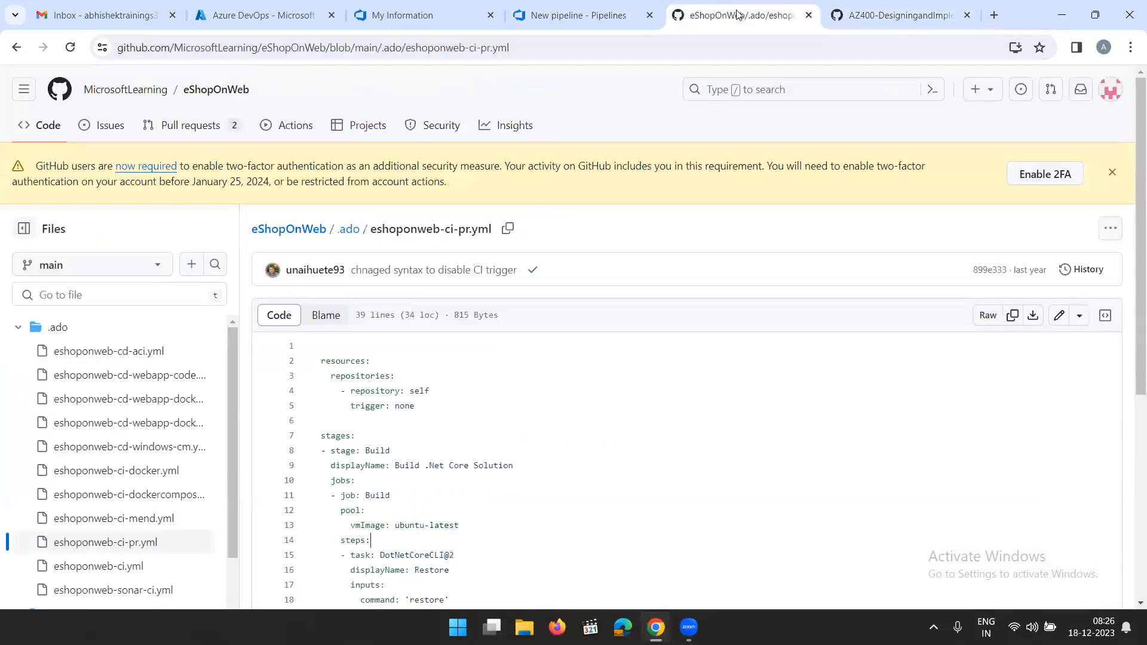
pyautogui.click(582, 22)
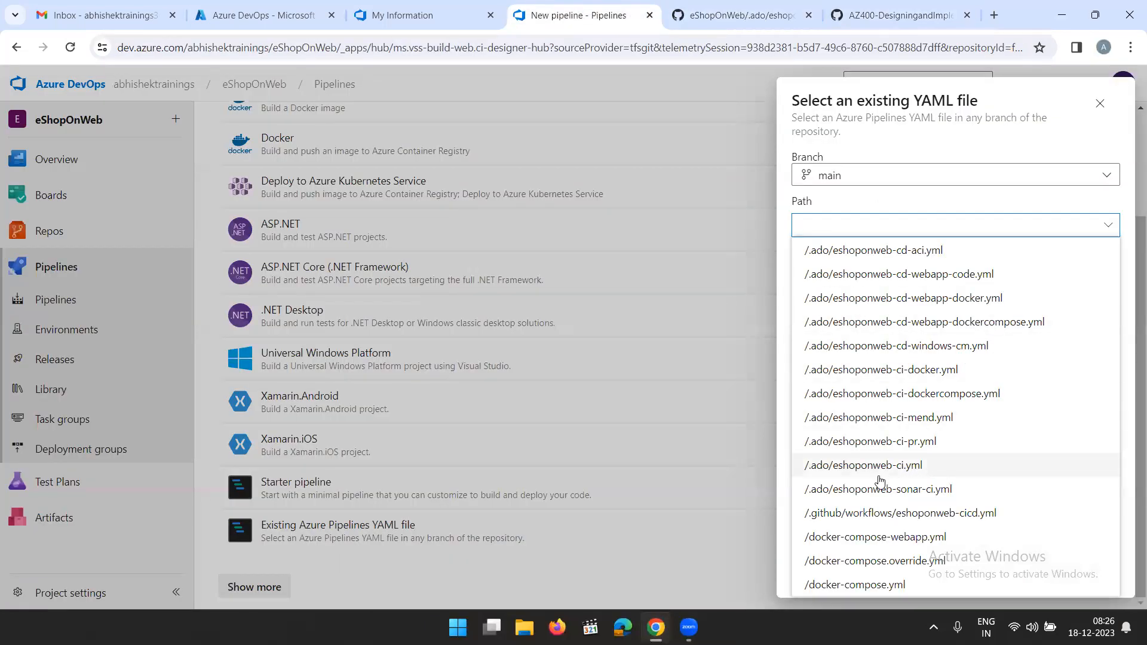
pyautogui.click(920, 470)
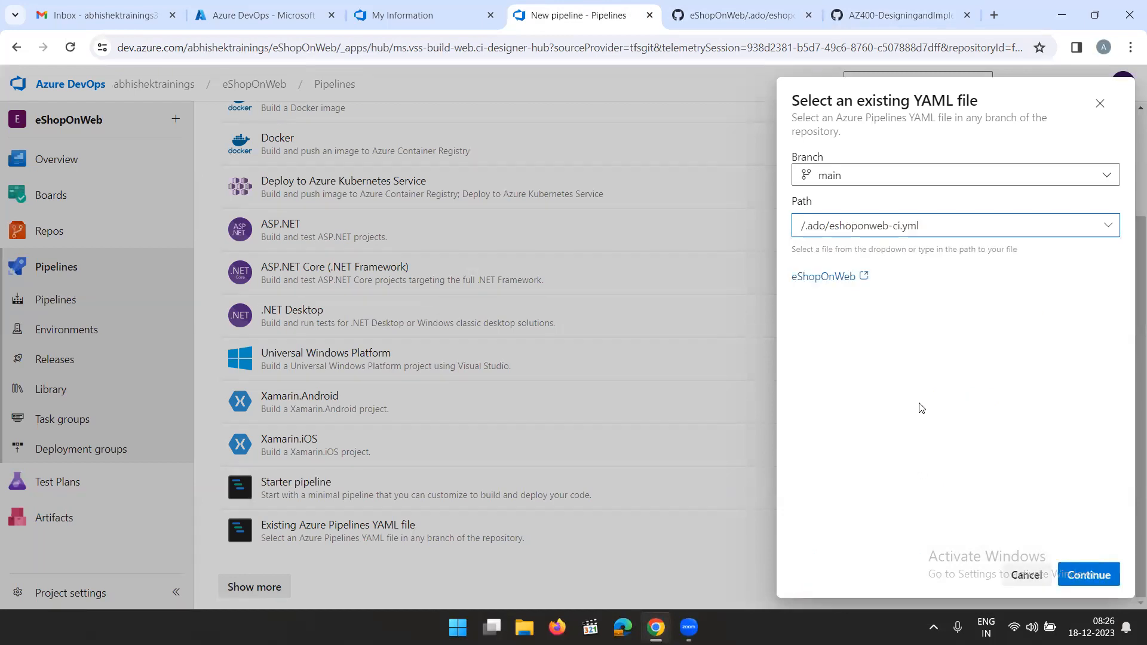
pyautogui.click(1091, 576)
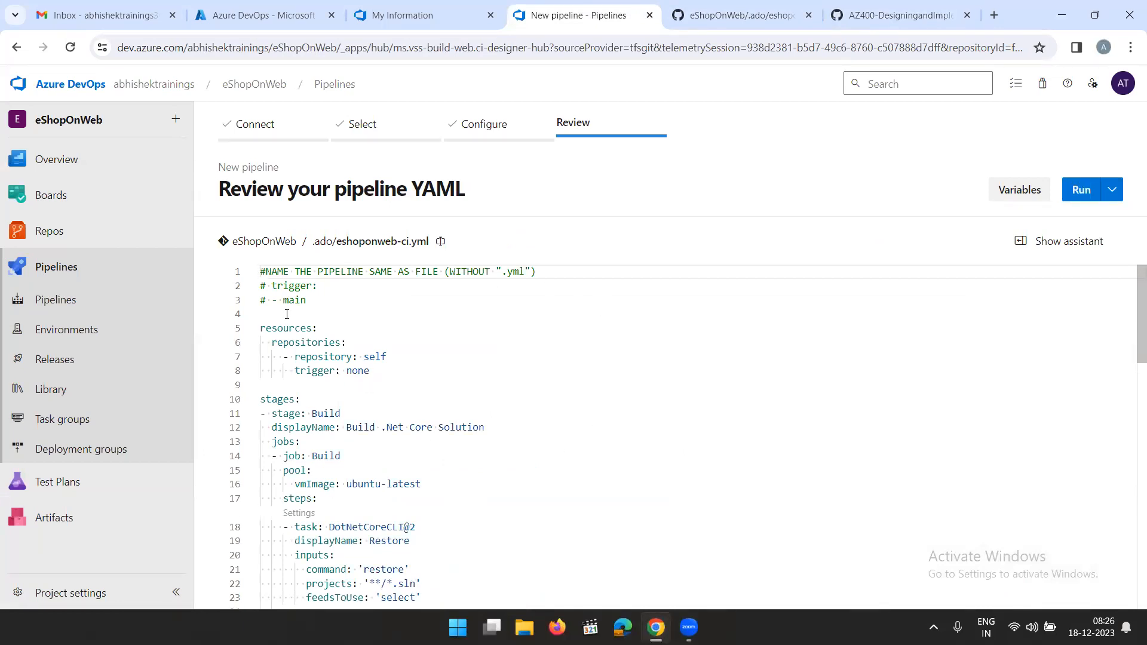
# Examine the commented trigger lines in eshoponweb-ci.yml and copy the replacement trigger code from the lab's Task 2: Enable Continuous Integration
pyautogui.moveTo(316, 286); pyautogui.dragTo(252, 289)
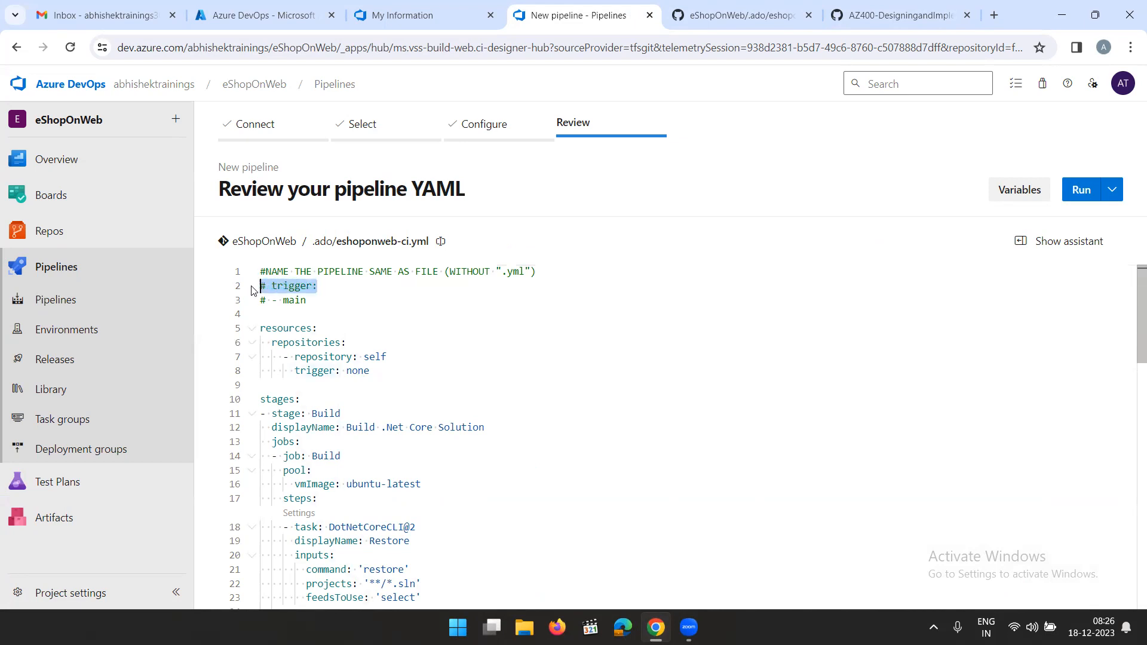
pyautogui.moveTo(323, 302); pyautogui.dragTo(261, 304)
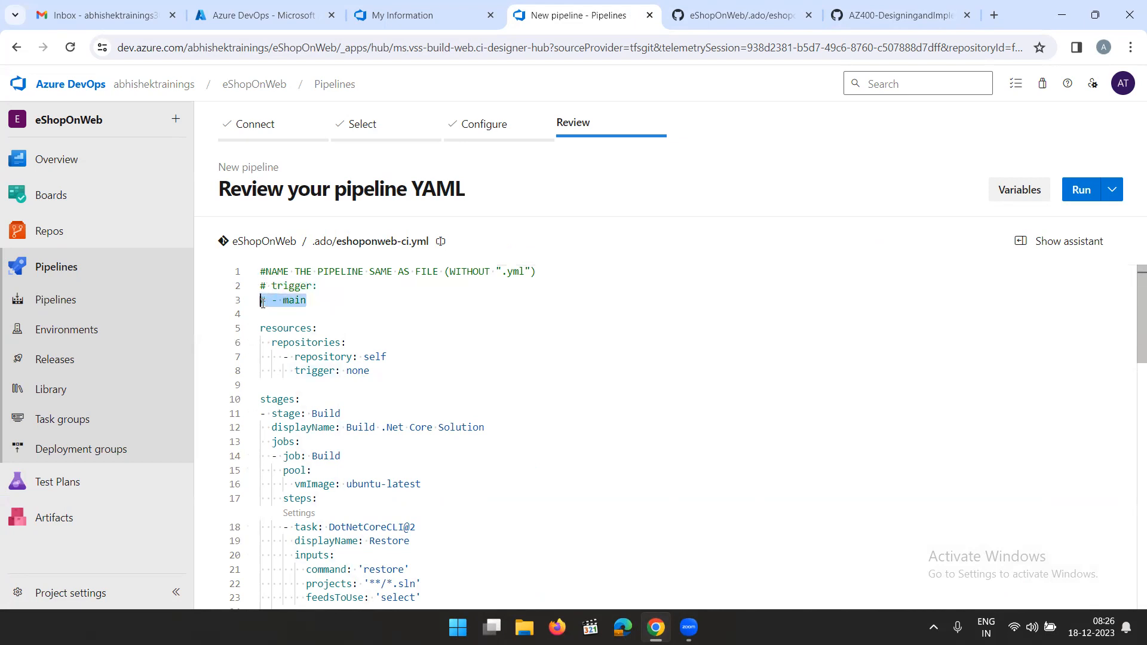
pyautogui.click(262, 287)
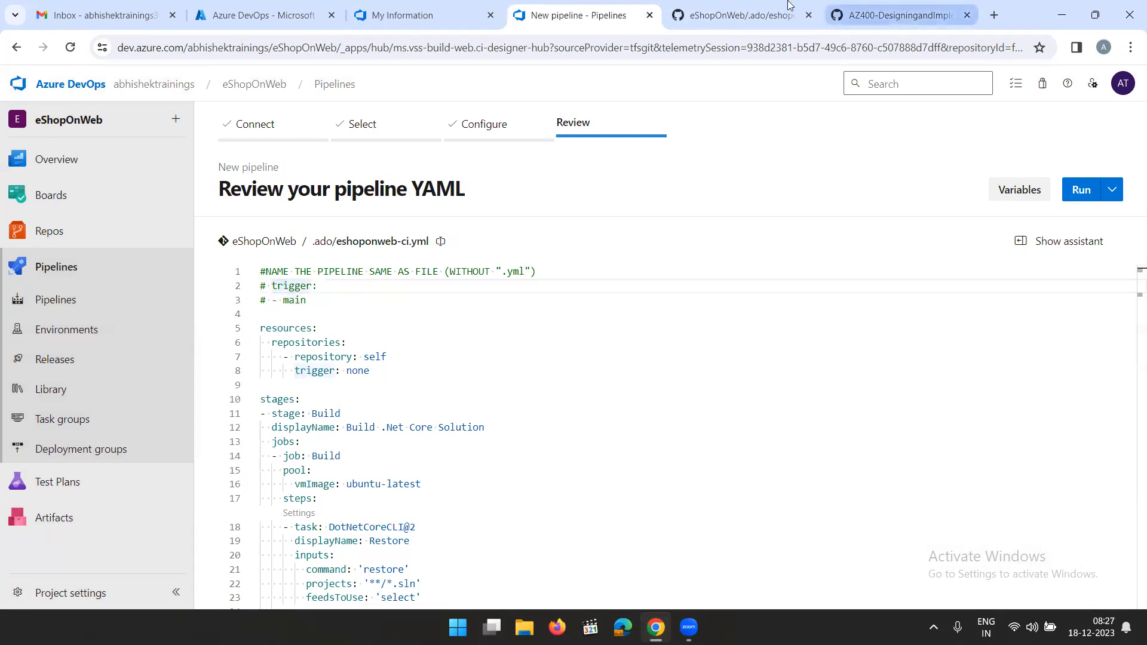
pyautogui.click(863, 18)
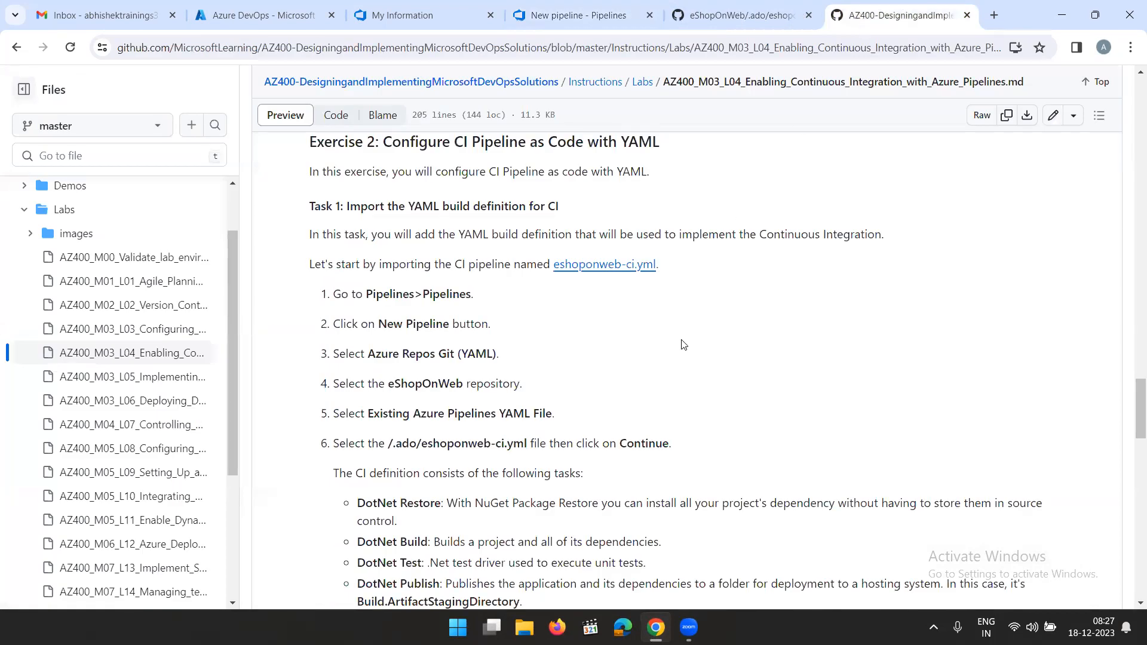
pyautogui.scroll(-3, 681, 344)
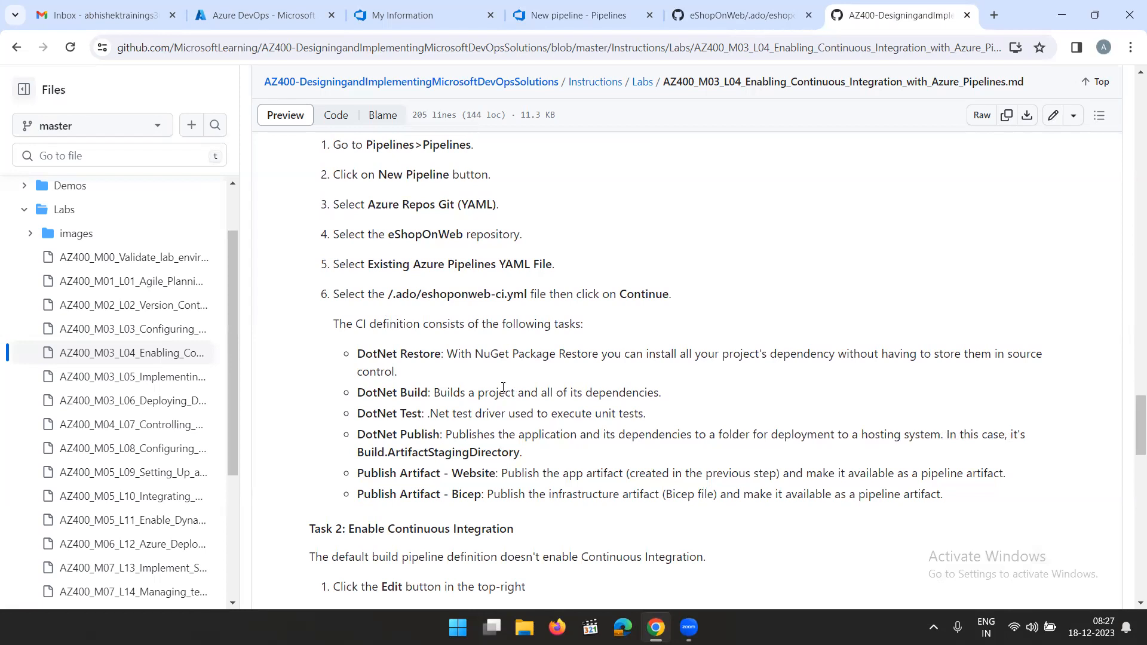
pyautogui.scroll(-3, 425, 315)
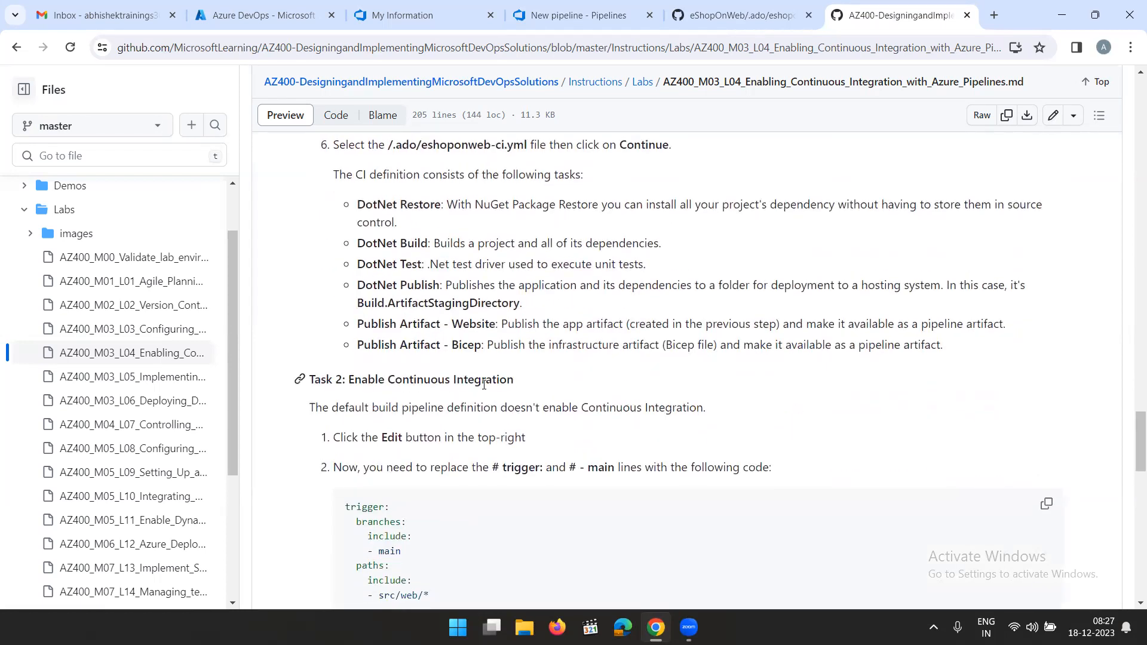
pyautogui.scroll(-1, 412, 374)
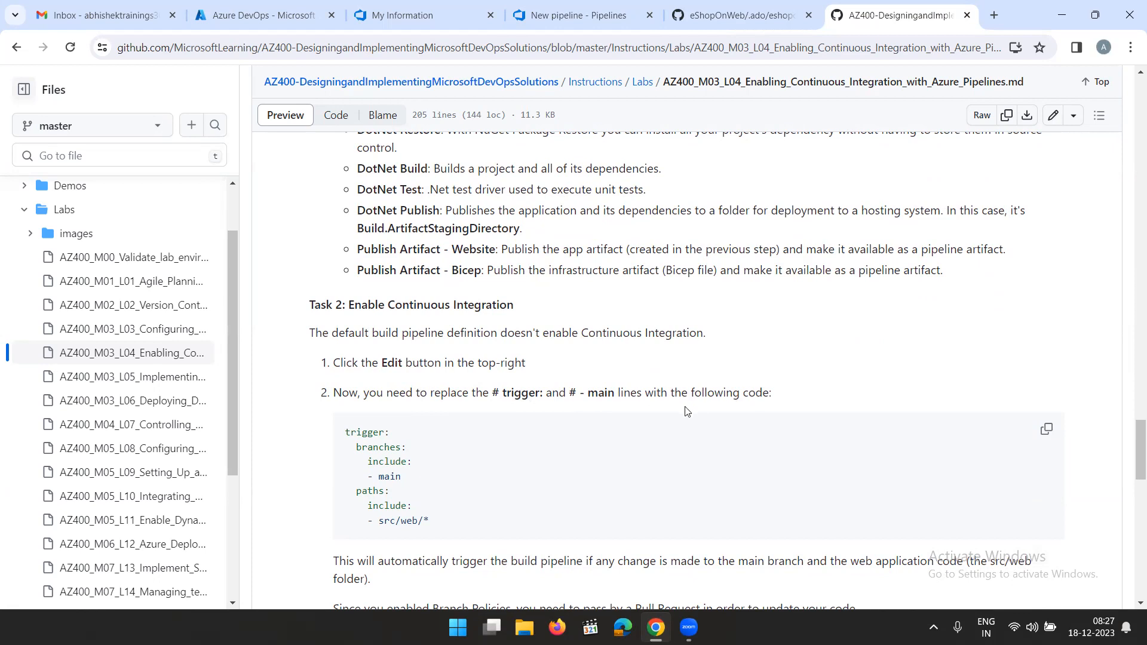
pyautogui.scroll(-1, 687, 409)
pyautogui.click(1047, 357)
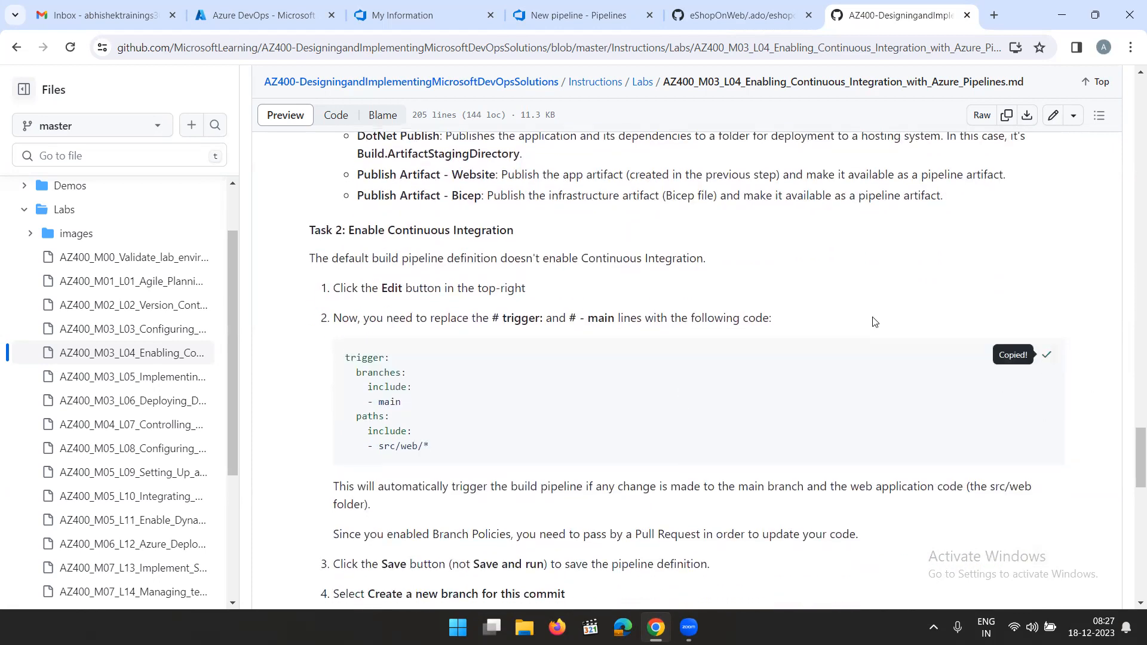
# Replace the "# trigger:" and "# - main" lines with the copied trigger that includes branch main and path src/web/*
pyautogui.click(591, 16)
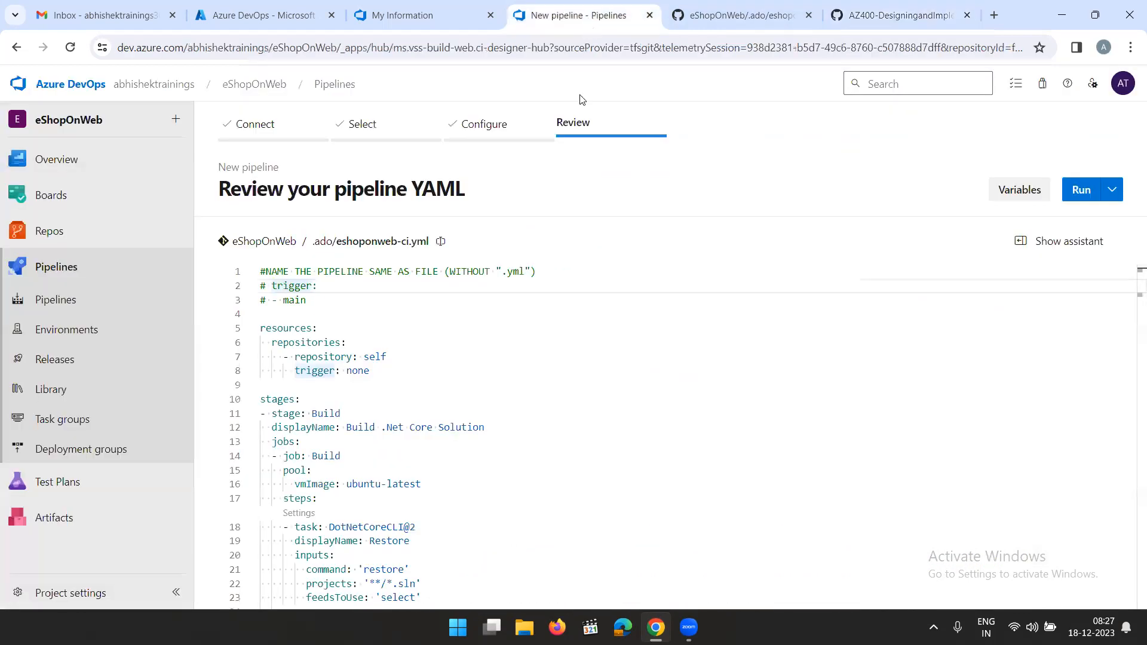
pyautogui.moveTo(322, 300); pyautogui.dragTo(254, 294)
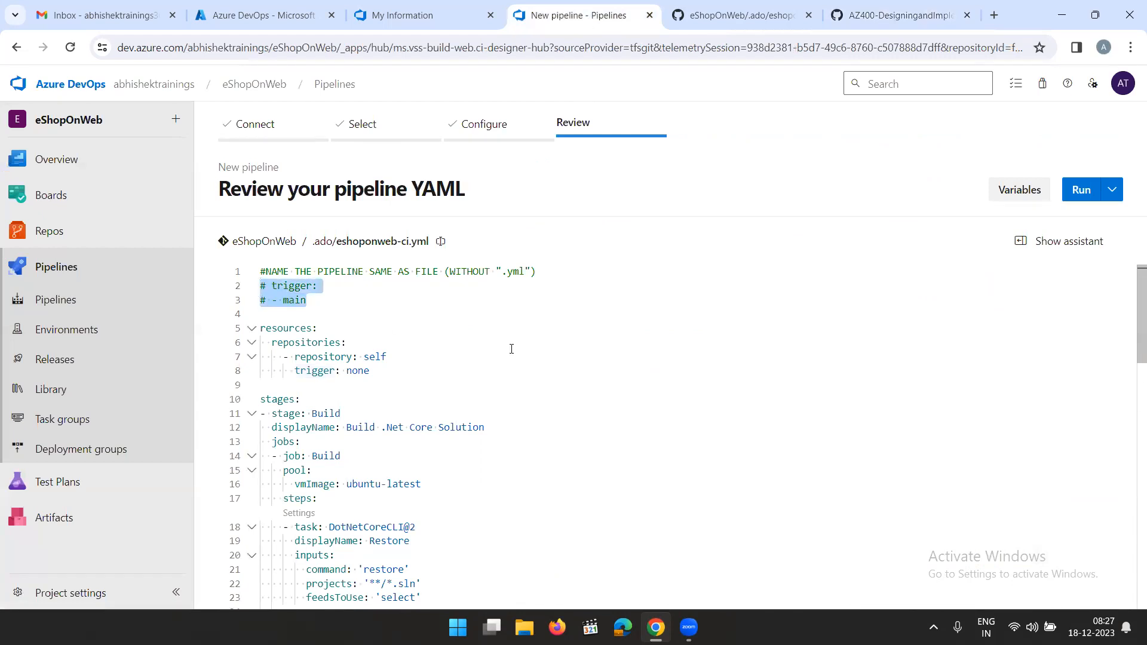
pyautogui.hotkey('ctrl', 'v')
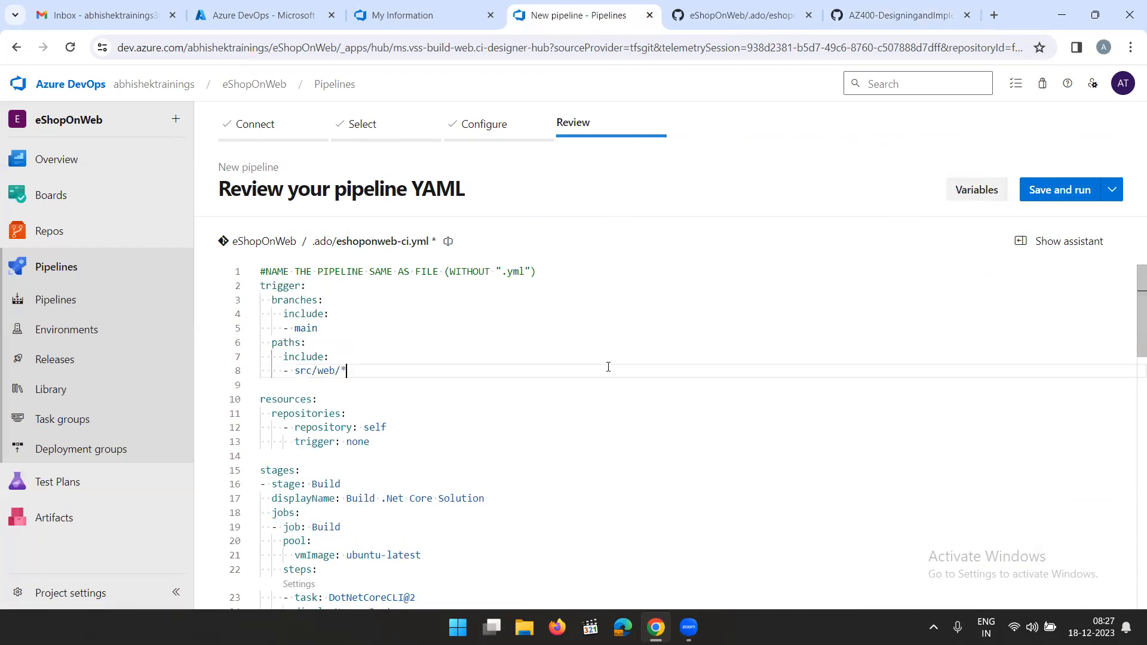
pyautogui.doubleClick(321, 328)
pyautogui.click(320, 328)
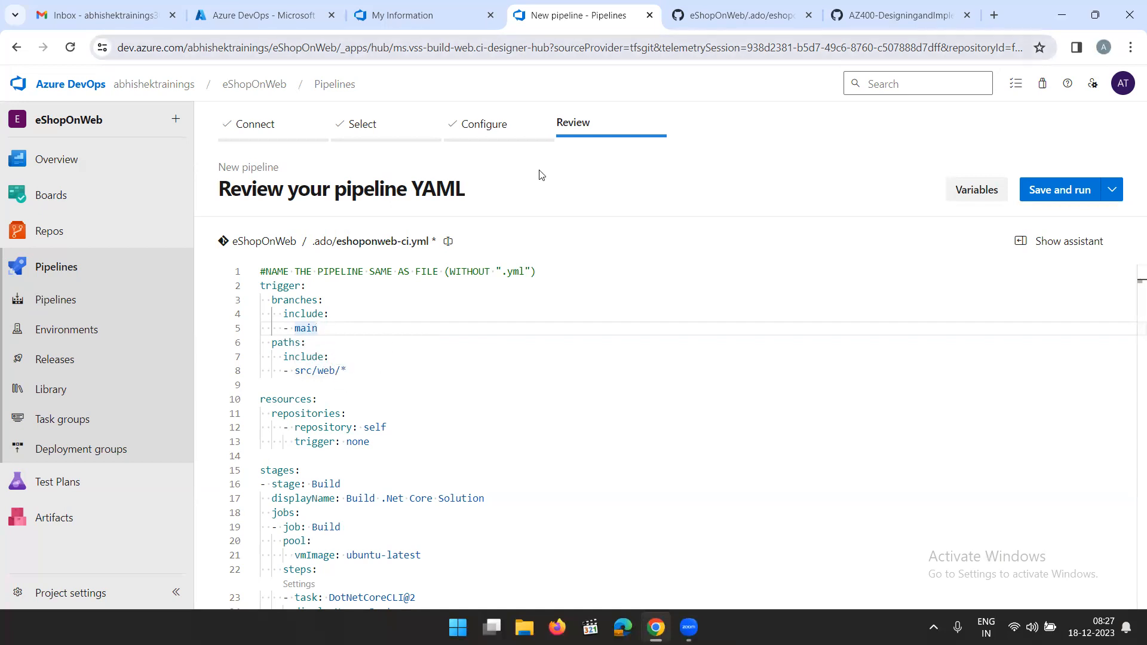
# Check the lab's remaining Task 2 instructions on saving the pipeline definition to a new branch with a pull request
pyautogui.click(797, 16)
pyautogui.click(848, 16)
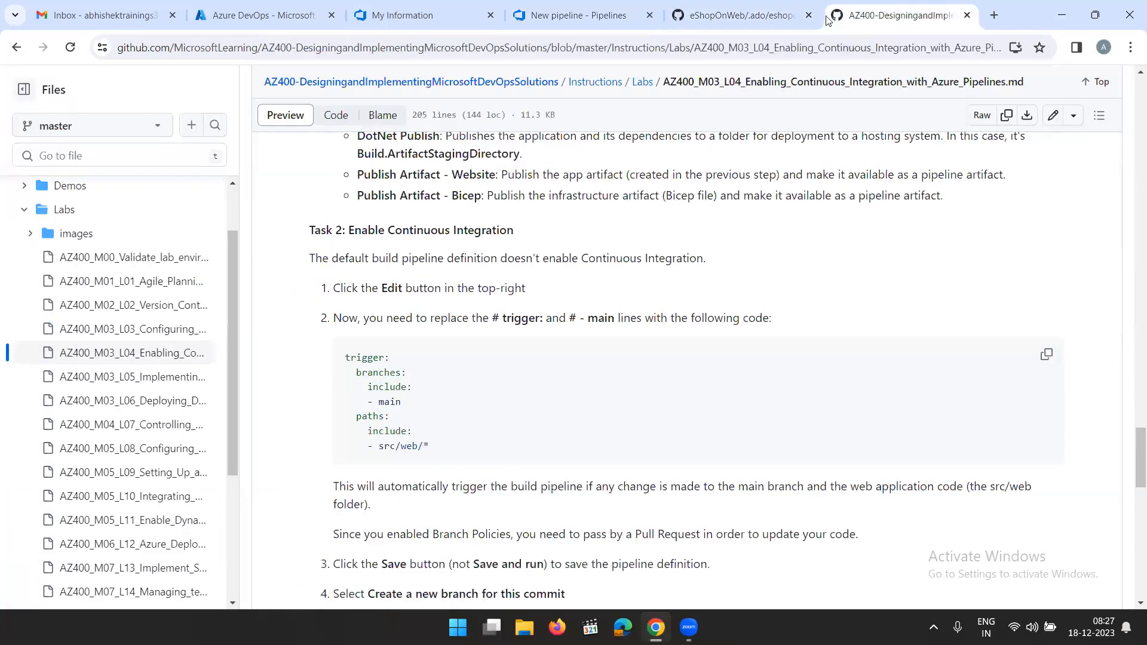
pyautogui.click(569, 18)
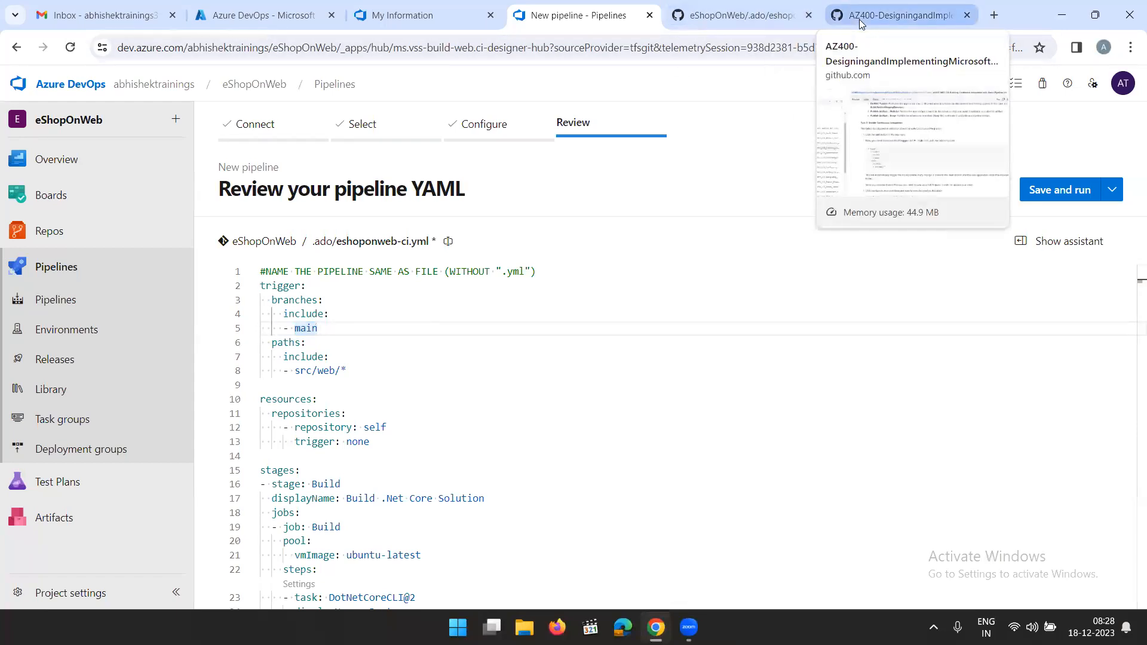
pyautogui.click(883, 15)
pyautogui.scroll(-2, 418, 349)
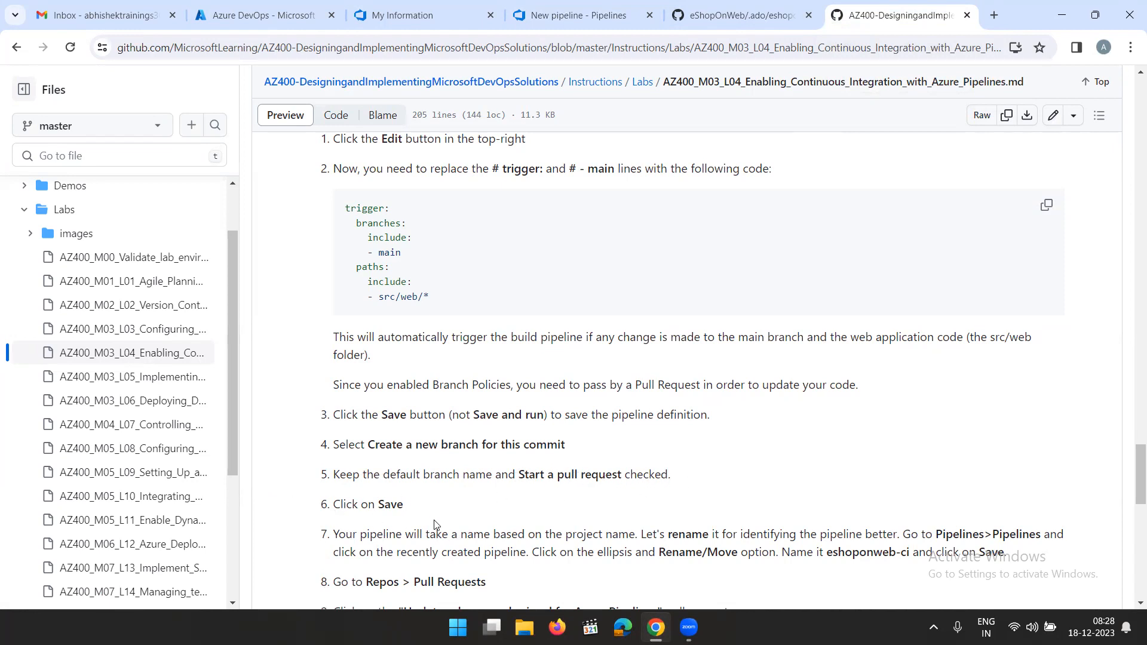
# Save the pipeline definition without running it, committing to a new branch azure-pipelines with Start a pull request enabled
pyautogui.click(603, 17)
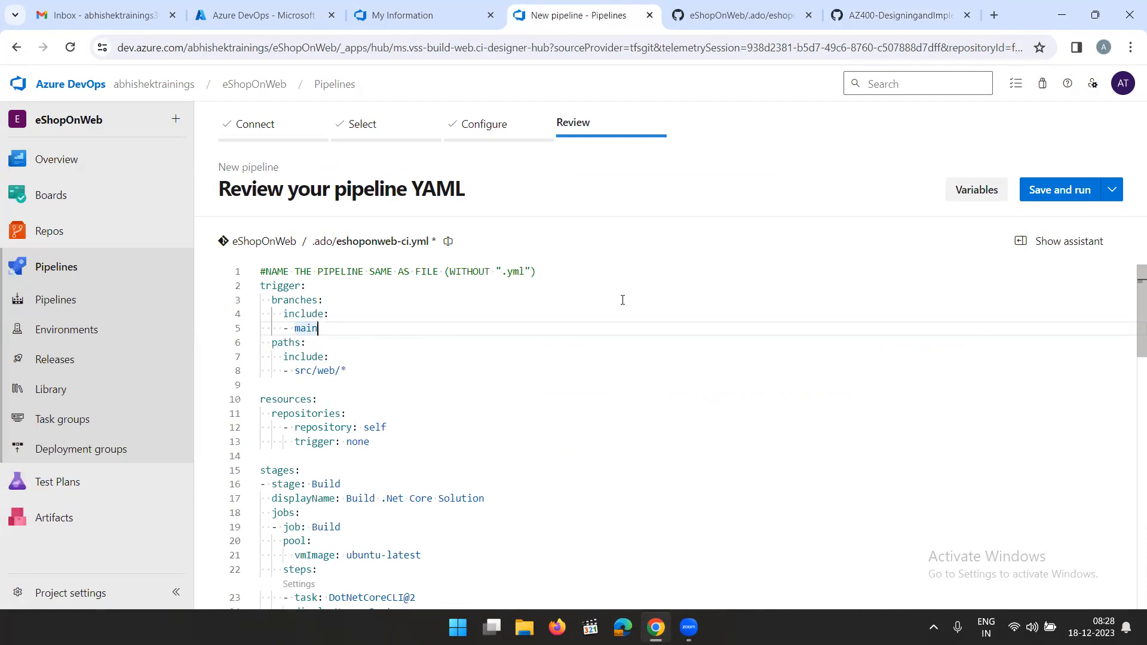
pyautogui.click(1111, 190)
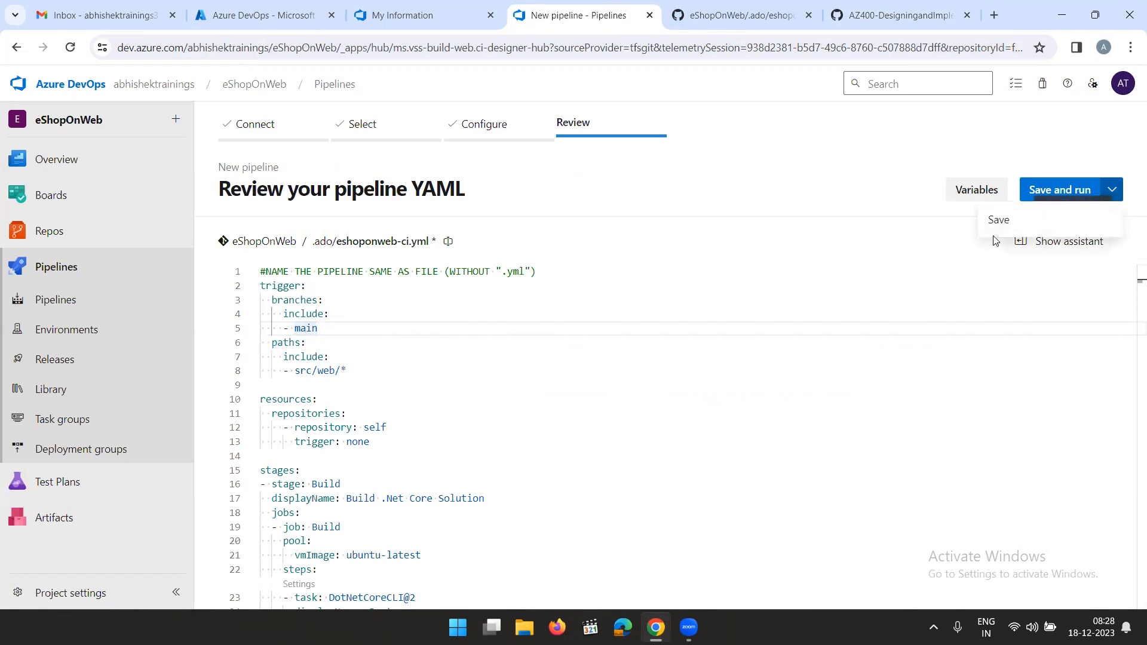
pyautogui.click(998, 220)
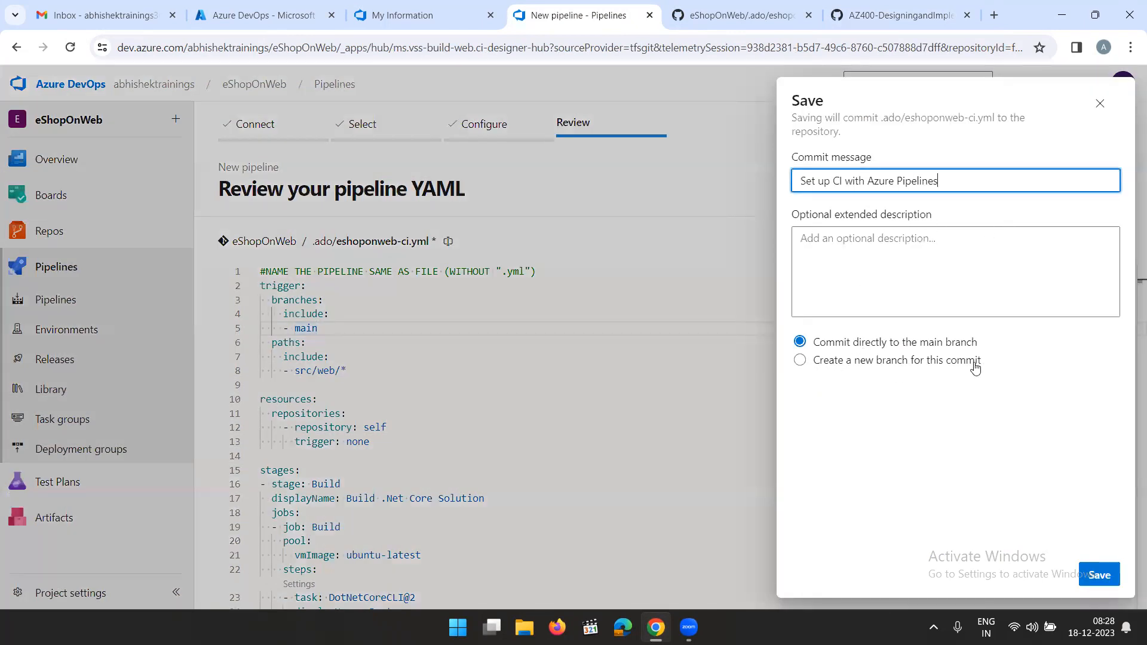
pyautogui.click(800, 359)
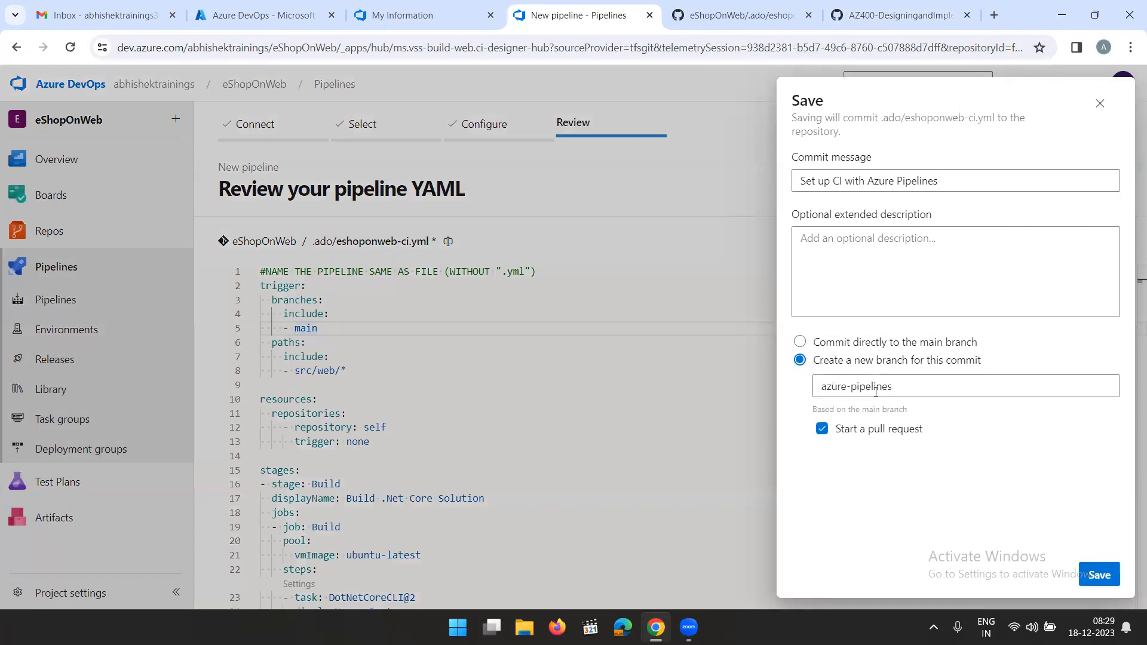
pyautogui.click(917, 387)
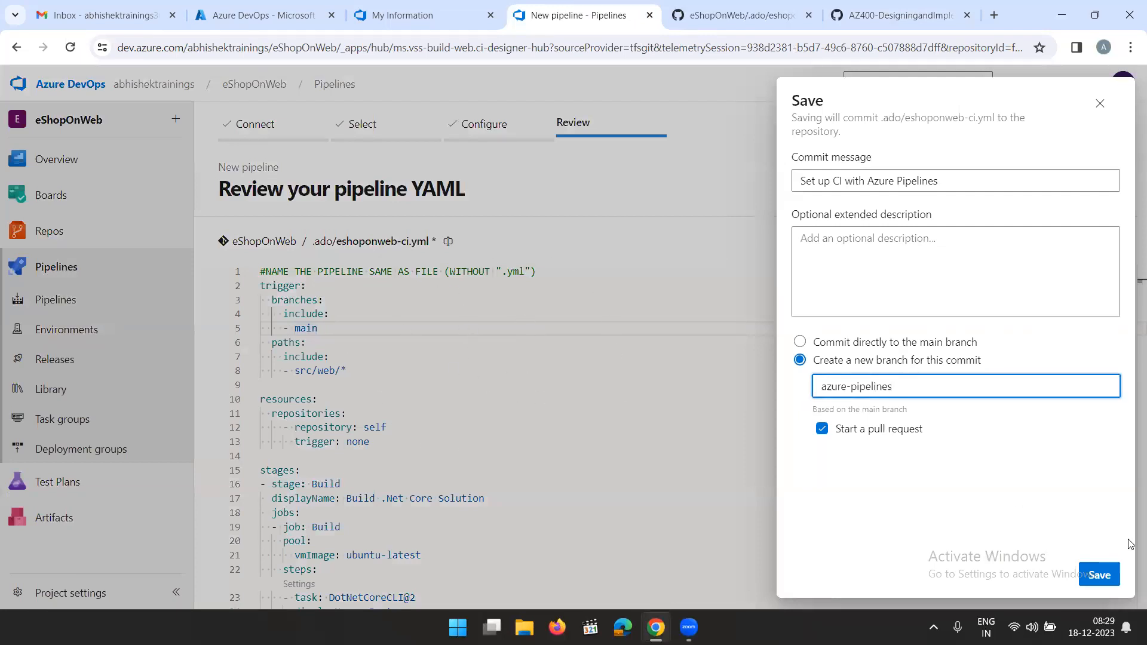
pyautogui.click(1098, 574)
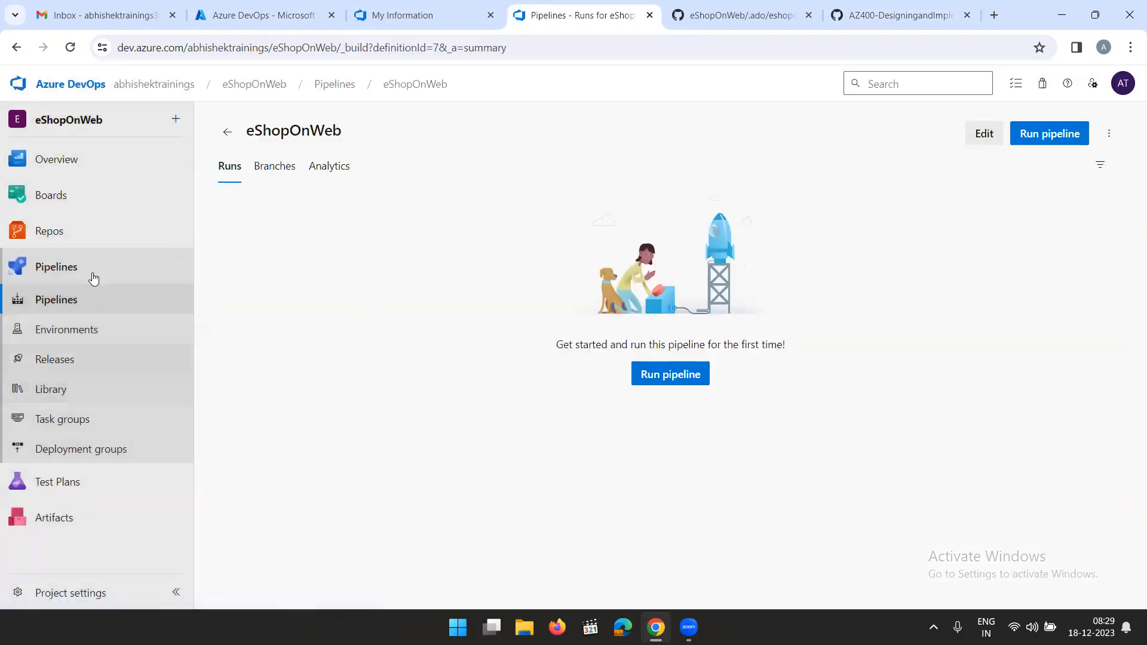
# Open the "Set up CI with Azure Pipelines" pull request and examine the Build job of its eshoponweb-ci-pr check
pyautogui.click(60, 232)
pyautogui.click(69, 414)
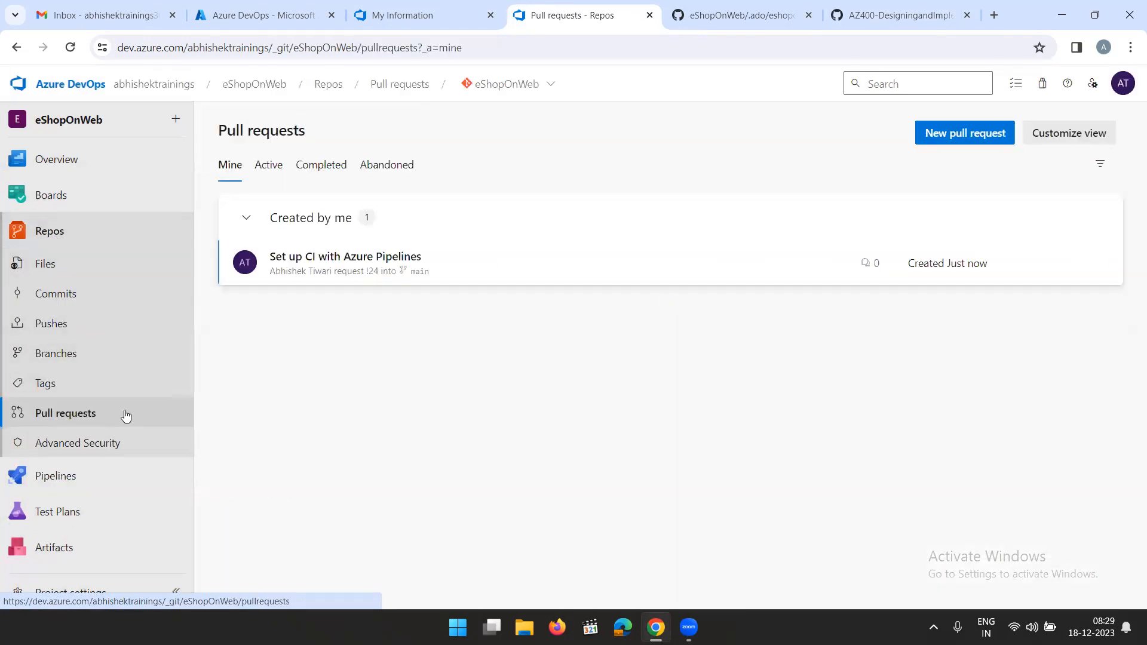
pyautogui.click(531, 269)
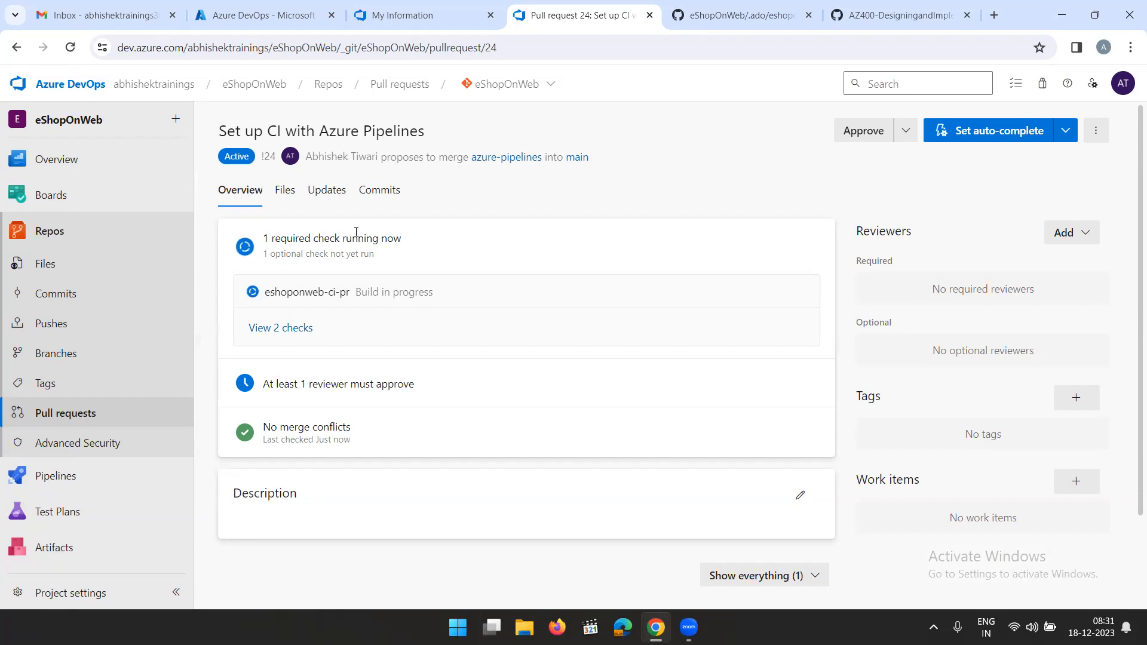
pyautogui.click(334, 293)
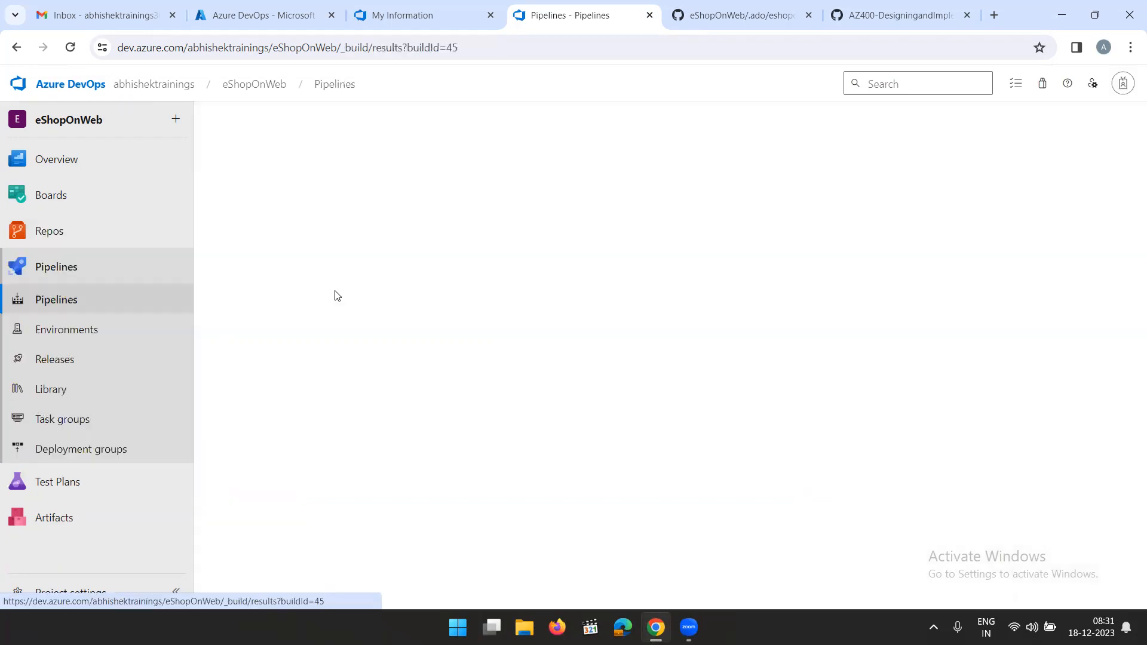
pyautogui.scroll(-5, 376, 347)
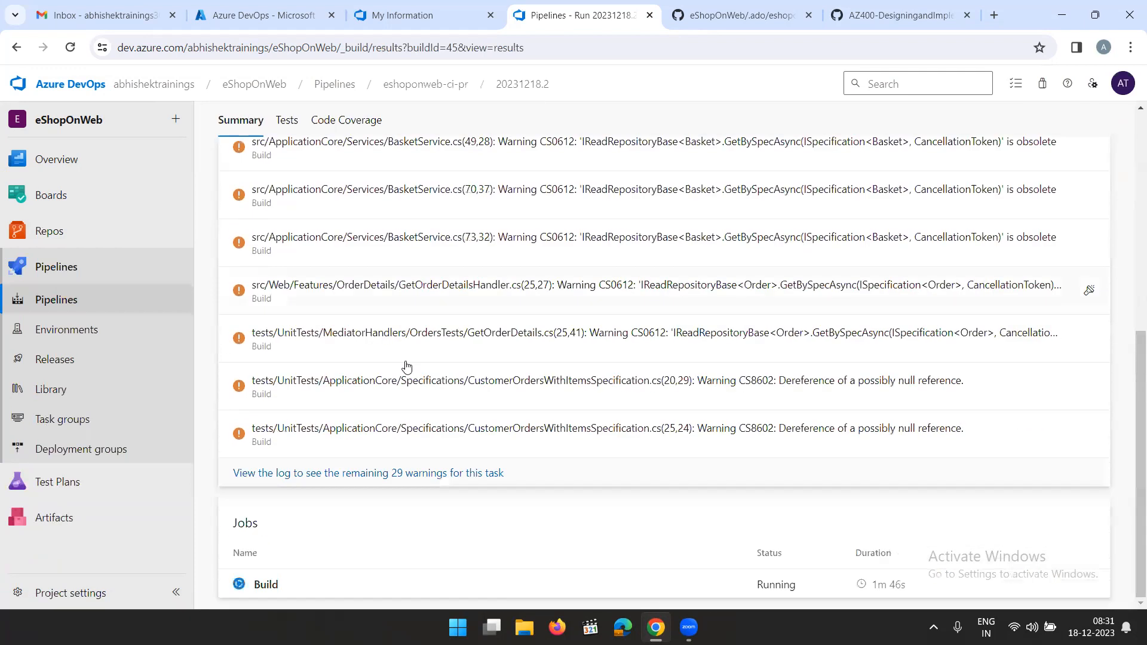
pyautogui.click(296, 584)
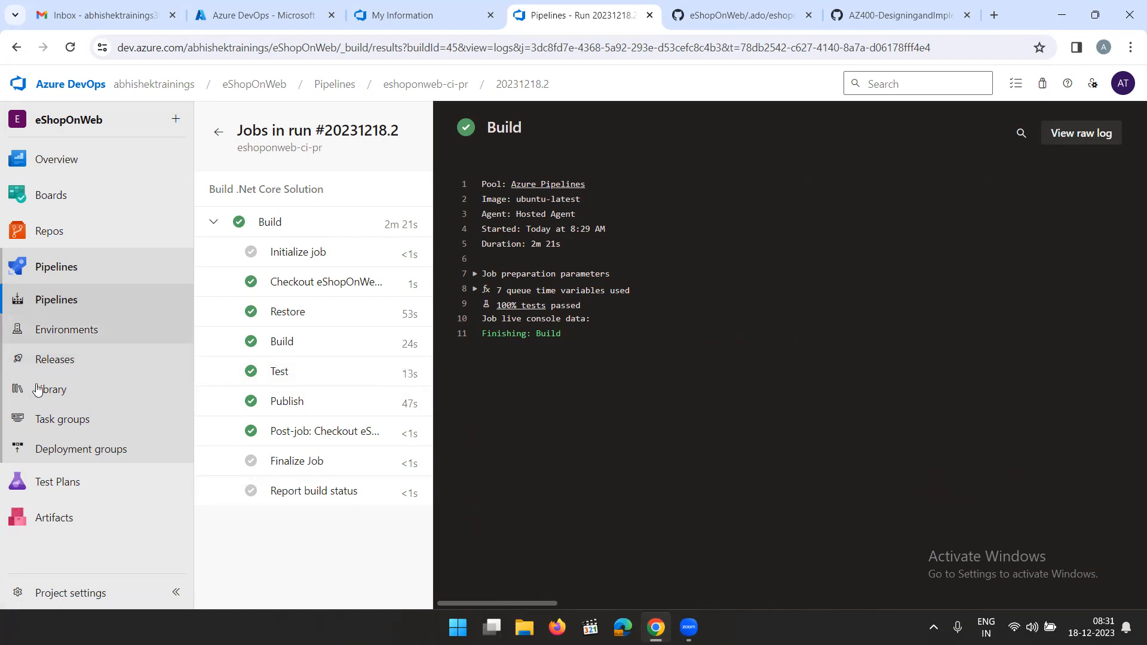
# Return to the "Set up CI with Azure Pipelines" pull request and add your own account as a required reviewer
pyautogui.click(57, 231)
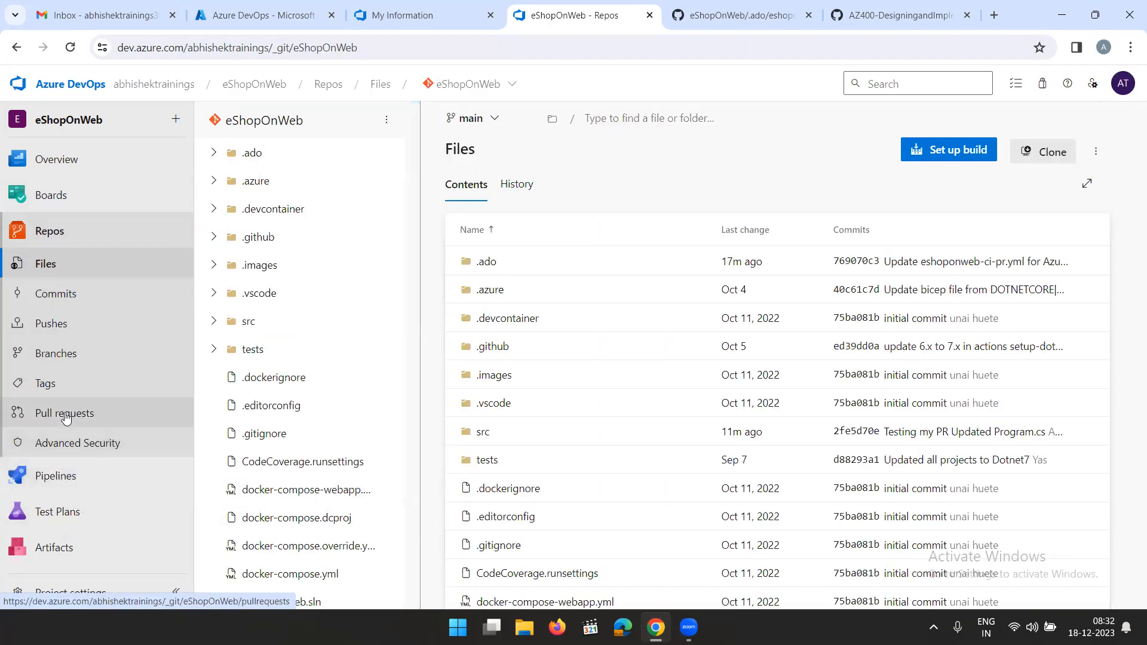
pyautogui.click(24, 418)
pyautogui.click(523, 272)
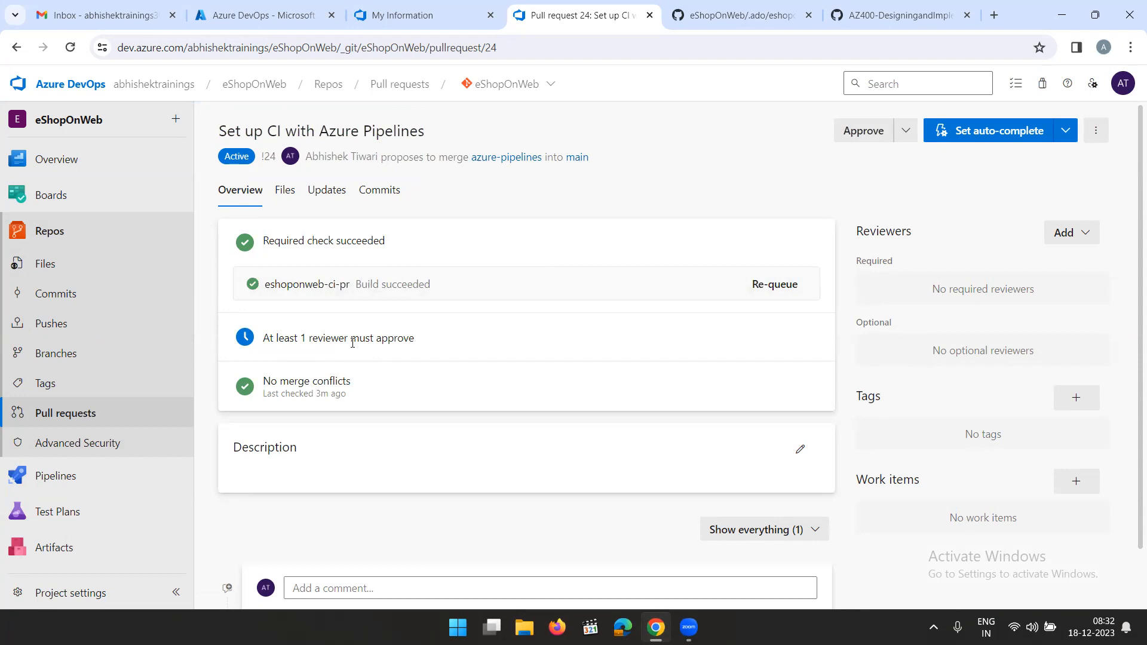
pyautogui.click(937, 286)
pyautogui.write('a')
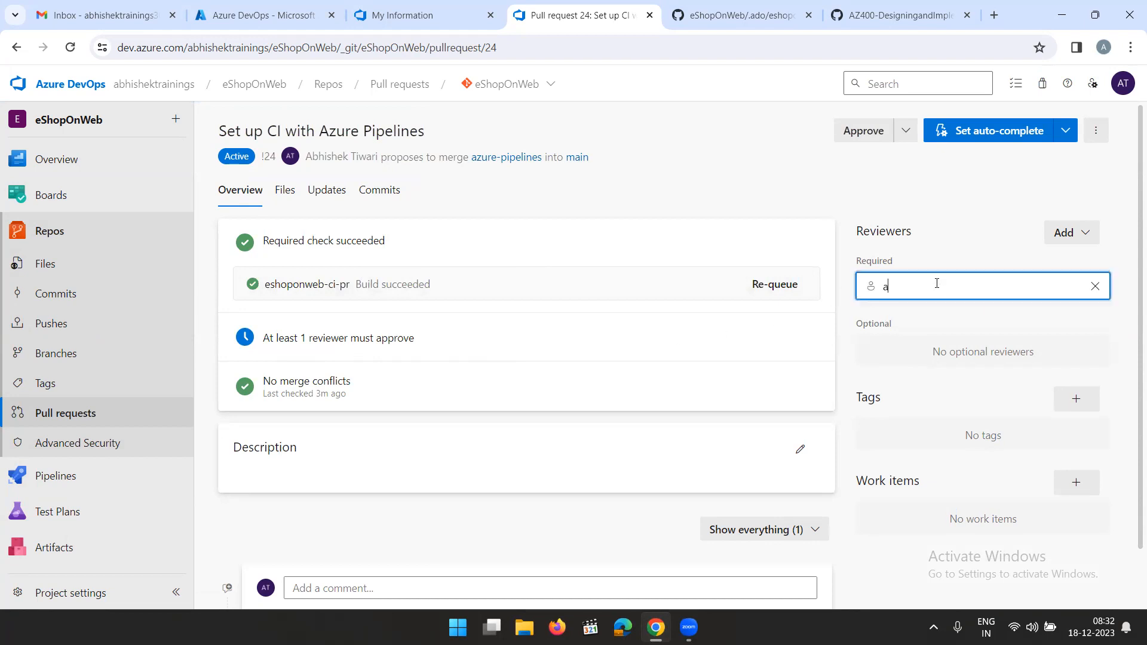
pyautogui.click(951, 320)
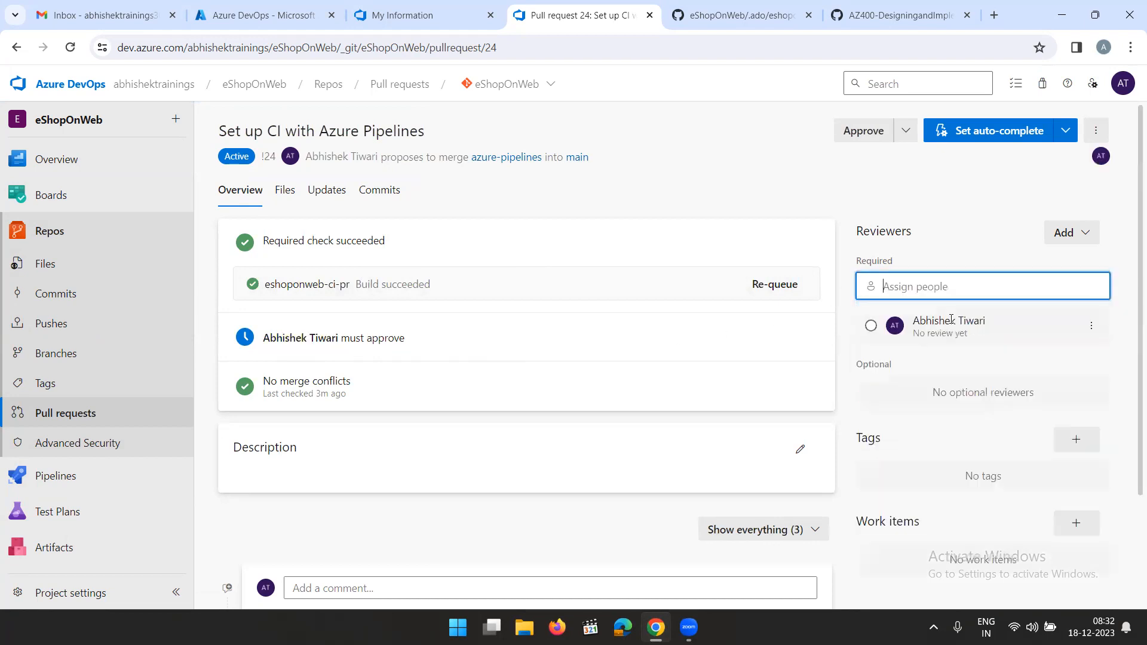
# Approve the pull request and complete it with Merge (no fast forward), deleting the azure-pipelines branch after merging
pyautogui.click(866, 129)
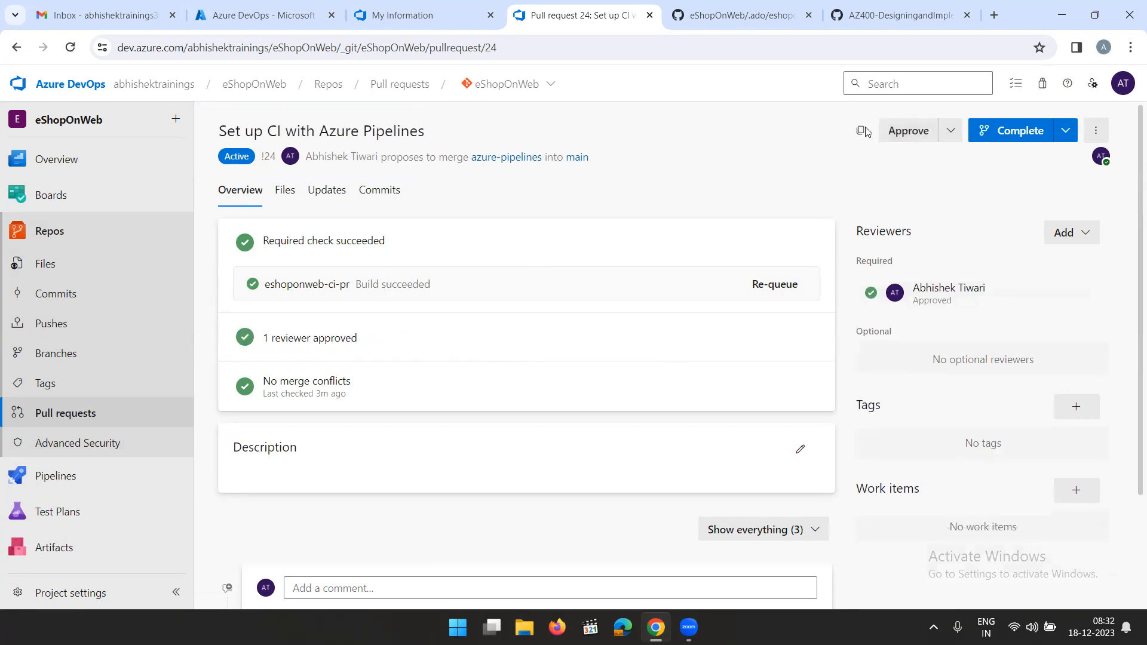
pyautogui.click(1005, 134)
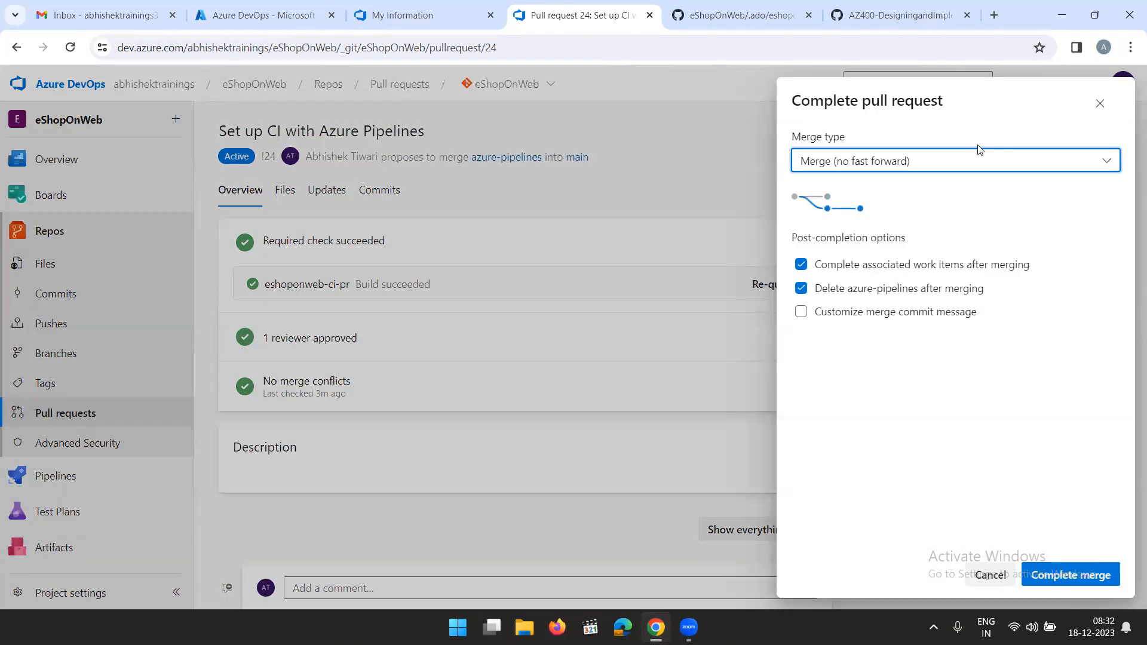
pyautogui.click(1067, 575)
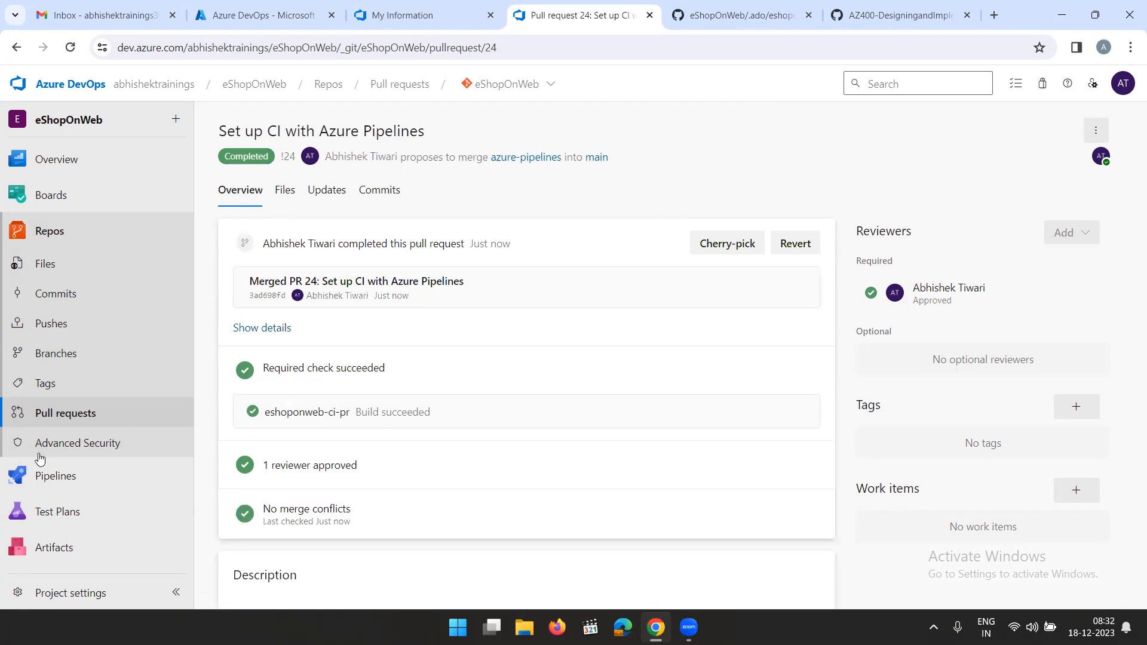
# Return to the lab's Task 2 instructions and copy the pipeline name eshoponweb-ci from the rename step
pyautogui.click(61, 416)
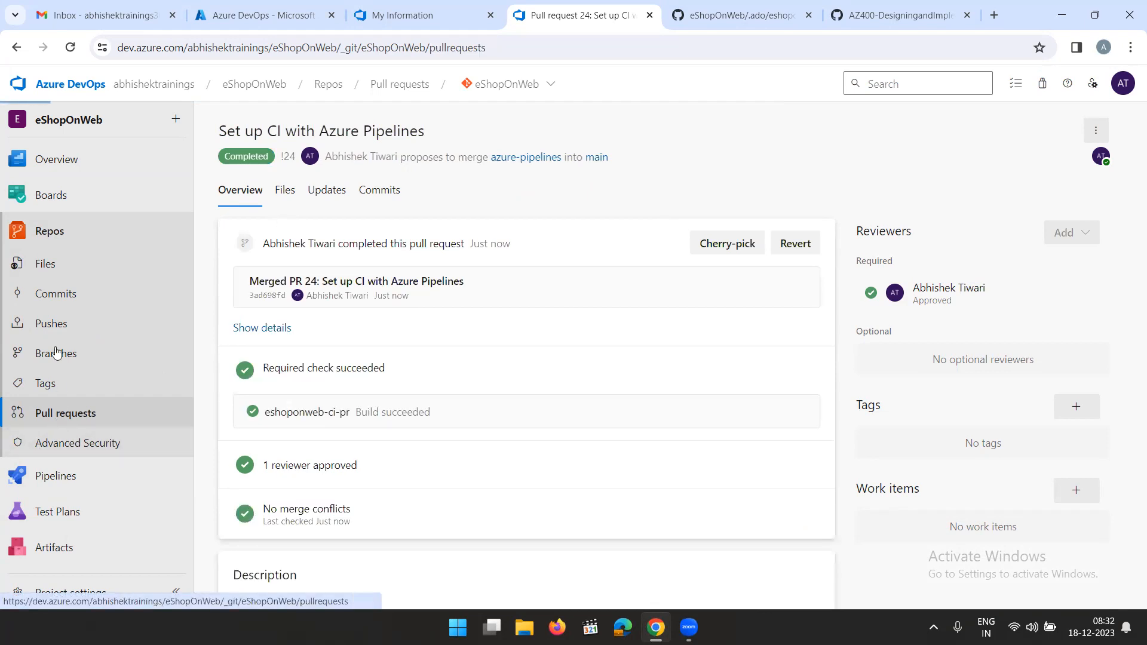
pyautogui.click(50, 231)
pyautogui.click(875, 15)
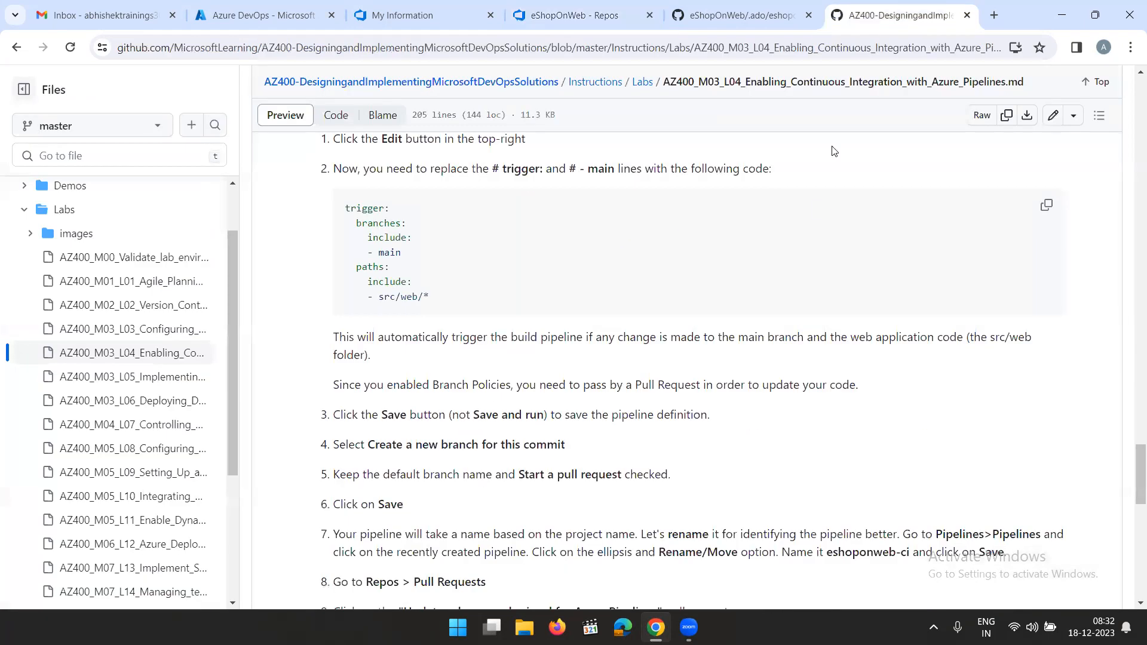
pyautogui.scroll(-2, 703, 395)
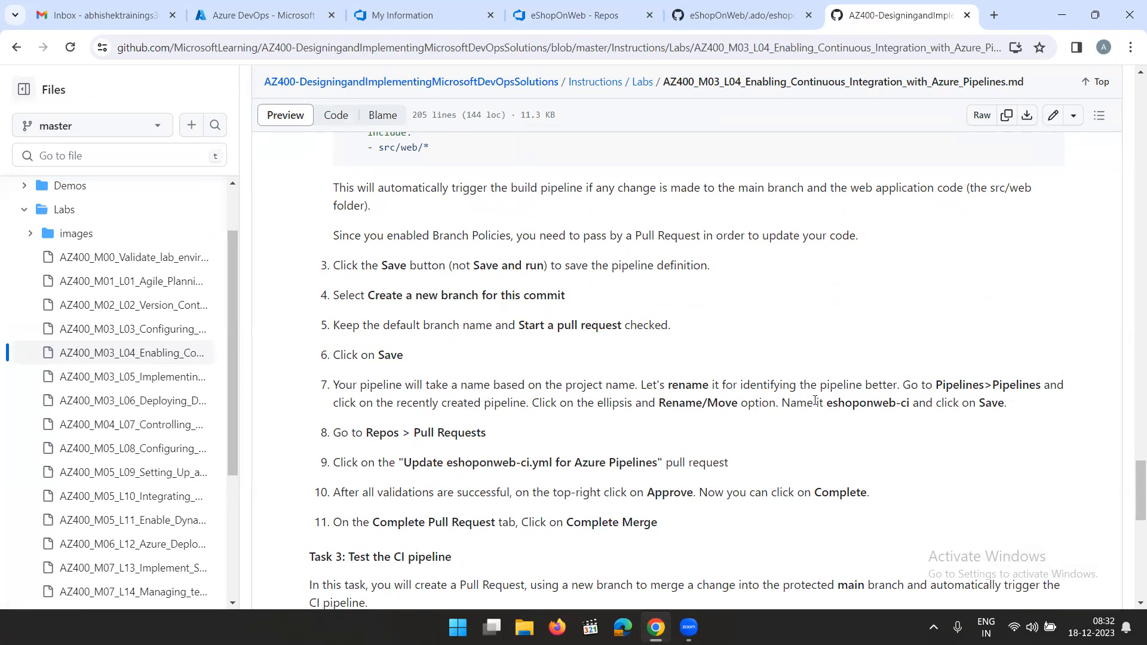
pyautogui.moveTo(828, 404); pyautogui.dragTo(909, 403)
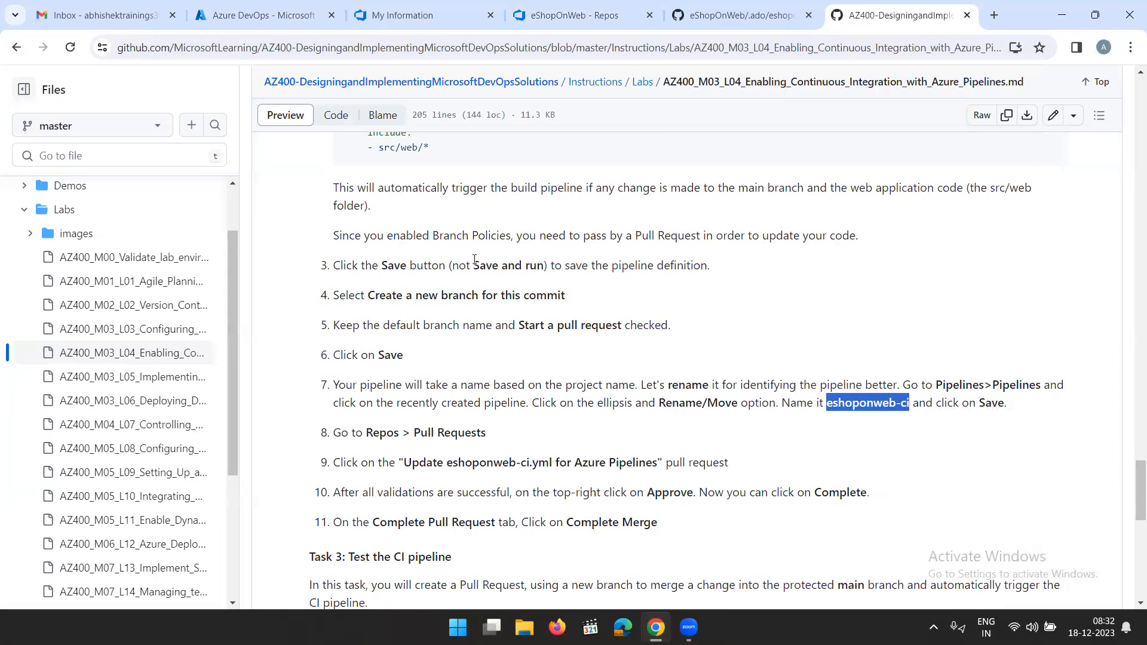
# Rename the eShopOnWeb pipeline, found among all pipelines of the project, to eshoponweb-ci
pyautogui.click(540, 12)
pyautogui.moveTo(74, 523)
pyautogui.click(56, 476)
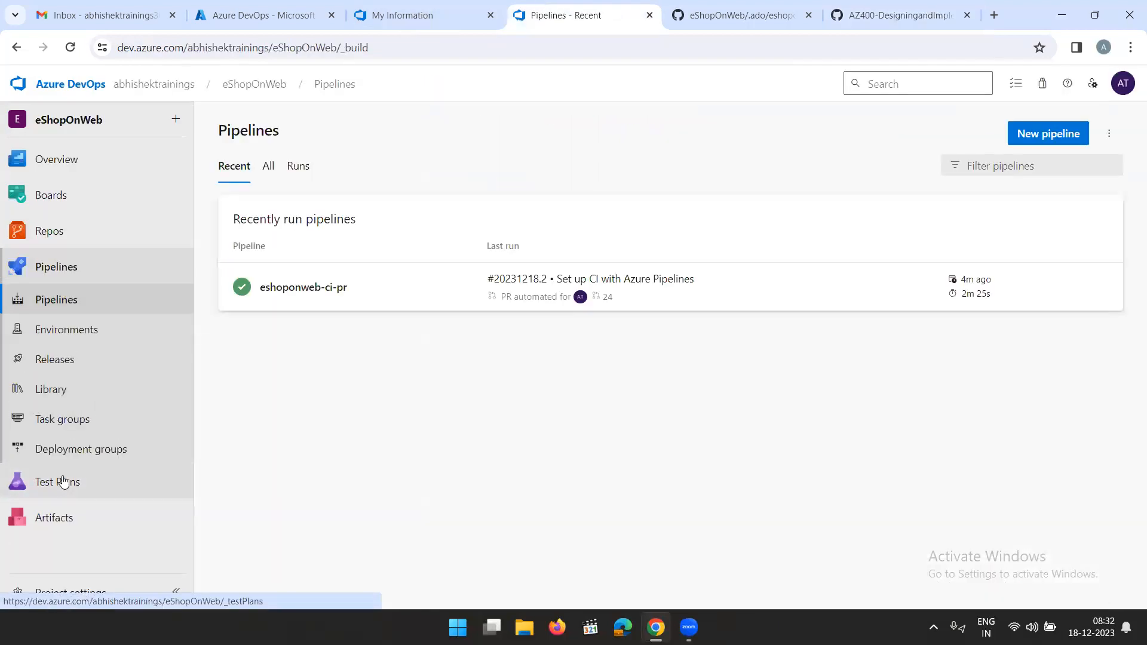
pyautogui.click(267, 166)
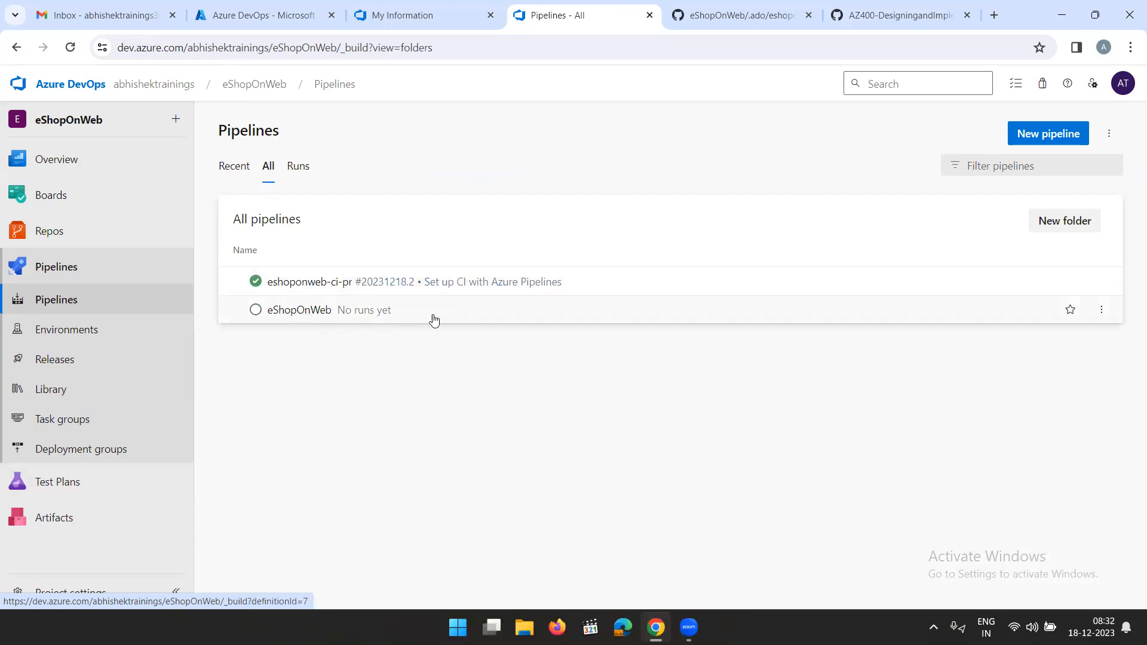
pyautogui.click(1102, 314)
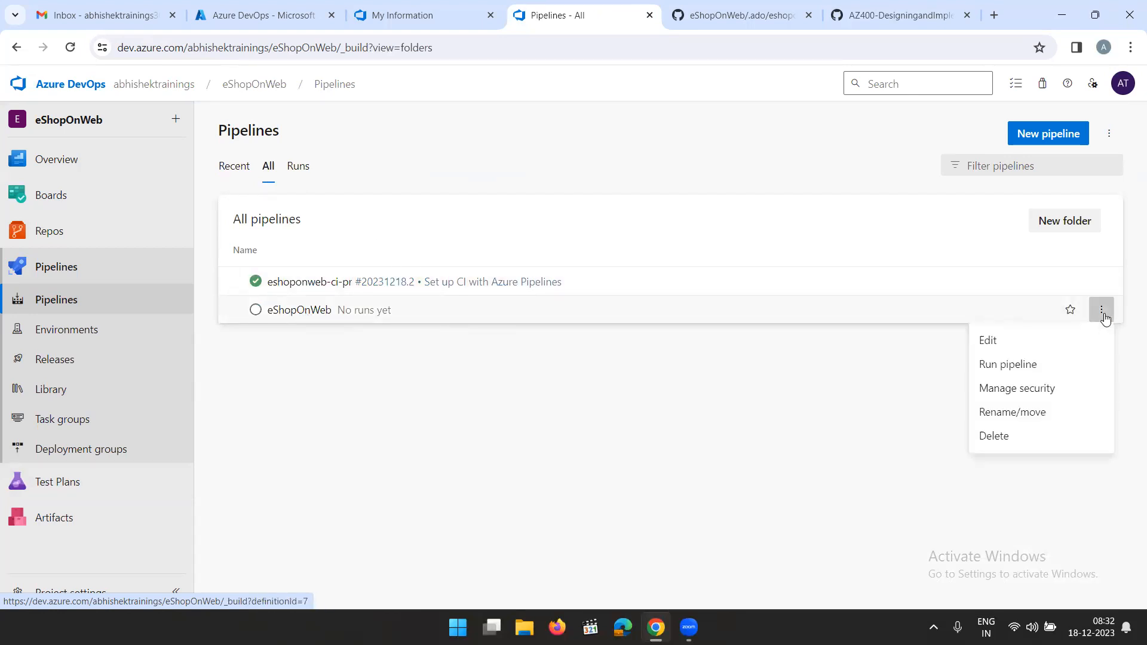
pyautogui.click(1028, 416)
pyautogui.moveTo(484, 320); pyautogui.dragTo(393, 322)
pyautogui.write('eshoponweb-ci')
pyautogui.click(716, 411)
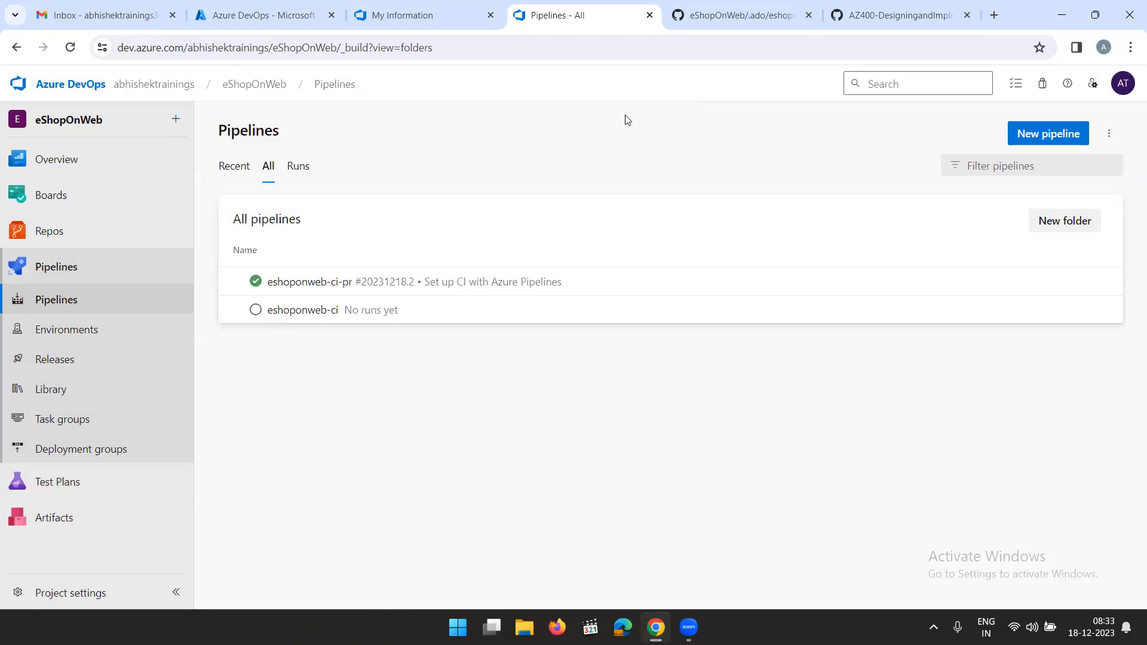
# Check the remaining Task 2 instructions and read the start of the lab's Task 3: Test the CI pipeline
pyautogui.click(876, 24)
pyautogui.click(909, 466)
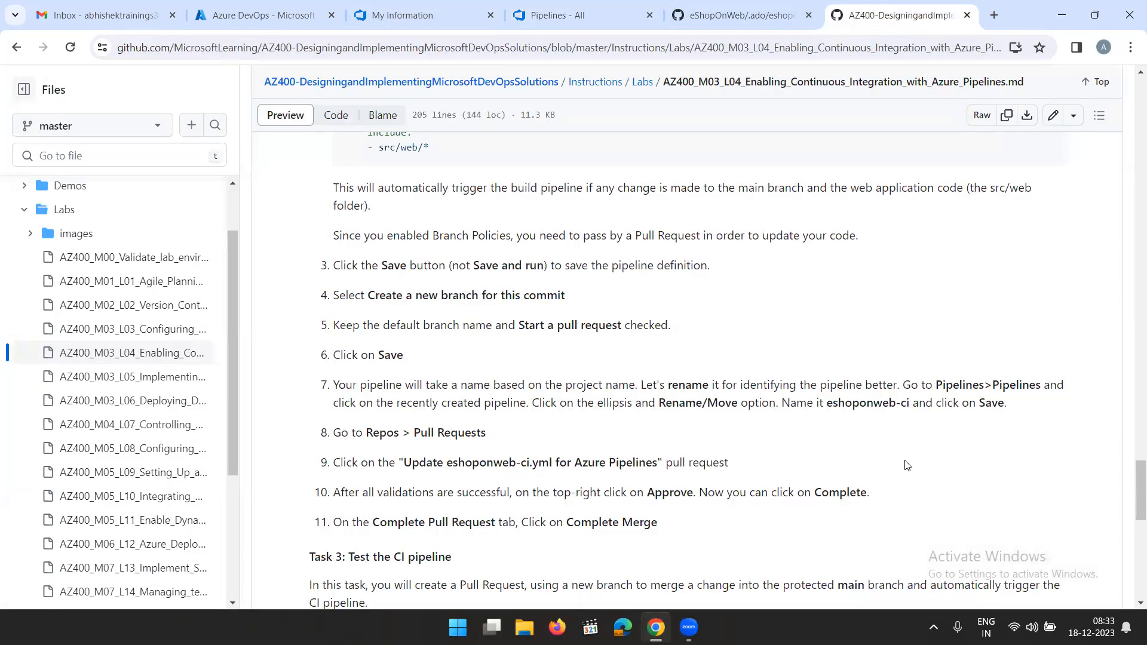
pyautogui.scroll(-1, 812, 394)
pyautogui.scroll(-2, 812, 394)
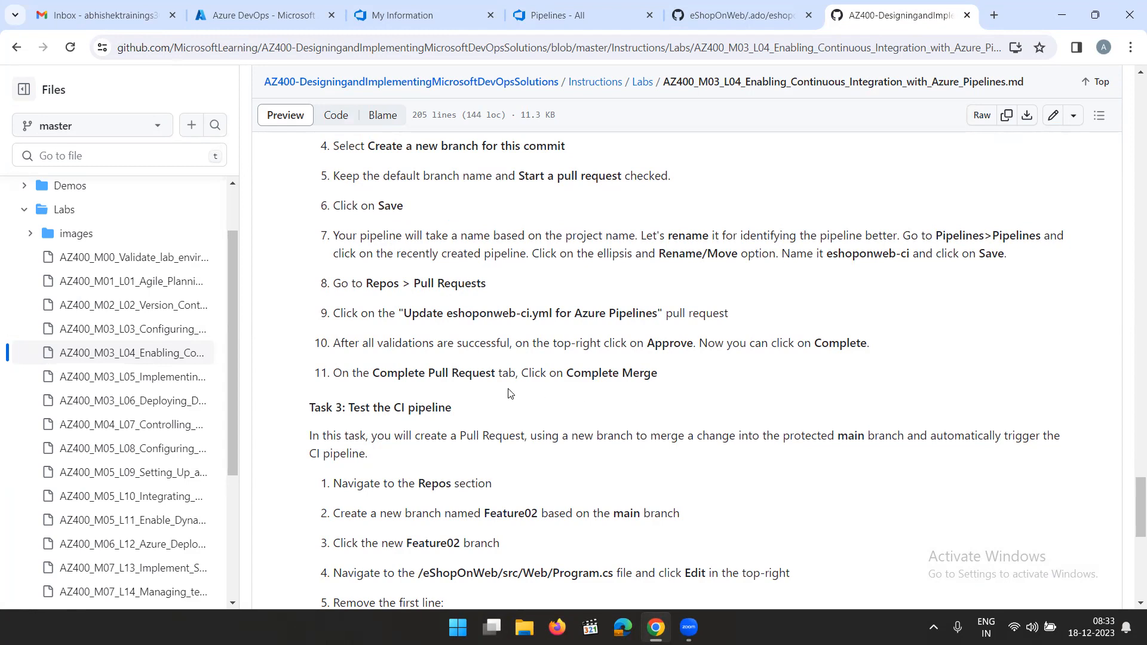
pyautogui.scroll(-1, 490, 418)
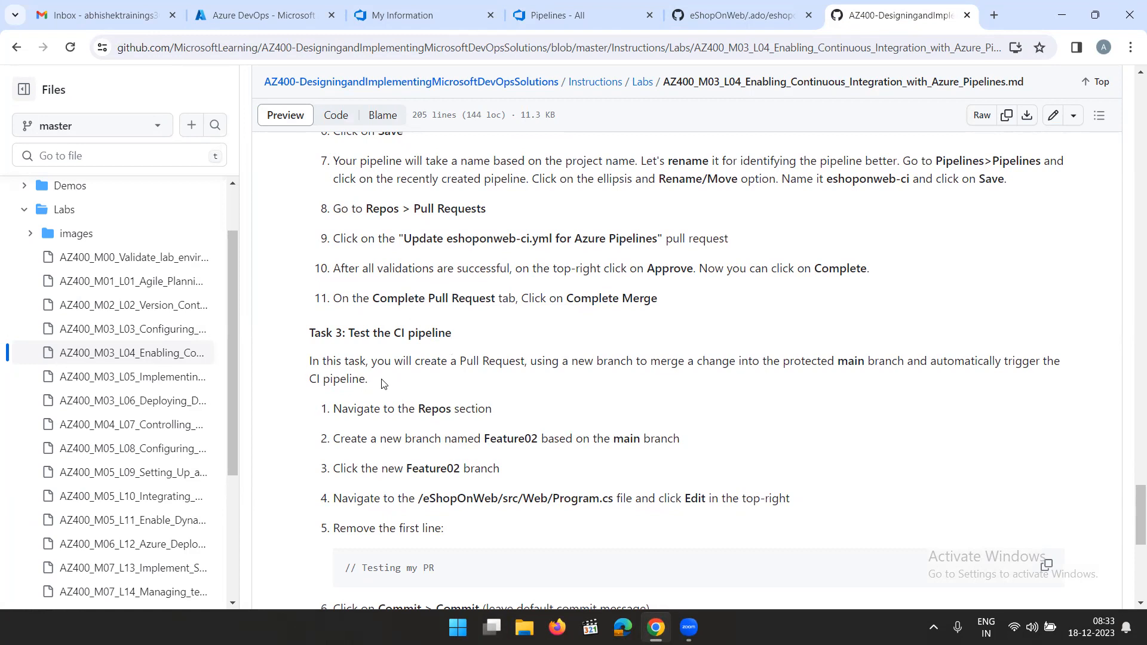
# Go to the eShopOnWeb repository files and open the list of branches
pyautogui.click(567, 16)
pyautogui.click(85, 231)
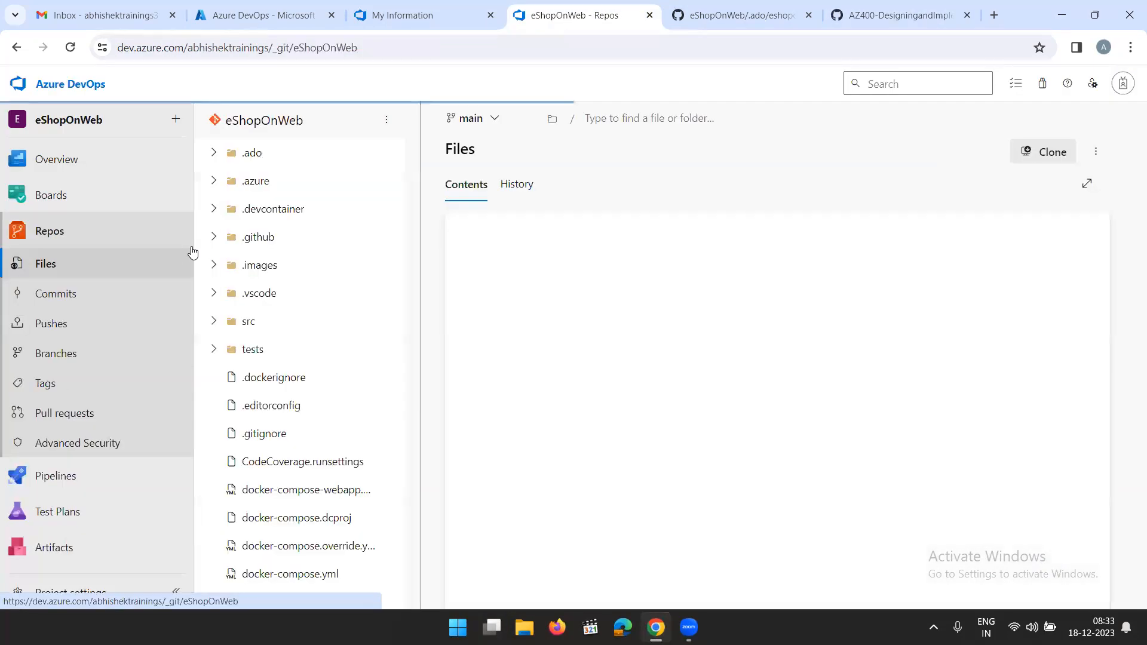
pyautogui.click(471, 118)
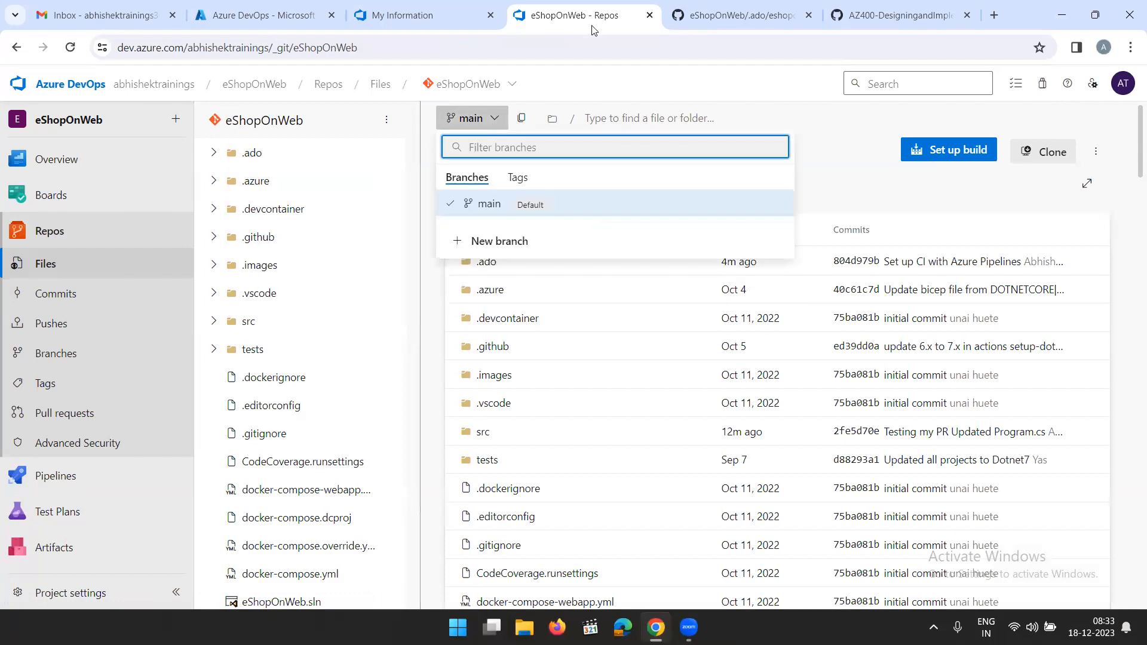
# Return to the lab's Task 3 instructions on GitHub and copy the branch name Feature02
pyautogui.click(896, 15)
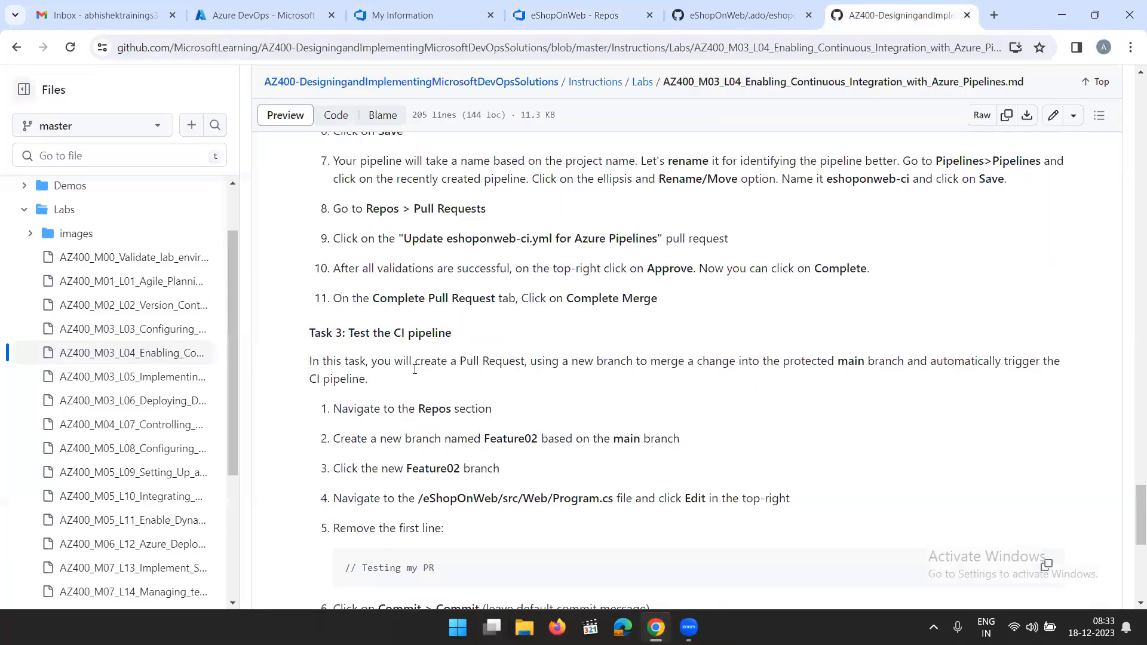
pyautogui.scroll(-1, 473, 385)
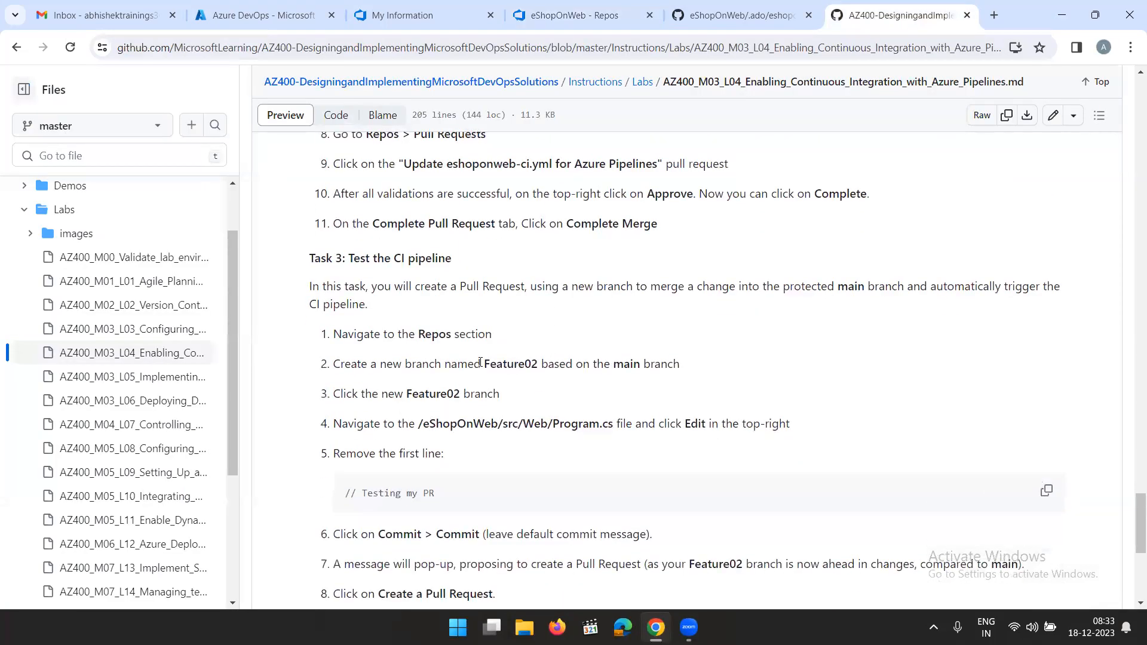
pyautogui.moveTo(485, 363); pyautogui.dragTo(539, 363)
pyautogui.hotkey('ctrl', 'c')
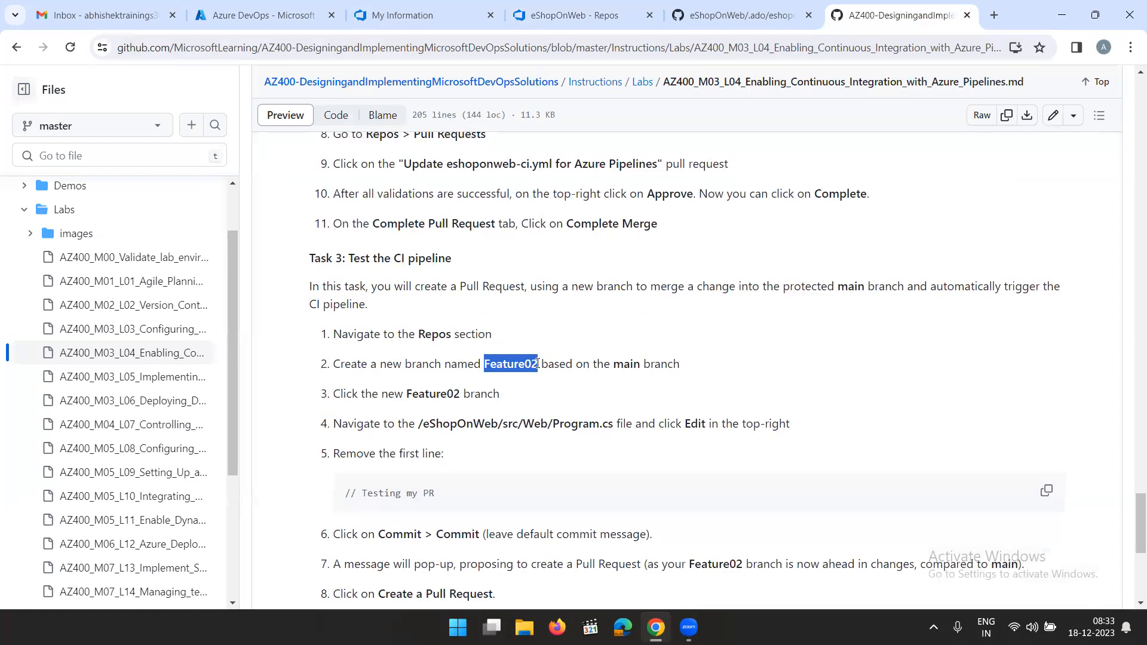
# Create a branch named Feature02 based on main in the eShopOnWeb repository in Azure DevOps
pyautogui.click(574, 15)
pyautogui.click(469, 118)
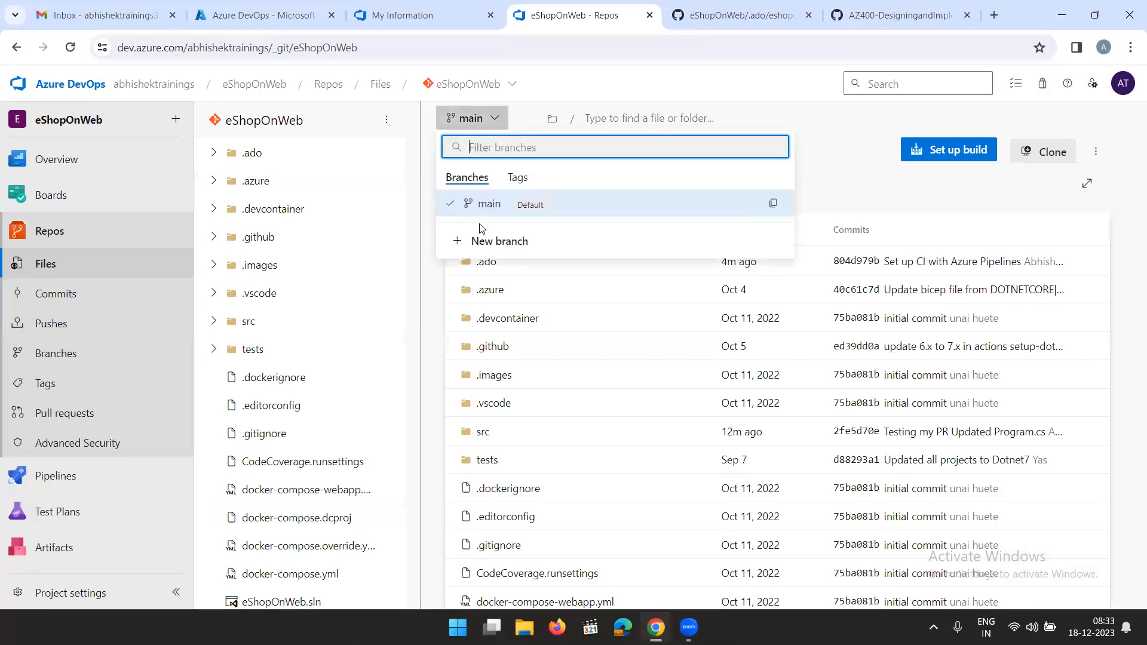
pyautogui.click(481, 238)
pyautogui.hotkey('ctrl', 'v')
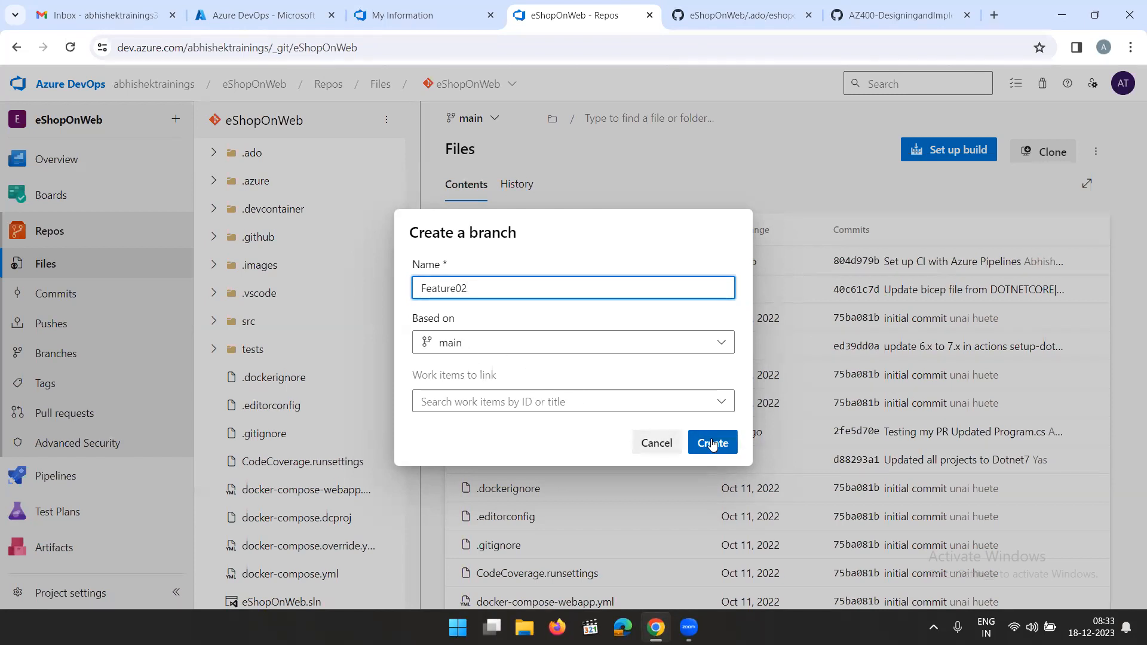
pyautogui.click(714, 443)
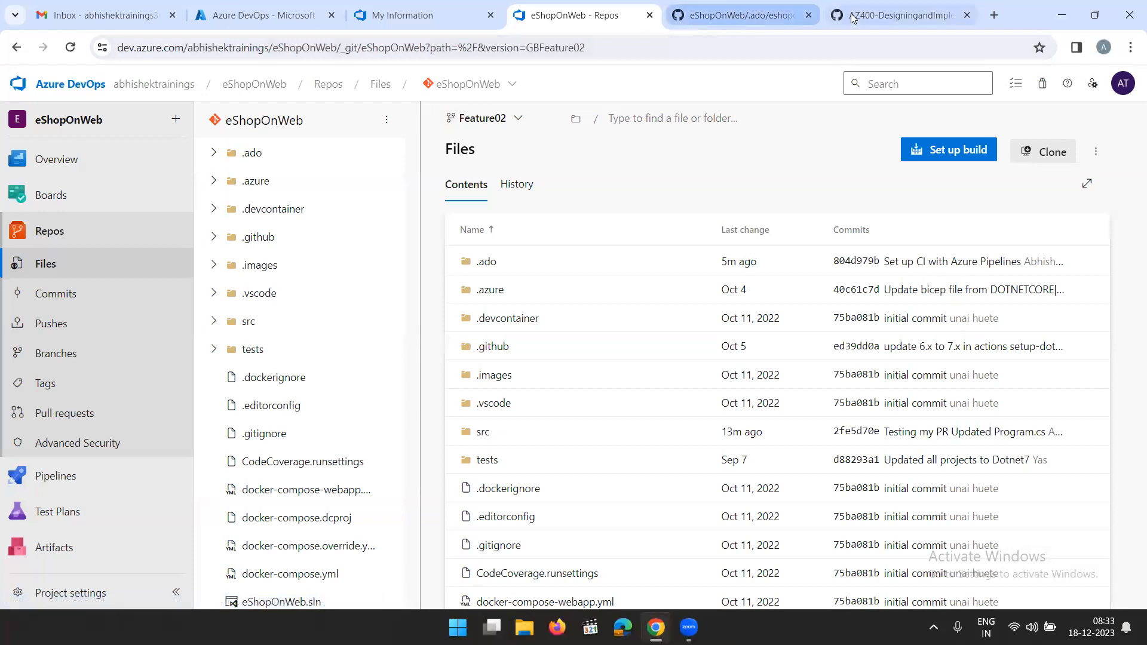
# Check the next Task 3 instructions in the lab and copy the code line "// Testing my PR"
pyautogui.click(846, 27)
pyautogui.click(565, 412)
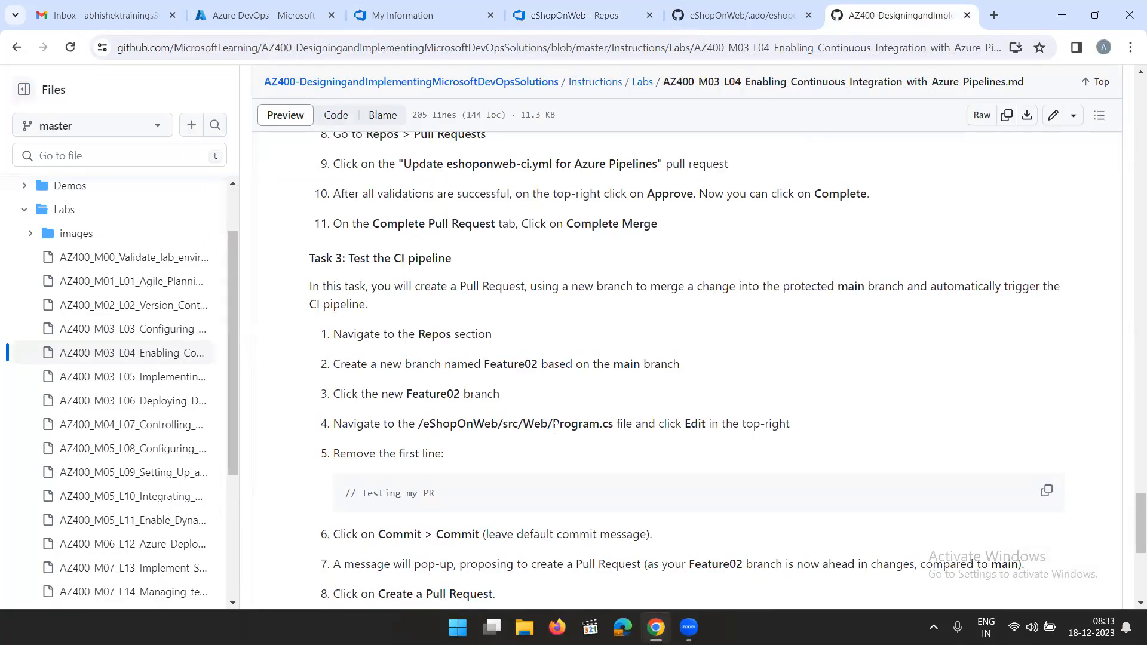
pyautogui.scroll(-1, 503, 447)
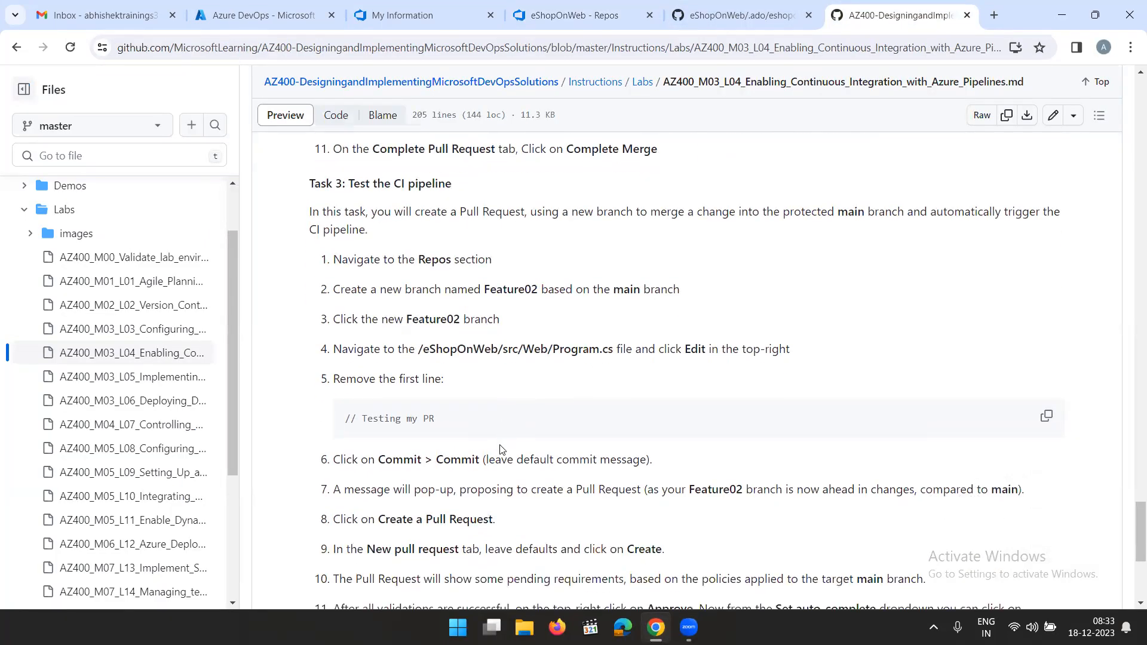
pyautogui.click(1046, 416)
# Open the file src/Web/Program.cs on the Feature02 branch of the eShopOnWeb repository
pyautogui.click(567, 18)
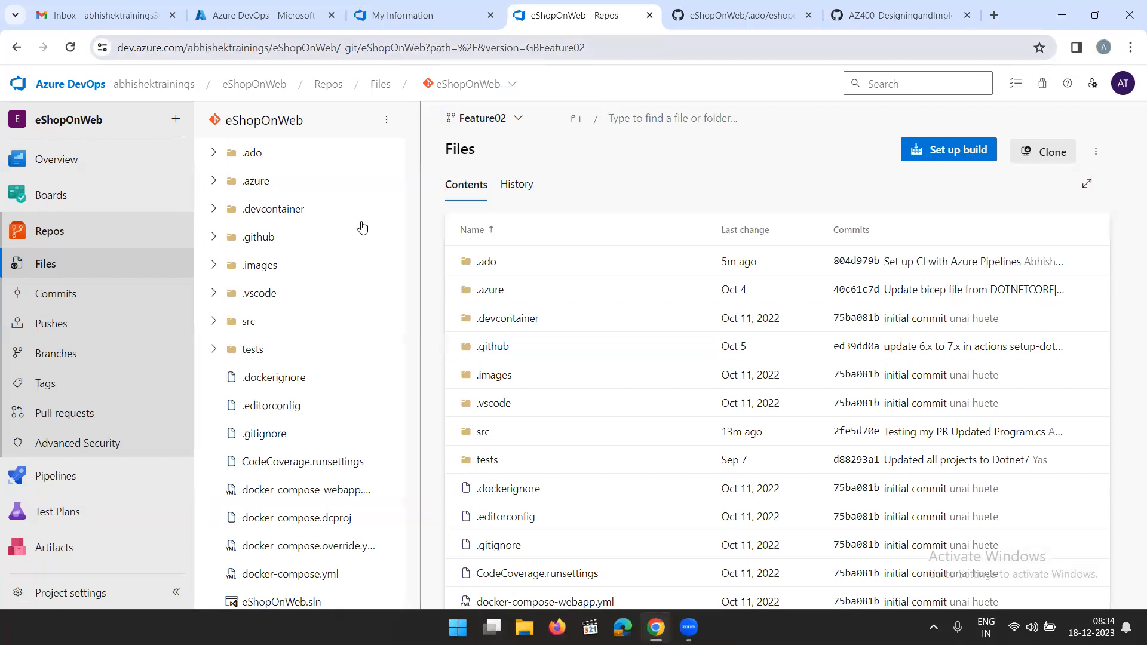
pyautogui.click(213, 349)
pyautogui.click(214, 320)
pyautogui.click(225, 490)
pyautogui.scroll(-5, 339, 394)
pyautogui.scroll(-2, 339, 399)
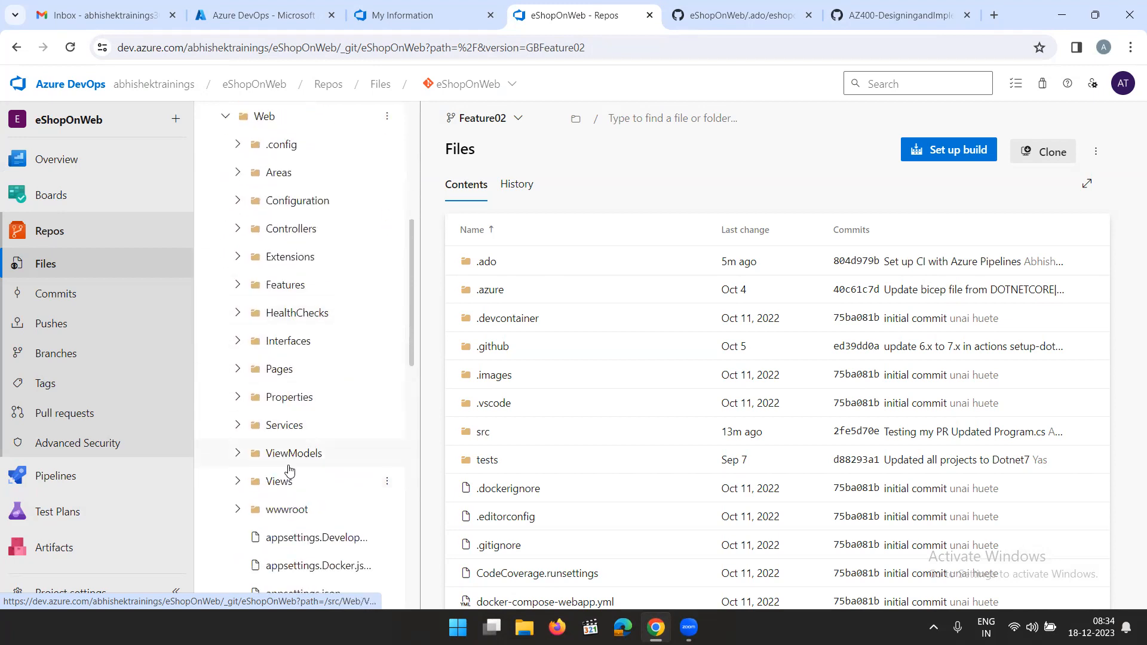
pyautogui.scroll(-4, 299, 468)
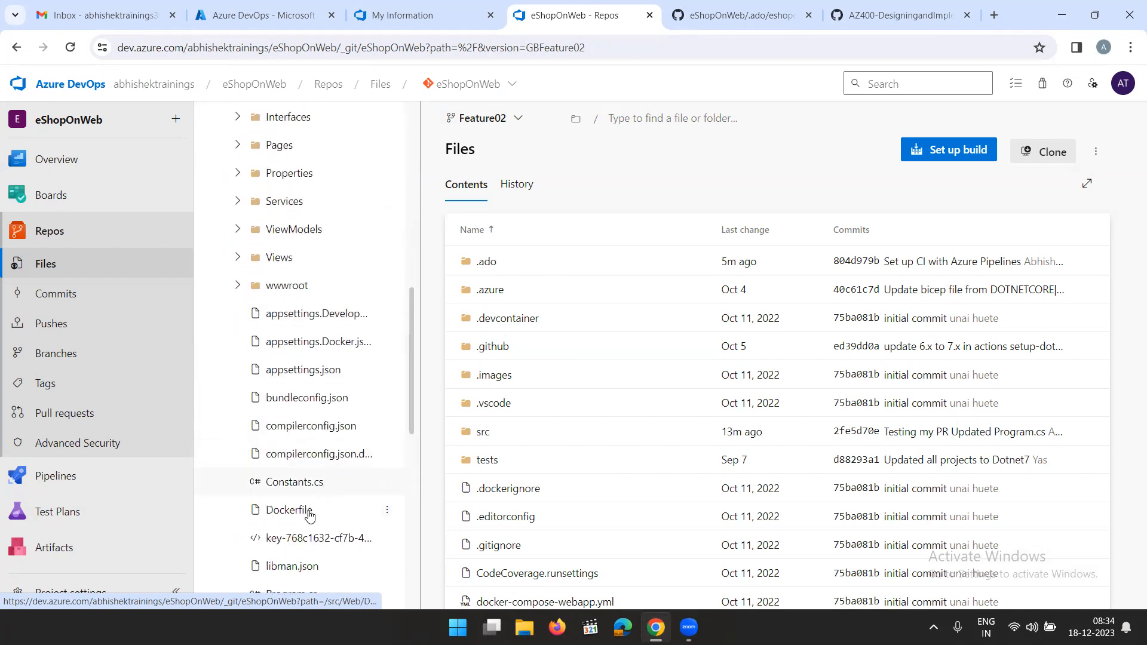
pyautogui.scroll(-4, 316, 478)
pyautogui.click(292, 370)
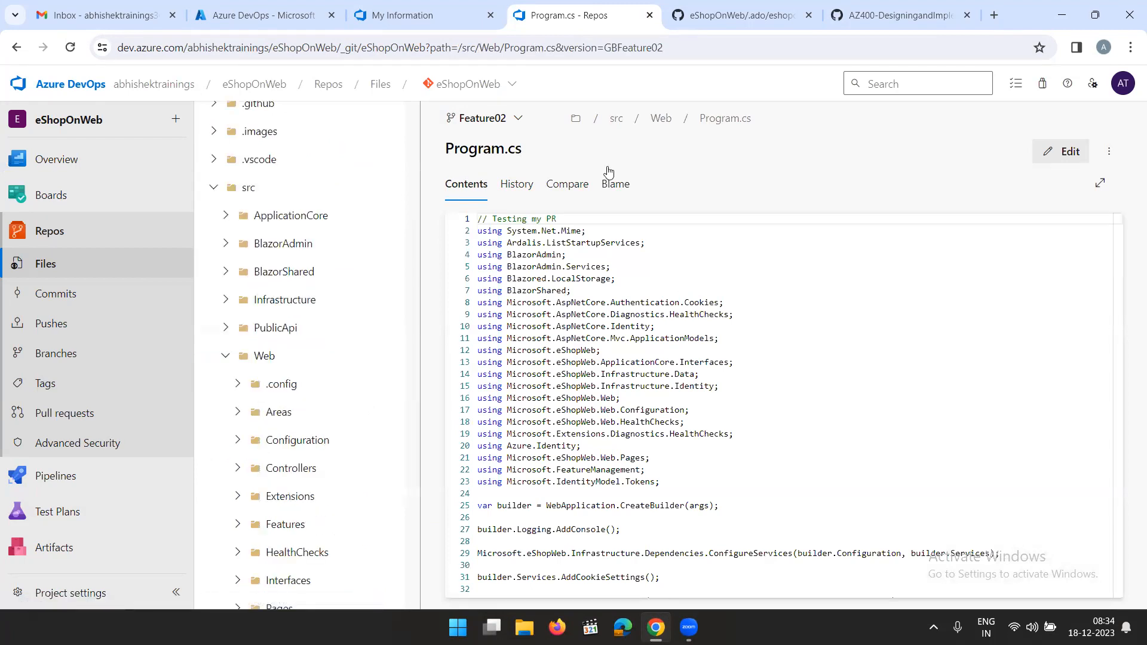
# Recheck the lab's edit instruction and remove the first line, "// Testing my PR", completely from Program.cs
pyautogui.click(879, 17)
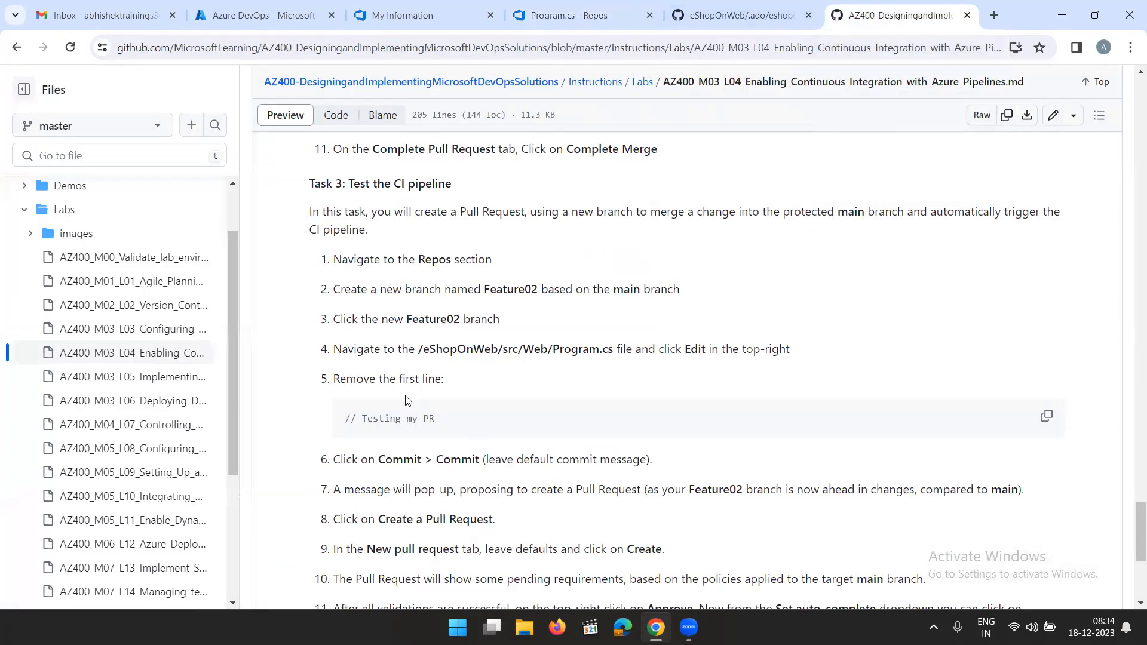
pyautogui.click(737, 20)
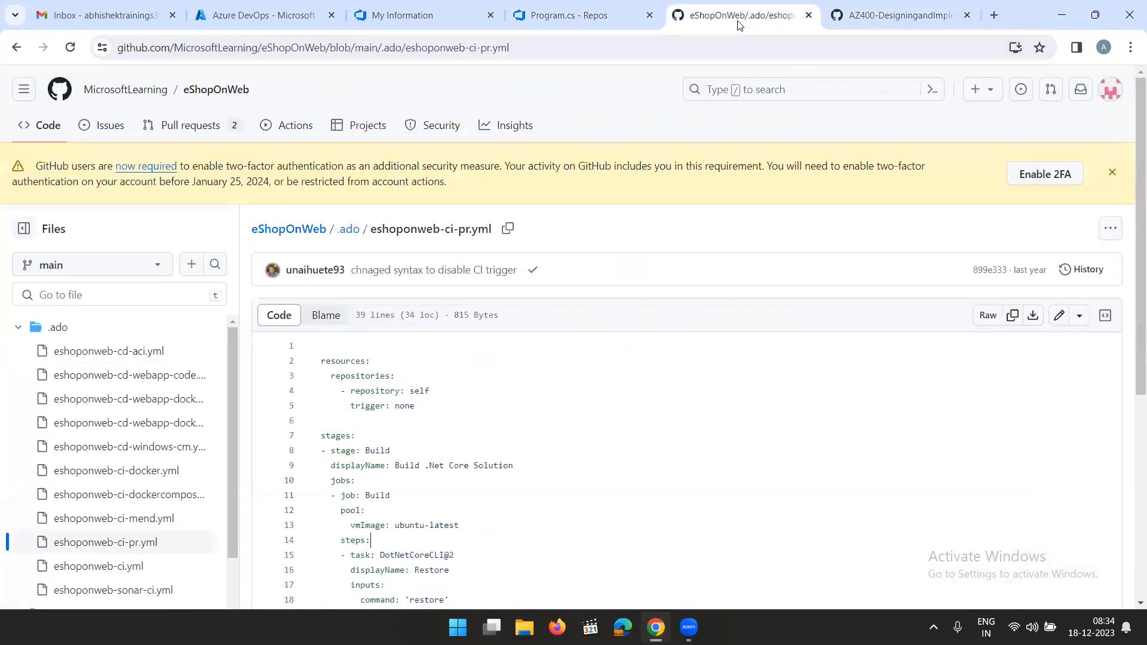
pyautogui.click(591, 17)
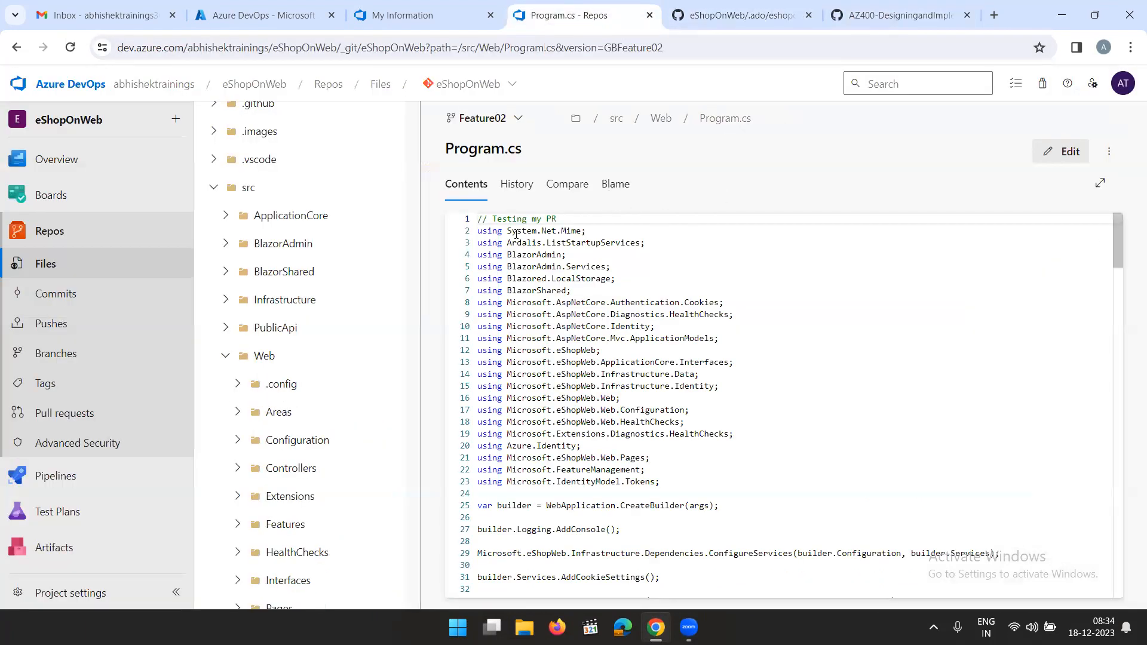
pyautogui.click(1063, 153)
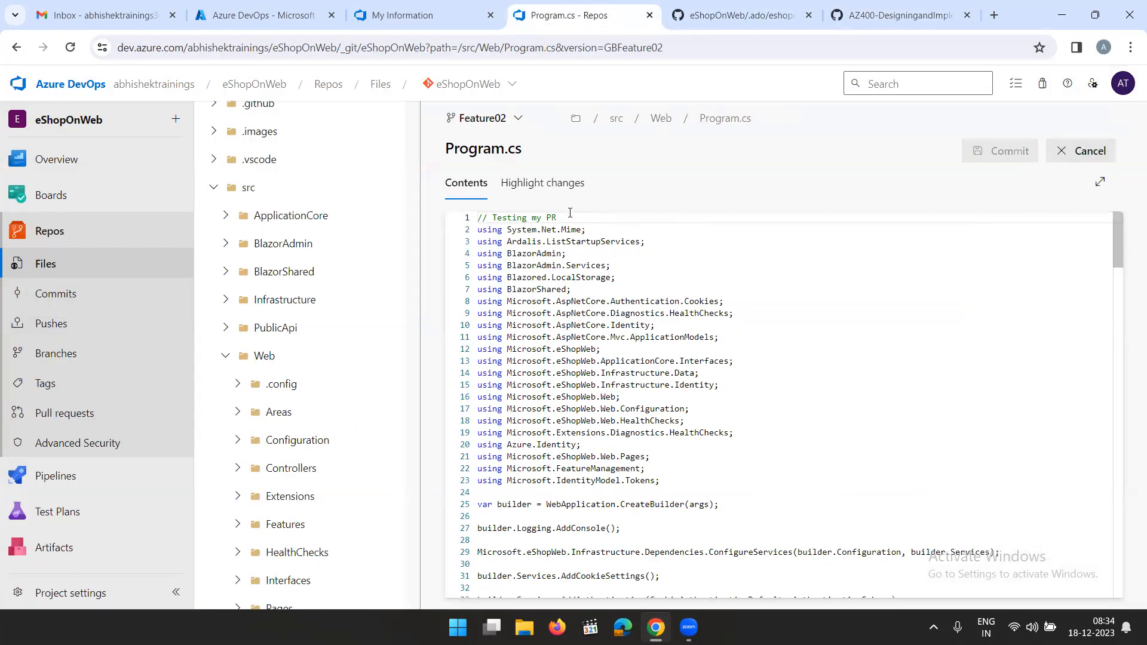
pyautogui.moveTo(570, 213); pyautogui.dragTo(477, 217)
pyautogui.press('Delete')
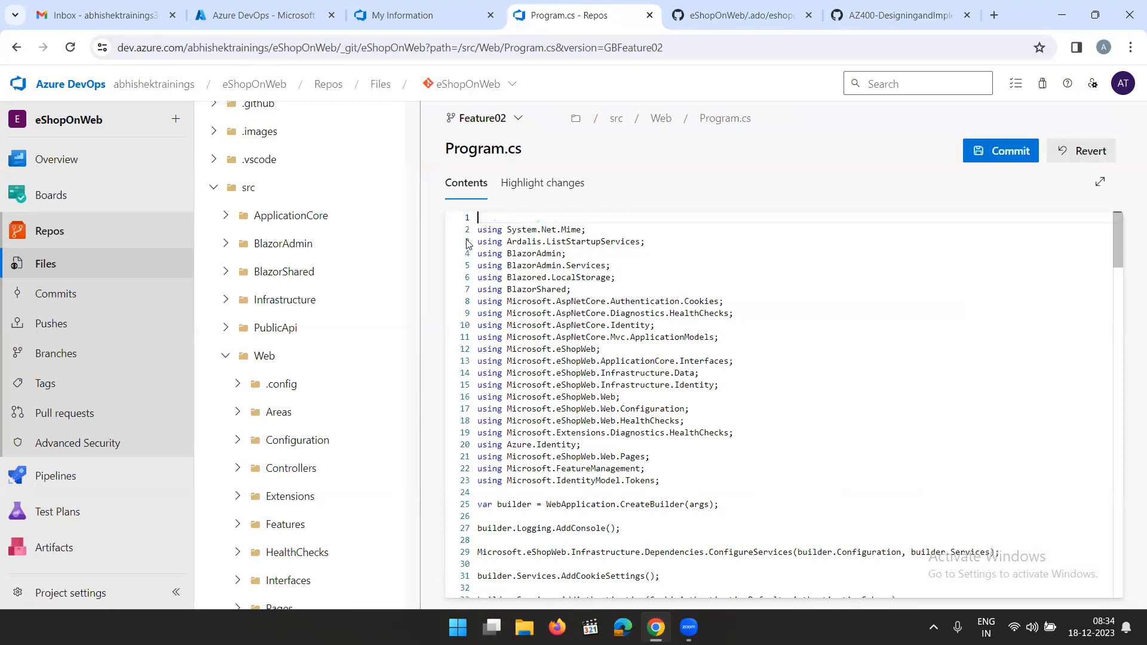
pyautogui.click(479, 230)
pyautogui.press('BackSpace')
# Commit the Program.cs change to Feature02 with the comment "Removed Testing my PR Updated Program.cs"
pyautogui.click(1020, 154)
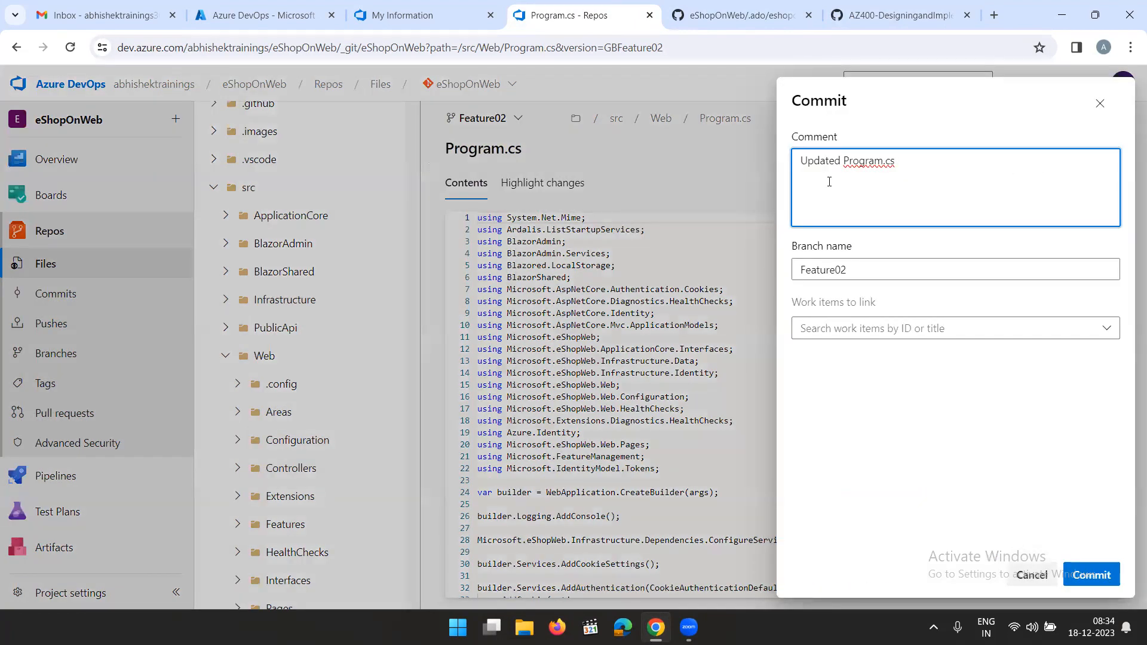
pyautogui.write('Removed')
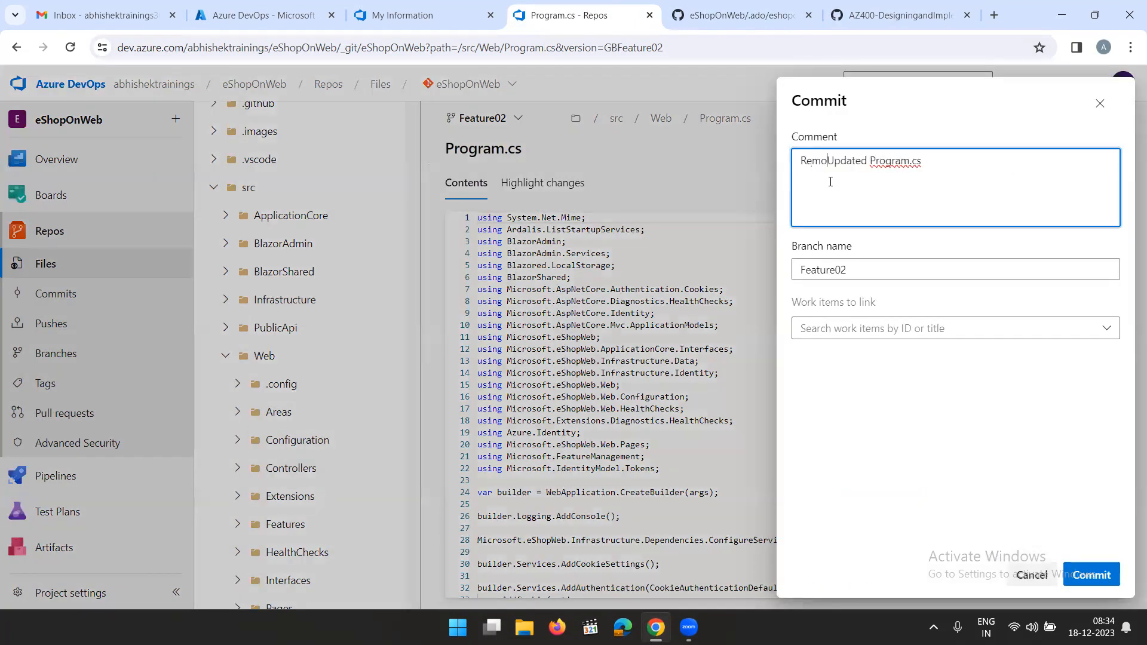
pyautogui.write(' // Testing my PR')
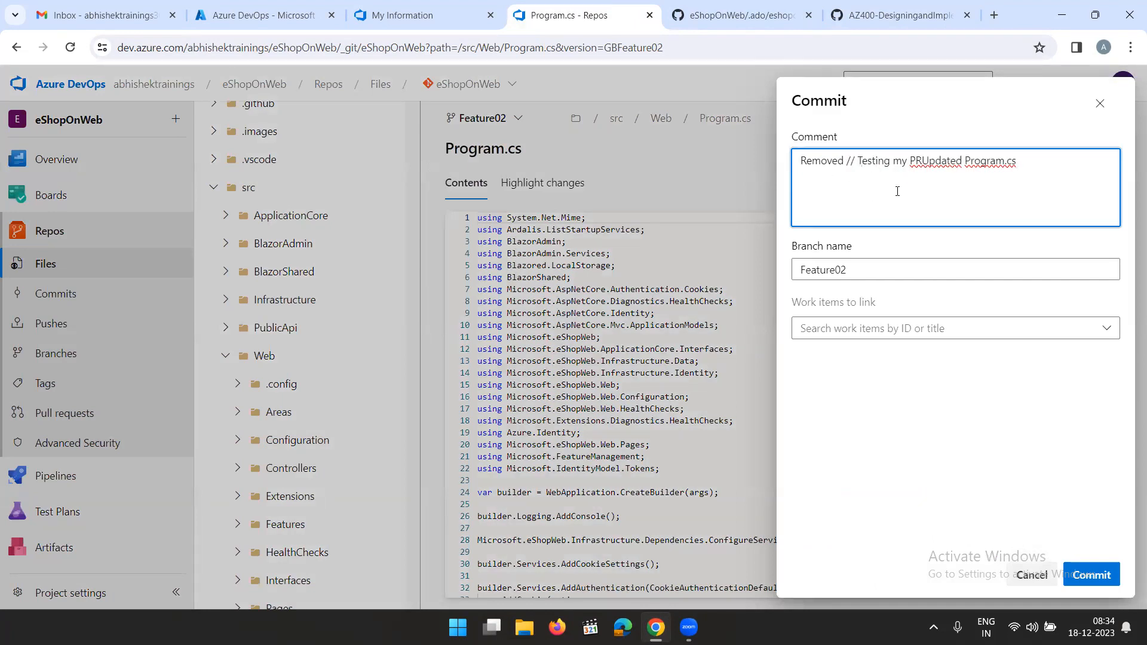
pyautogui.press('BackSpace')
pyautogui.press('BackSpace')
pyautogui.press('BackSpace')
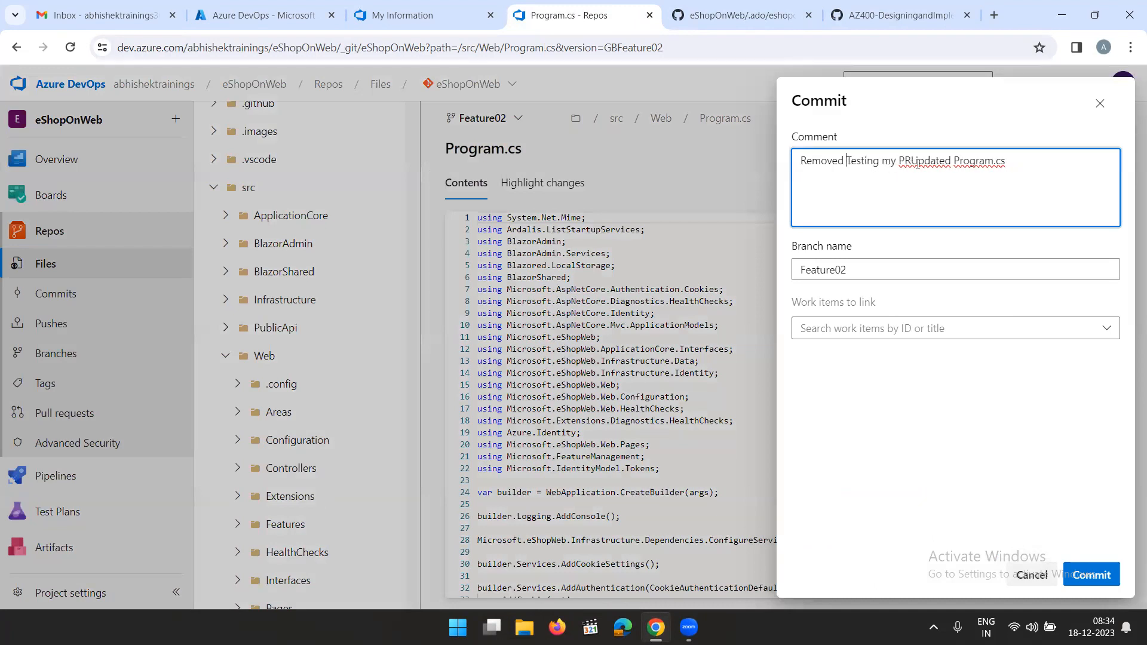
pyautogui.press('BackSpace')
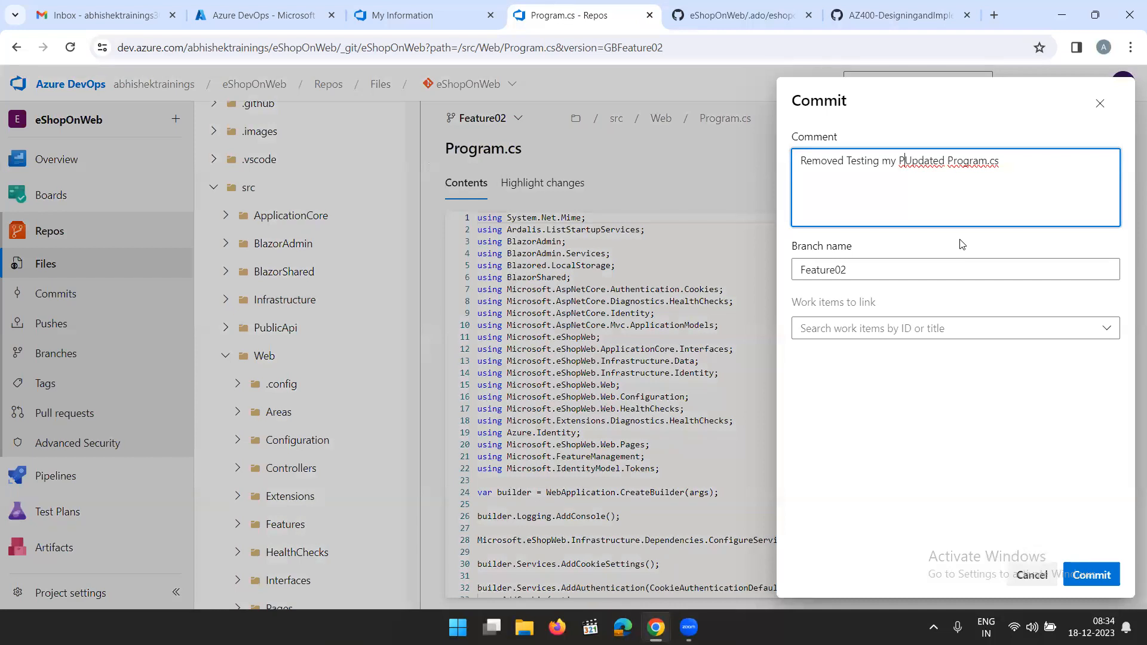
pyautogui.write('R')
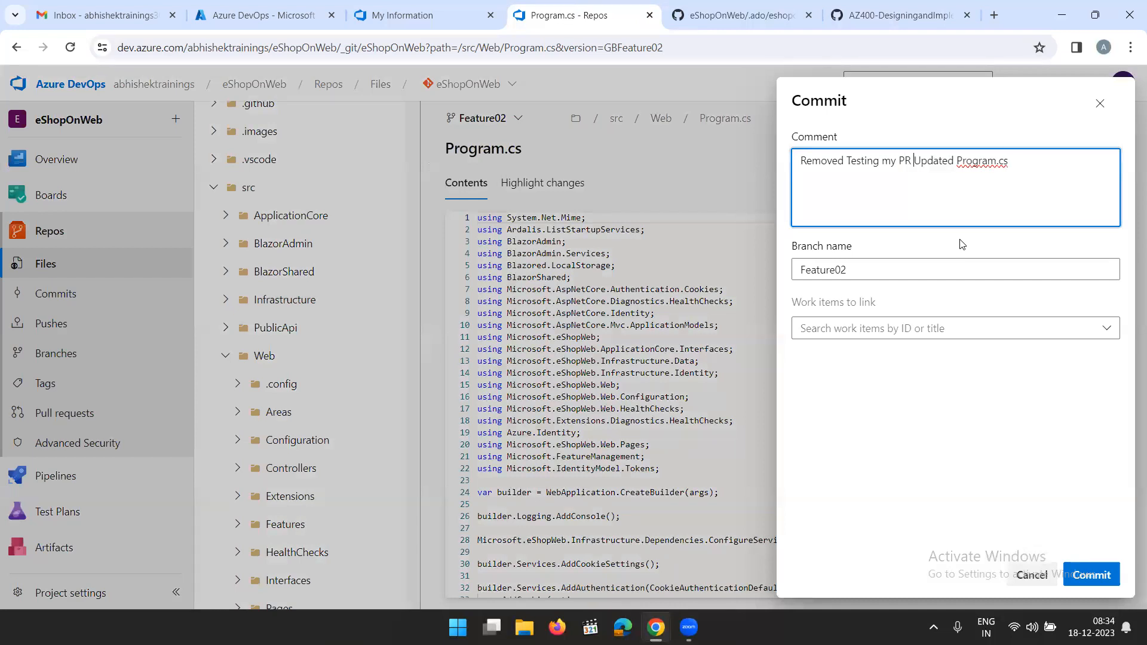
pyautogui.click(1081, 575)
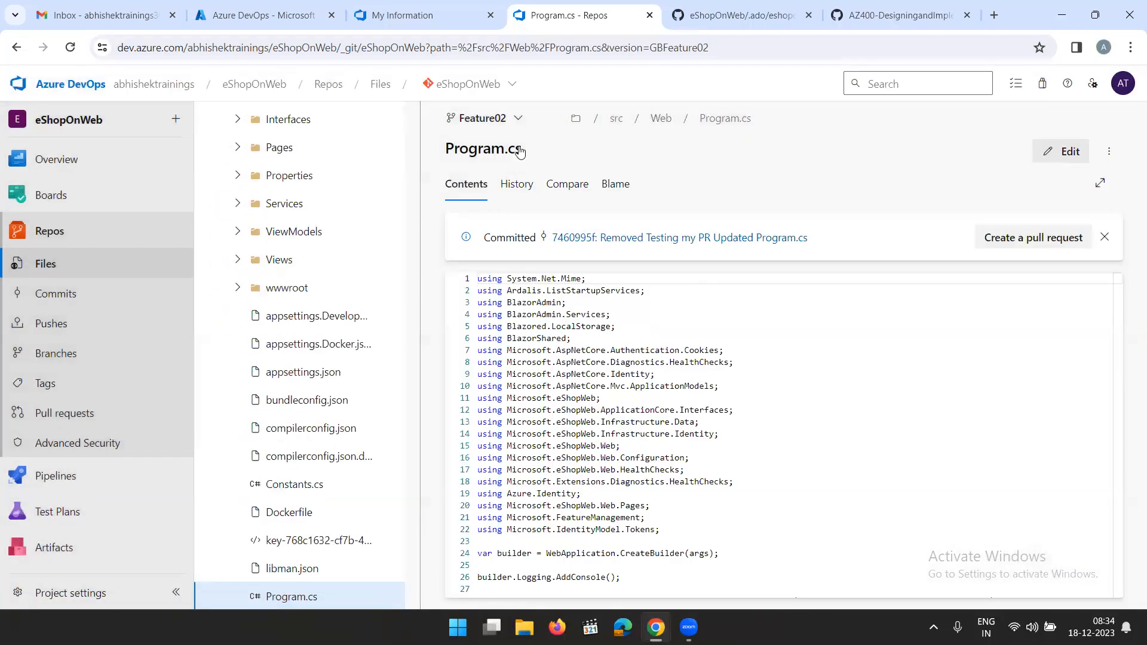
# Read the lab's pull request instructions and create a pull request from Feature02 into main, keeping the default title and description
pyautogui.click(854, 22)
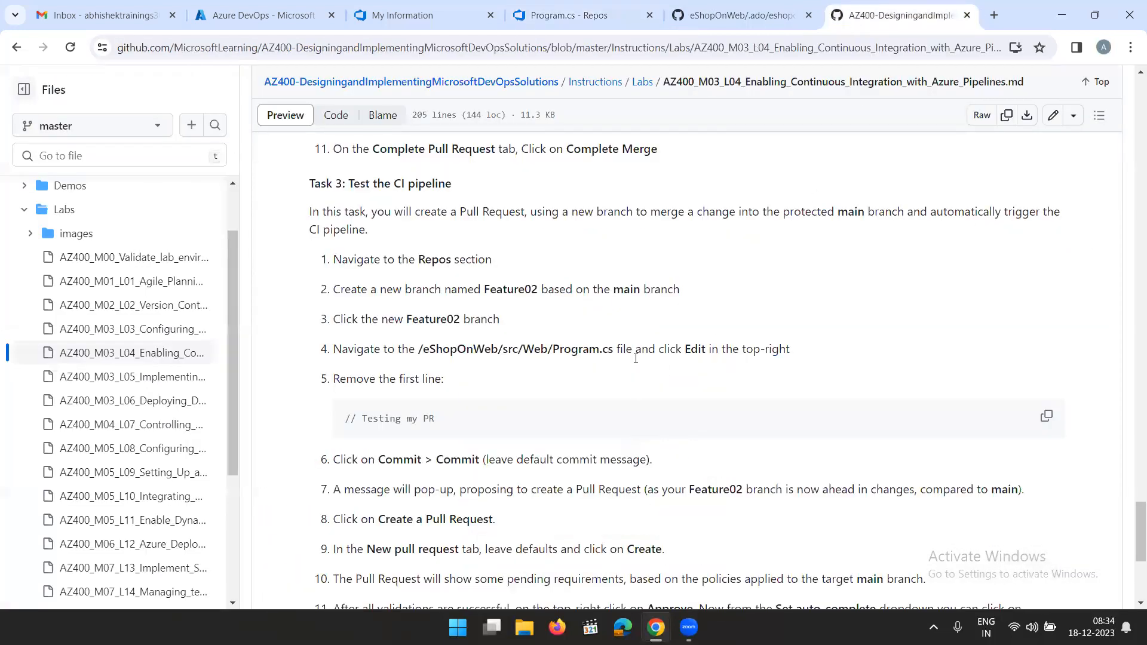
pyautogui.scroll(-3, 621, 346)
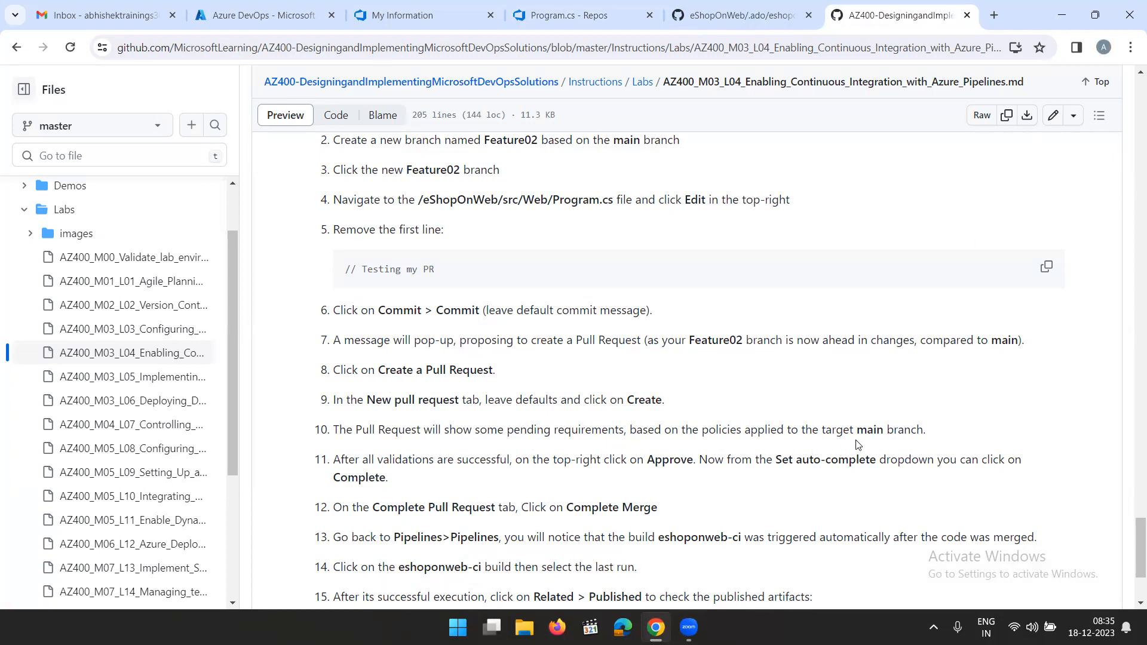
pyautogui.scroll(-1, 449, 418)
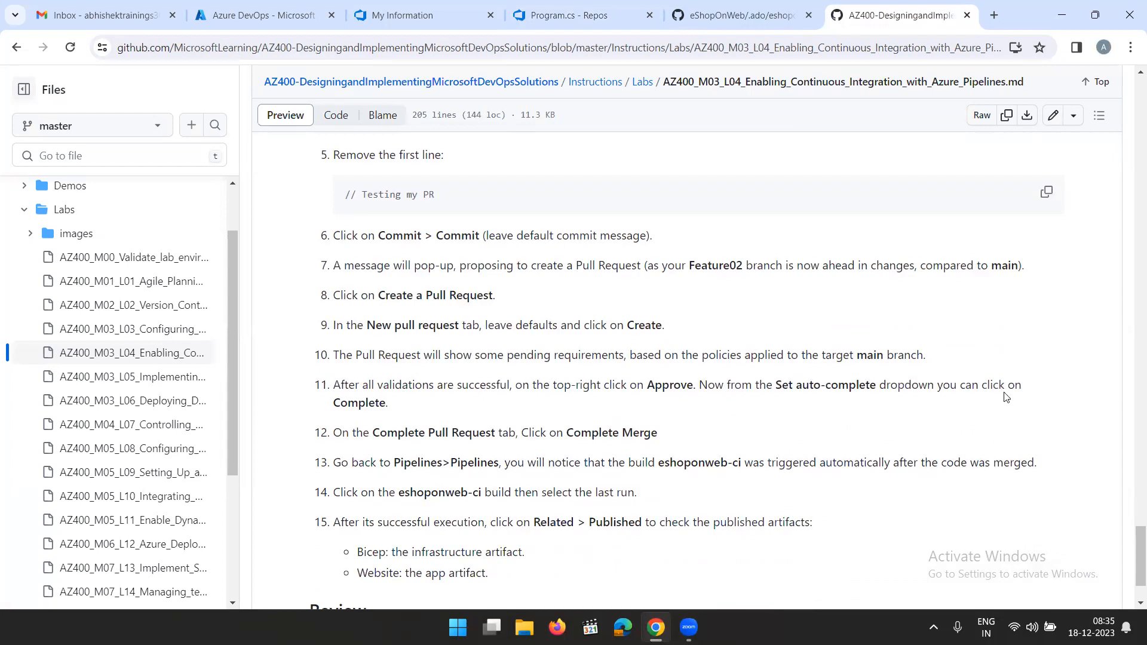
pyautogui.click(558, 14)
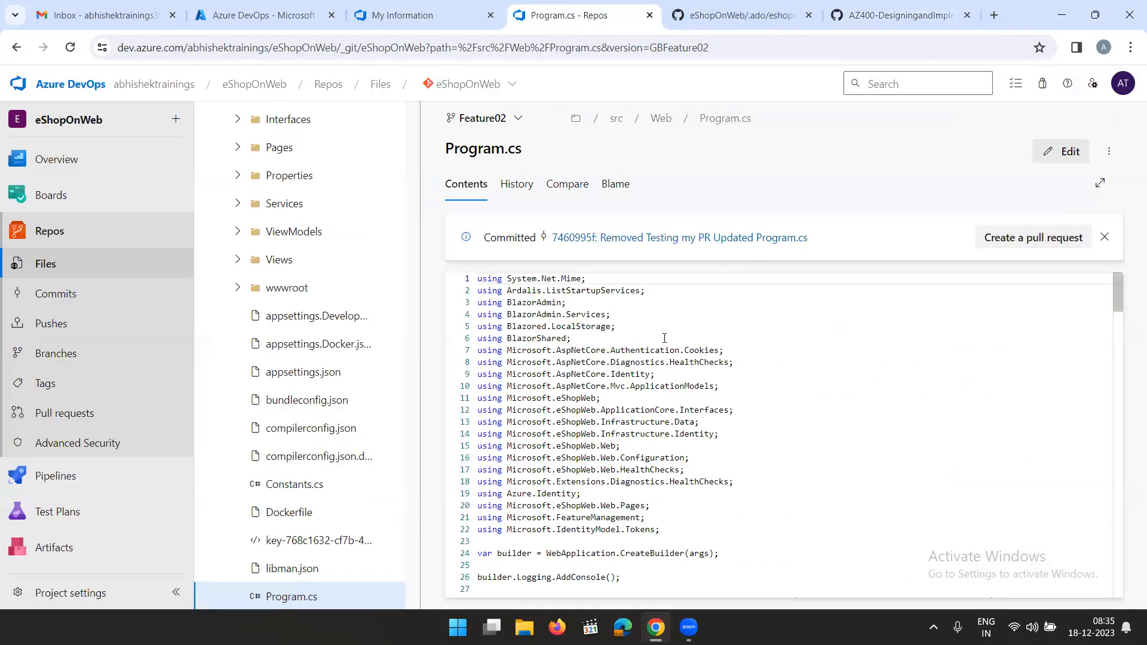
pyautogui.click(1019, 245)
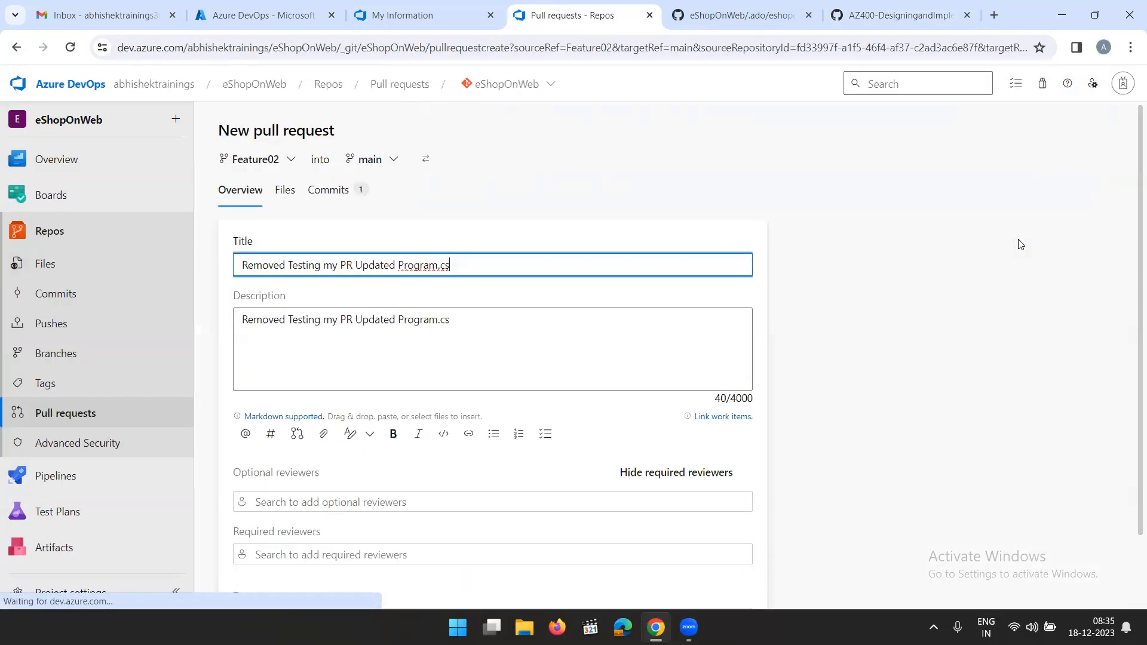
pyautogui.scroll(-3, 588, 383)
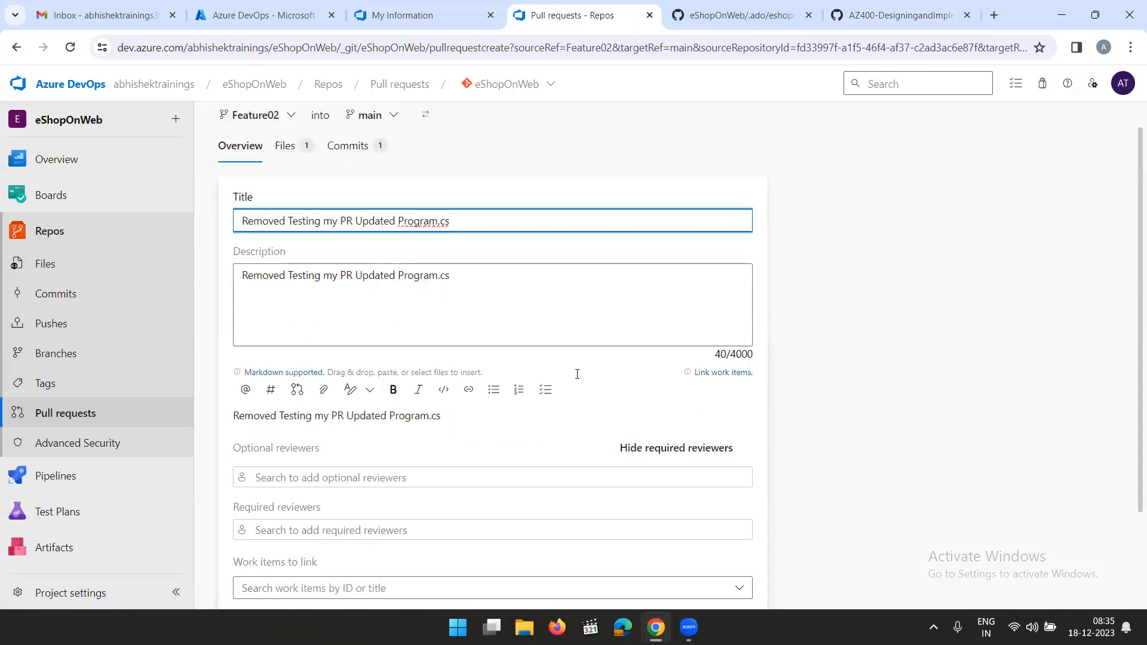
pyautogui.click(705, 571)
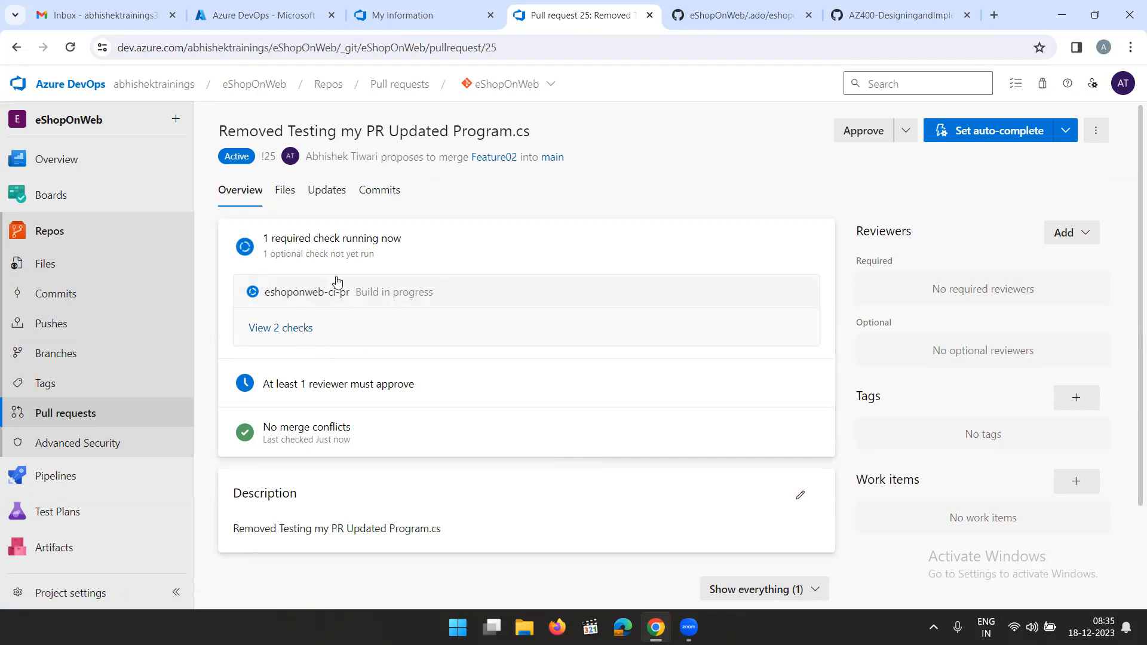
# Open the pull request's eshoponweb-ci-pr build and view the log of its Build job
pyautogui.click(378, 291)
pyautogui.click(332, 428)
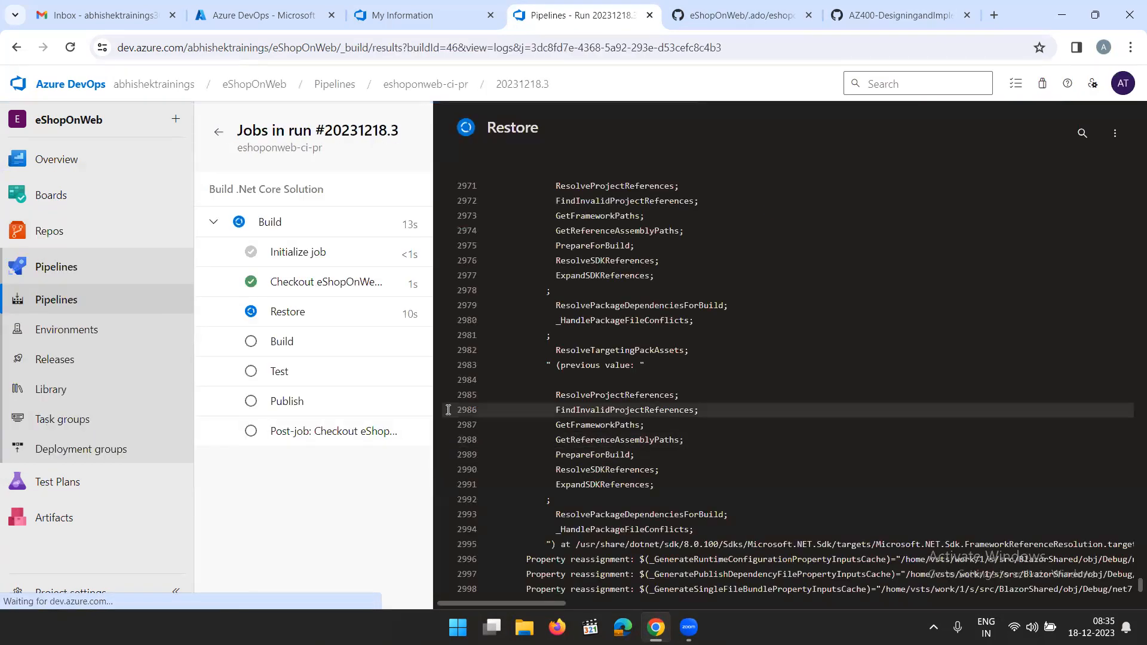
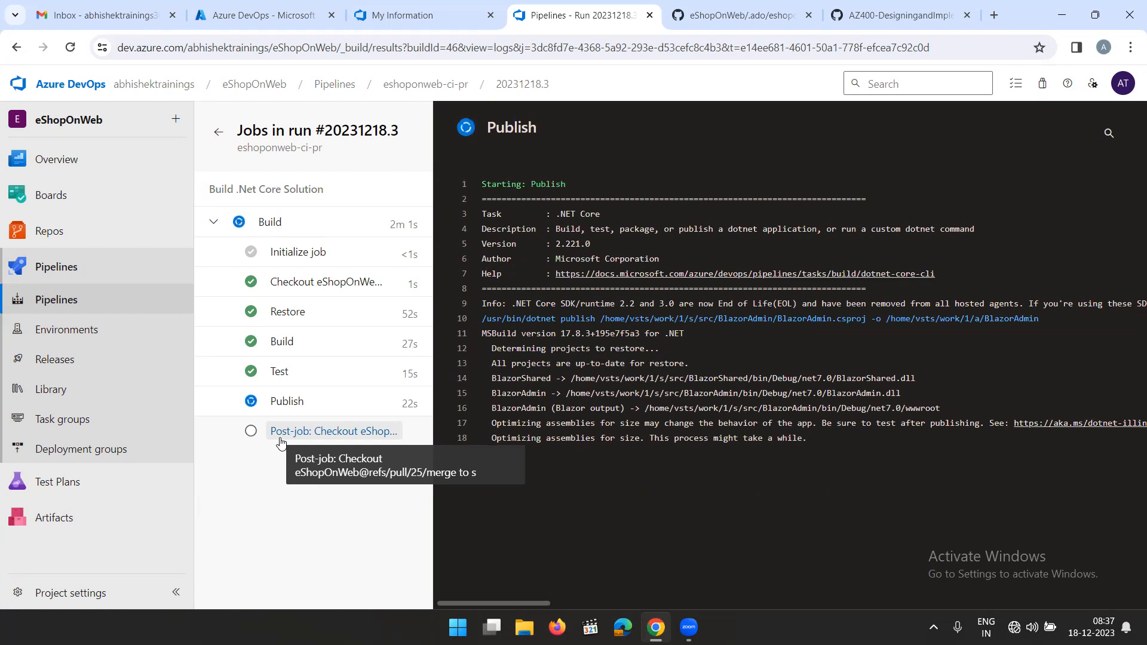
# Connect the computer to the OnePlus 7 Wi-Fi network and return to the running build
pyautogui.click(1014, 627)
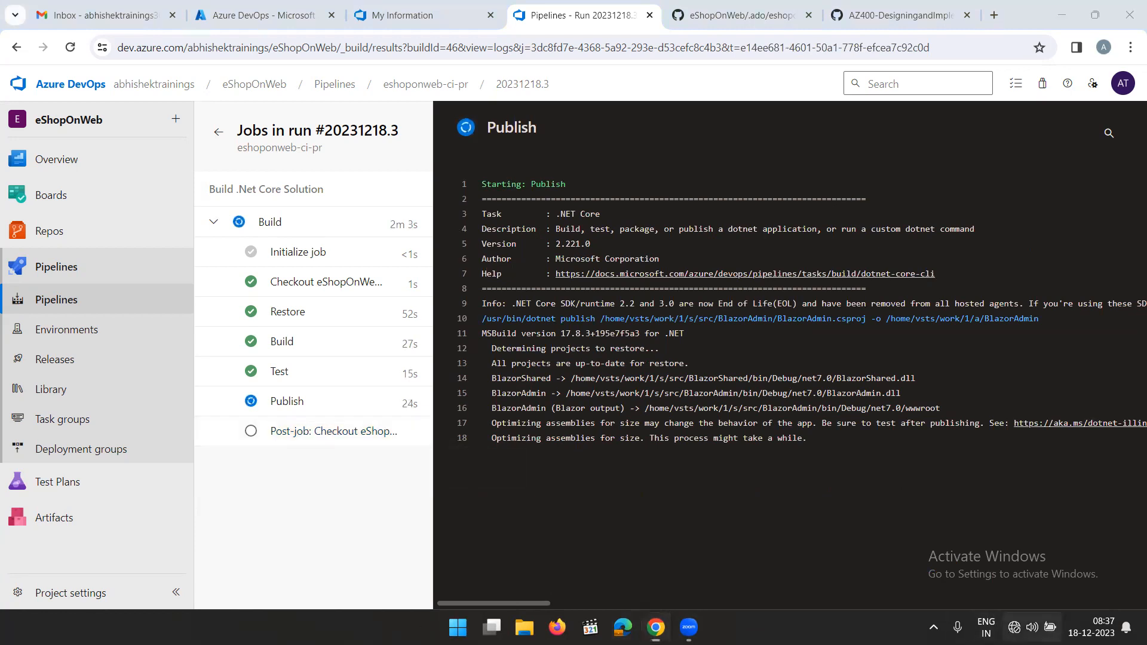
pyautogui.click(940, 278)
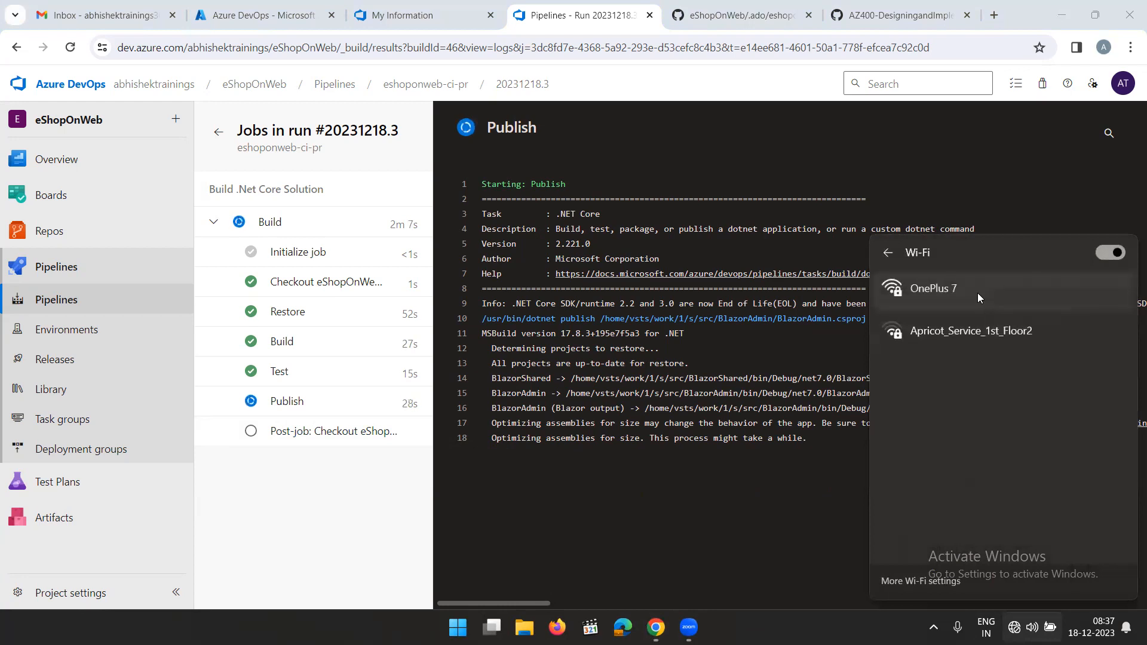
pyautogui.click(977, 293)
pyautogui.click(1069, 354)
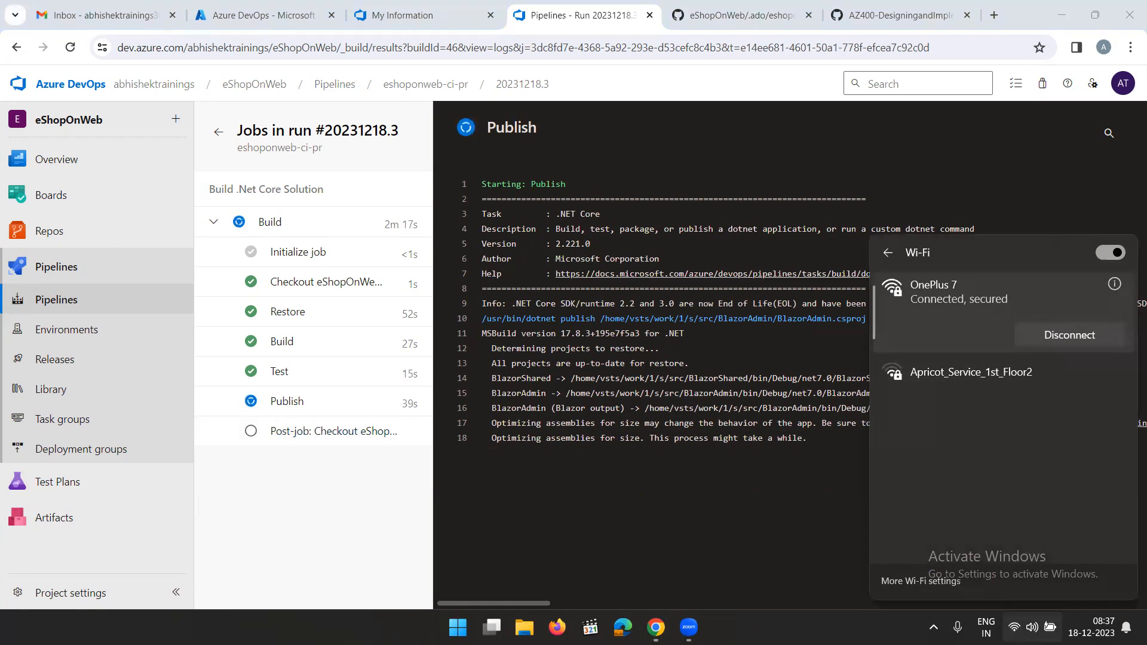
pyautogui.press('Escape')
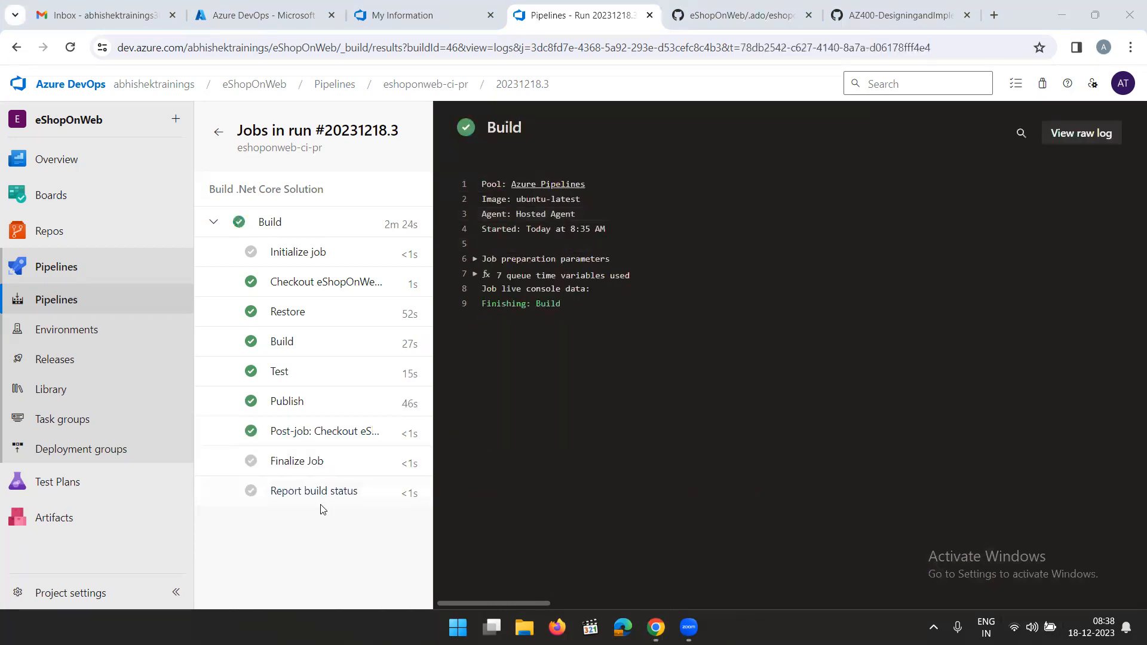
# Leave the build run and open the active pull request from Feature02 into main in the eShopOnWeb repository
pyautogui.moveTo(58, 238)
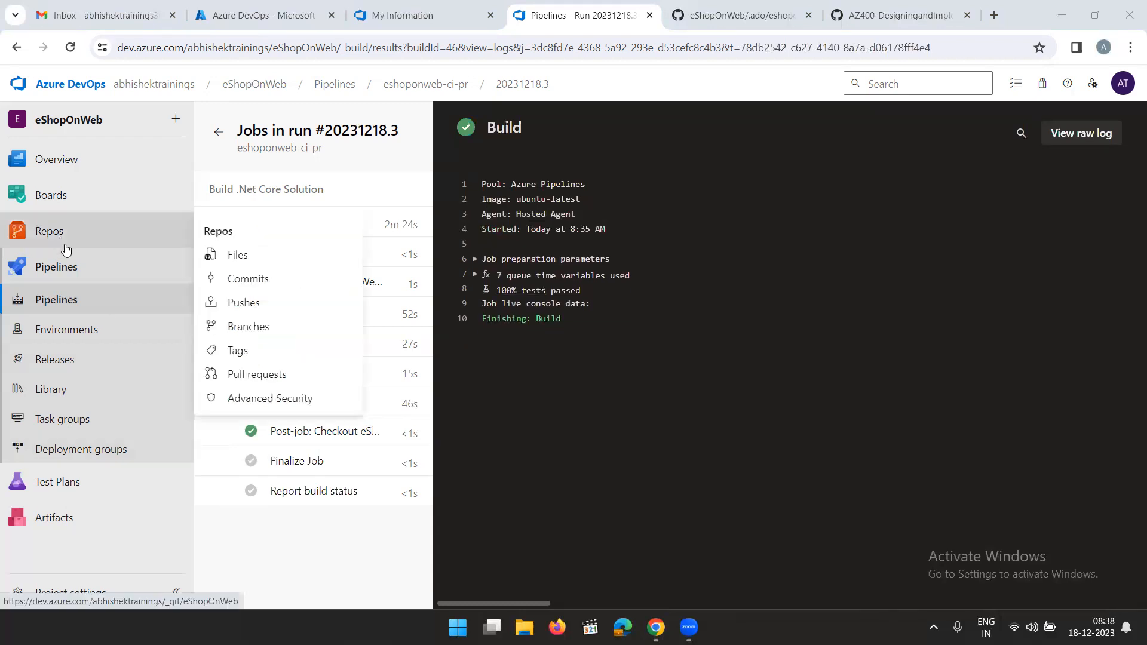
pyautogui.click(67, 268)
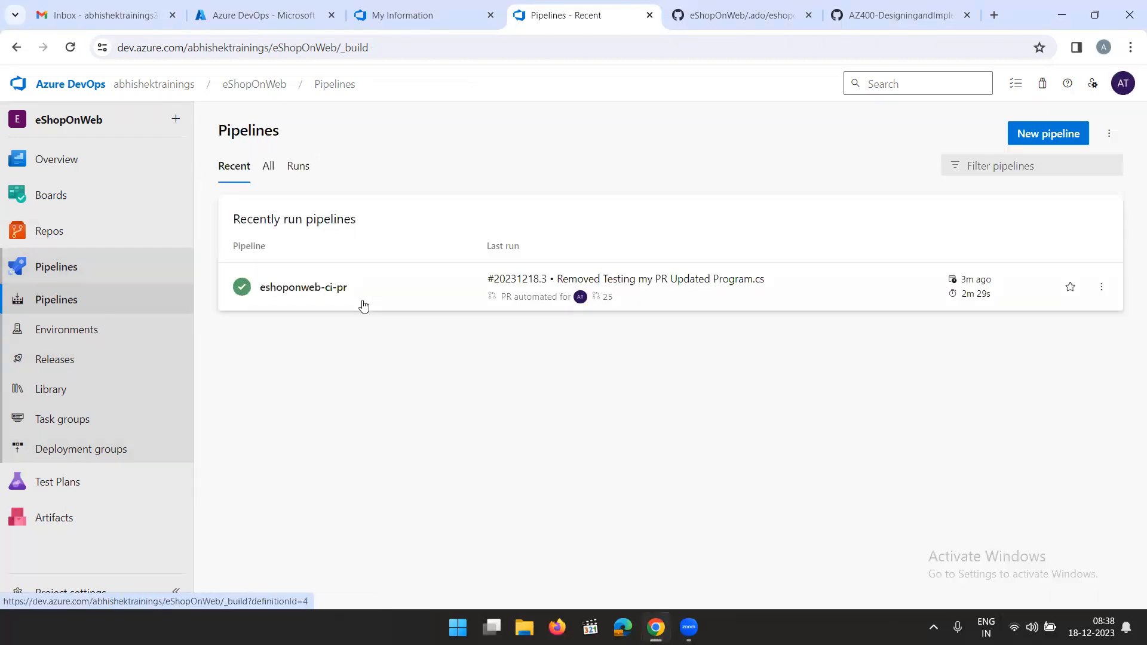
pyautogui.click(60, 238)
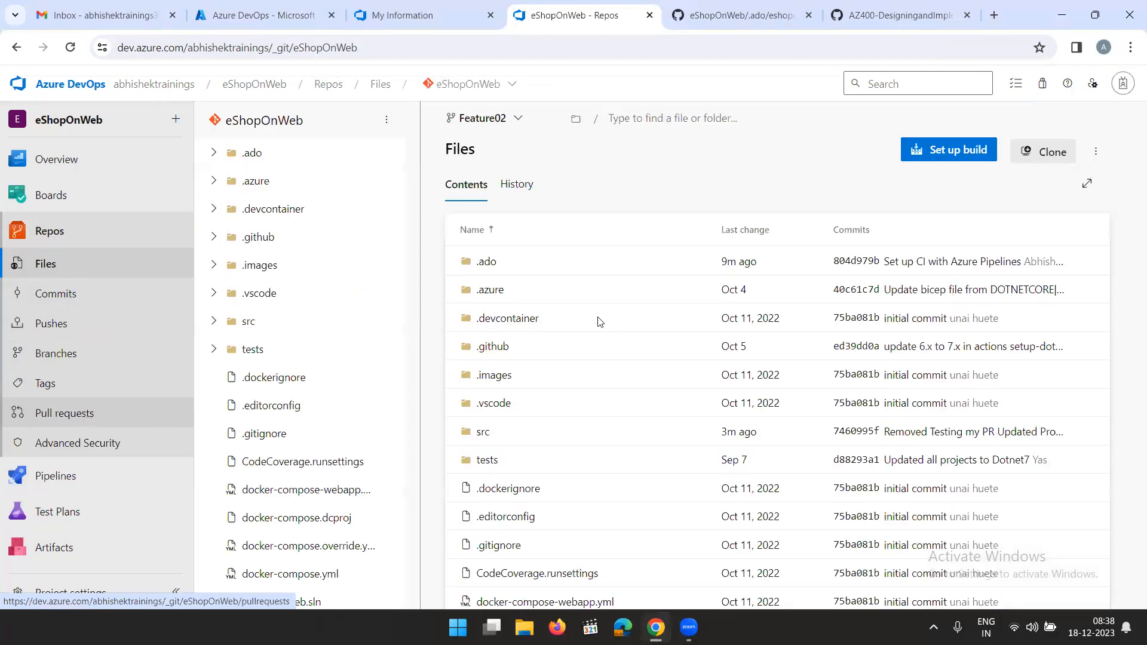
pyautogui.click(596, 273)
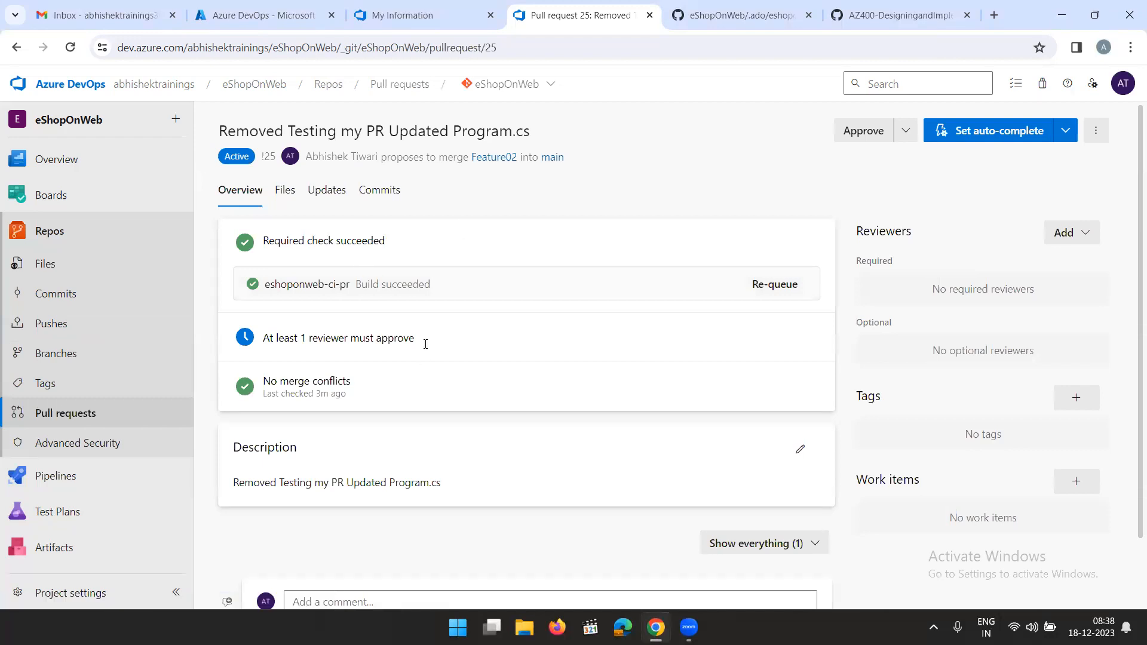
# Add your own account as a required reviewer of the pull request and approve it
pyautogui.click(933, 287)
pyautogui.write('abh')
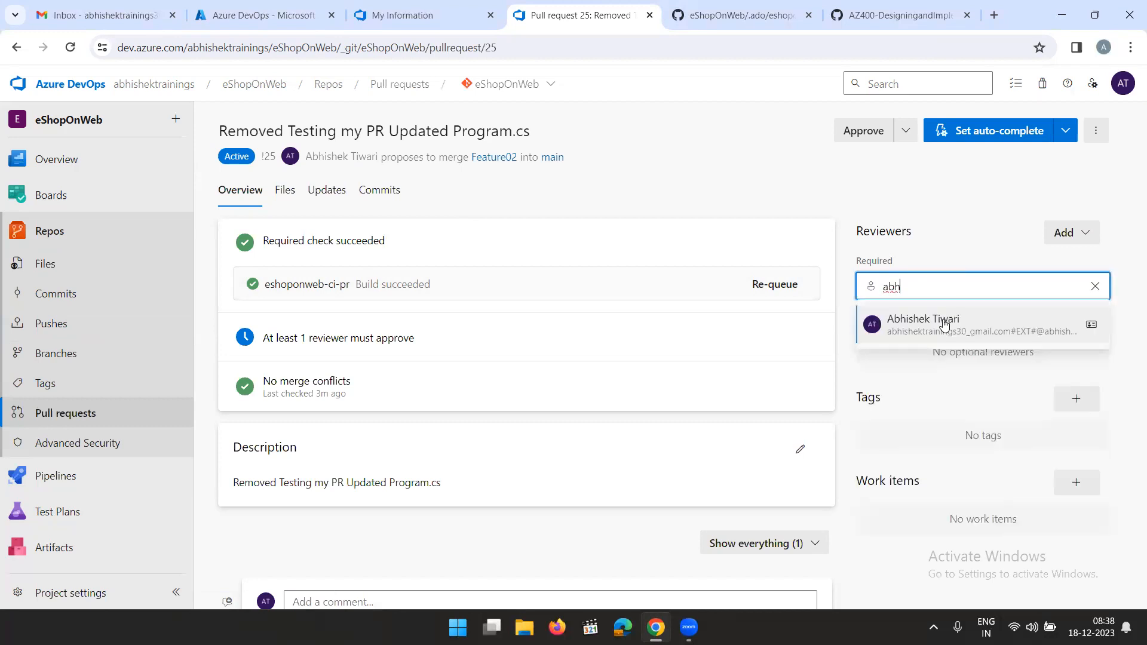
pyautogui.click(943, 324)
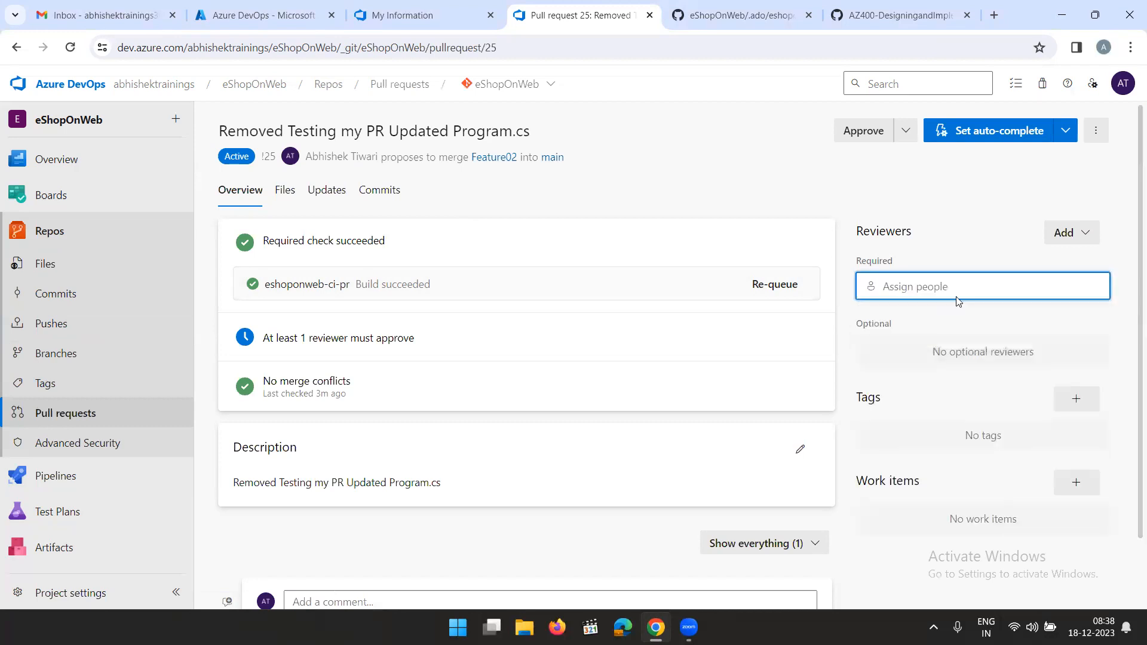
pyautogui.click(862, 132)
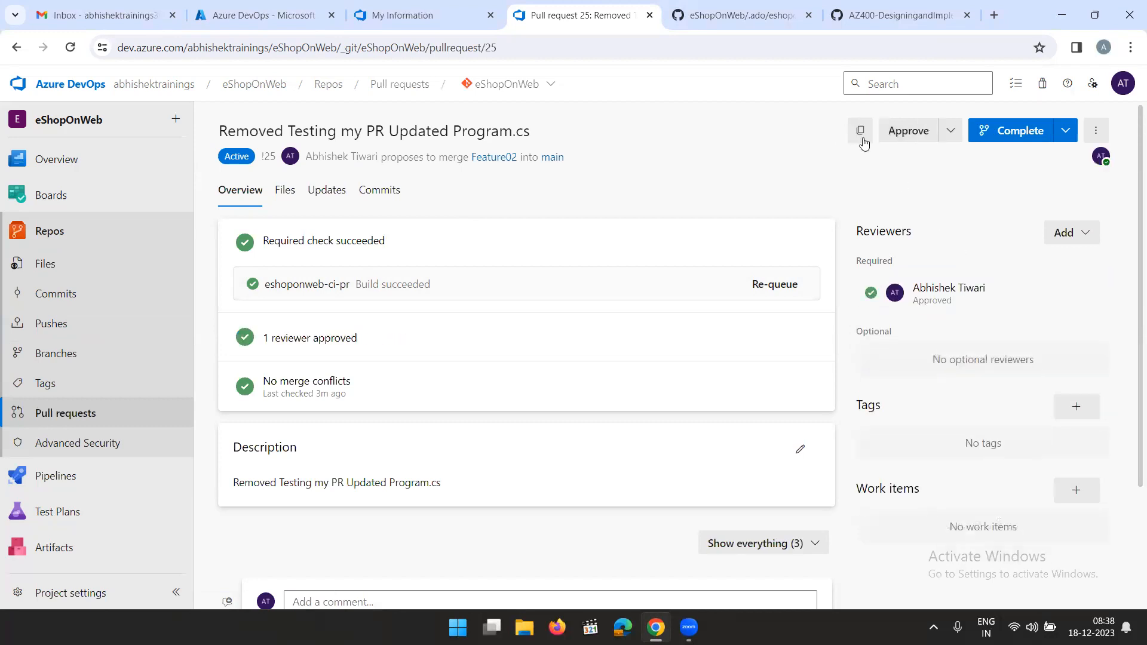
# Complete the pull request with Merge (no fast forward), keeping Feature02 deletion and work item completion enabled, and go to the pull request list
pyautogui.click(1015, 130)
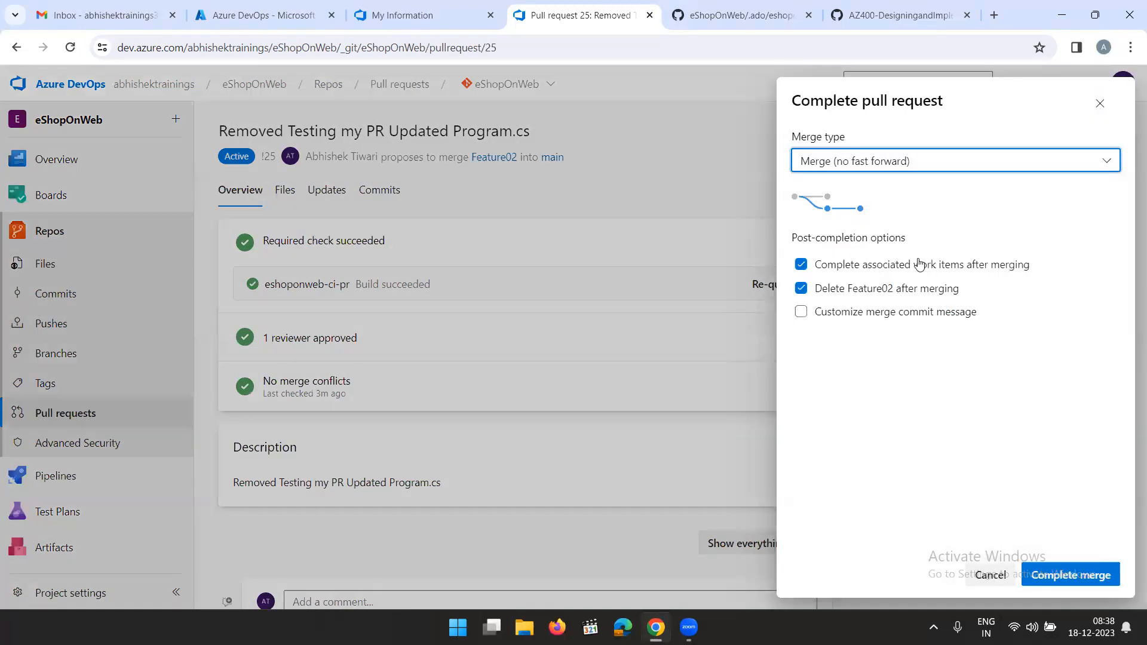
pyautogui.click(1069, 578)
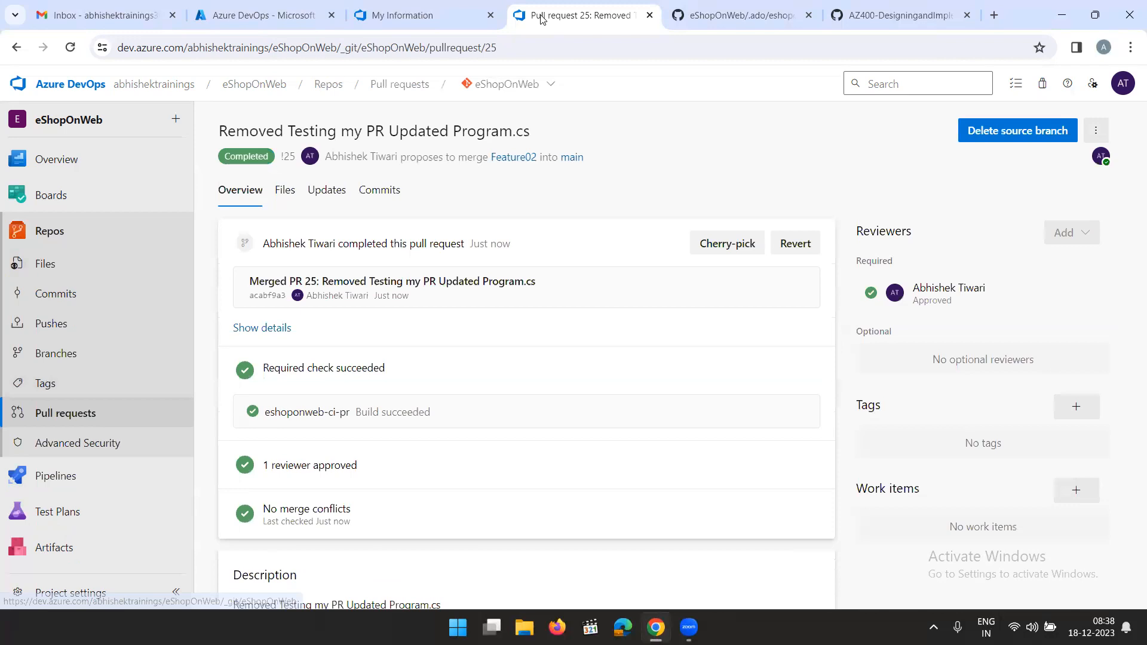
pyautogui.click(78, 413)
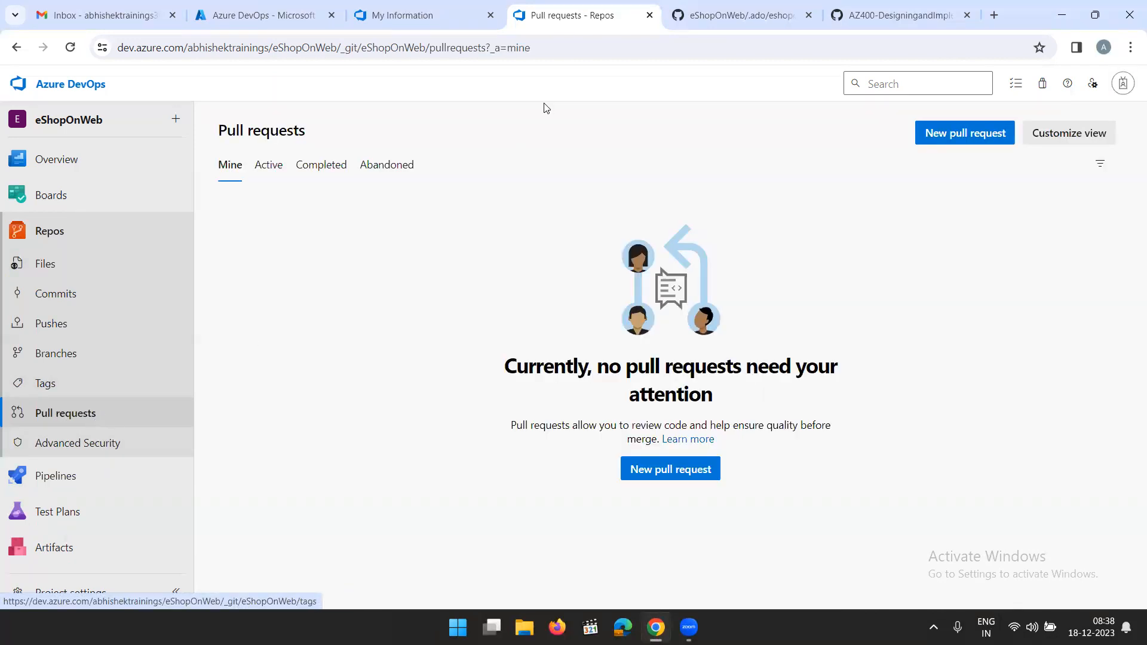
# Read the lab's remaining instructions and view the Build job log of the eshoponweb-ci run triggered by the merge
pyautogui.click(900, 16)
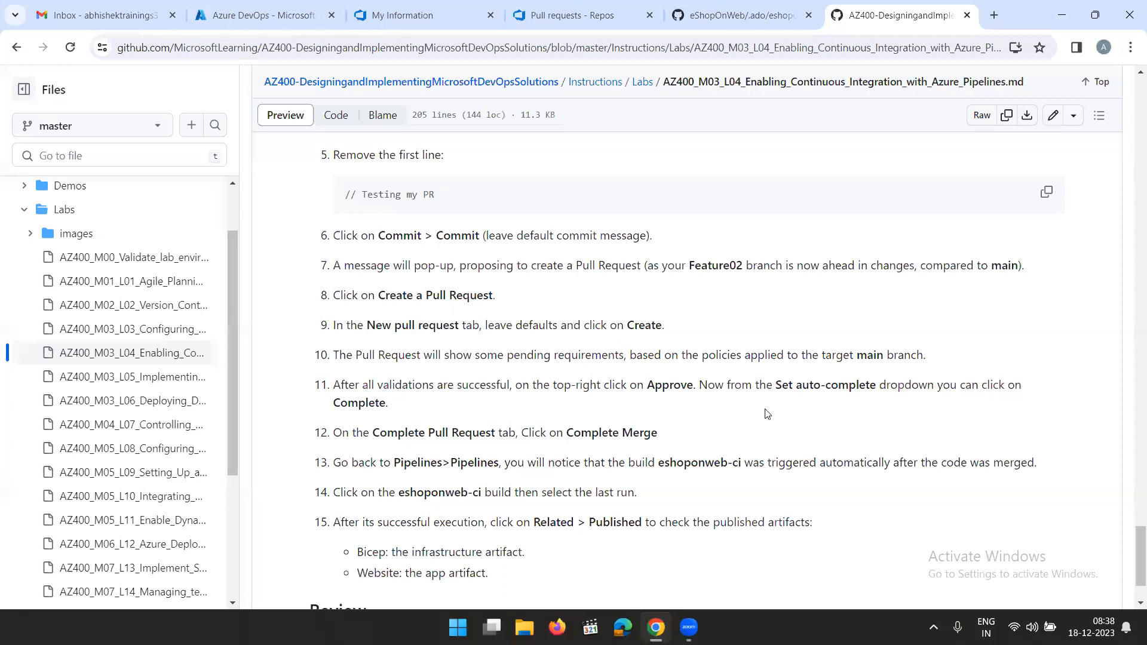
pyautogui.scroll(-2, 580, 385)
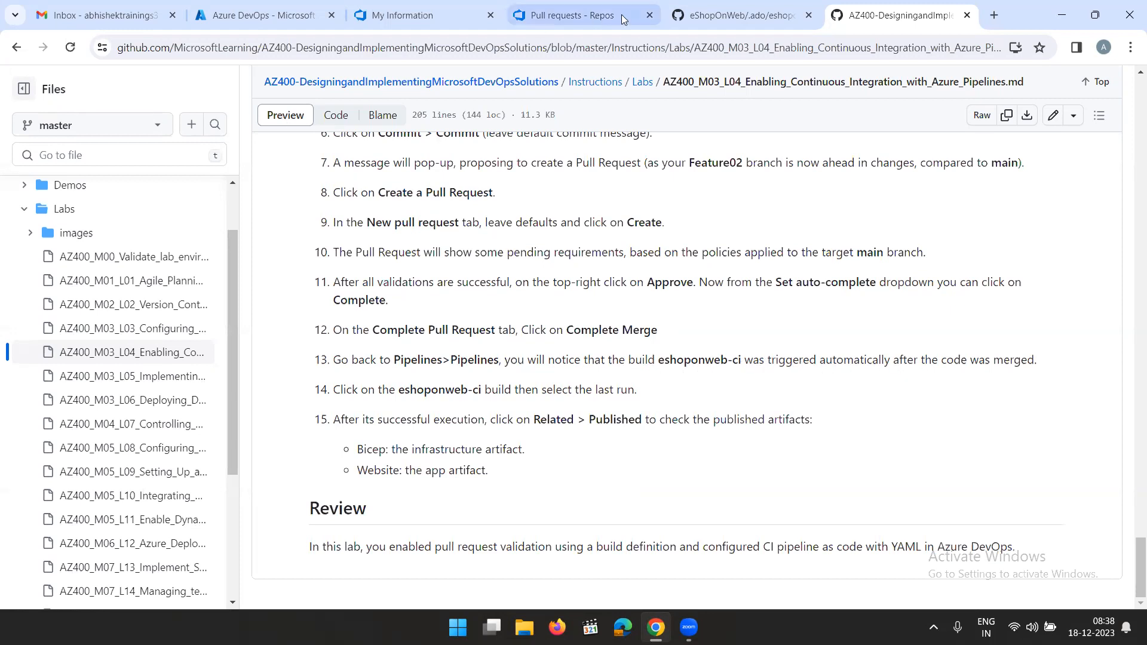
pyautogui.click(588, 16)
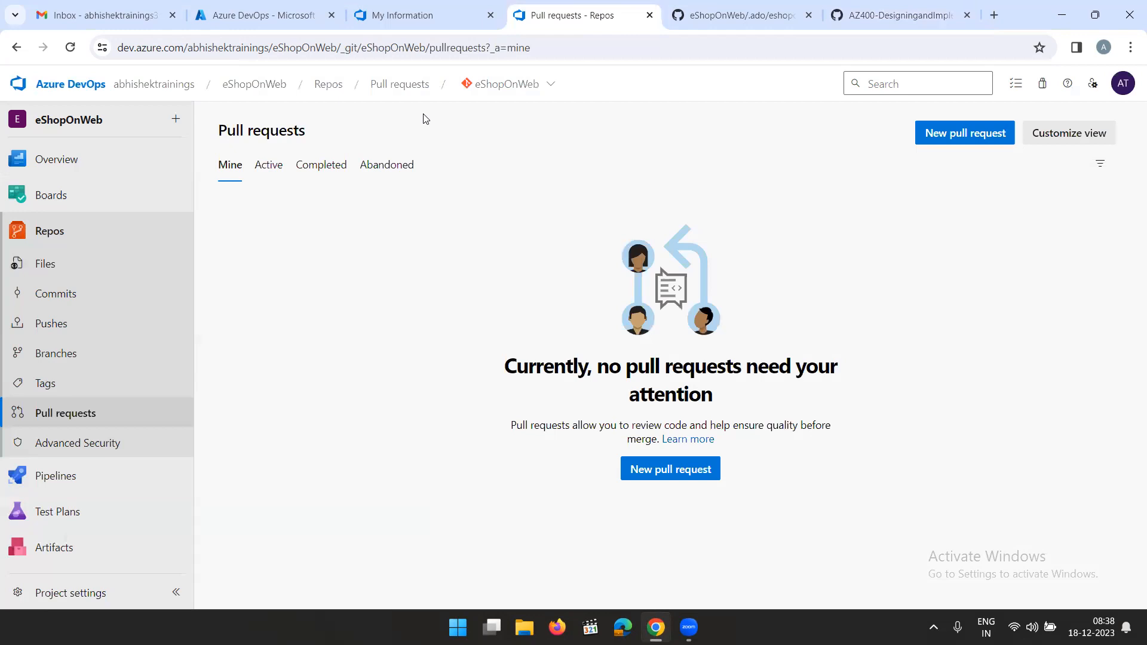
pyautogui.click(60, 476)
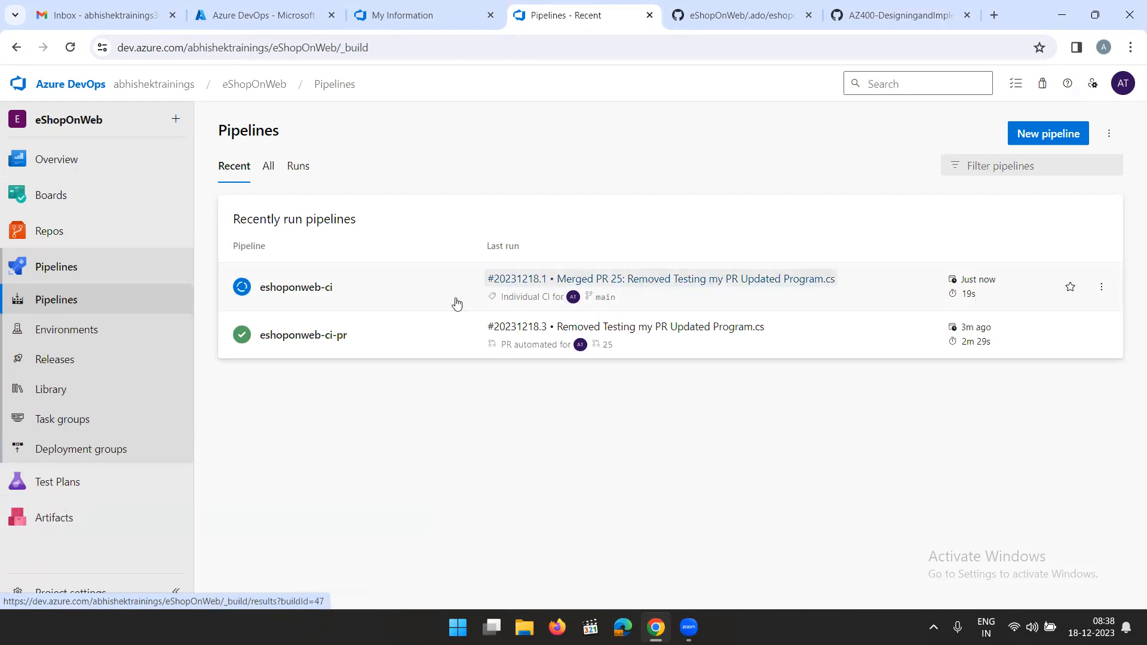
pyautogui.click(407, 292)
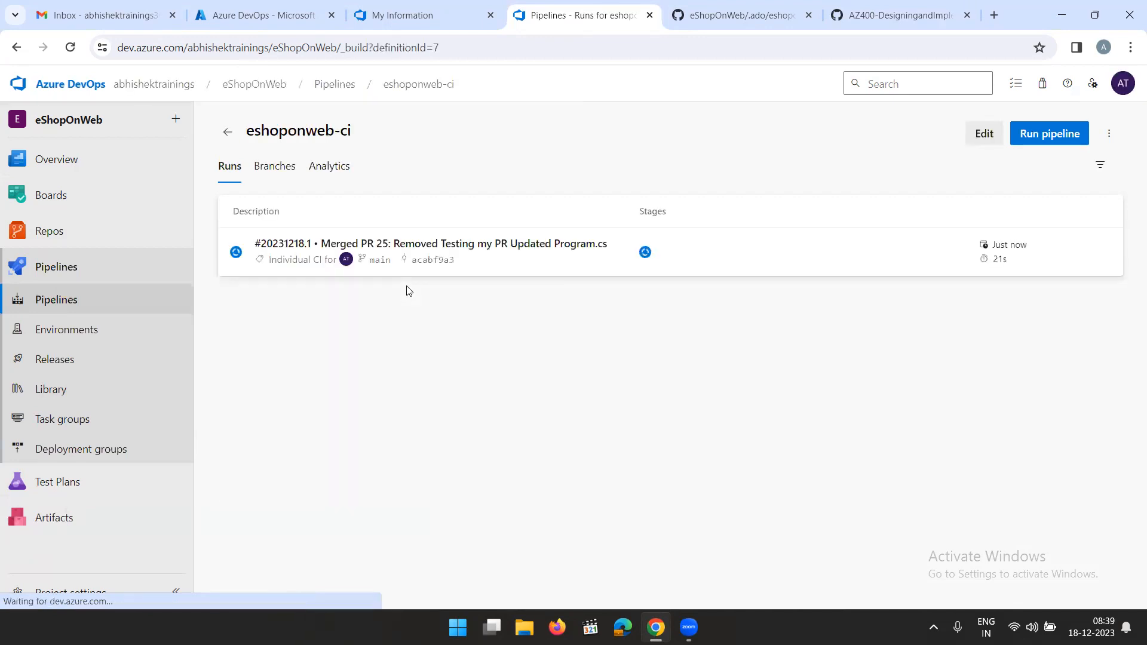
pyautogui.click(569, 268)
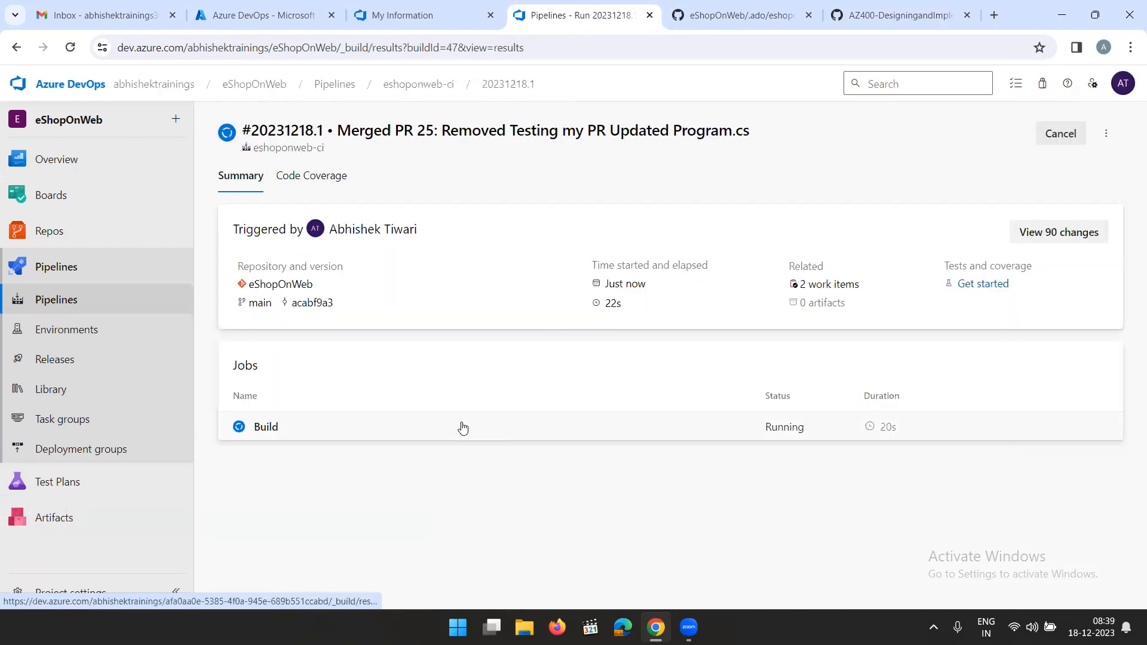
pyautogui.click(464, 427)
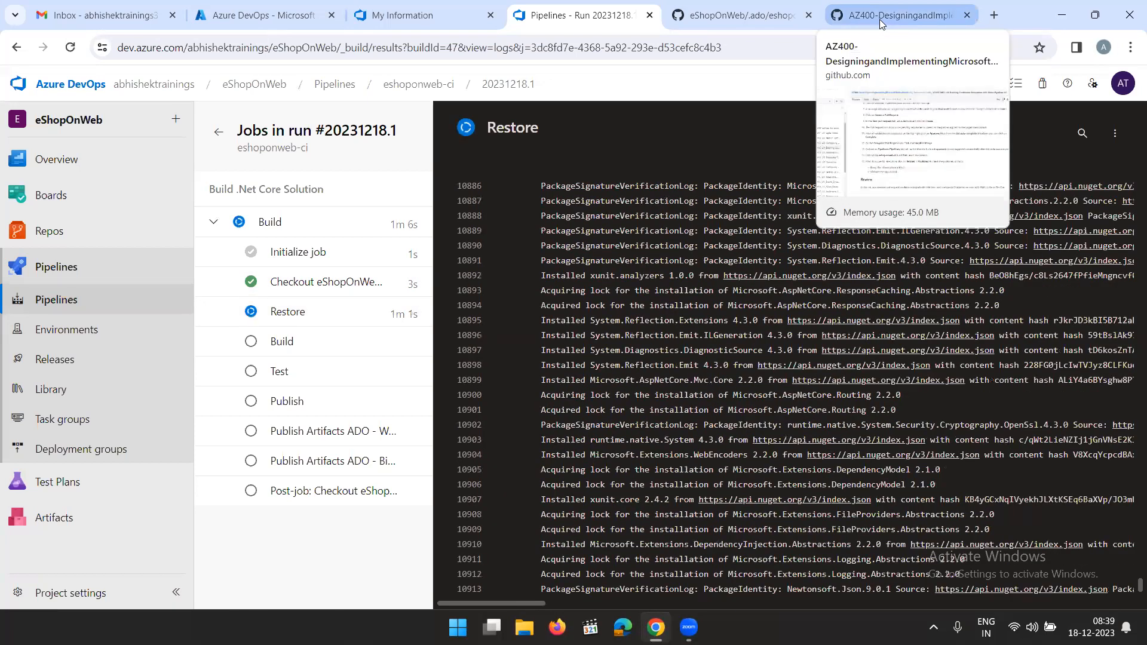
# Recheck the lab's final instructions and inspect the contents of the run's published Website and Bicep artifacts
pyautogui.click(879, 20)
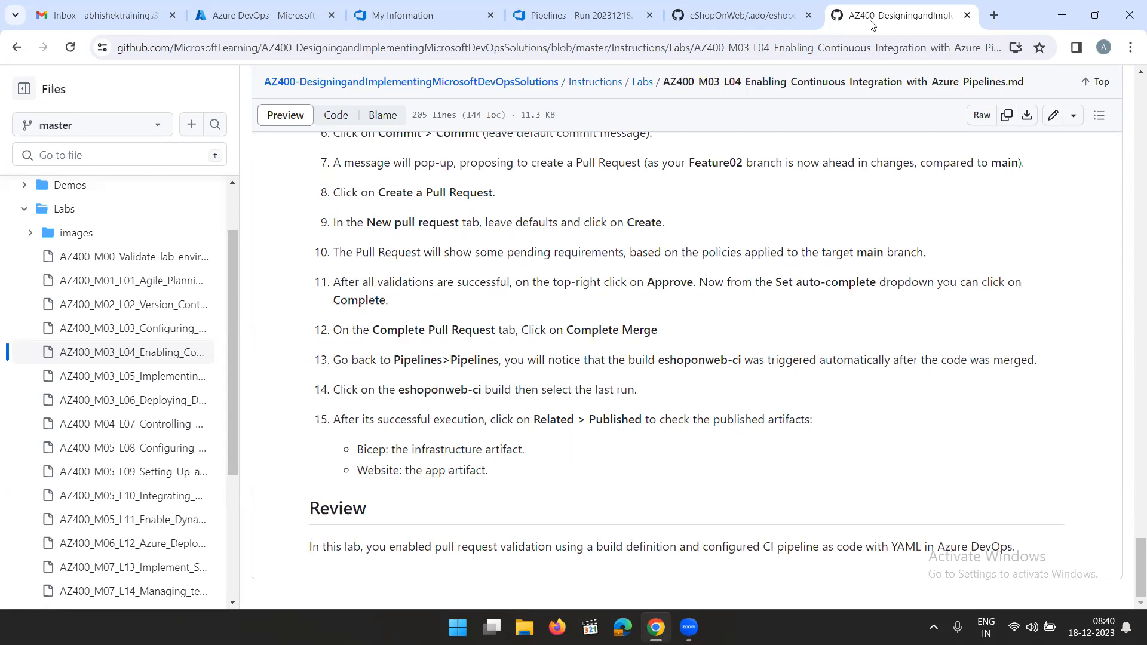
pyautogui.click(566, 21)
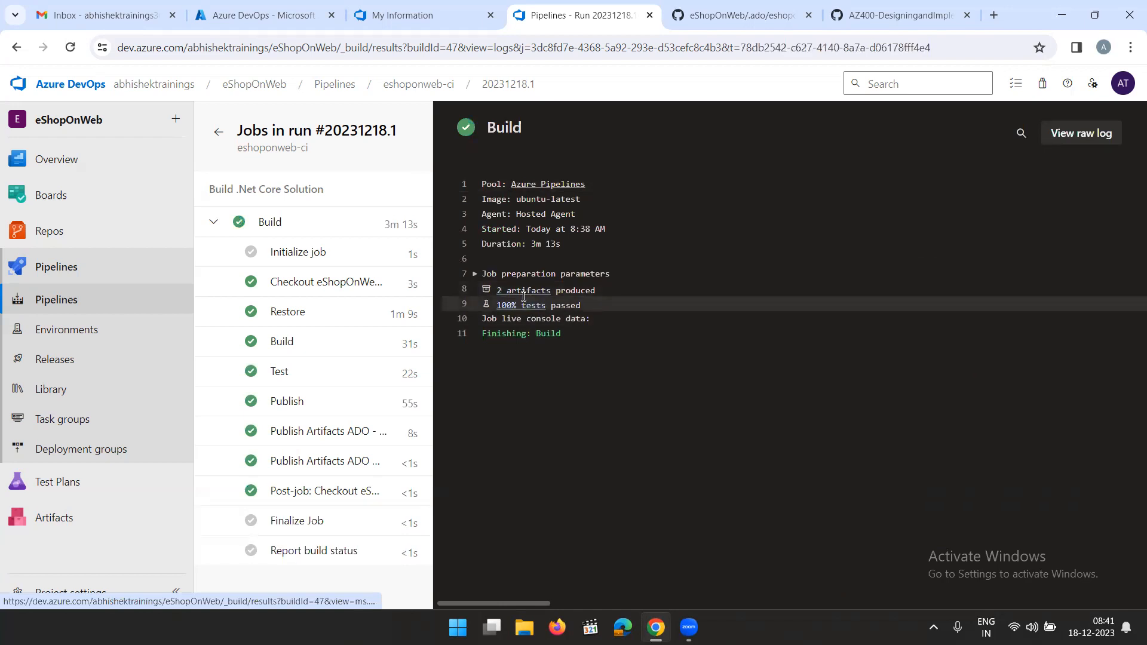
pyautogui.click(525, 295)
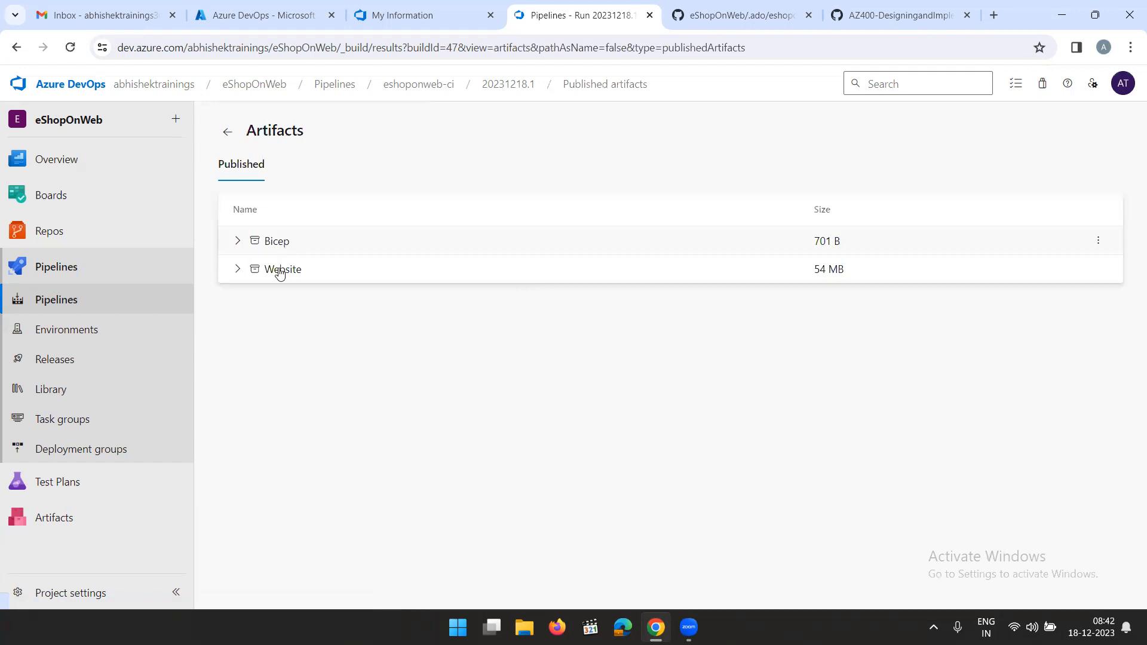
pyautogui.click(237, 270)
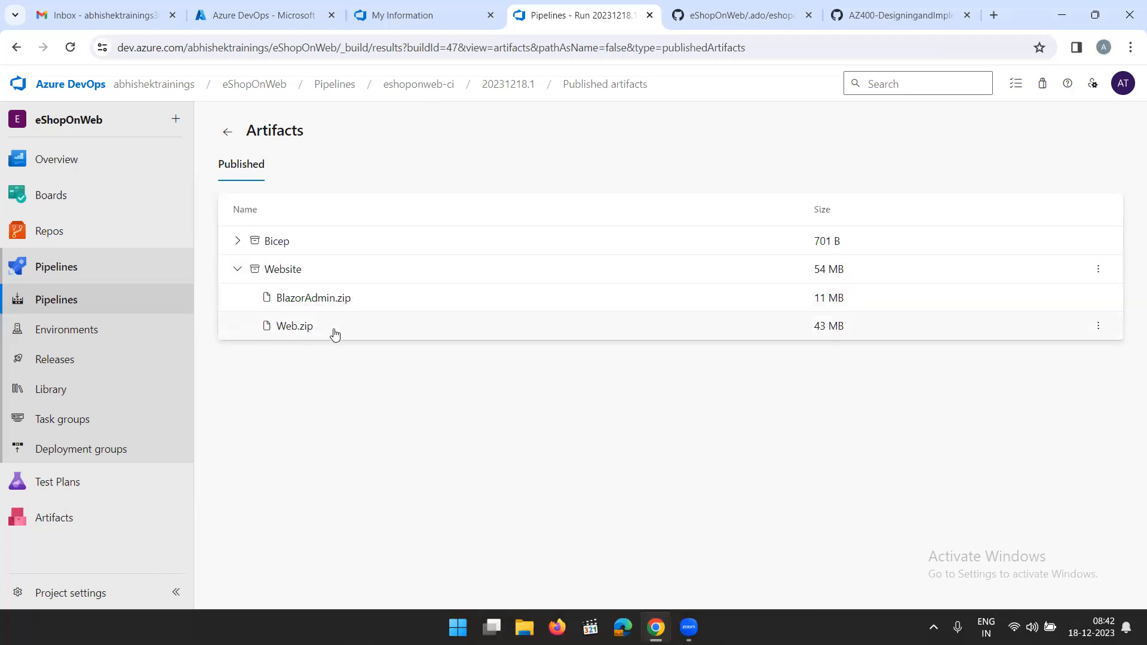
pyautogui.click(238, 241)
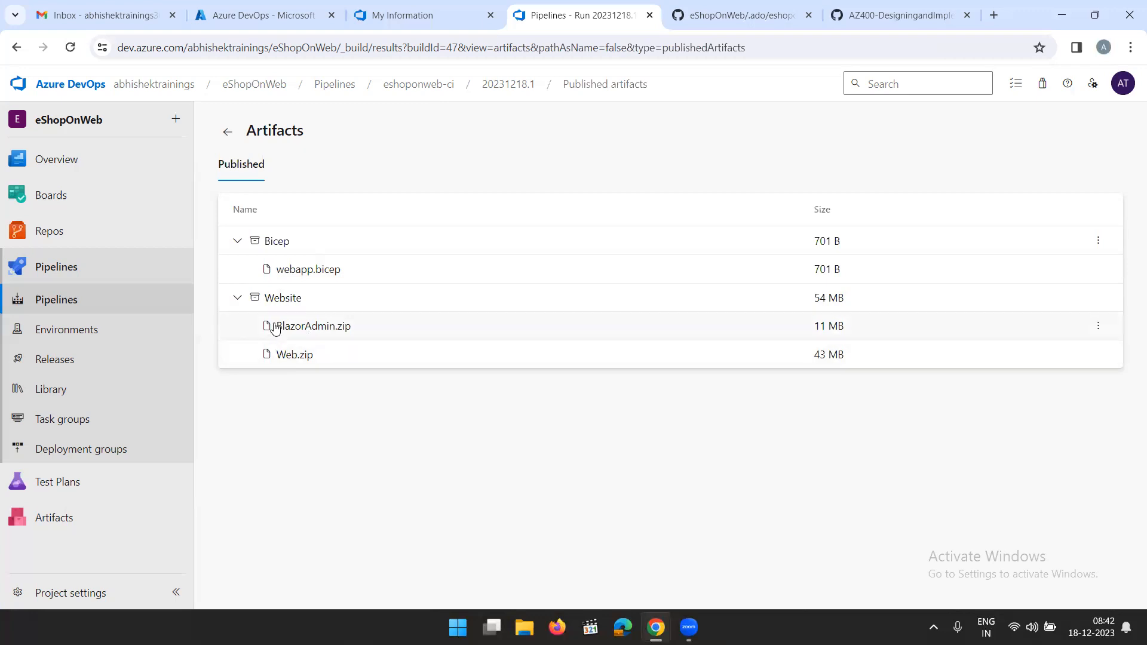
pyautogui.moveTo(71, 482)
# Open the AZ400_M03_L05 lab, Implementing GitHub Actions for CI/CD, in the GitHub lab repository and look over its introduction
pyautogui.click(845, 15)
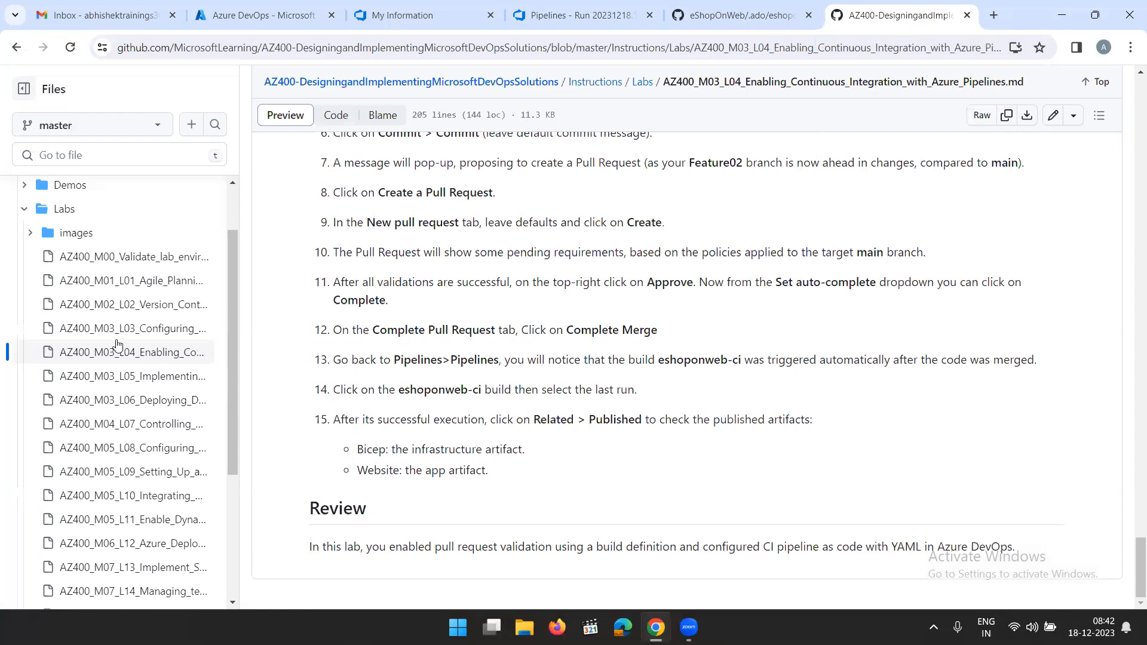
pyautogui.click(110, 377)
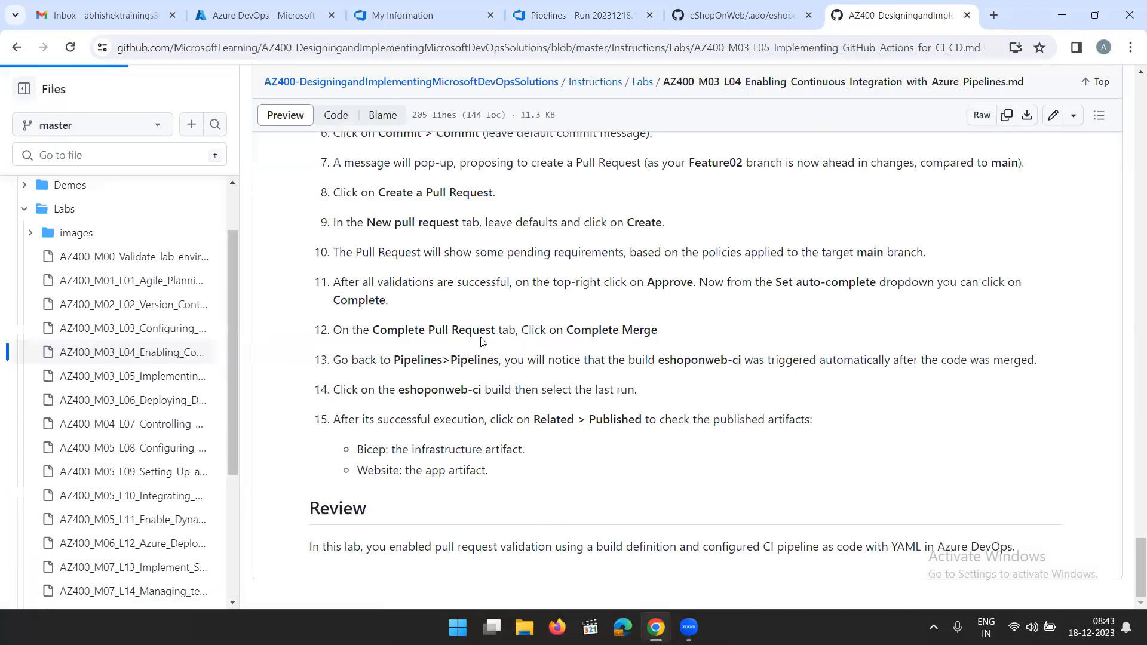
pyautogui.moveTo(771, 358); pyautogui.dragTo(309, 378)
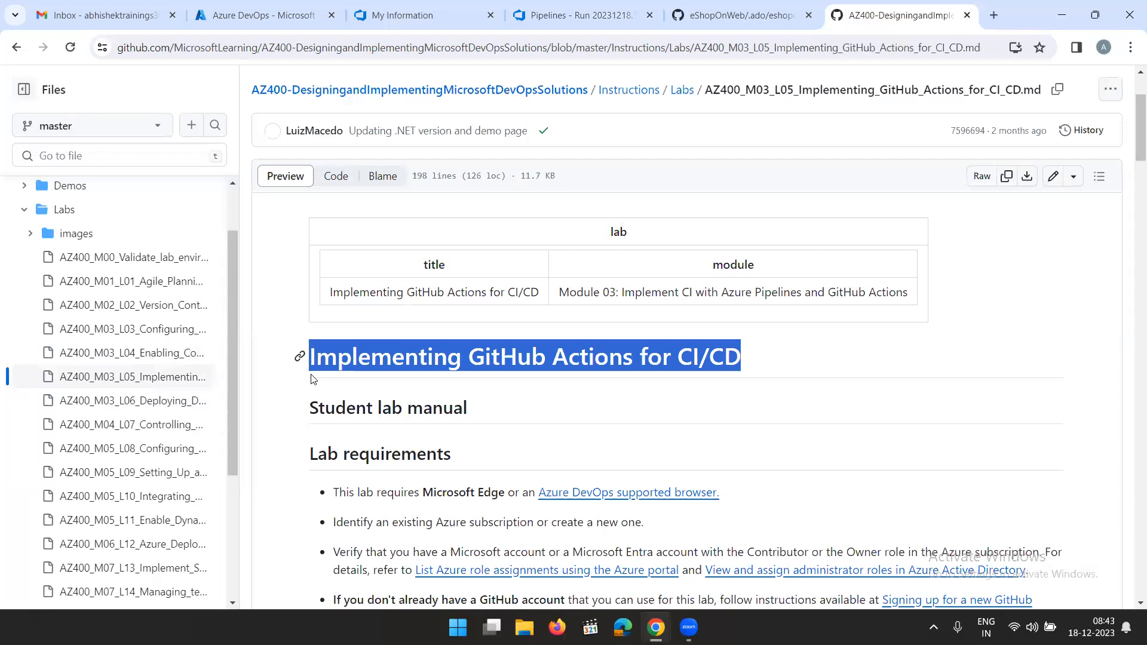
pyautogui.click(638, 398)
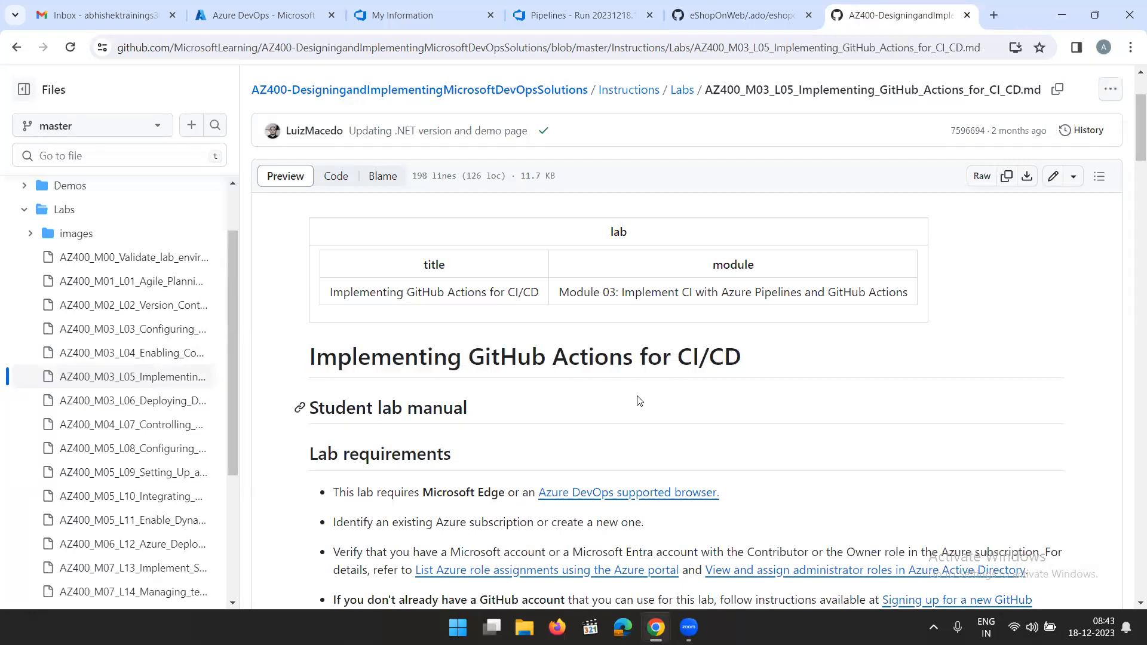
pyautogui.scroll(-6, 636, 399)
pyautogui.scroll(10, 628, 392)
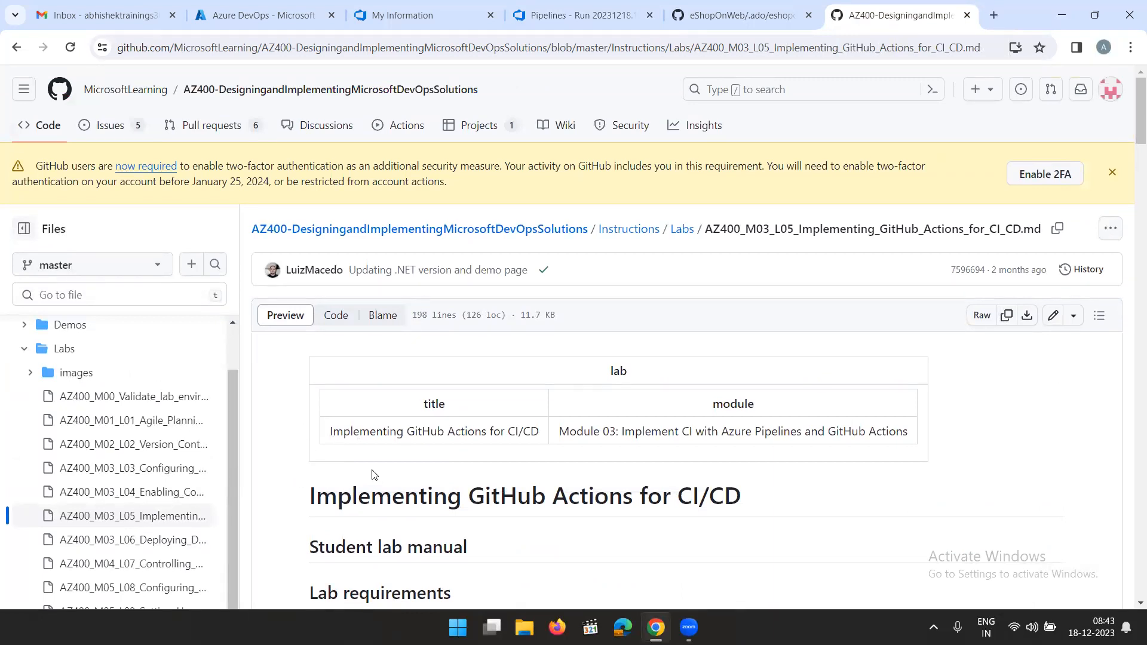
pyautogui.scroll(-3, 364, 455)
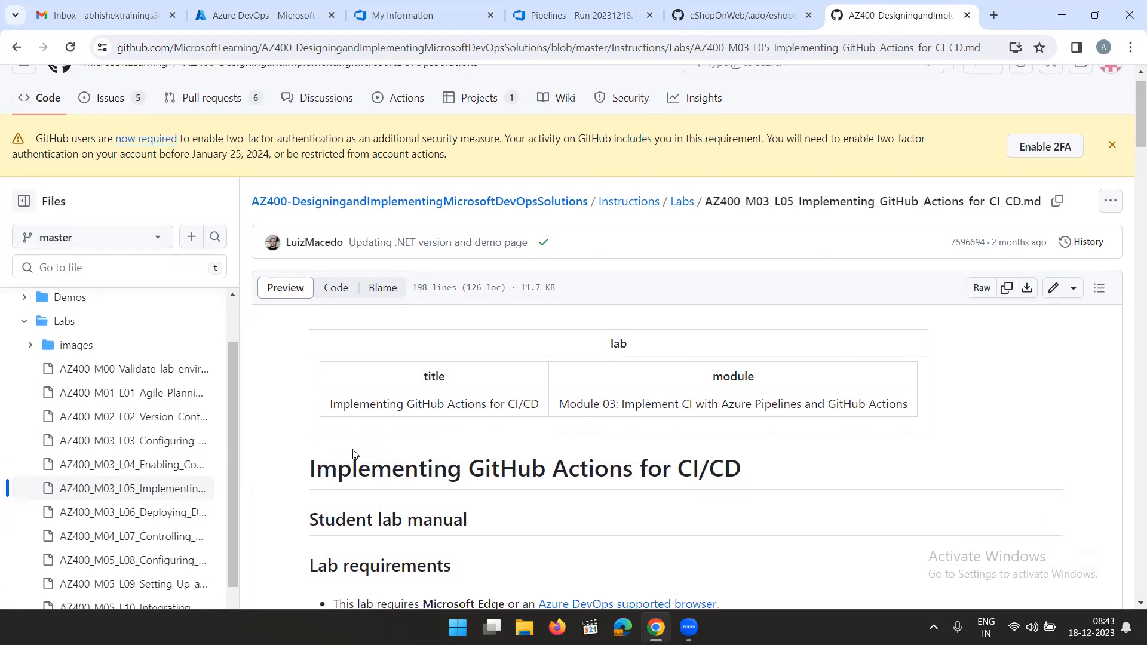